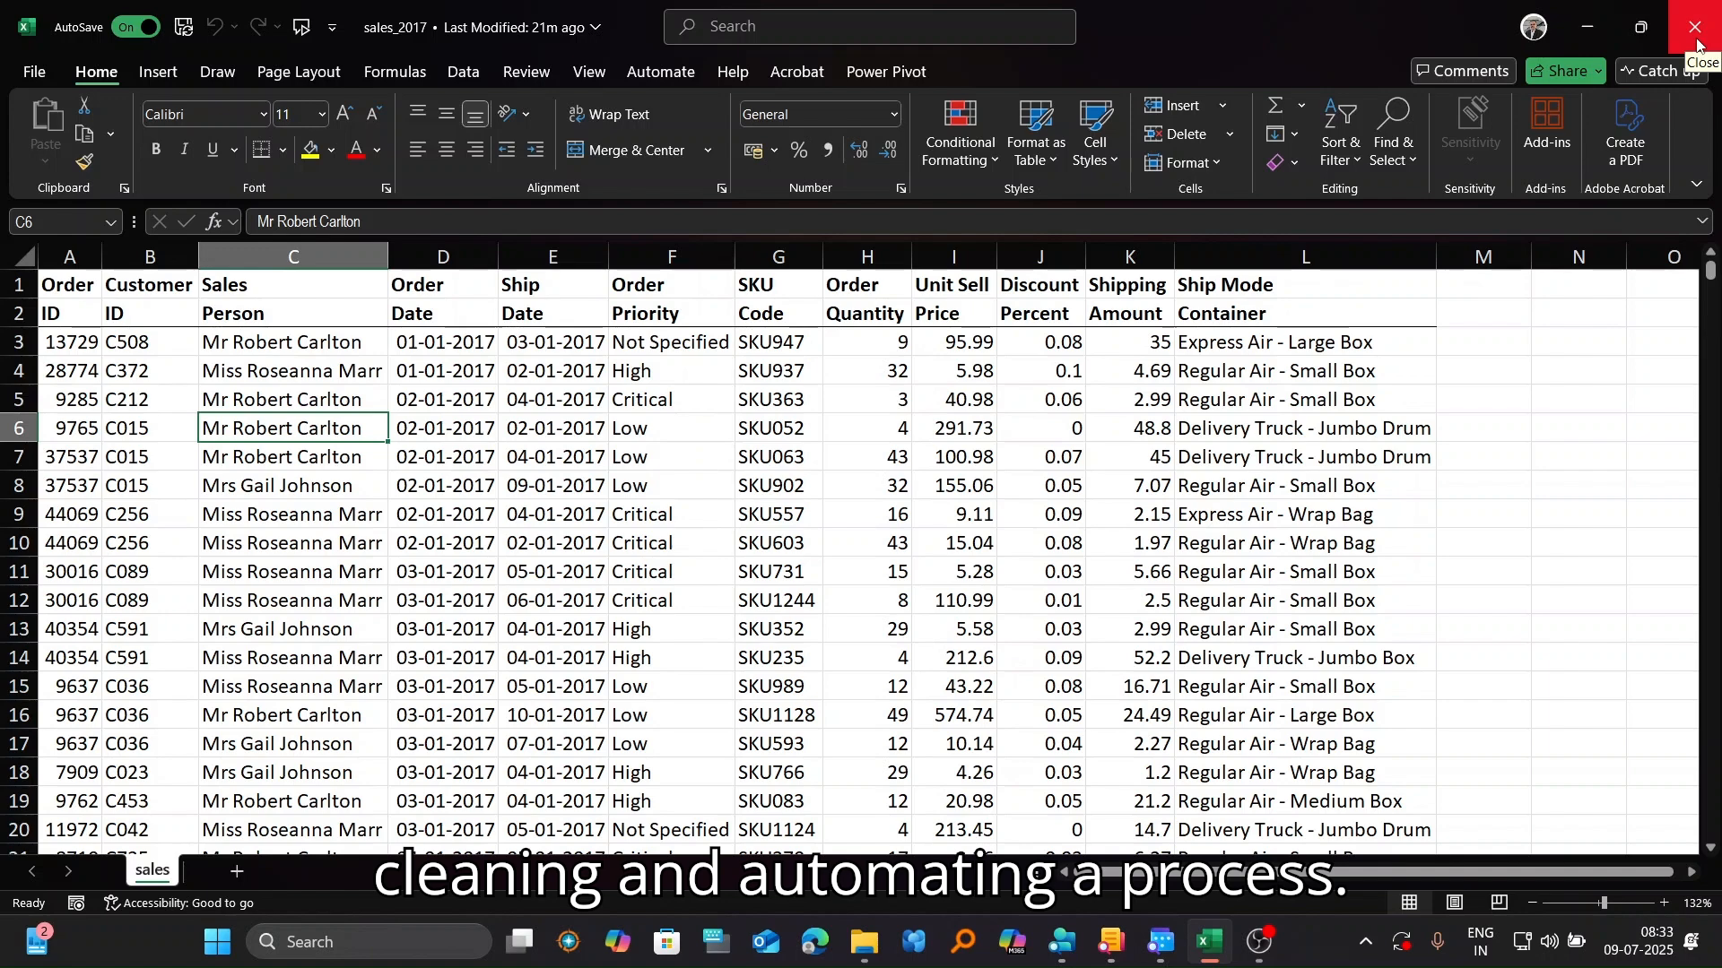
# Step: Close the sales_2017 workbook and its folder window, and create a new blank workbook in Excel
pyautogui.click(1698, 31)
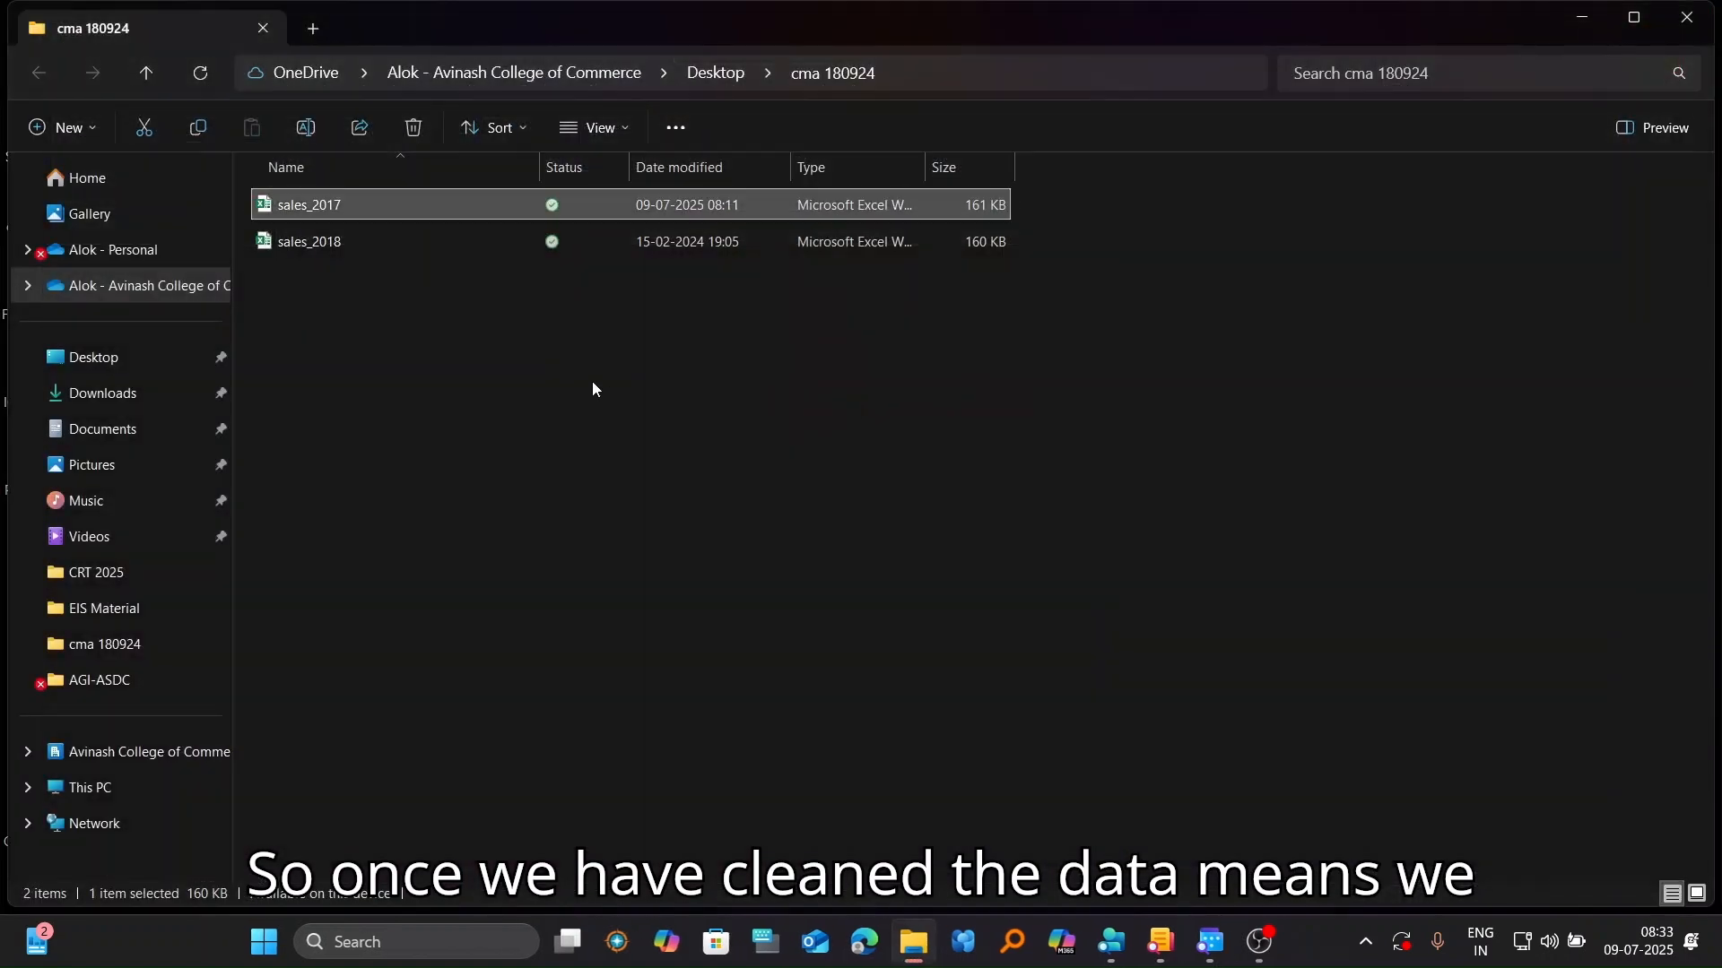
pyautogui.click(1687, 17)
pyautogui.click(411, 952)
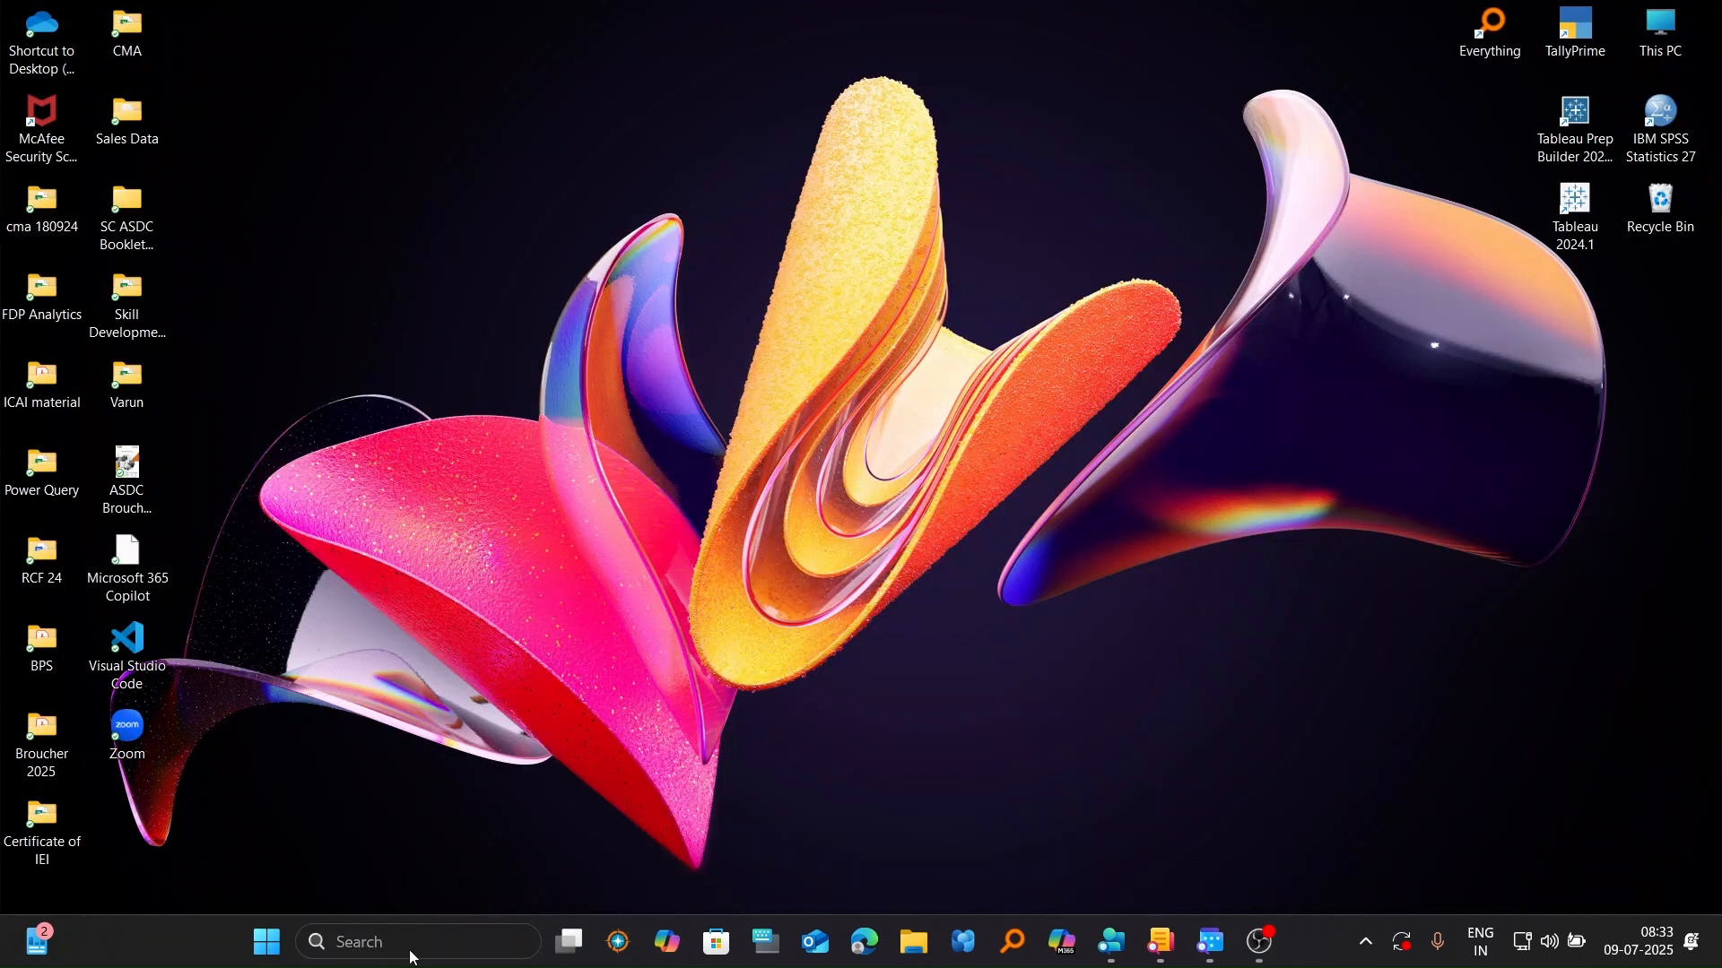
pyautogui.write('excel')
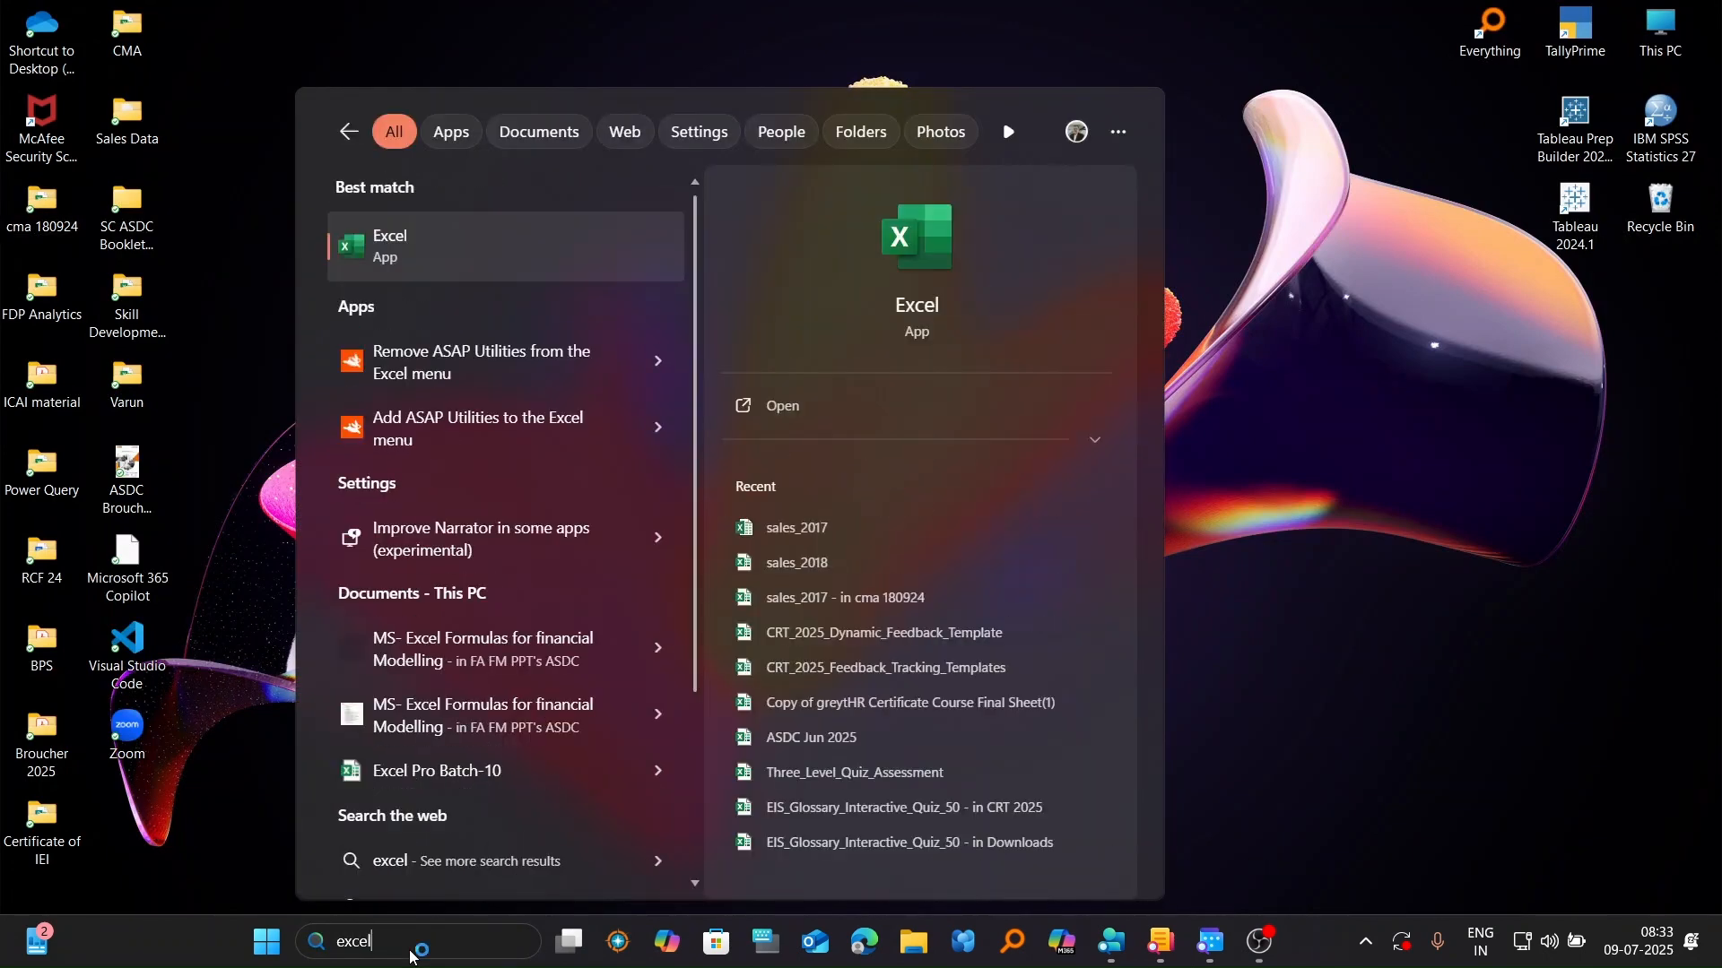
pyautogui.press('Return')
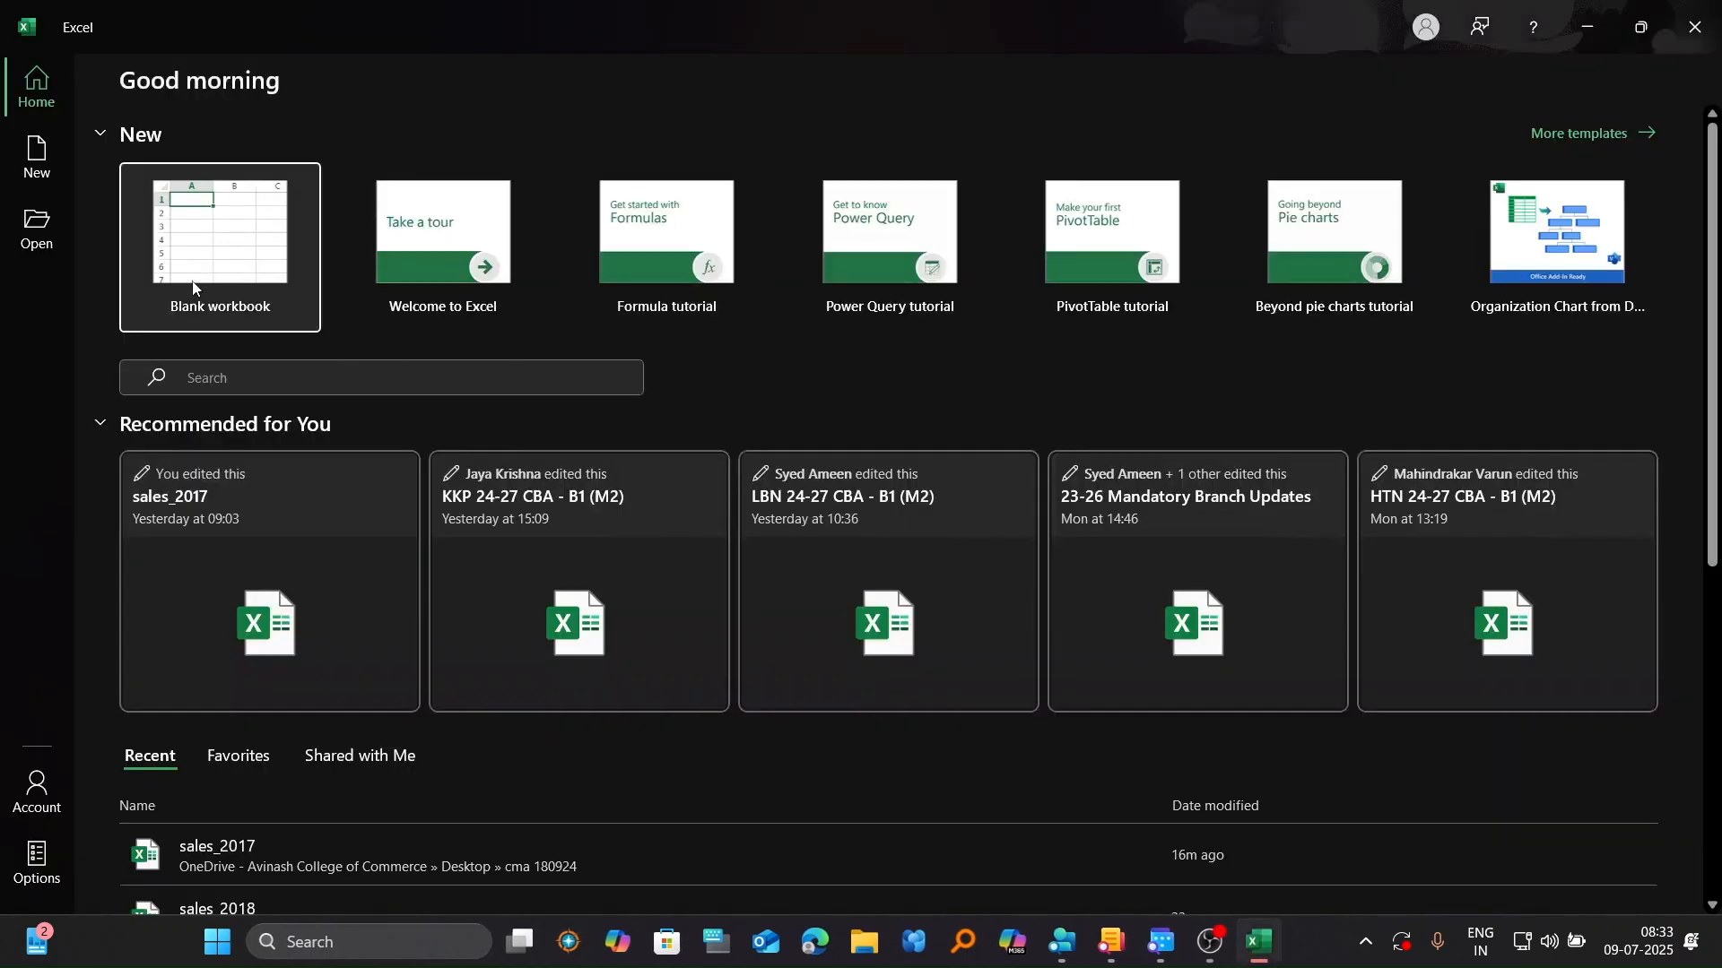
pyautogui.click(205, 231)
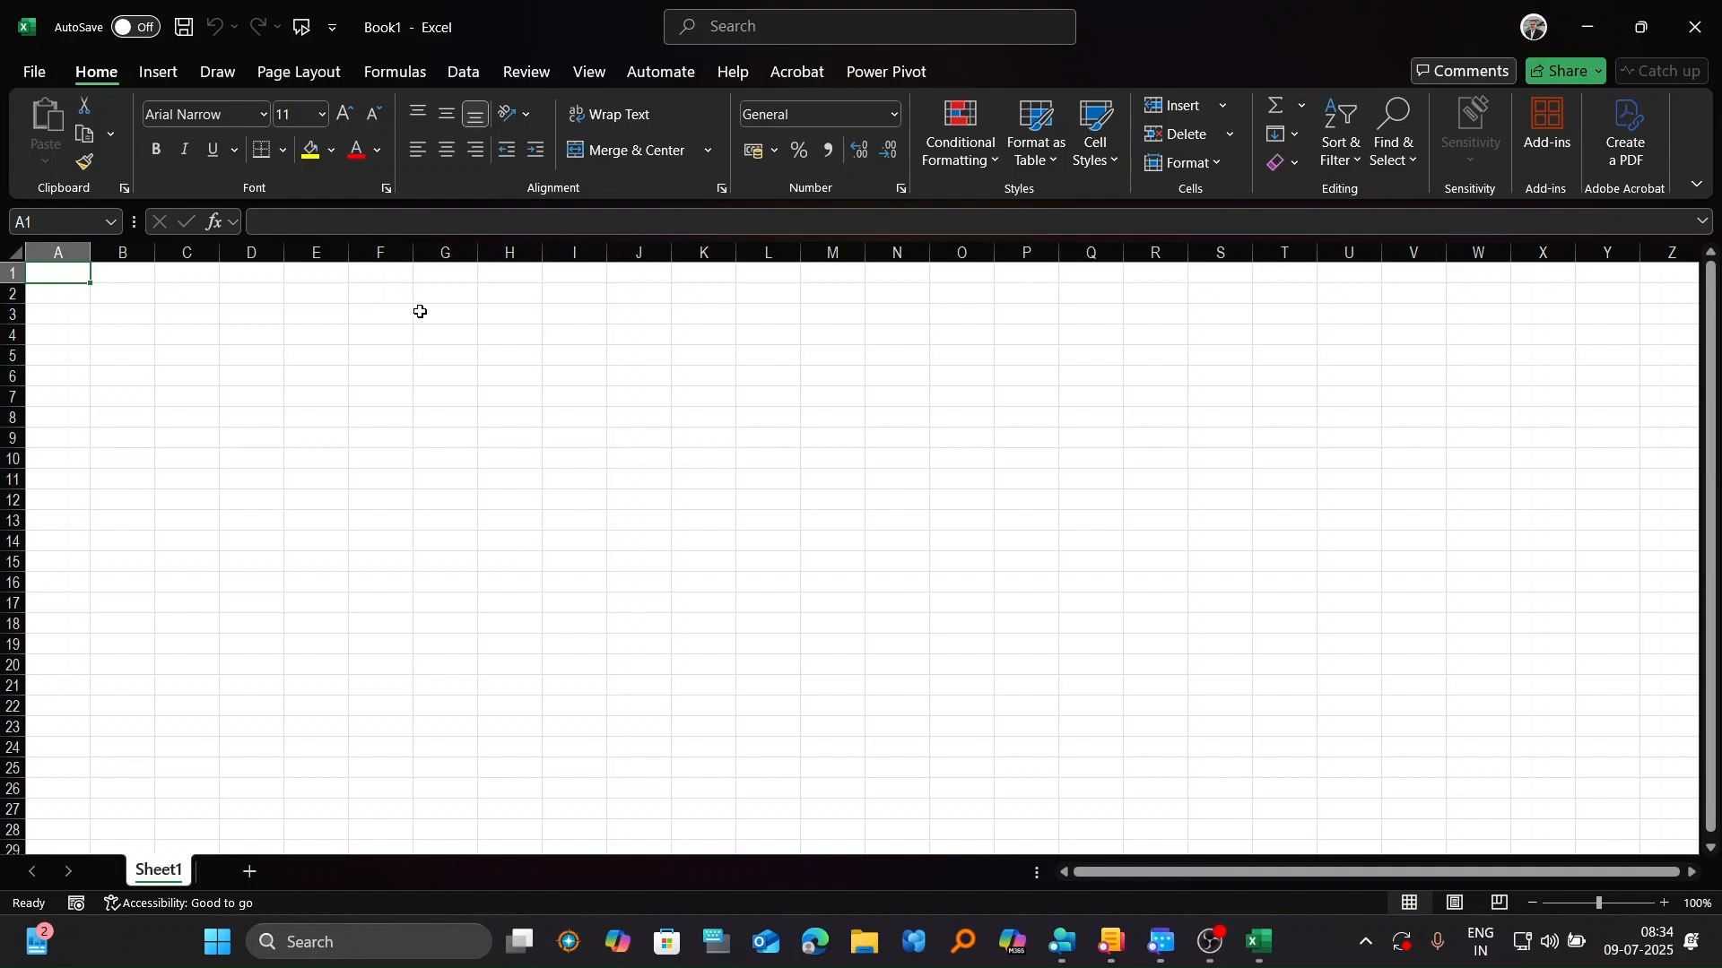
# Step: Get data from a folder, choosing the cma 180924 folder on the Desktop as the source
pyautogui.click(462, 73)
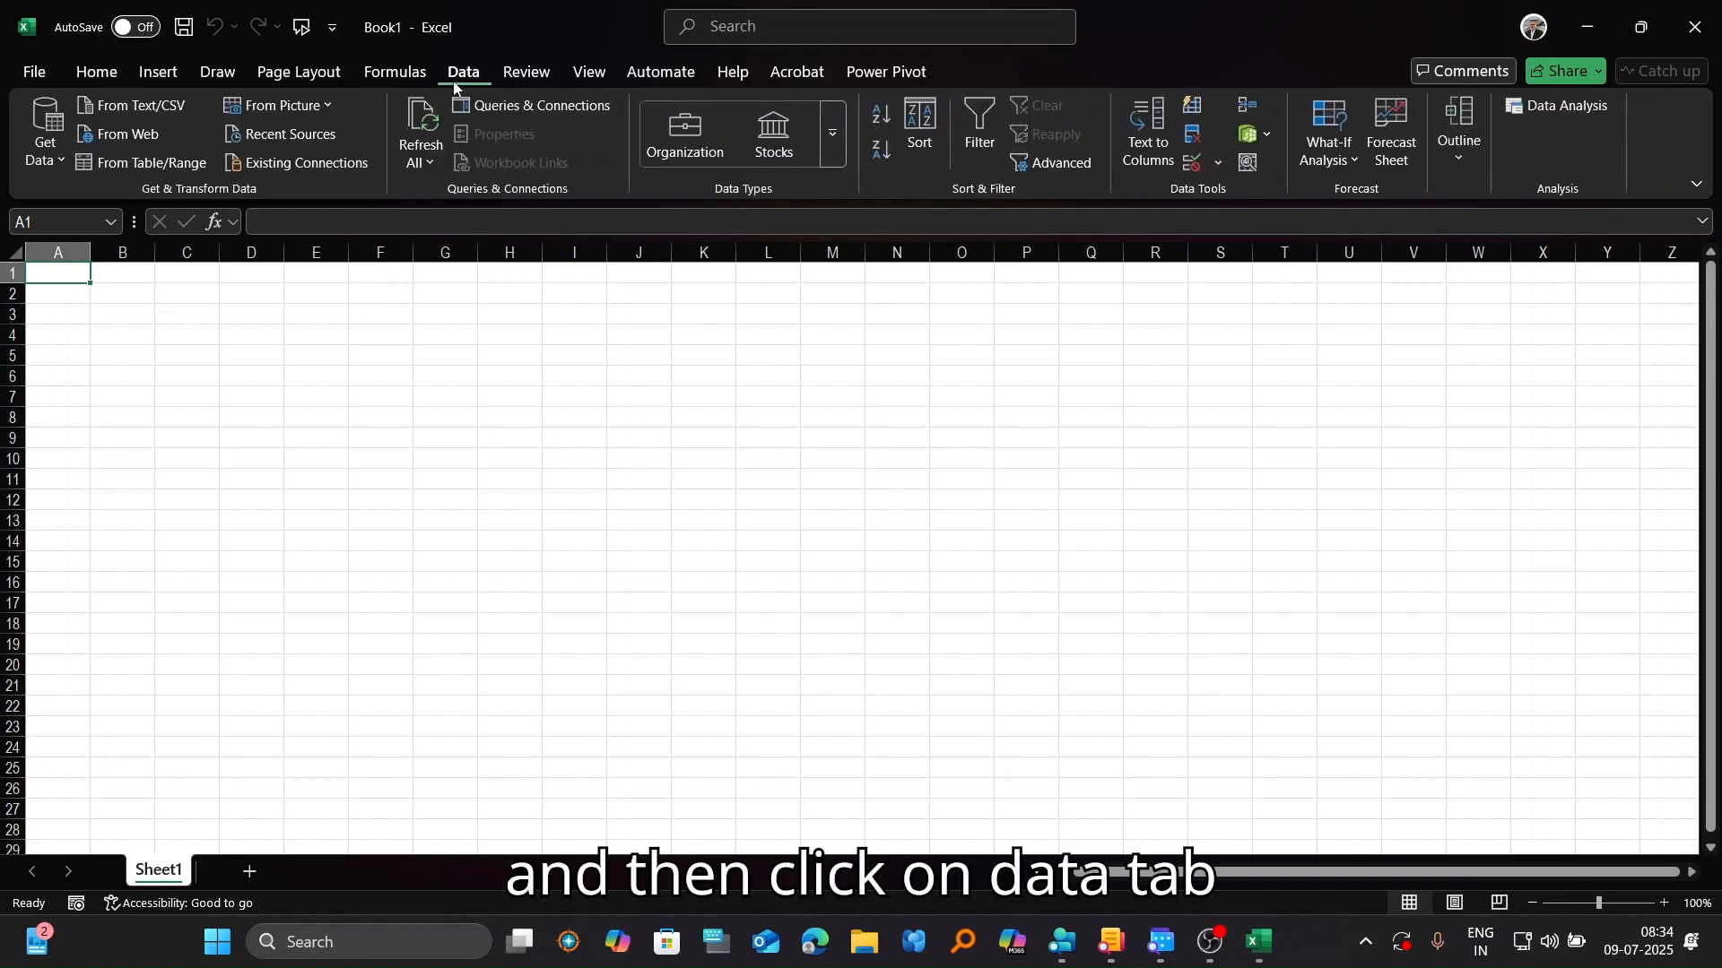
pyautogui.click(56, 167)
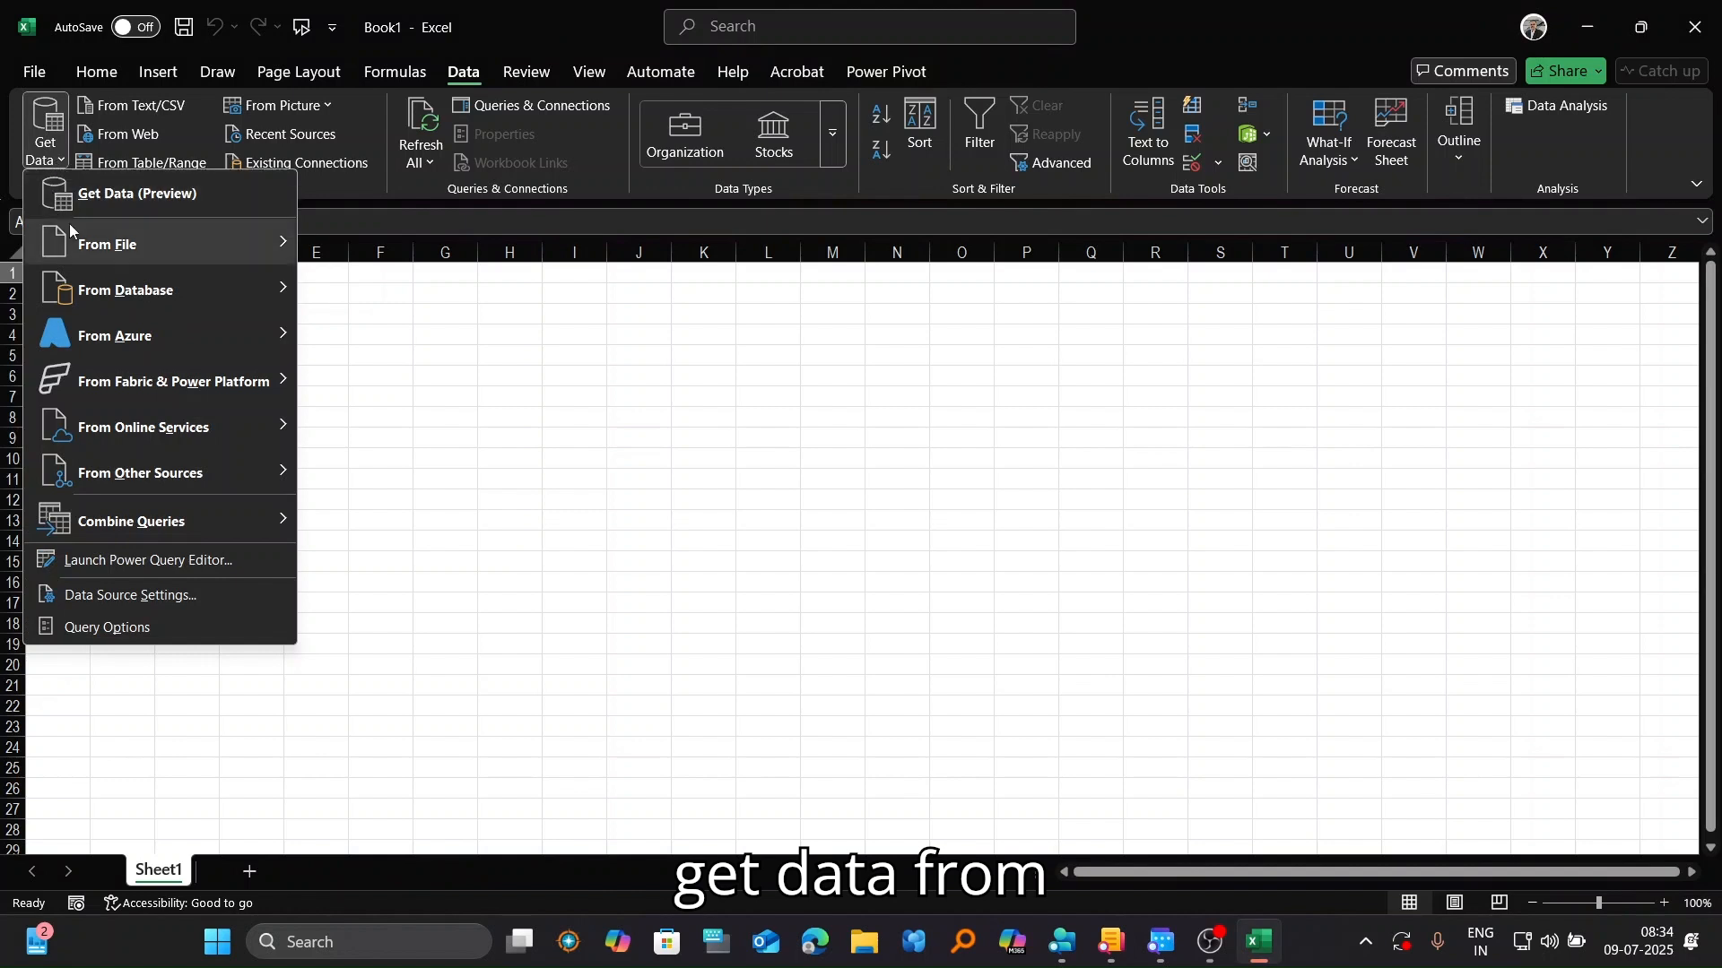
pyautogui.moveTo(247, 254)
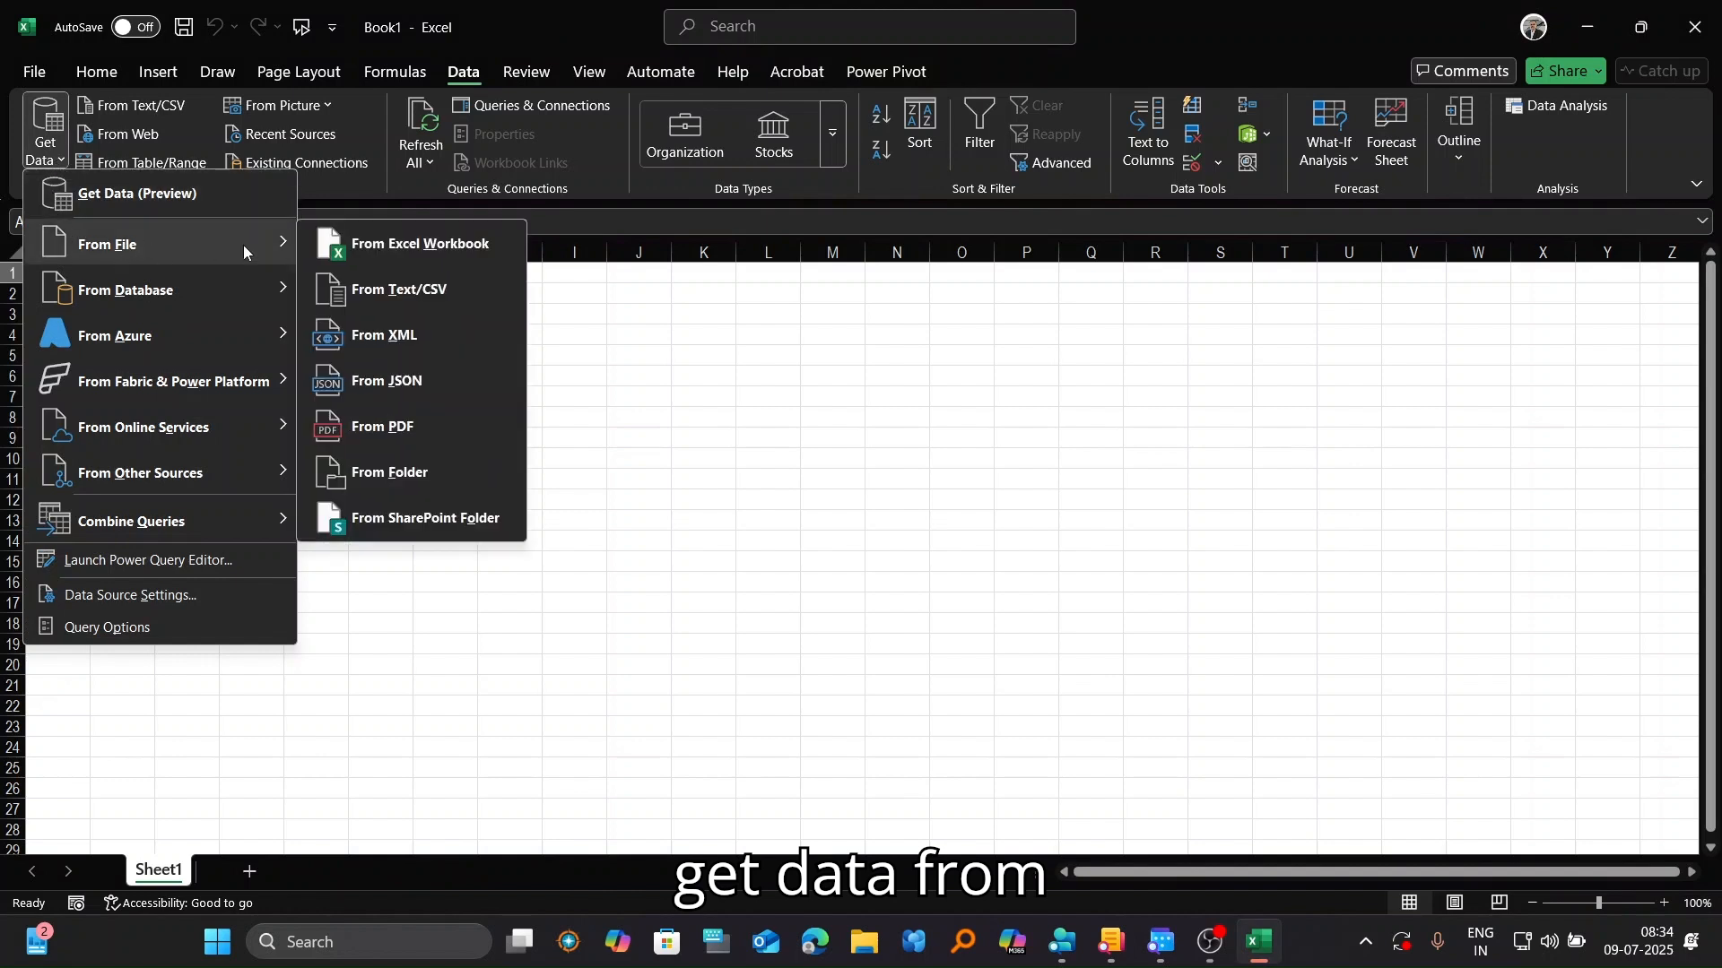
pyautogui.click(376, 476)
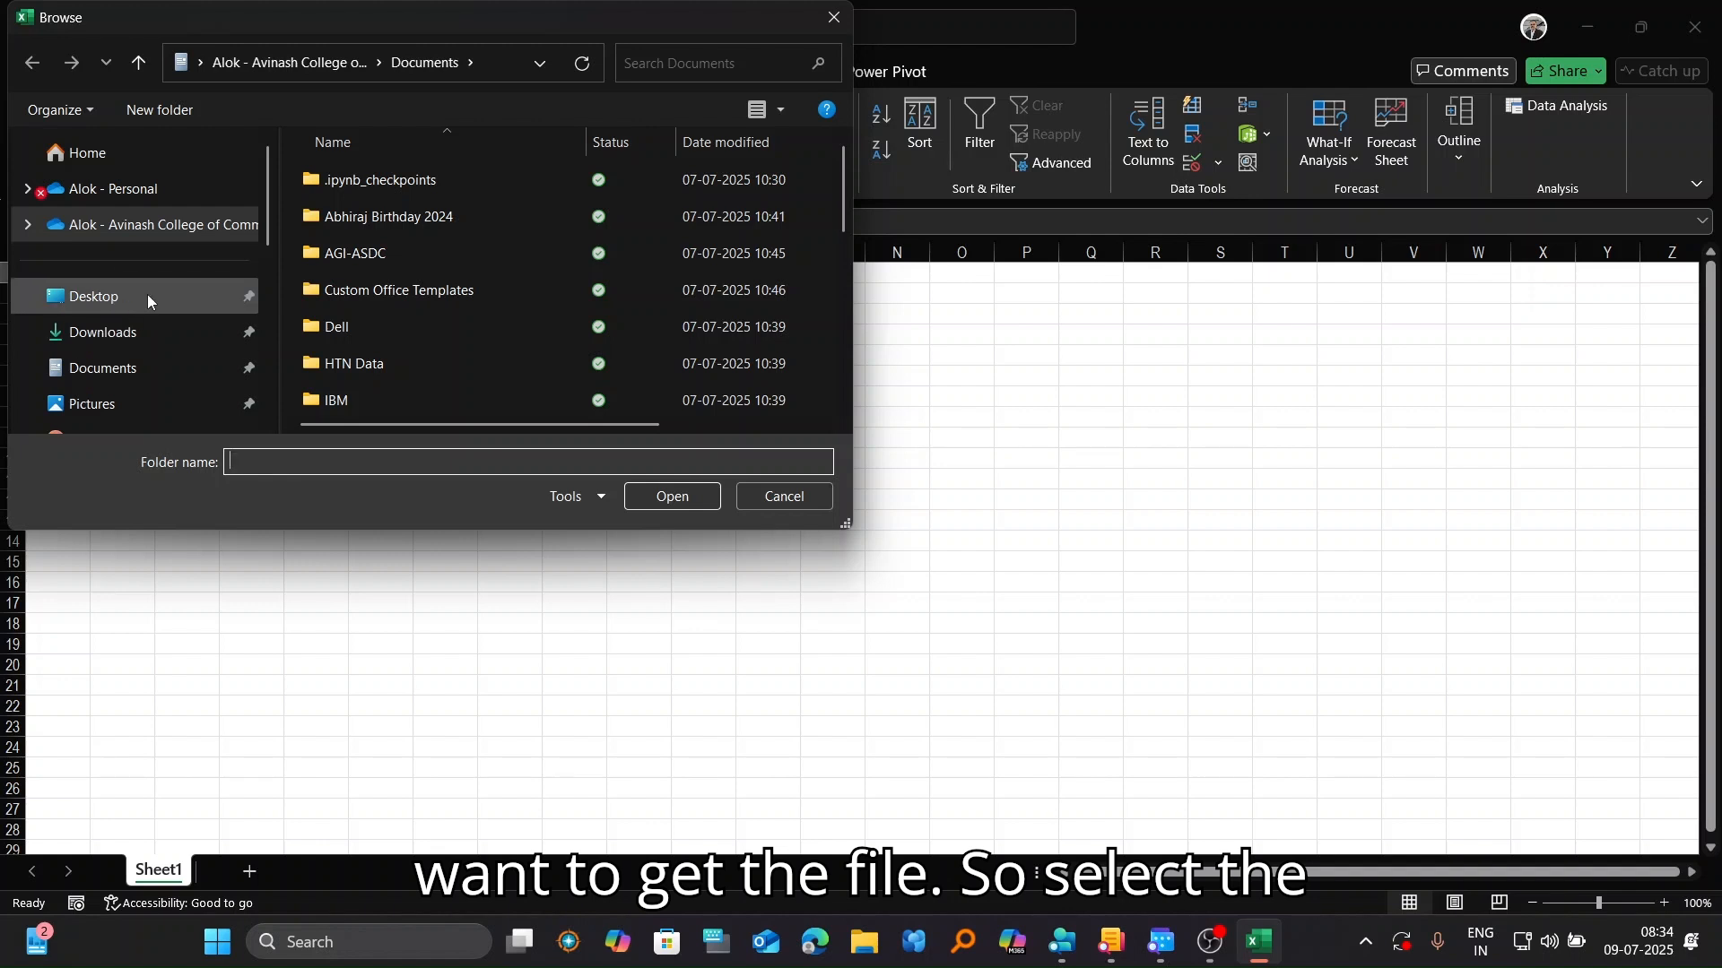
pyautogui.click(99, 305)
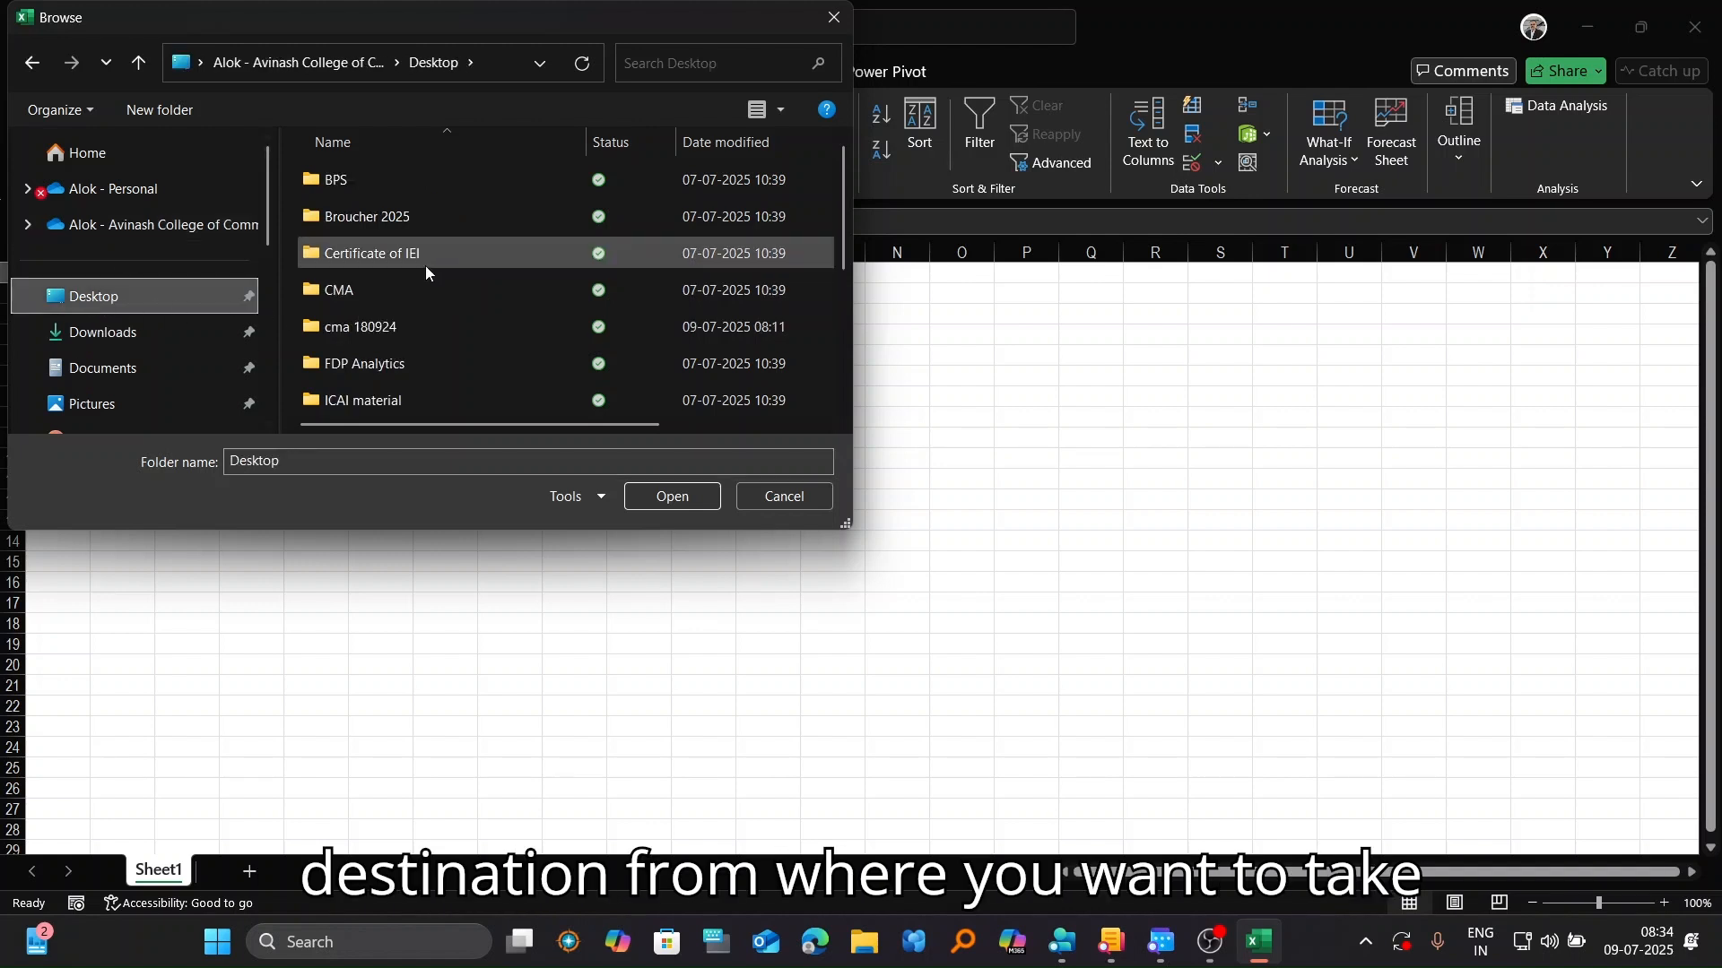
pyautogui.click(367, 332)
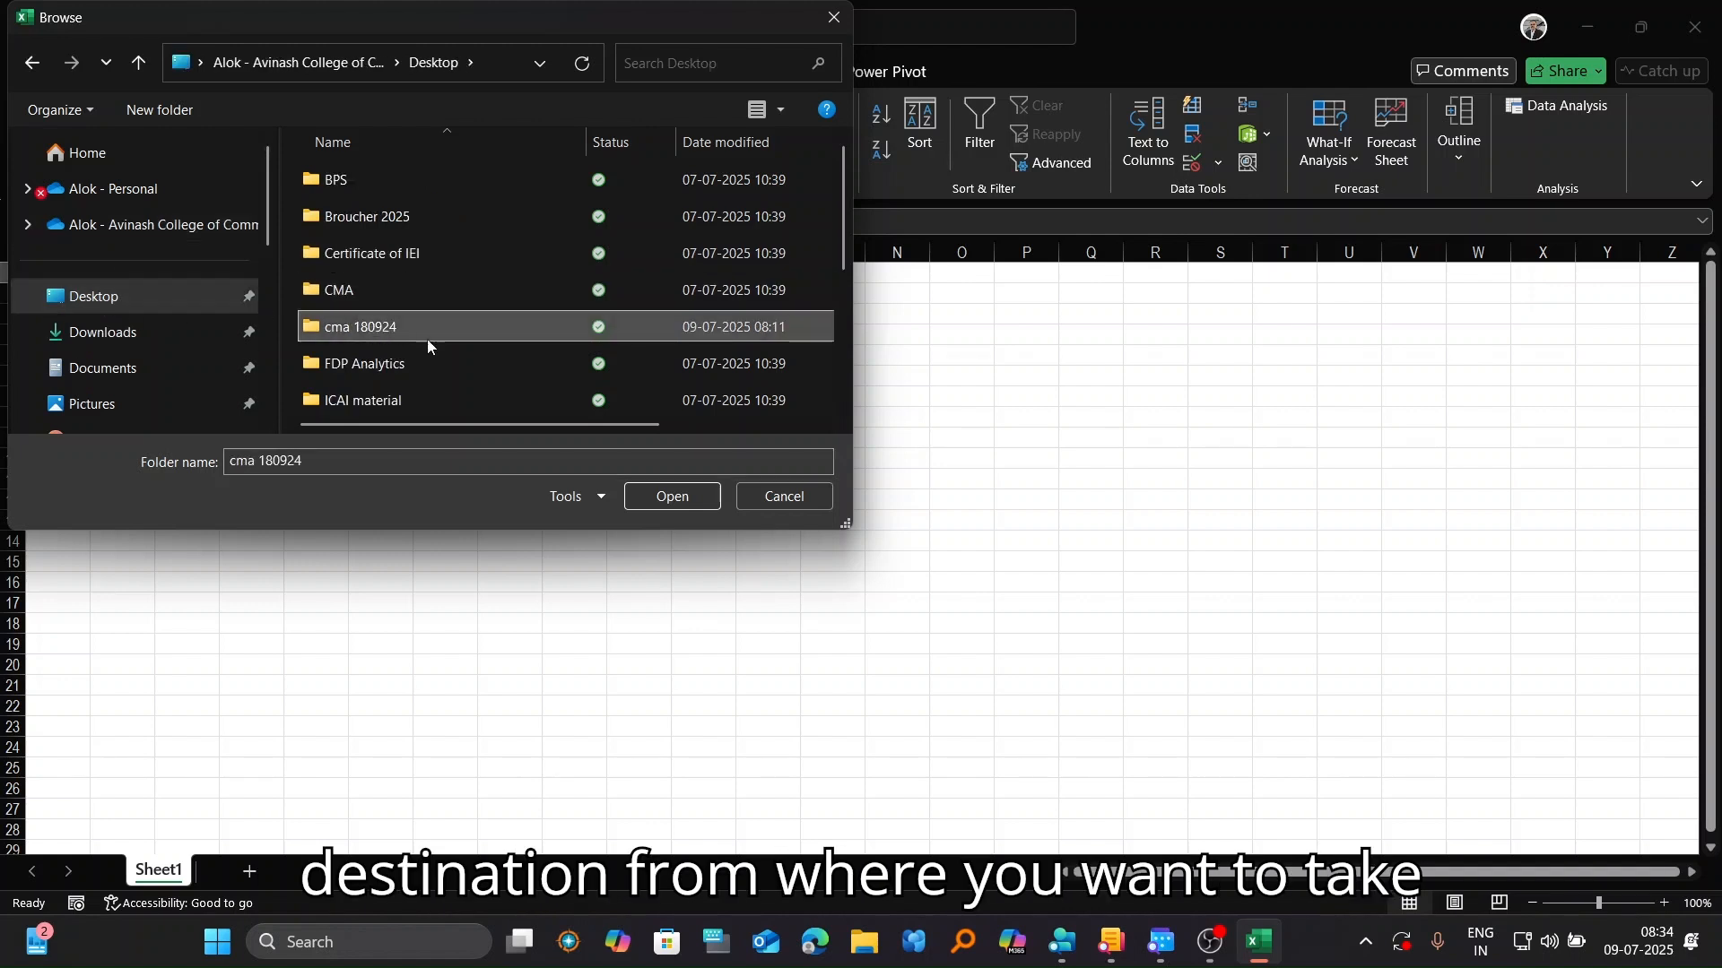
pyautogui.click(668, 496)
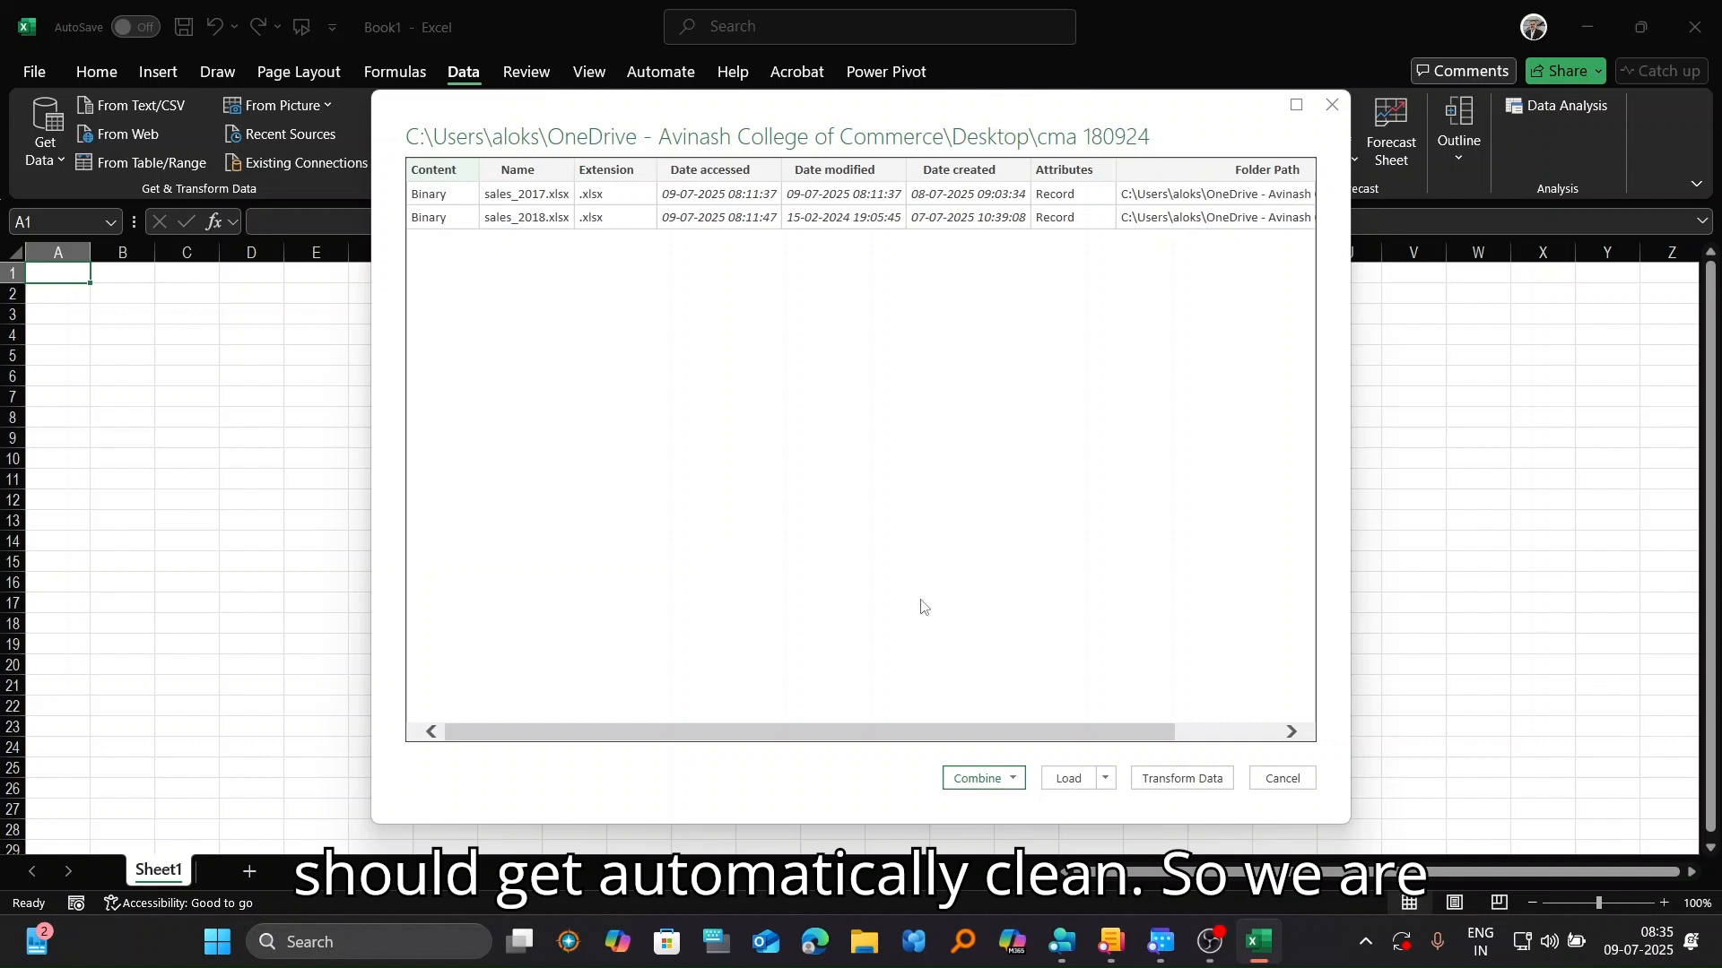
# Step: Combine and transform the folder's files, using the first file as the sample and extracting the sales sheet
pyautogui.click(1012, 780)
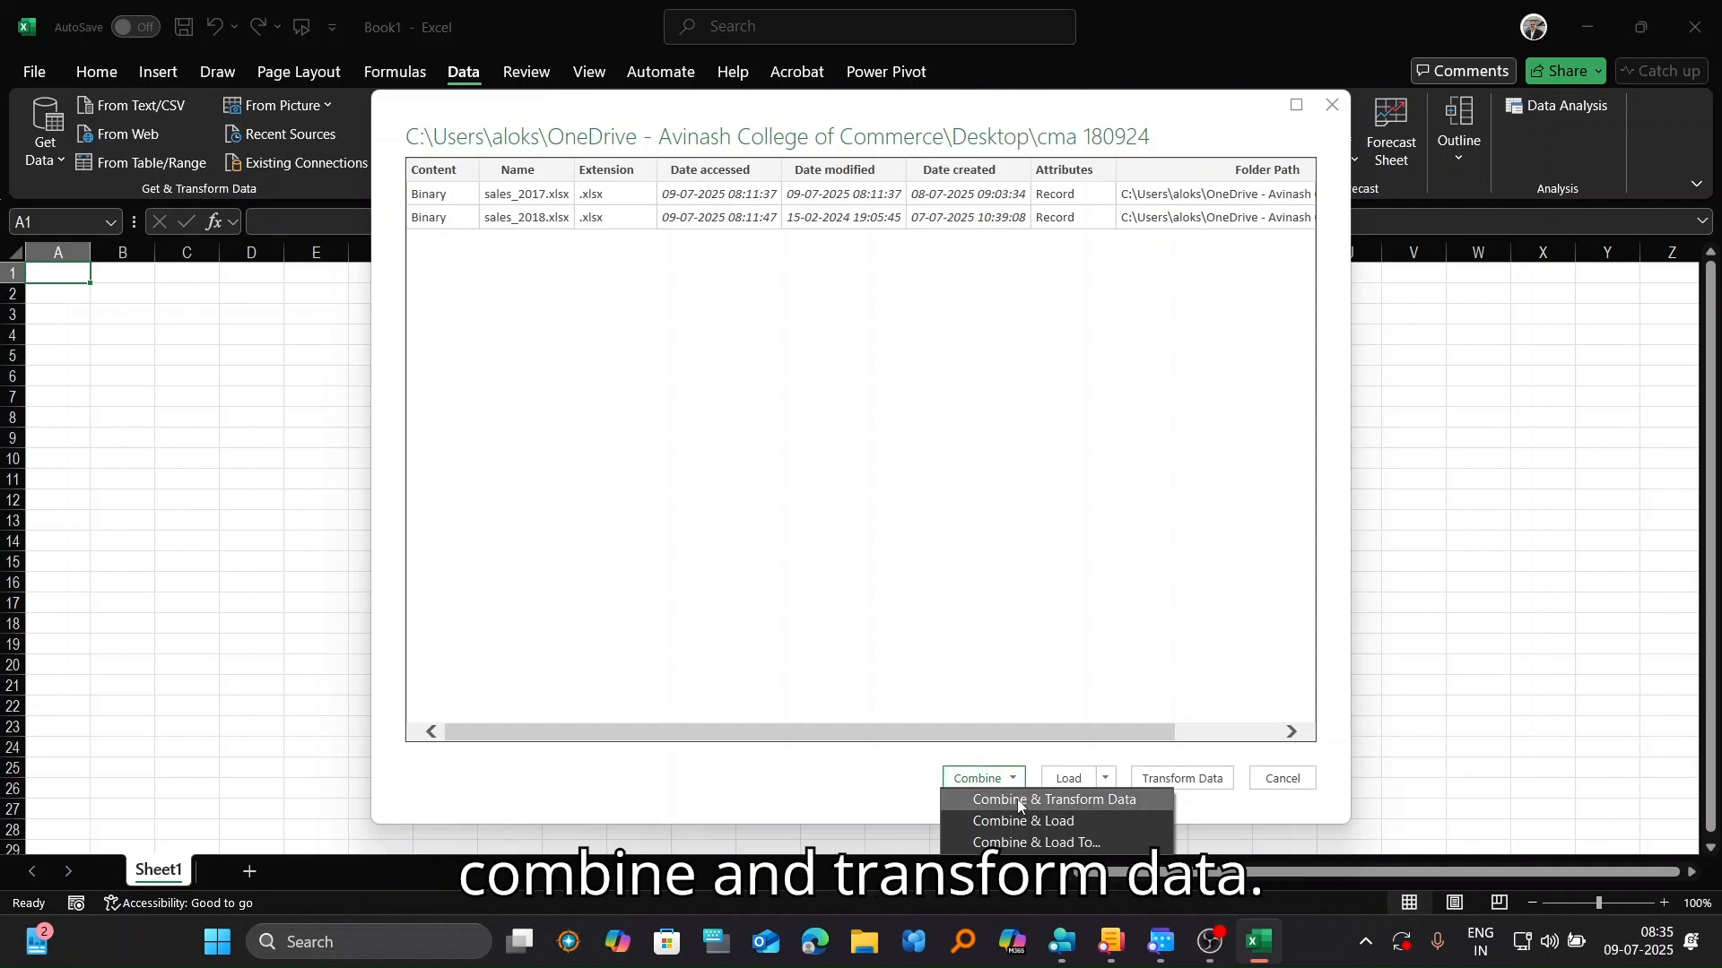
pyautogui.click(1017, 799)
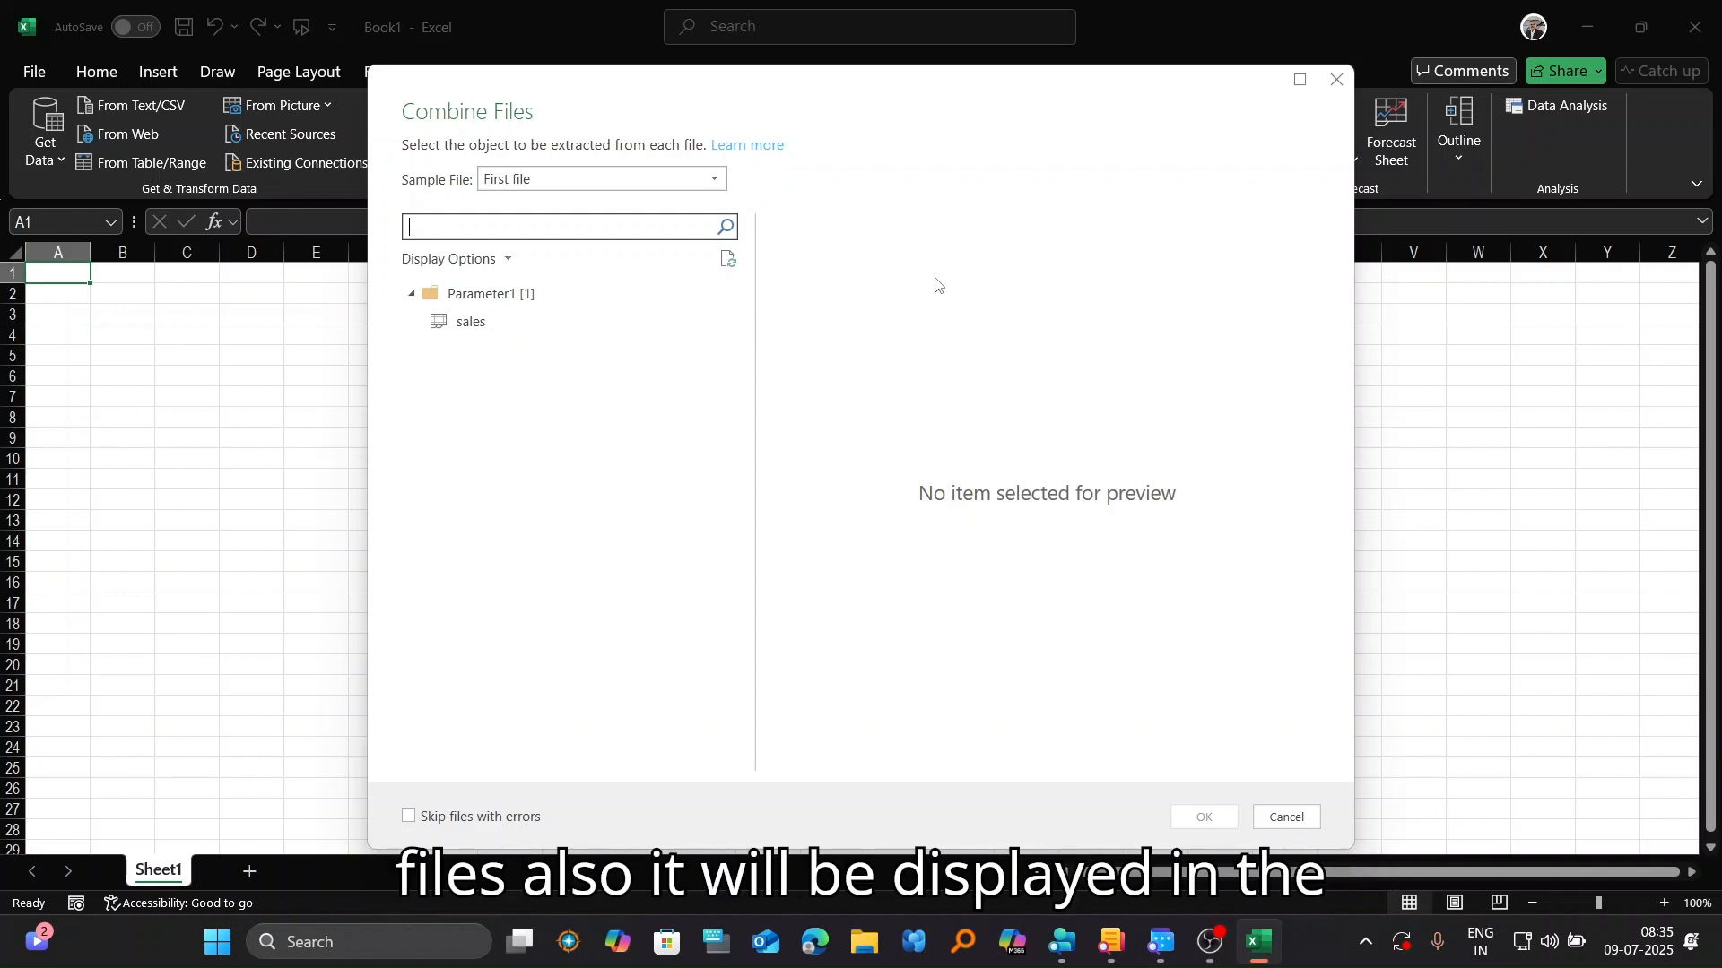
pyautogui.click(717, 178)
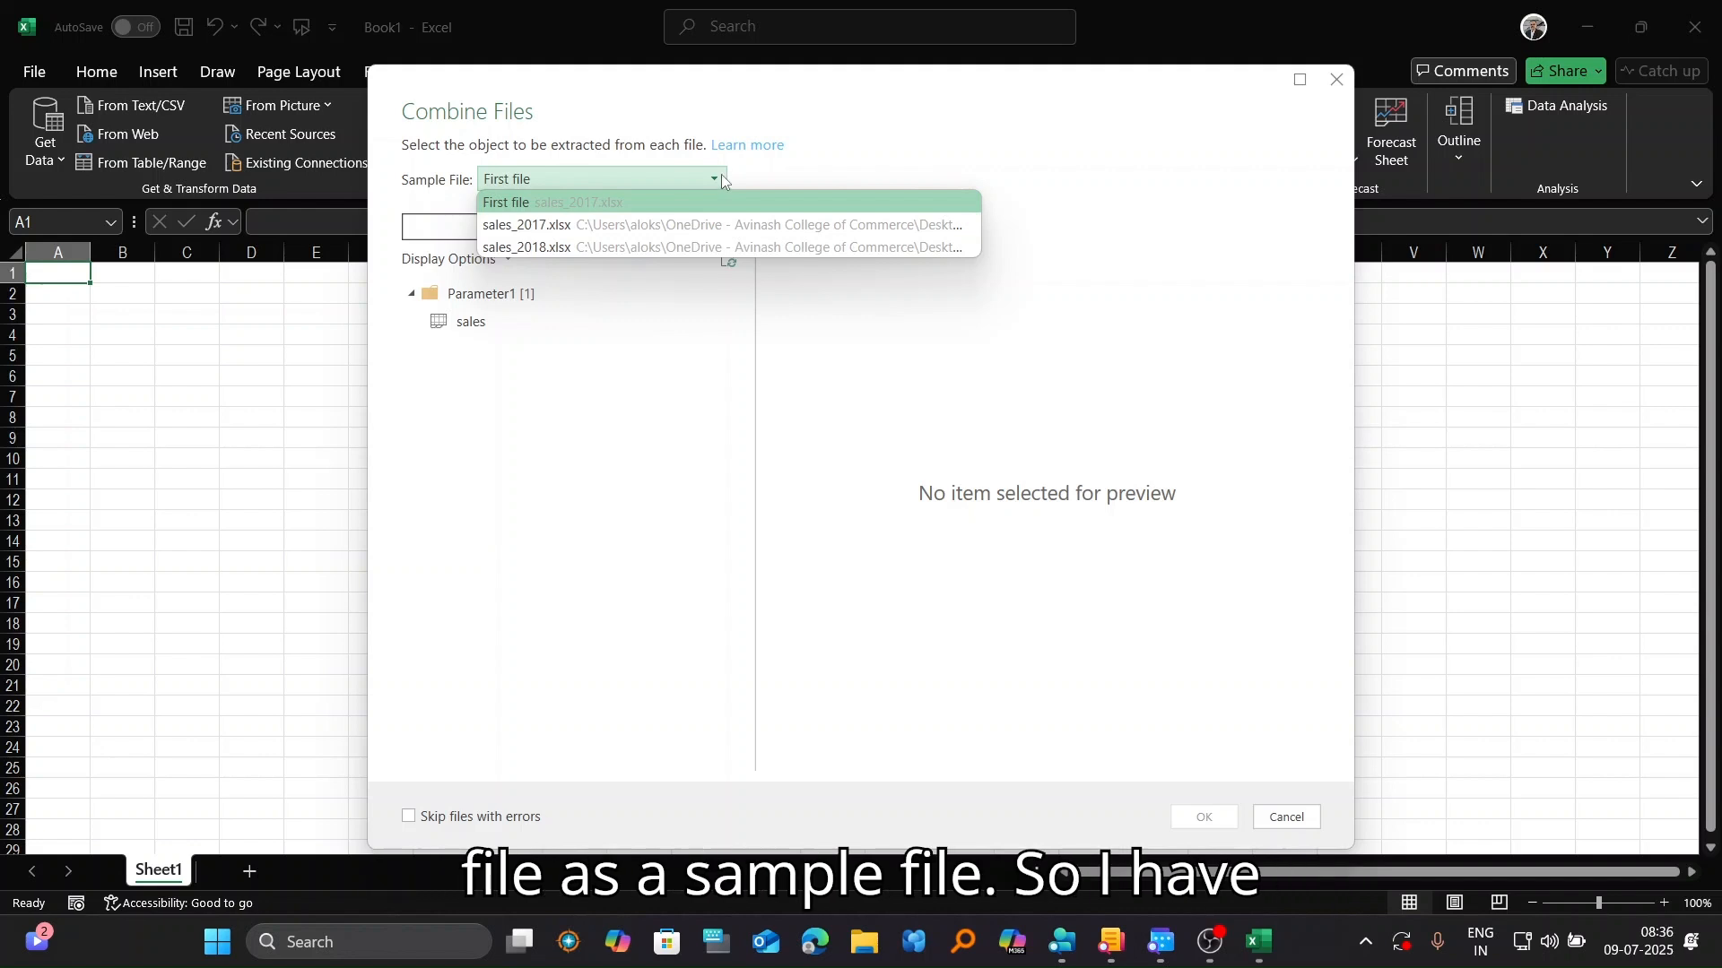
pyautogui.click(656, 212)
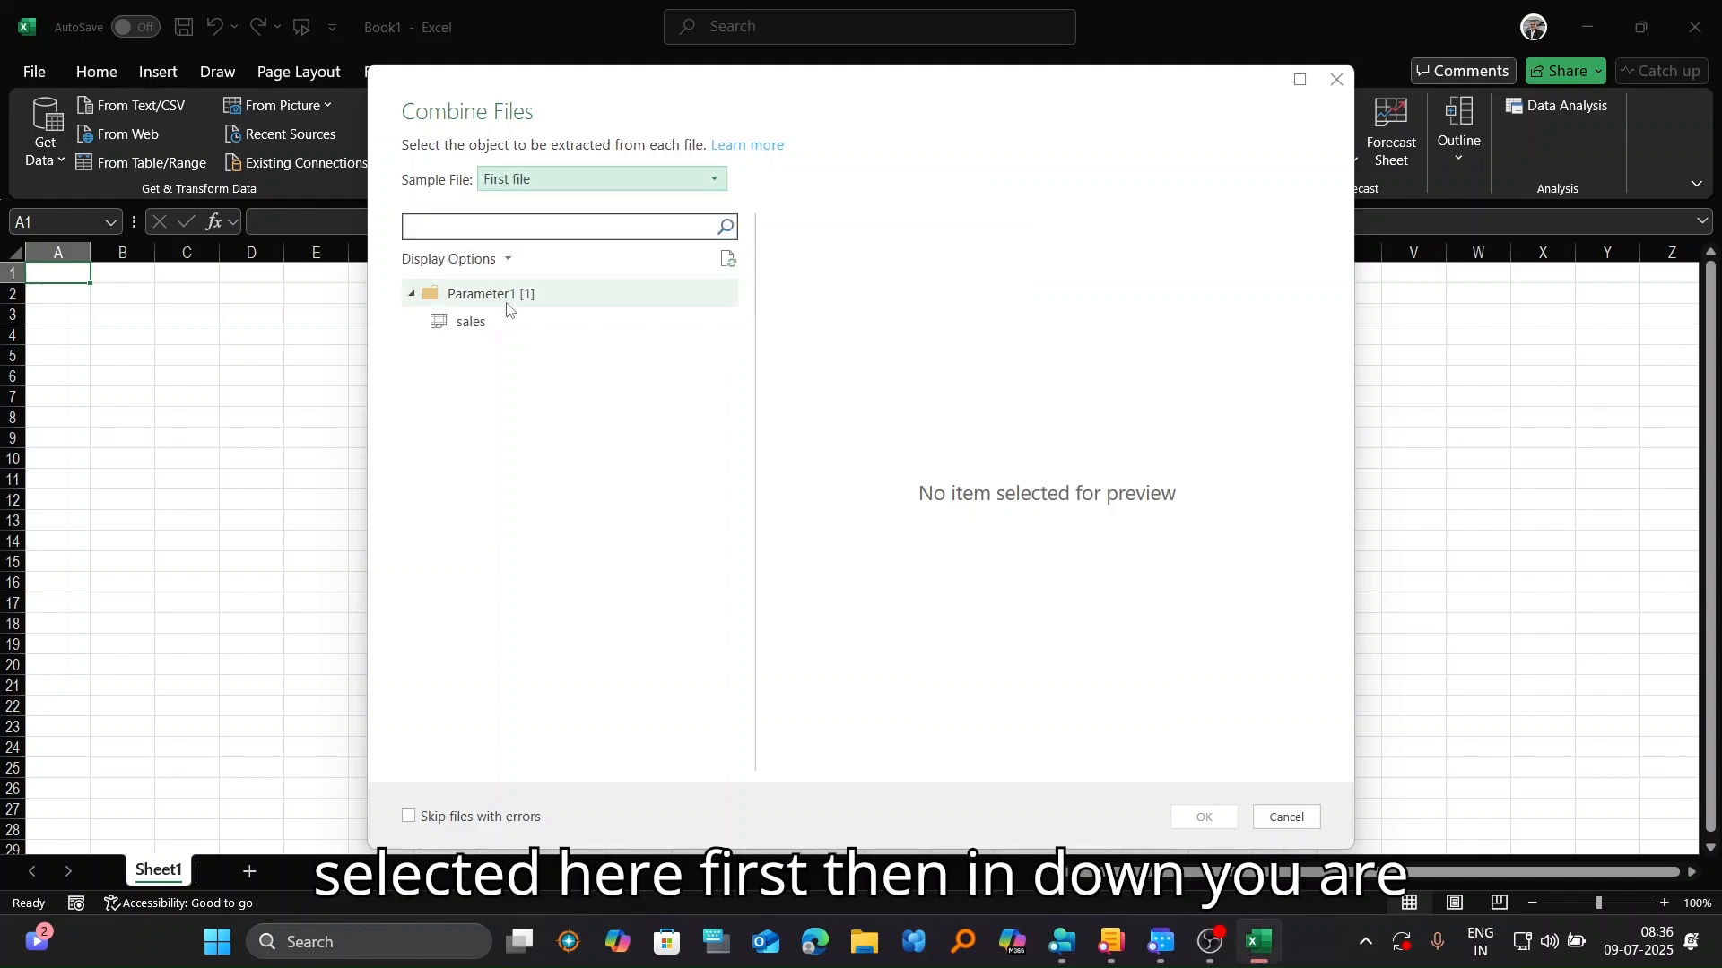
pyautogui.click(483, 325)
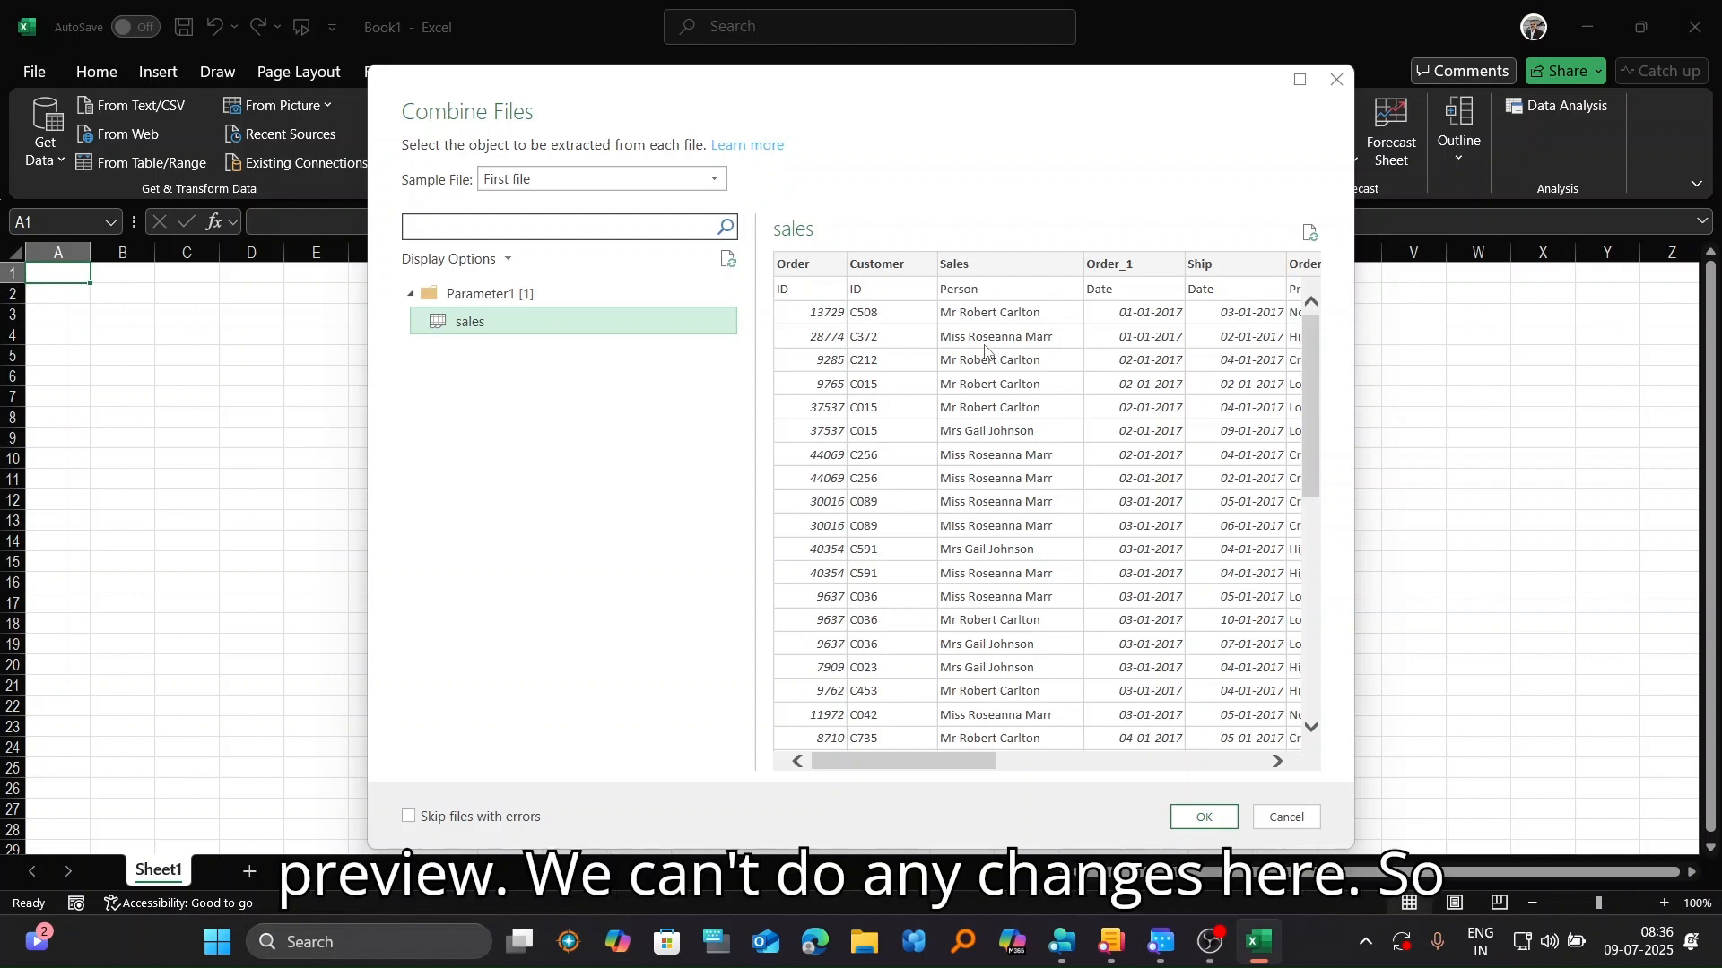
pyautogui.click(1204, 818)
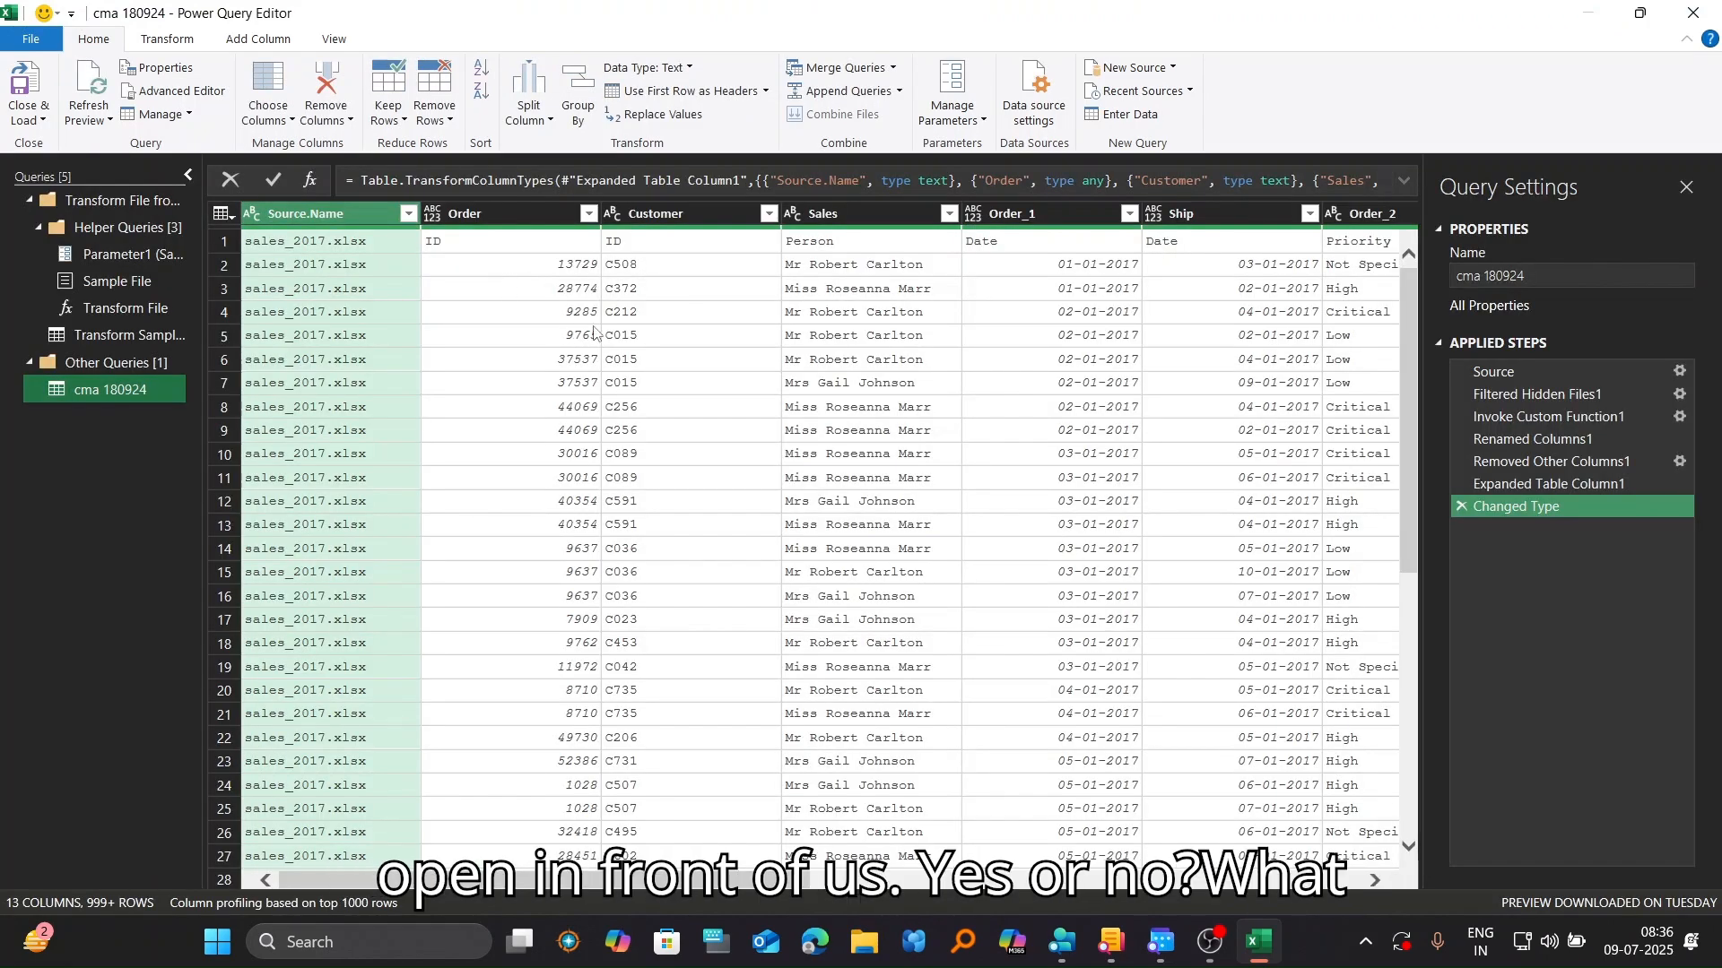
# Step: Rename the combined query as Sales
pyautogui.click(1578, 276)
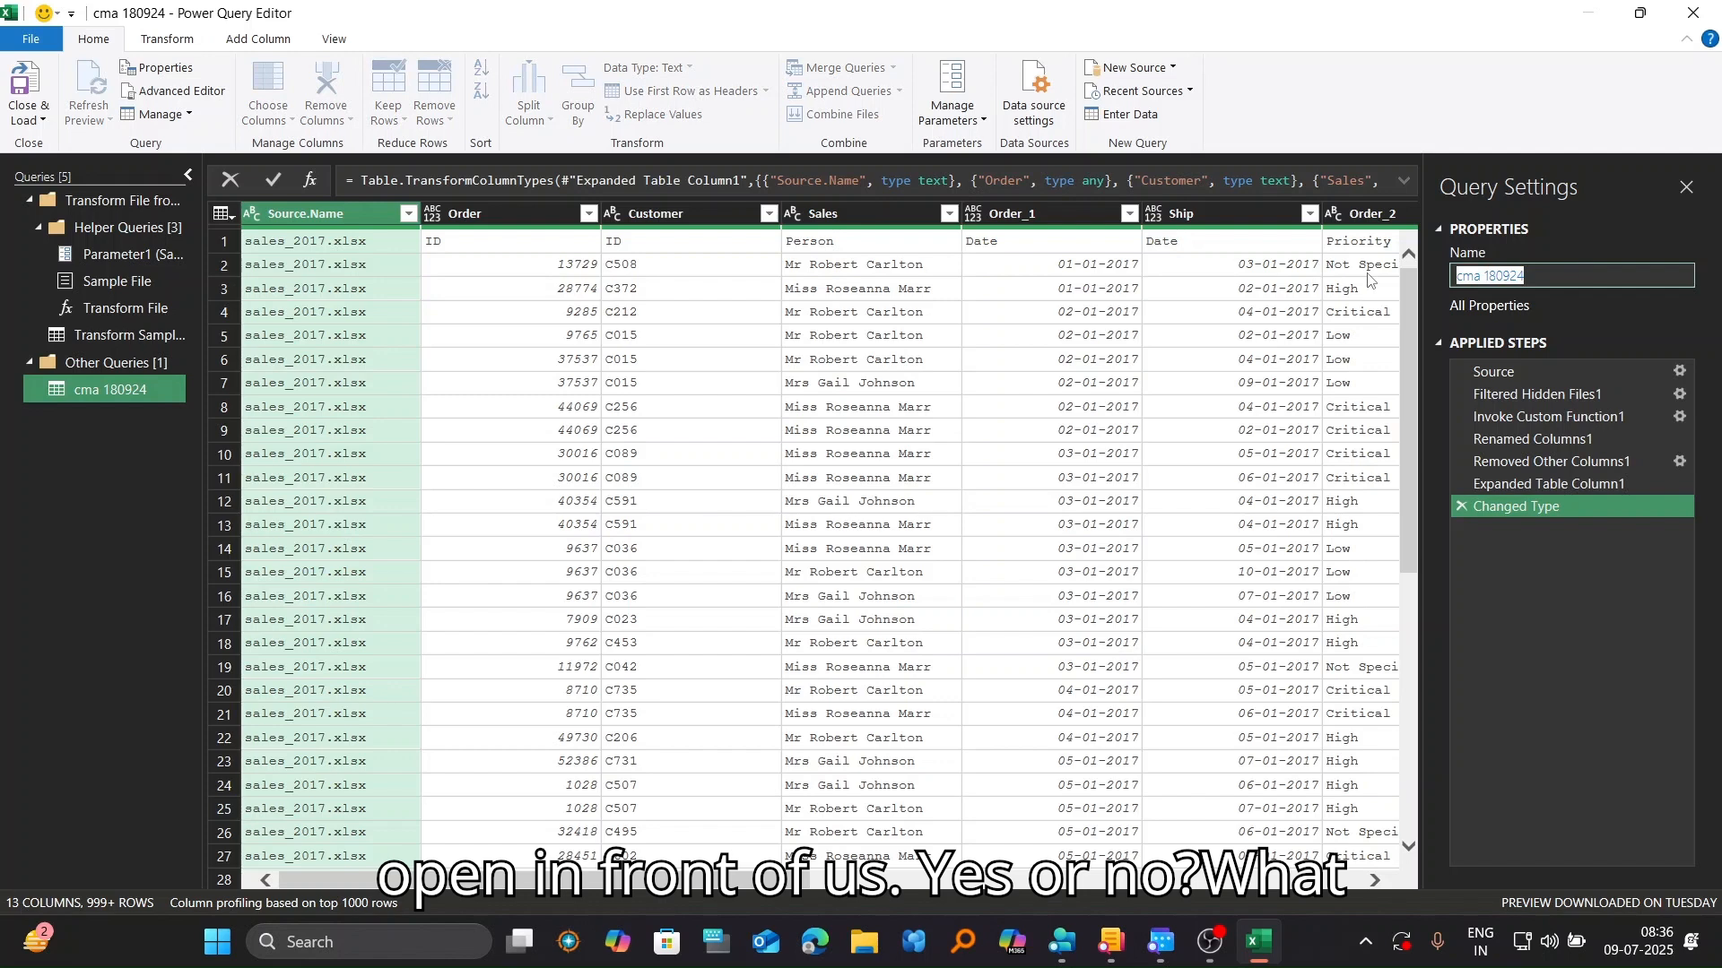
pyautogui.write('AS')
pyautogui.press('BackSpace')
pyautogui.press('BackSpace')
pyautogui.press('BackSpace')
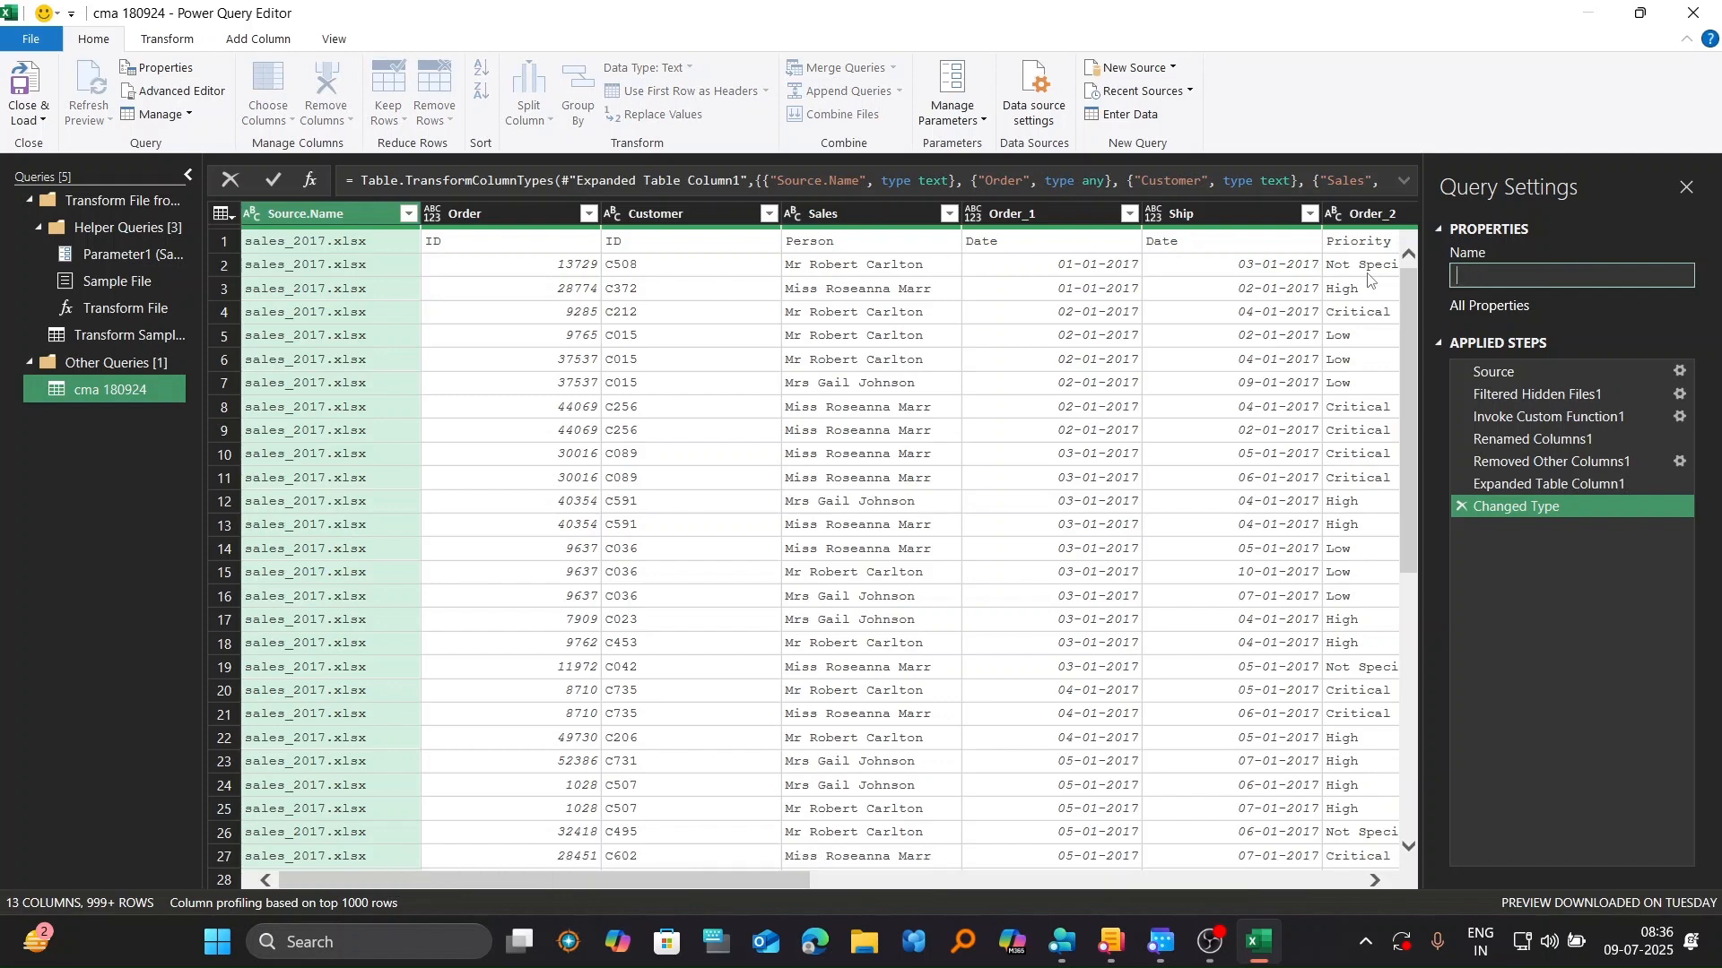
pyautogui.write('Sales')
pyautogui.press('Return')
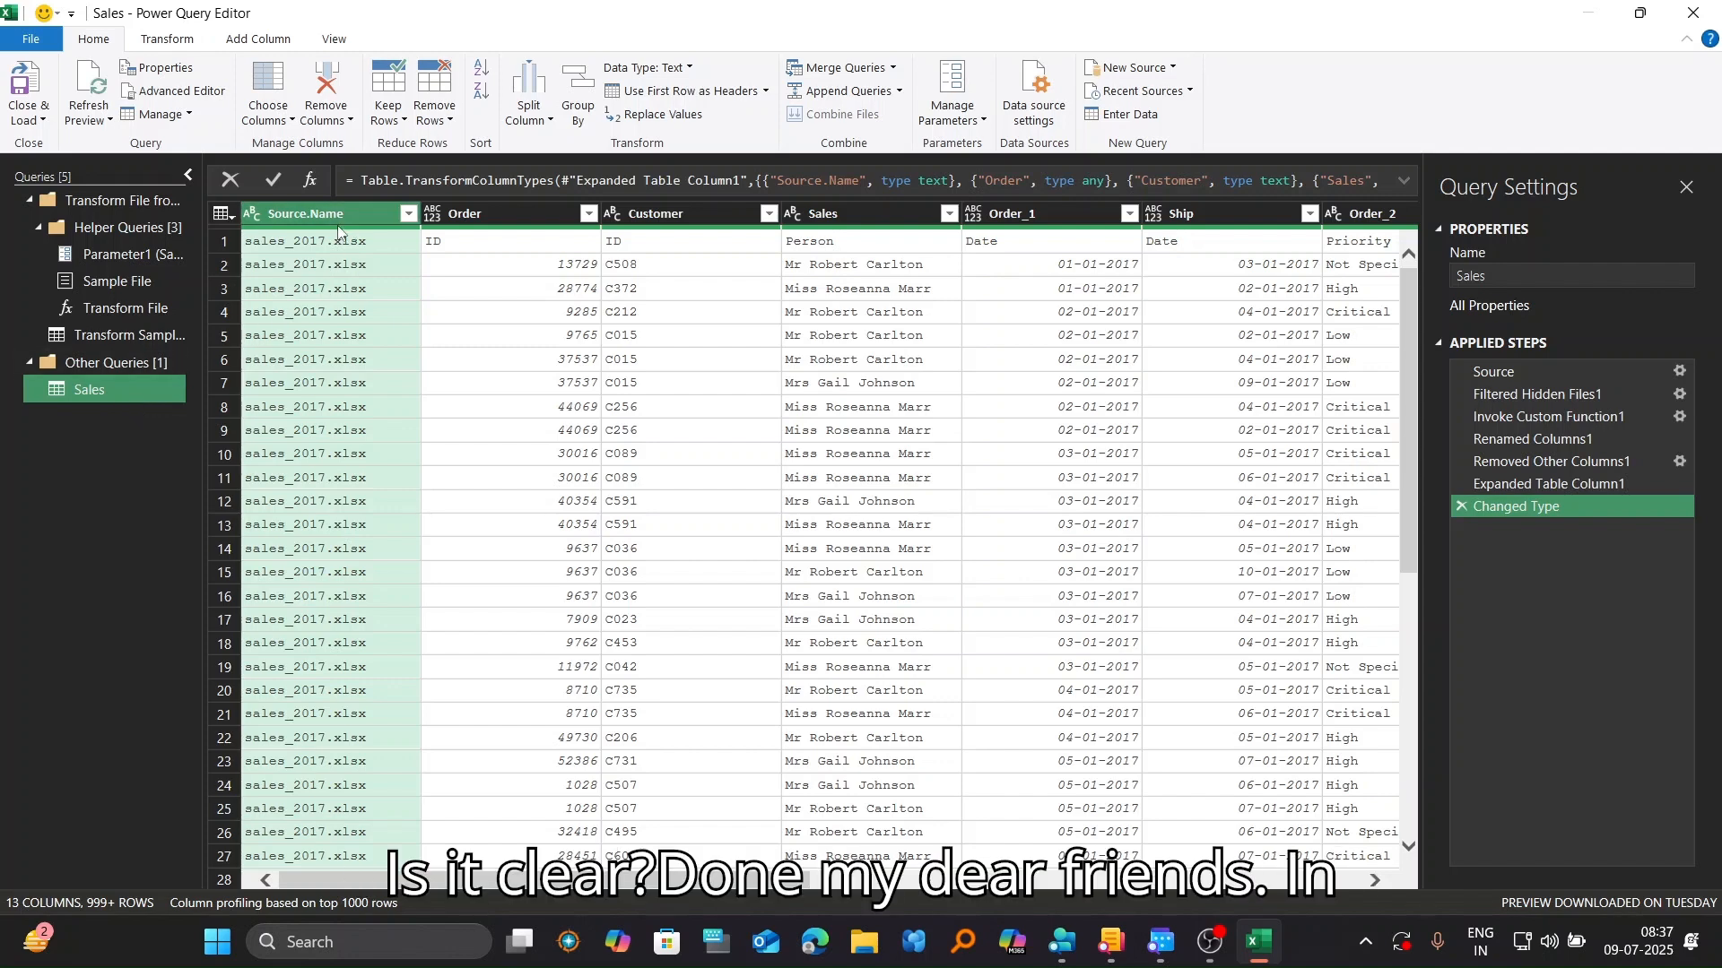
# Step: Remove the Promoted Headers applied step from the Transform Sample File query
pyautogui.moveTo(338, 229)
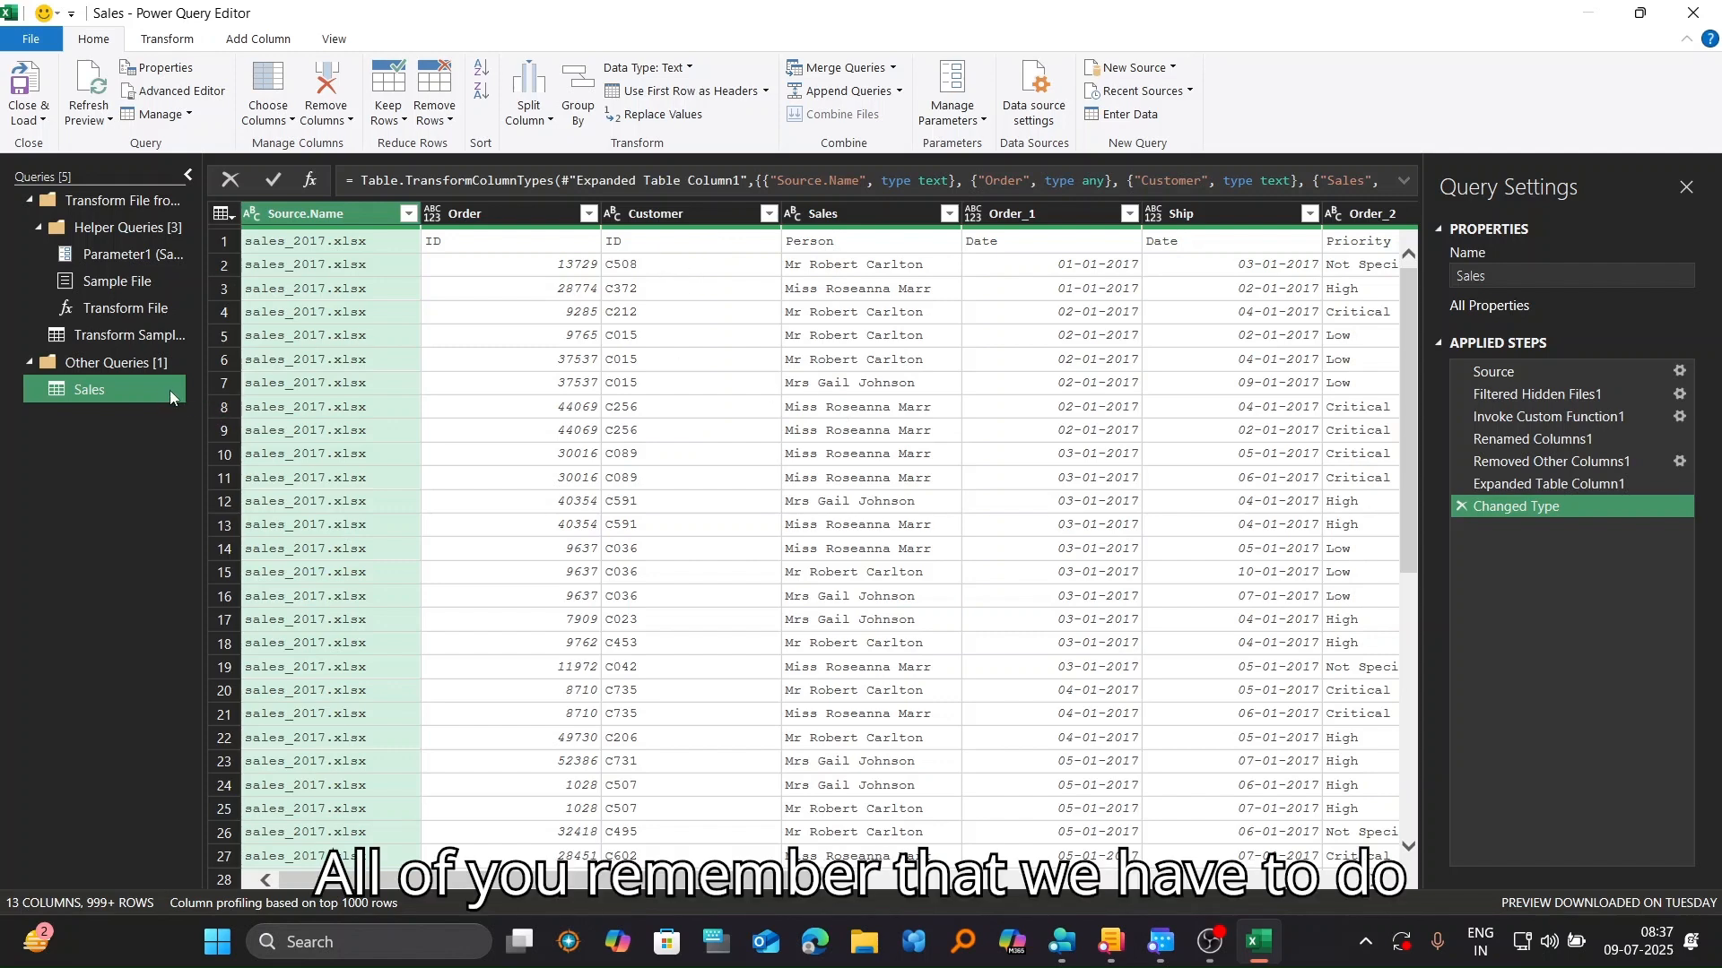
pyautogui.click(147, 336)
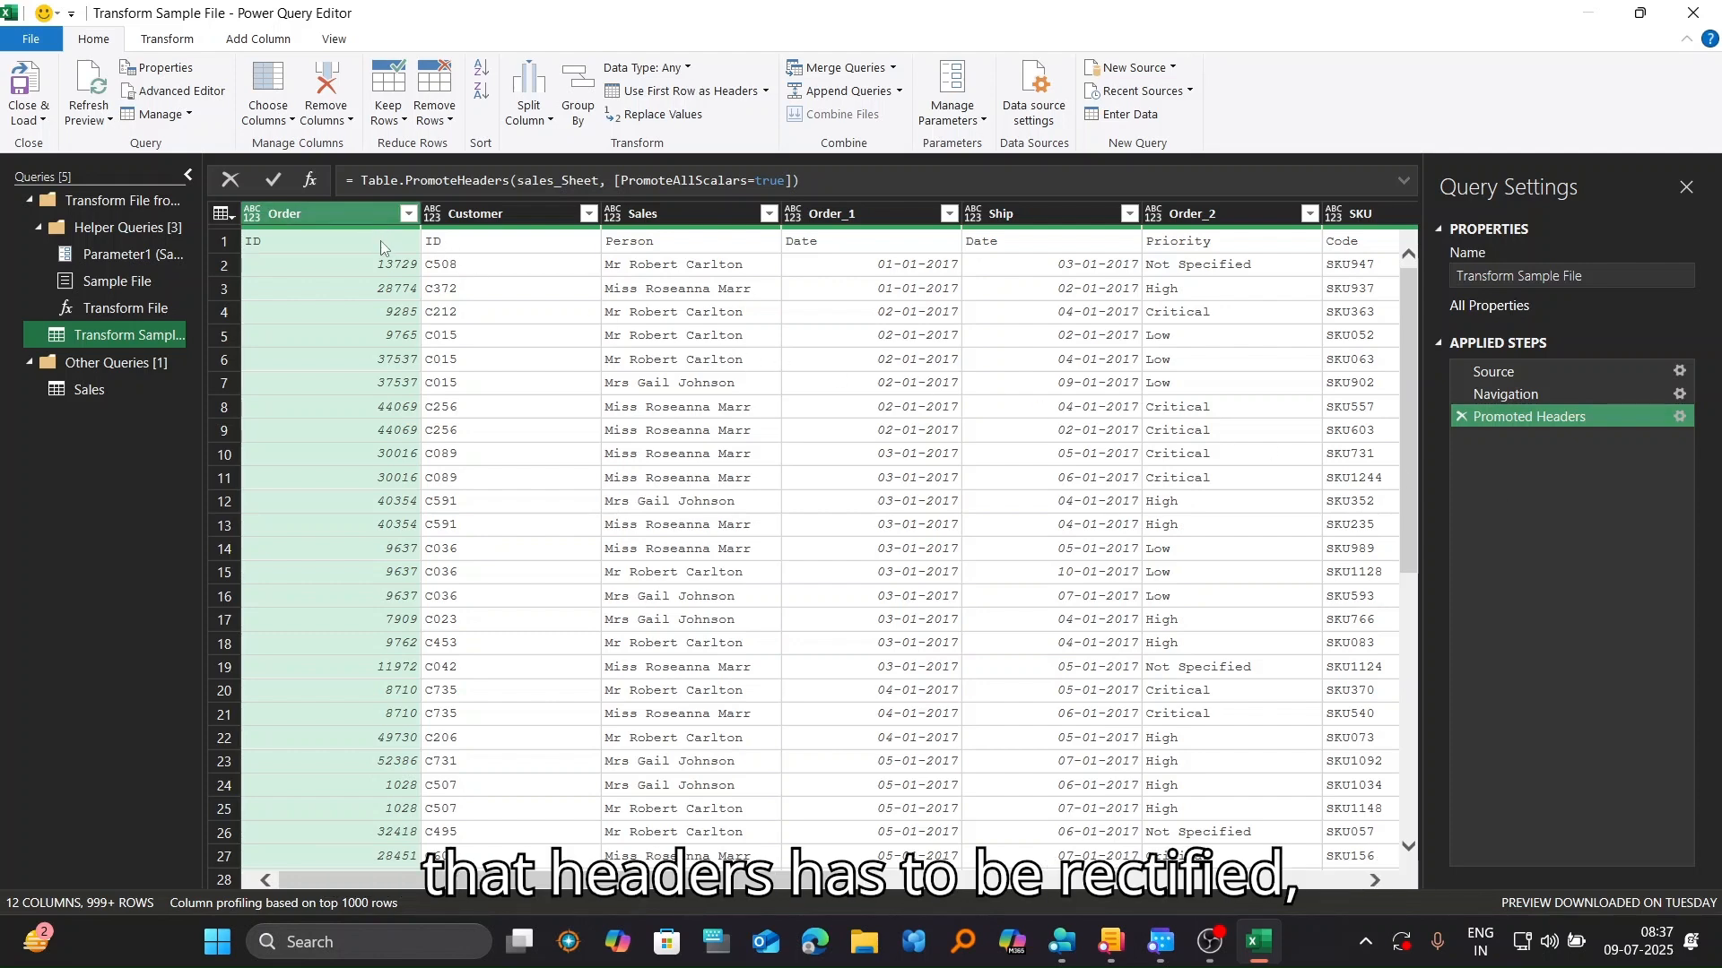
pyautogui.click(1461, 418)
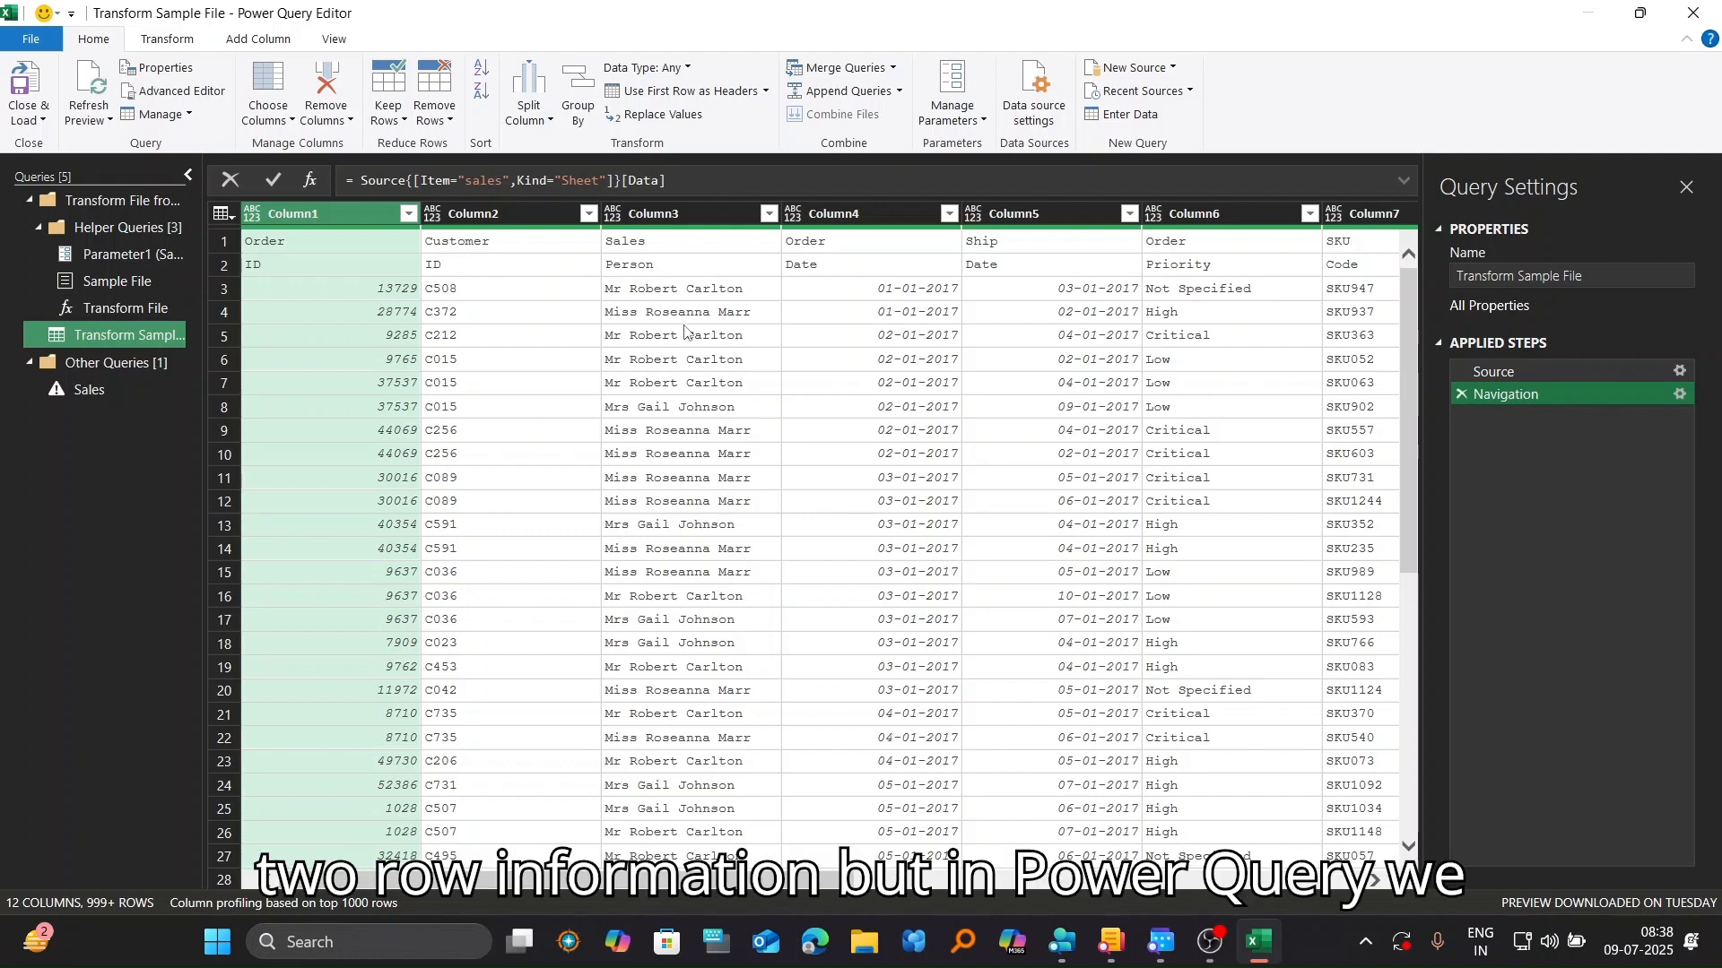
# Step: Transpose the sample table and merge Column1 and Column2 with a space separator, keeping the new column name Merged
pyautogui.click(177, 42)
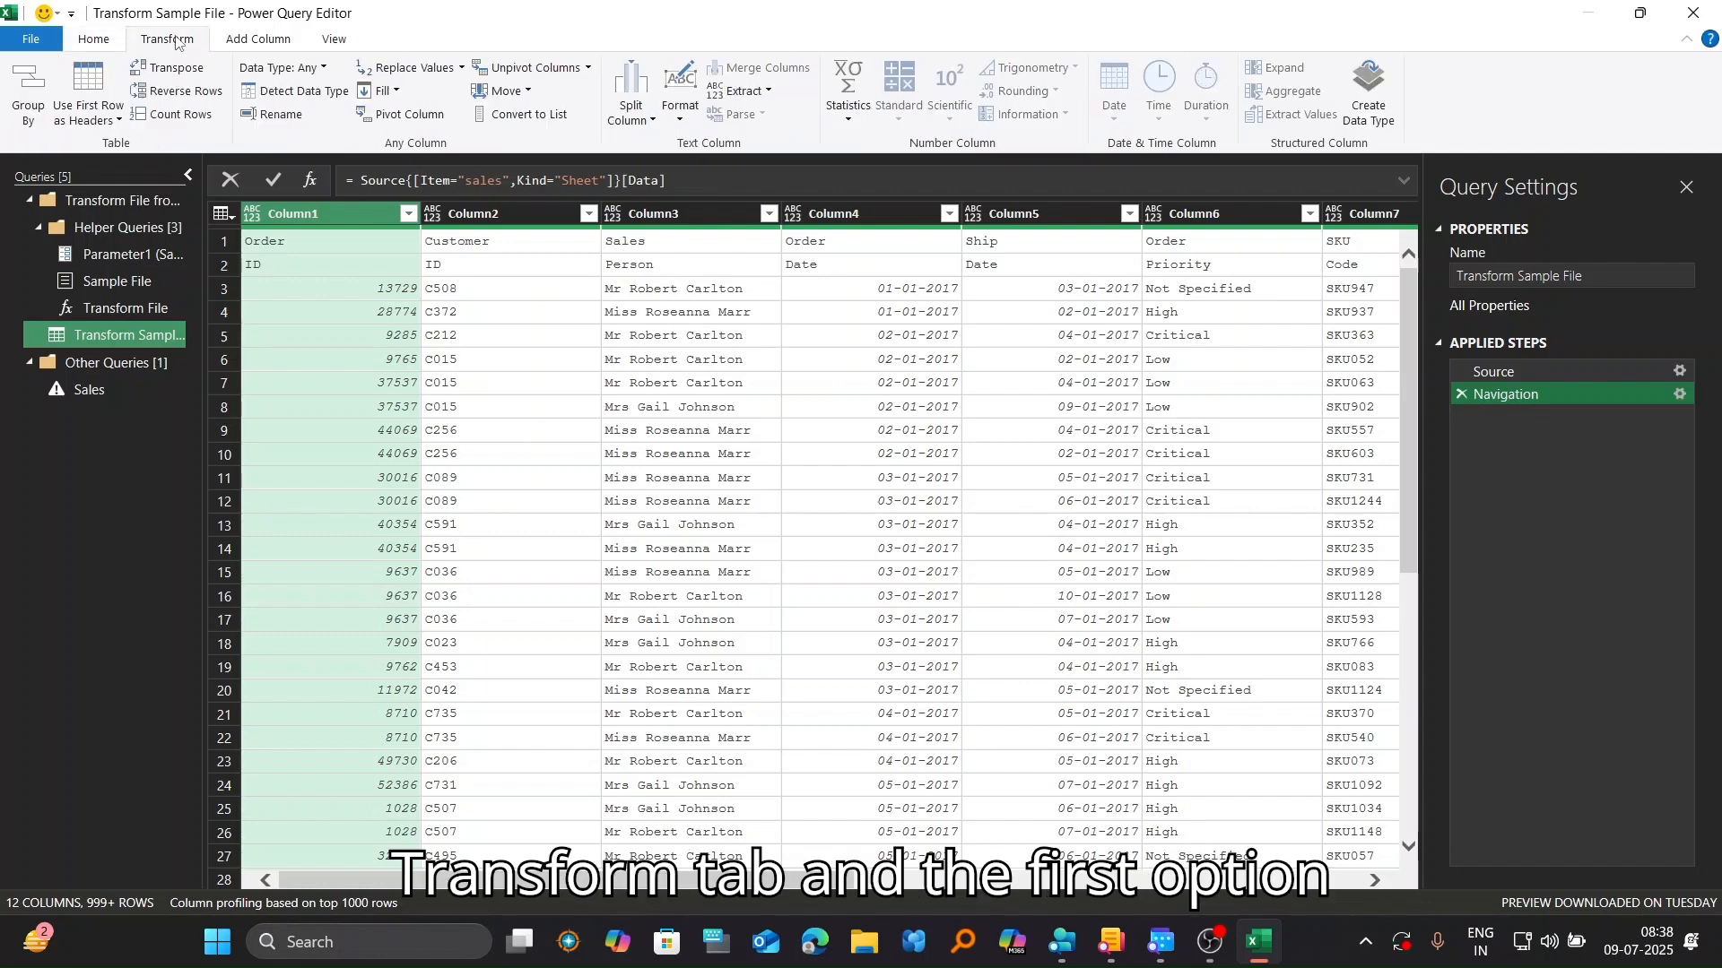
pyautogui.click(168, 72)
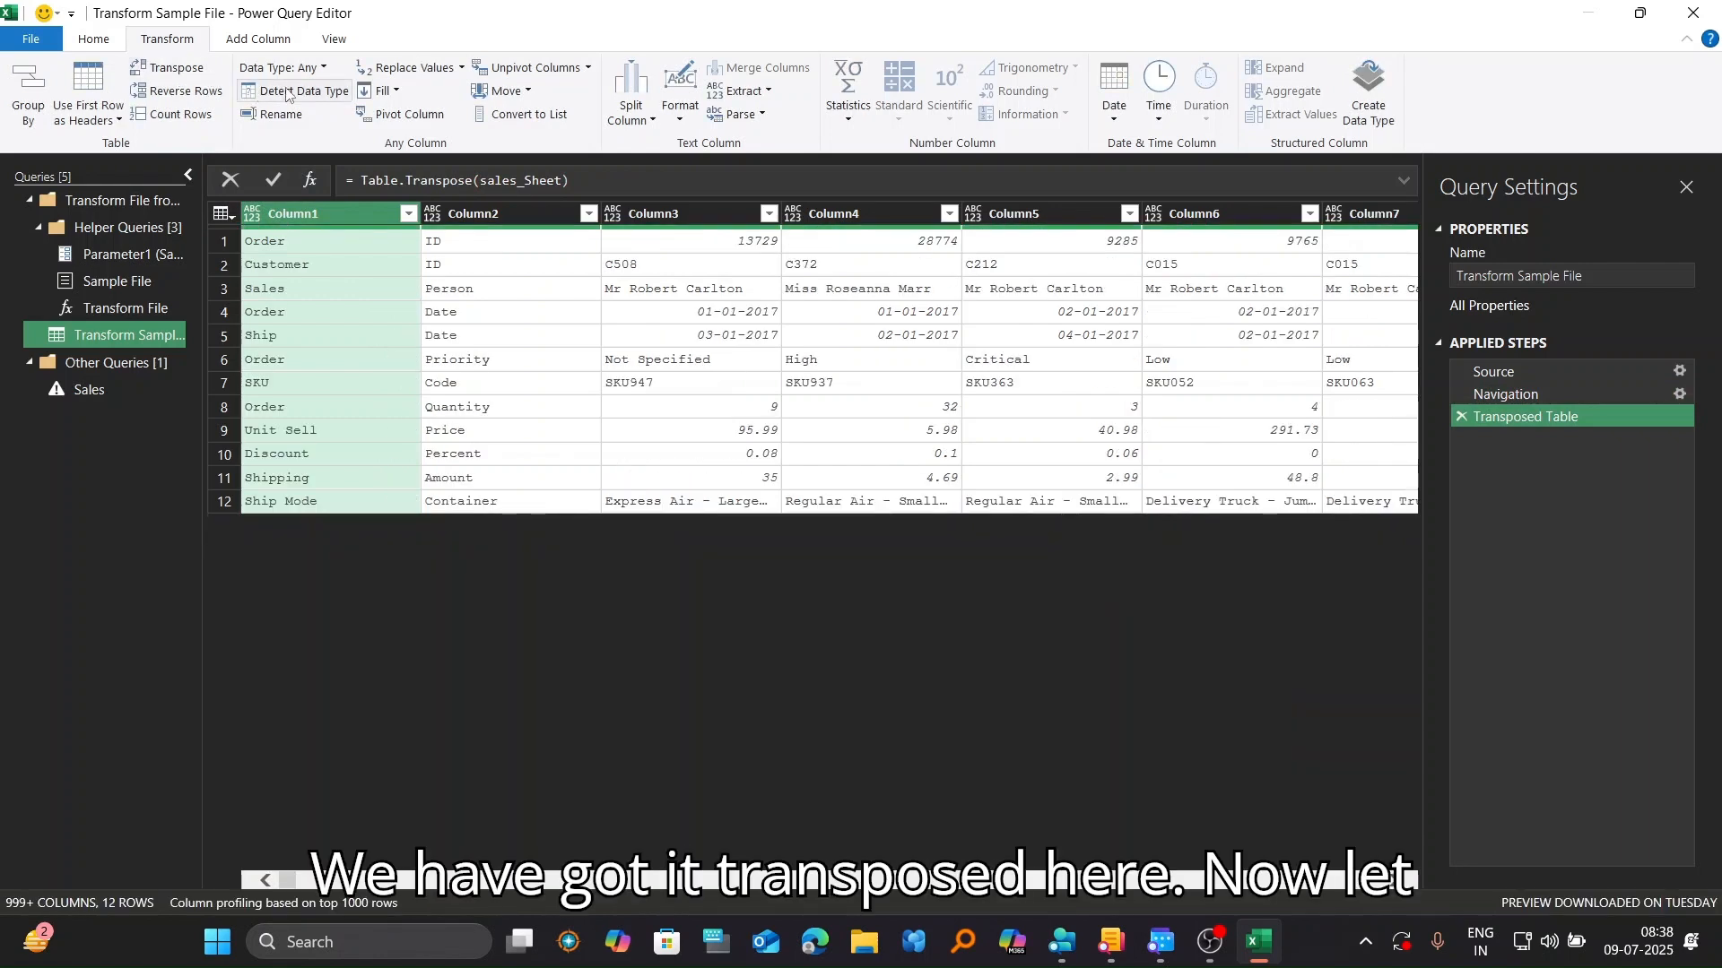
pyautogui.keyDown('ctrl'); pyautogui.click(510, 220); pyautogui.keyUp('ctrl')
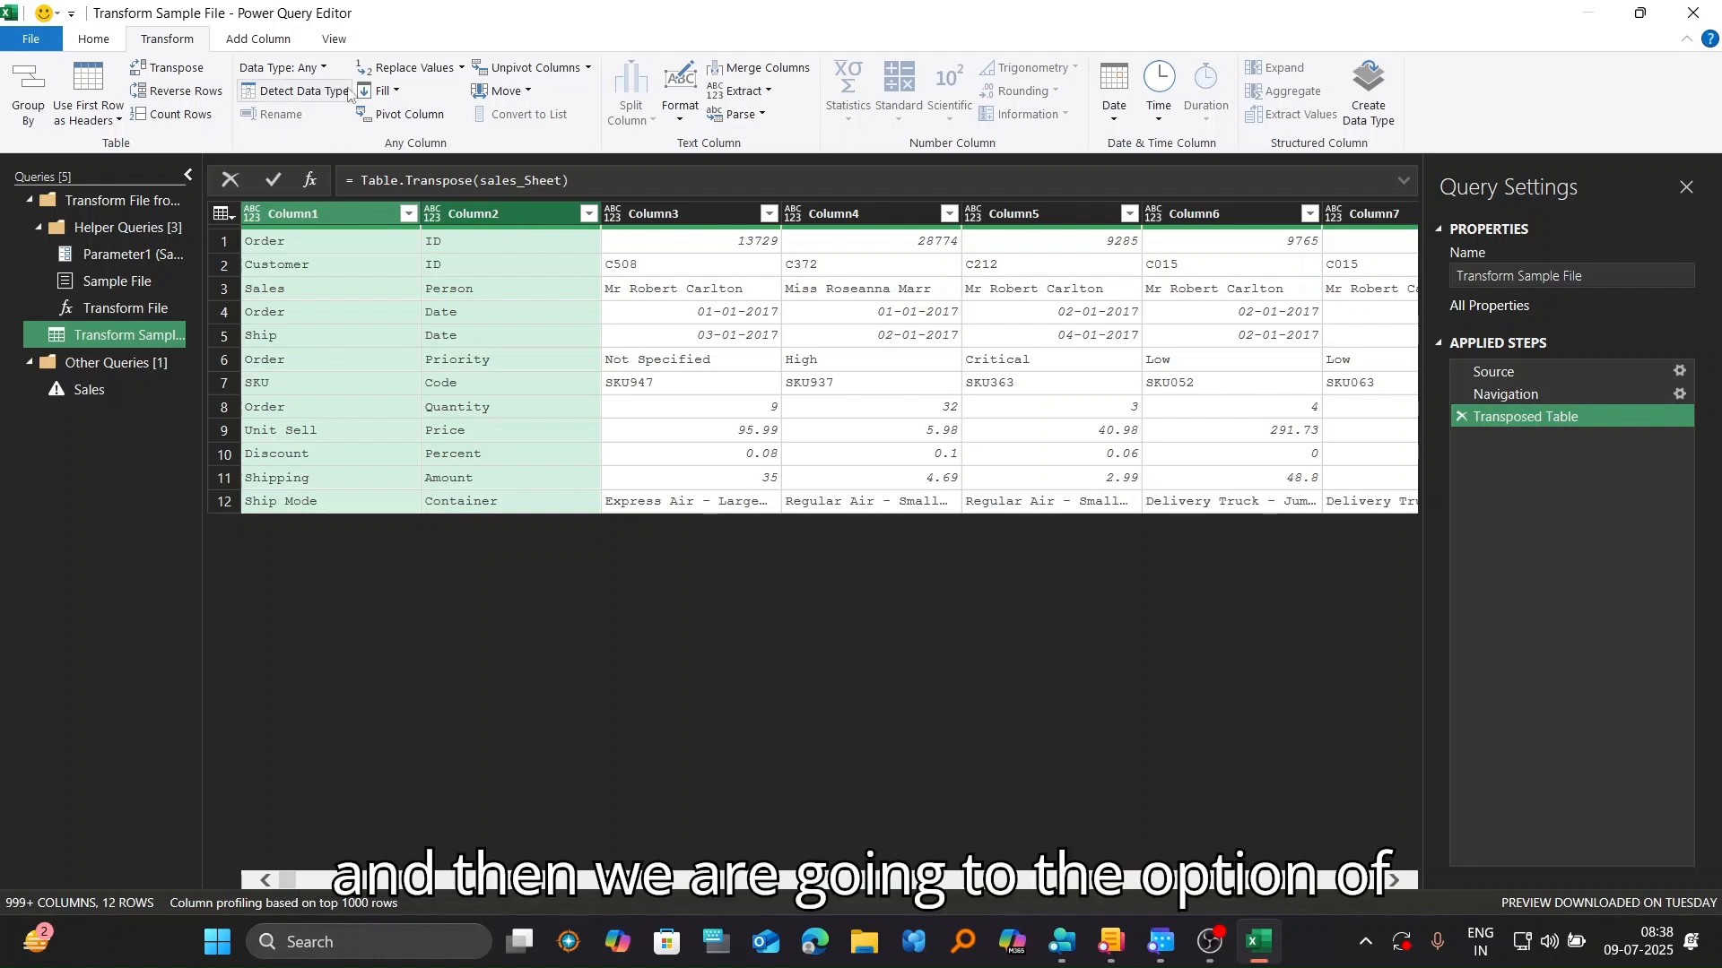
pyautogui.click(762, 74)
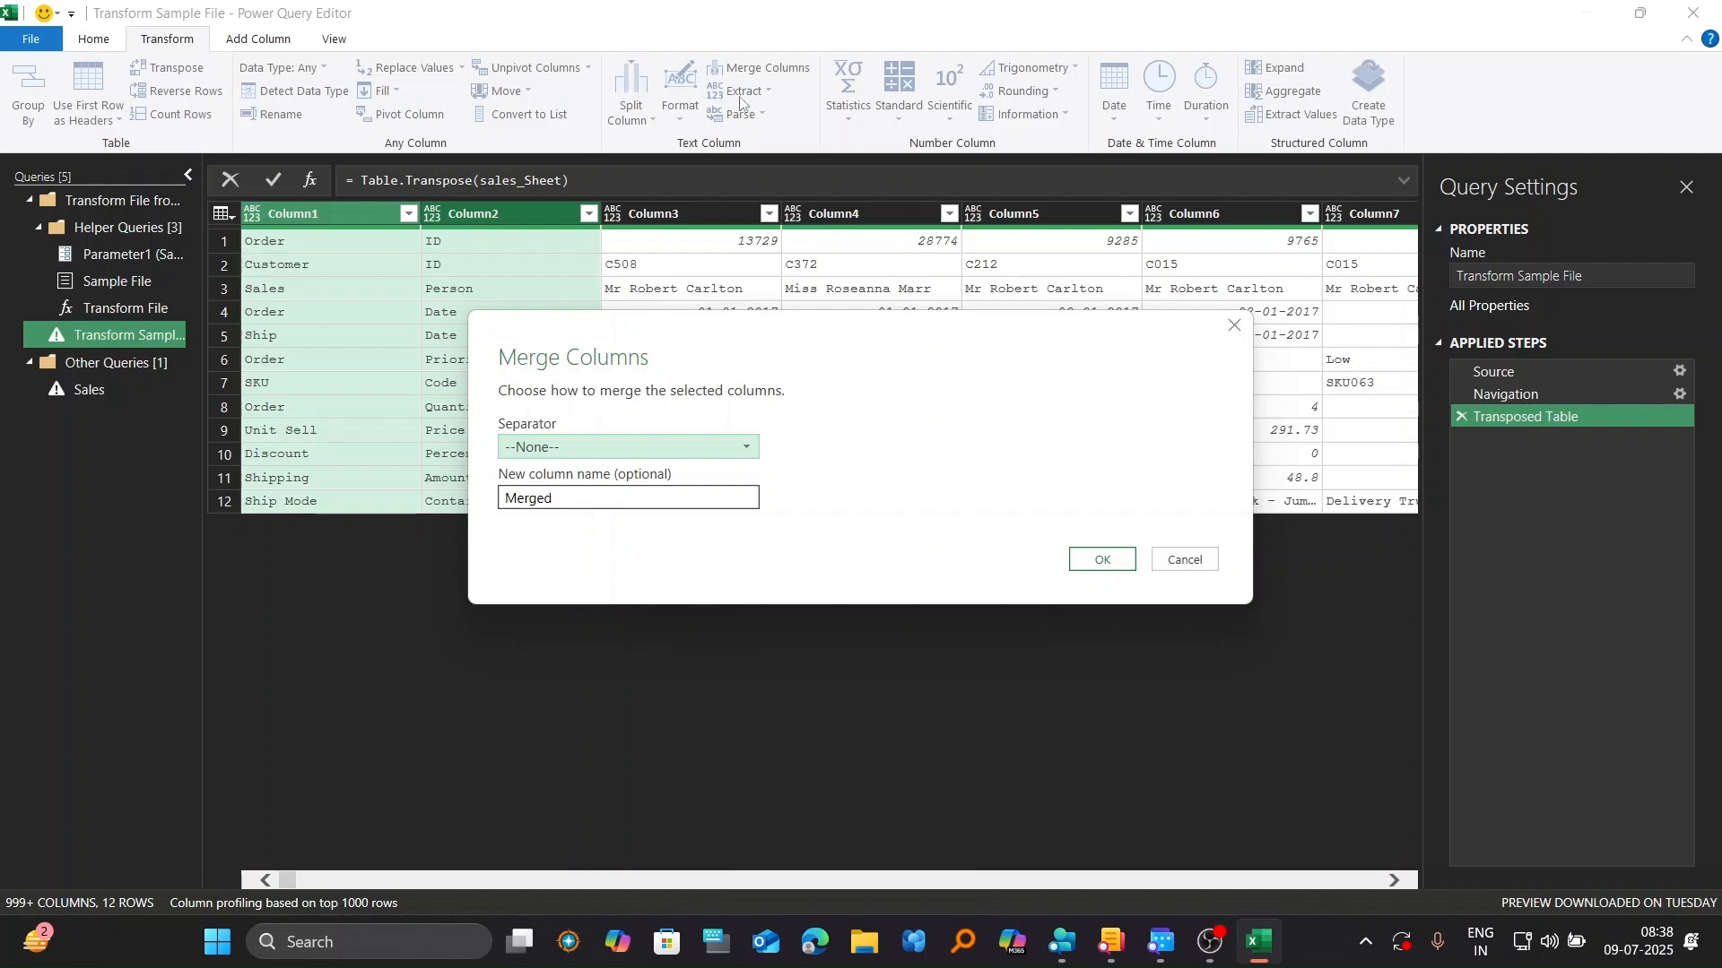
pyautogui.click(751, 447)
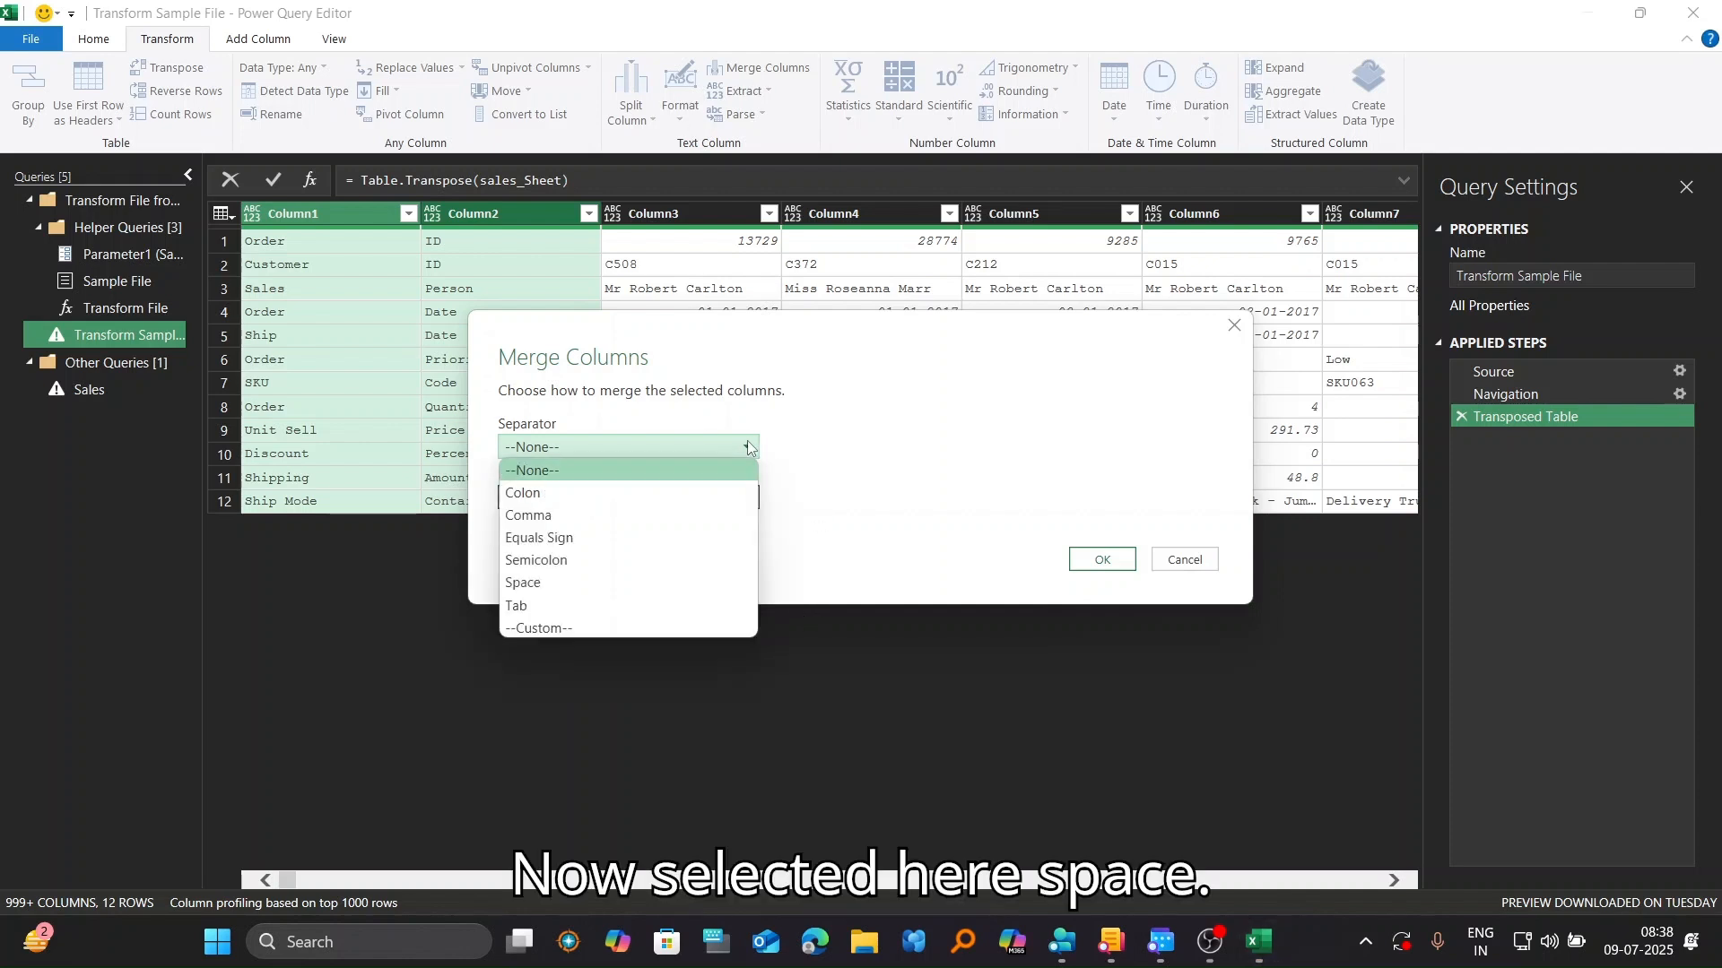
pyautogui.click(613, 585)
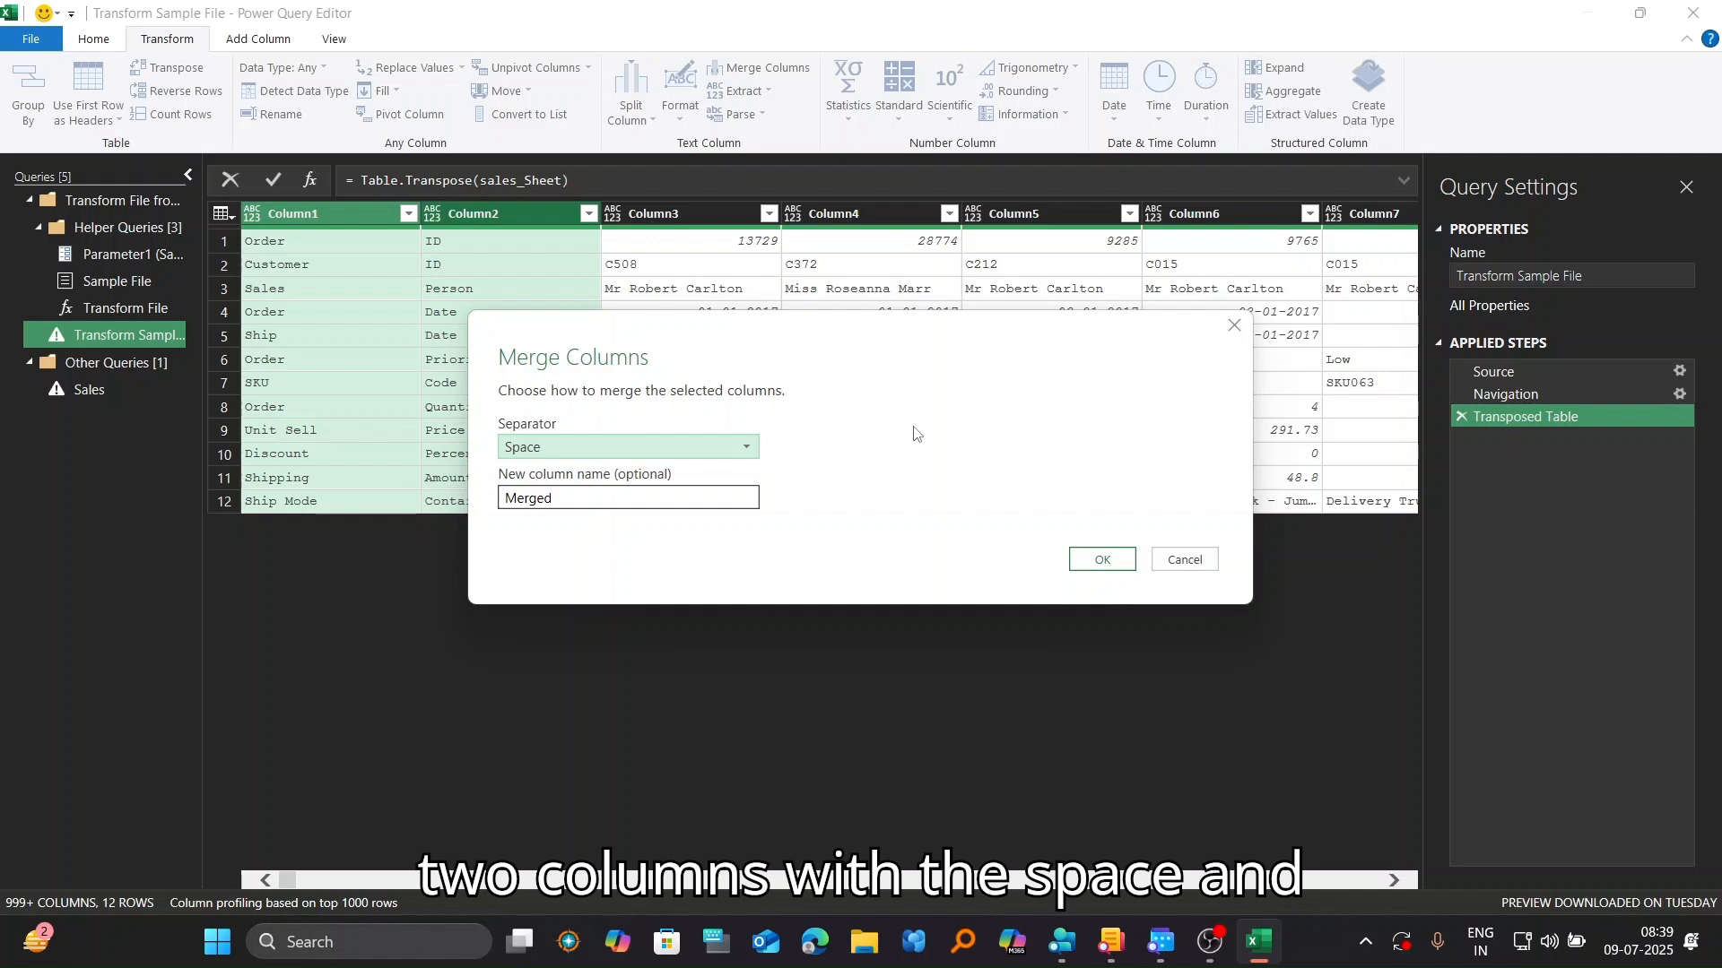
pyautogui.click(1102, 559)
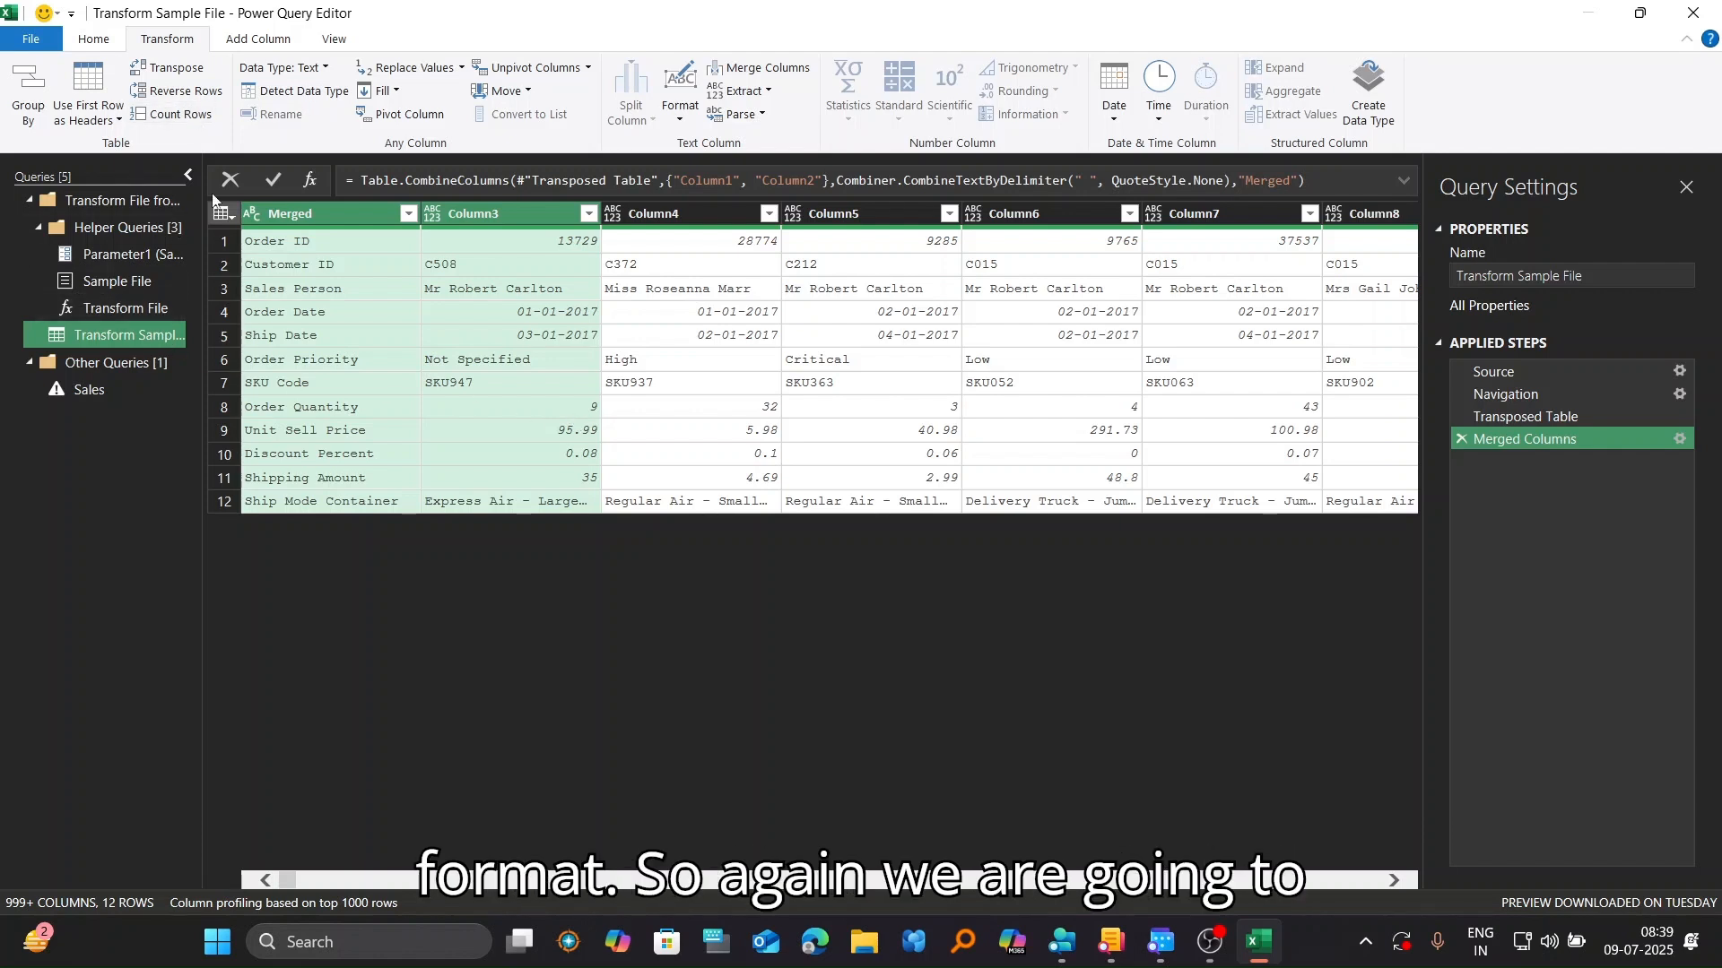
# Step: Transpose the merged table back to its original orientation and use its first row as headers
pyautogui.click(162, 75)
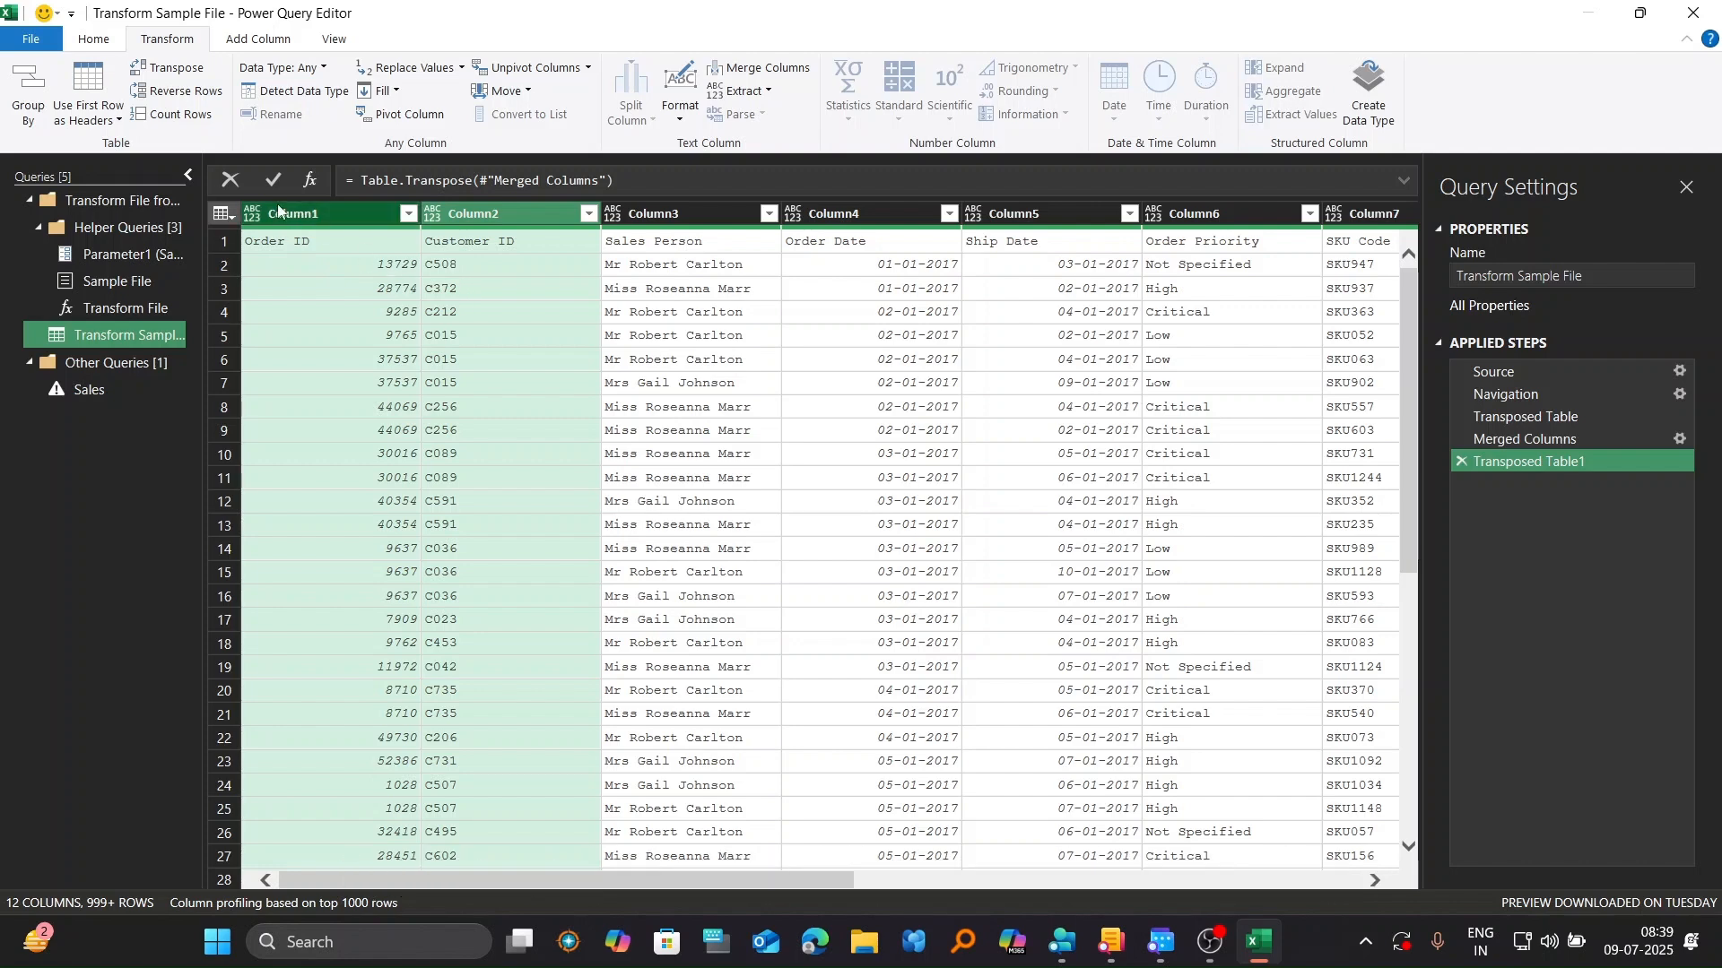
pyautogui.click(117, 121)
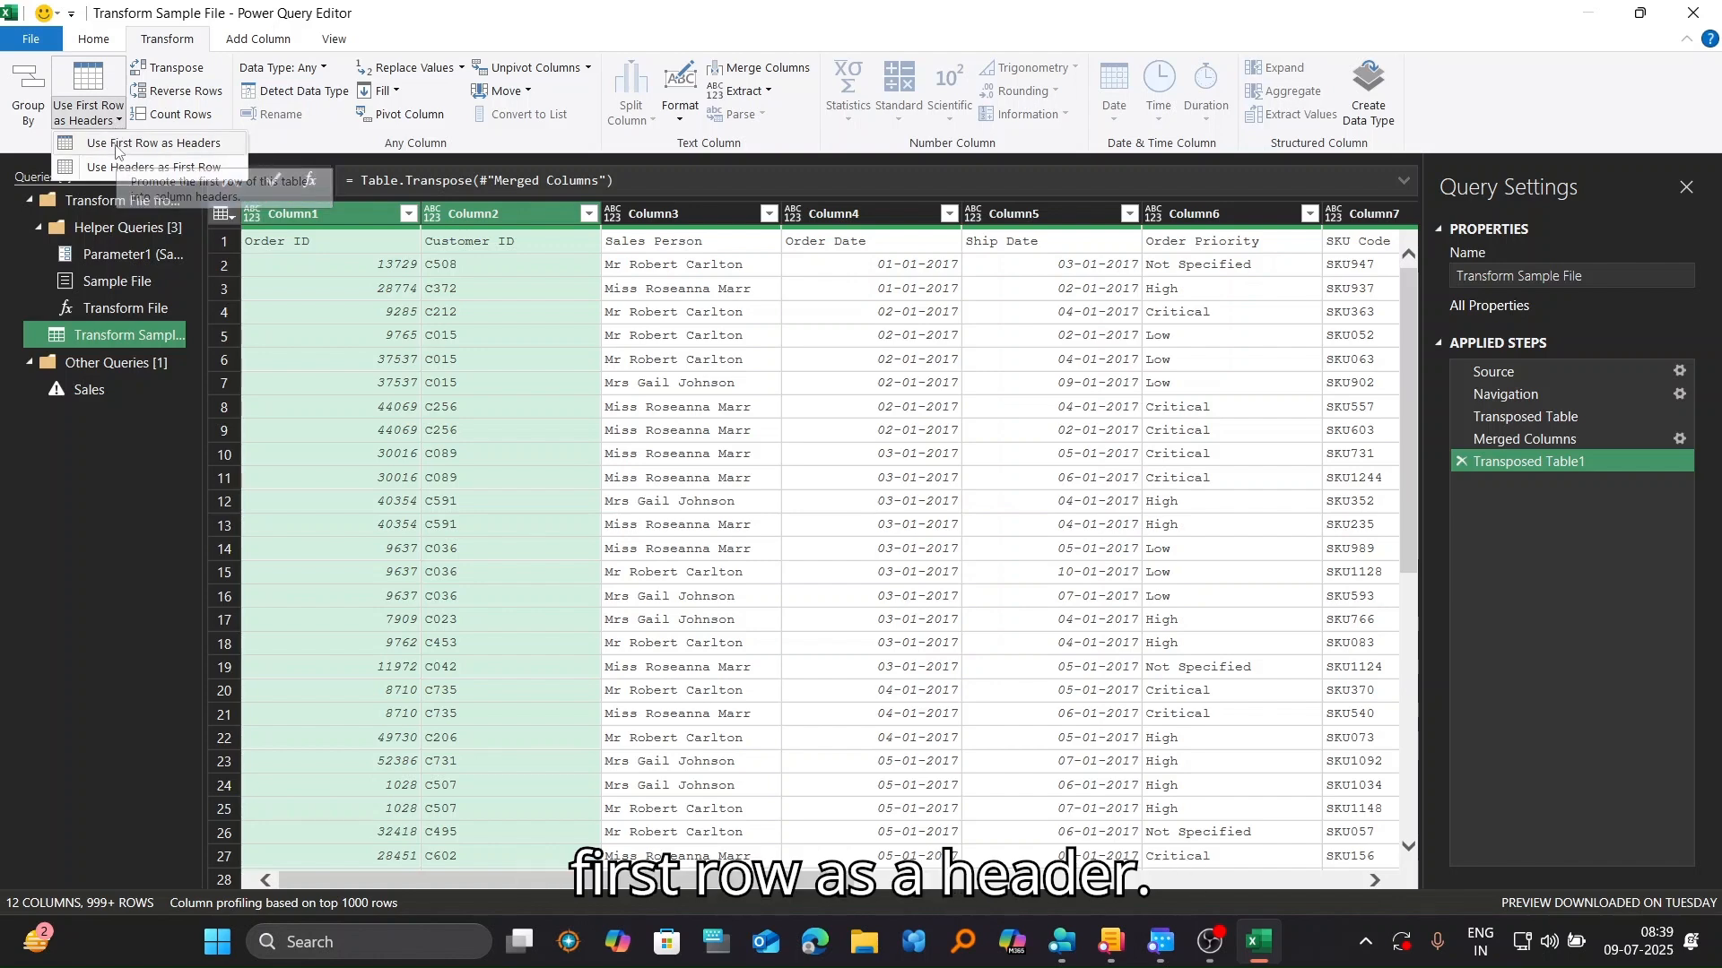
pyautogui.click(116, 146)
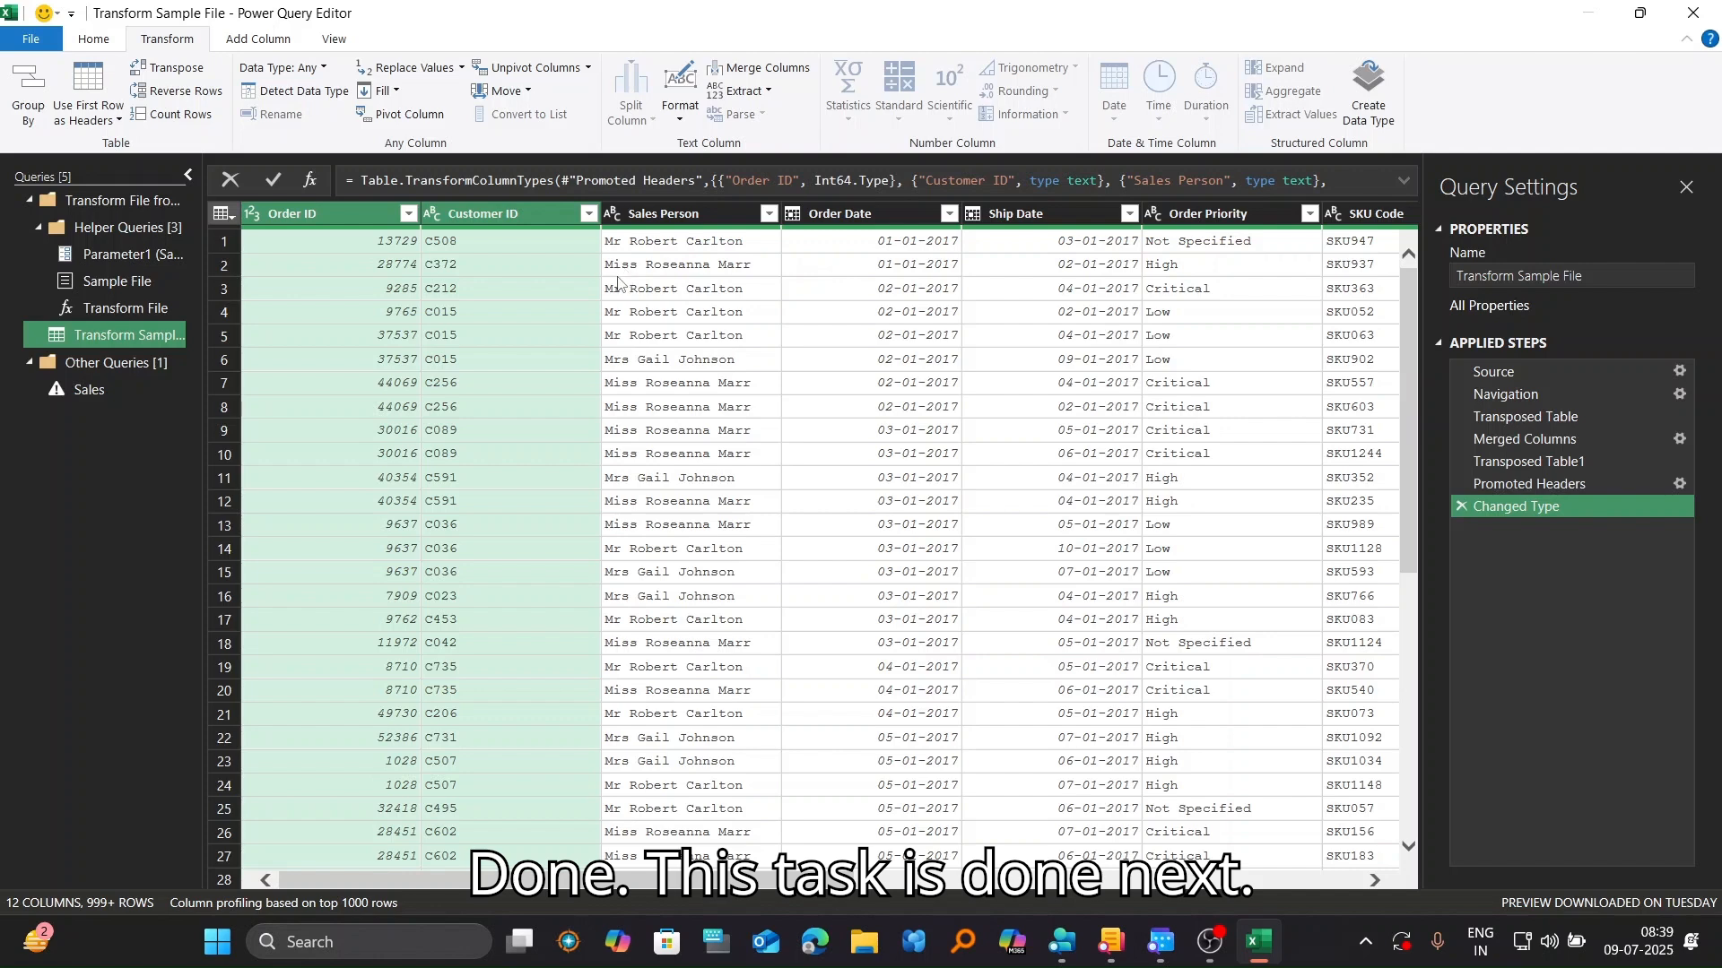
# Step: Add a column from examples based on the Sales Person column, giving the first row's first name without title or surname as the example
pyautogui.click(665, 288)
pyautogui.click(672, 215)
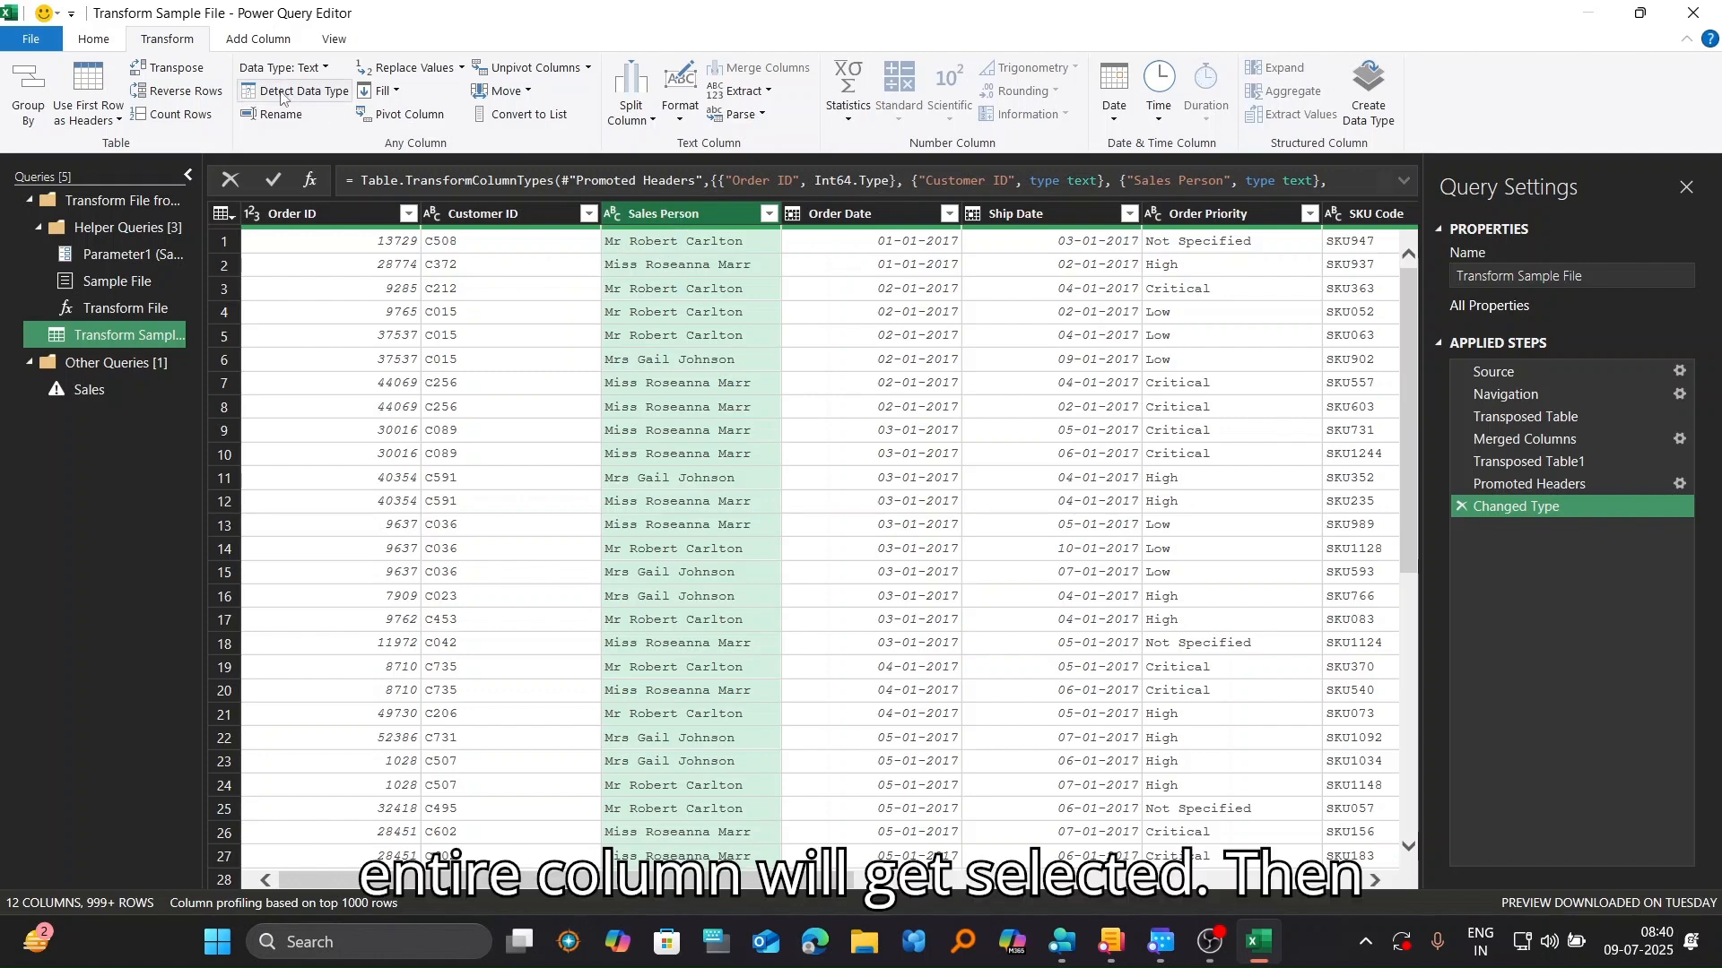
pyautogui.click(260, 40)
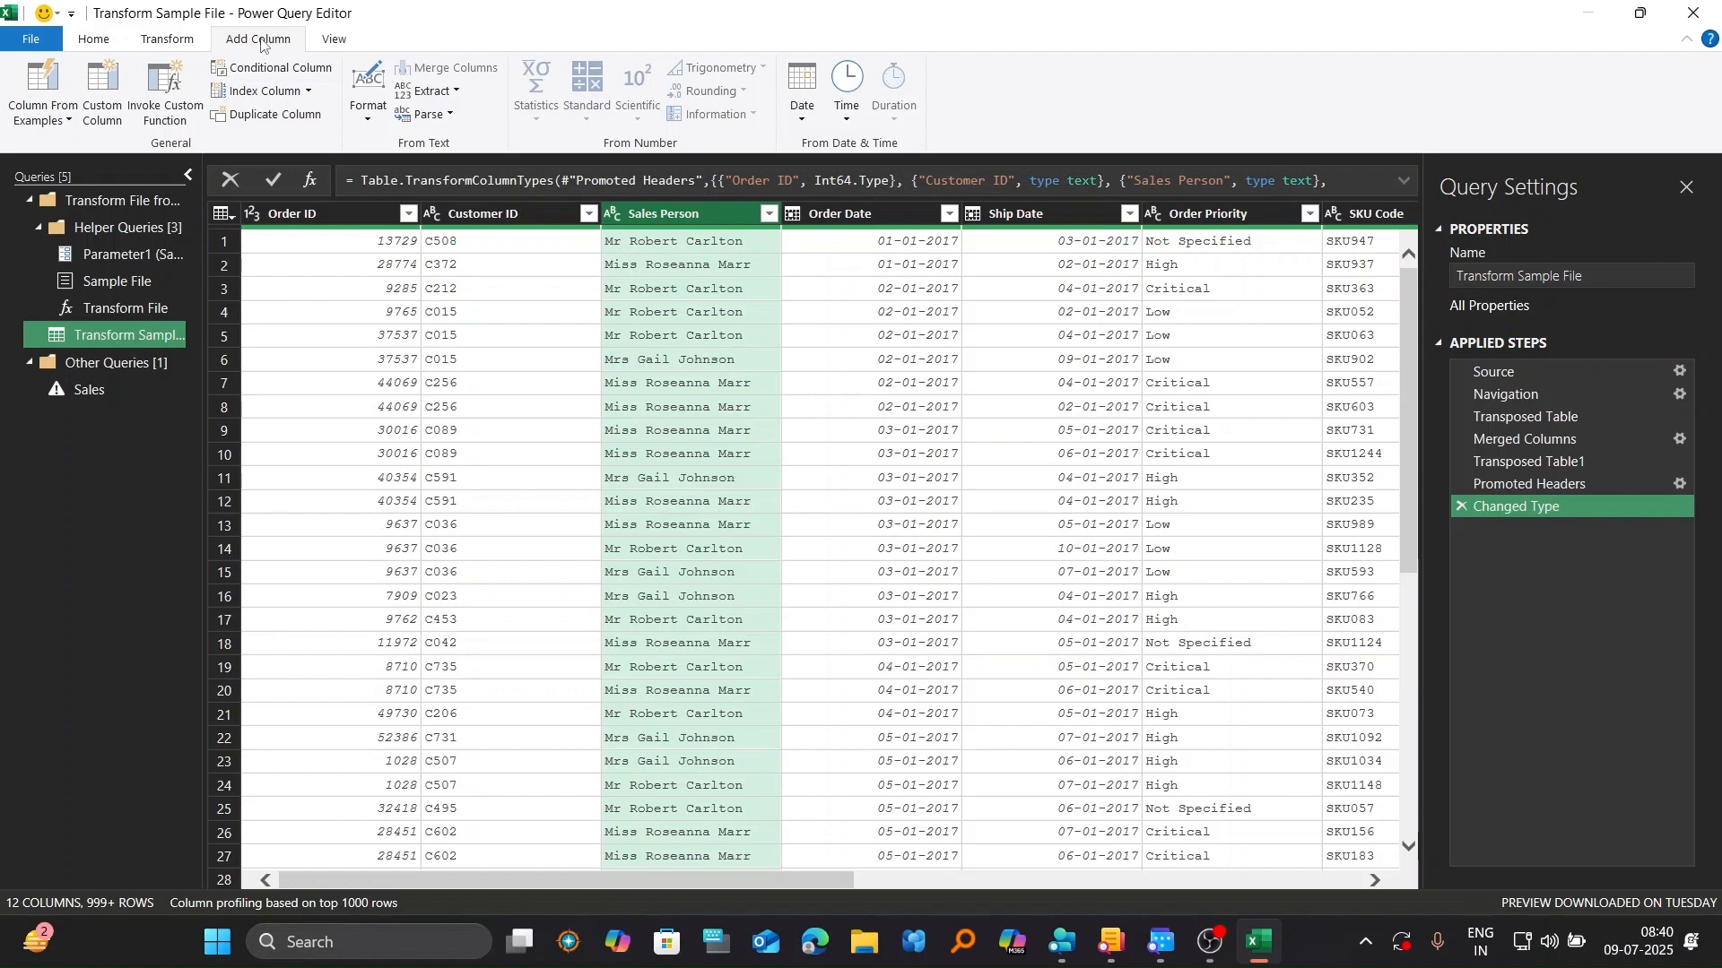
pyautogui.click(68, 122)
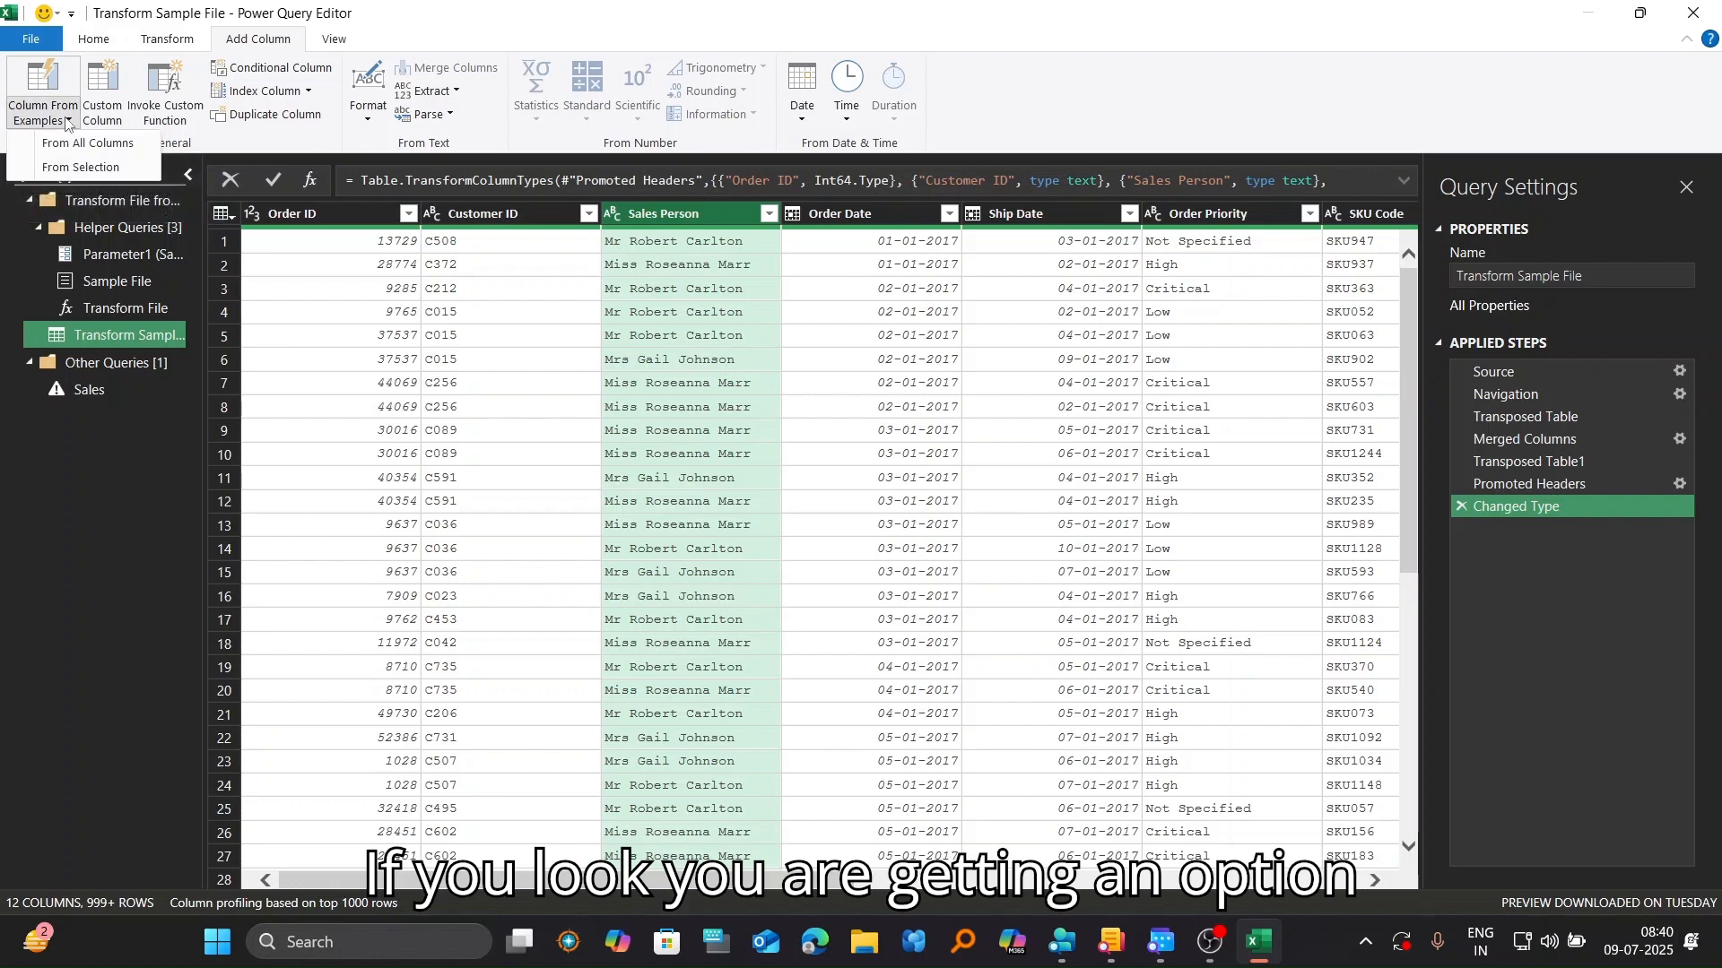
pyautogui.click(71, 169)
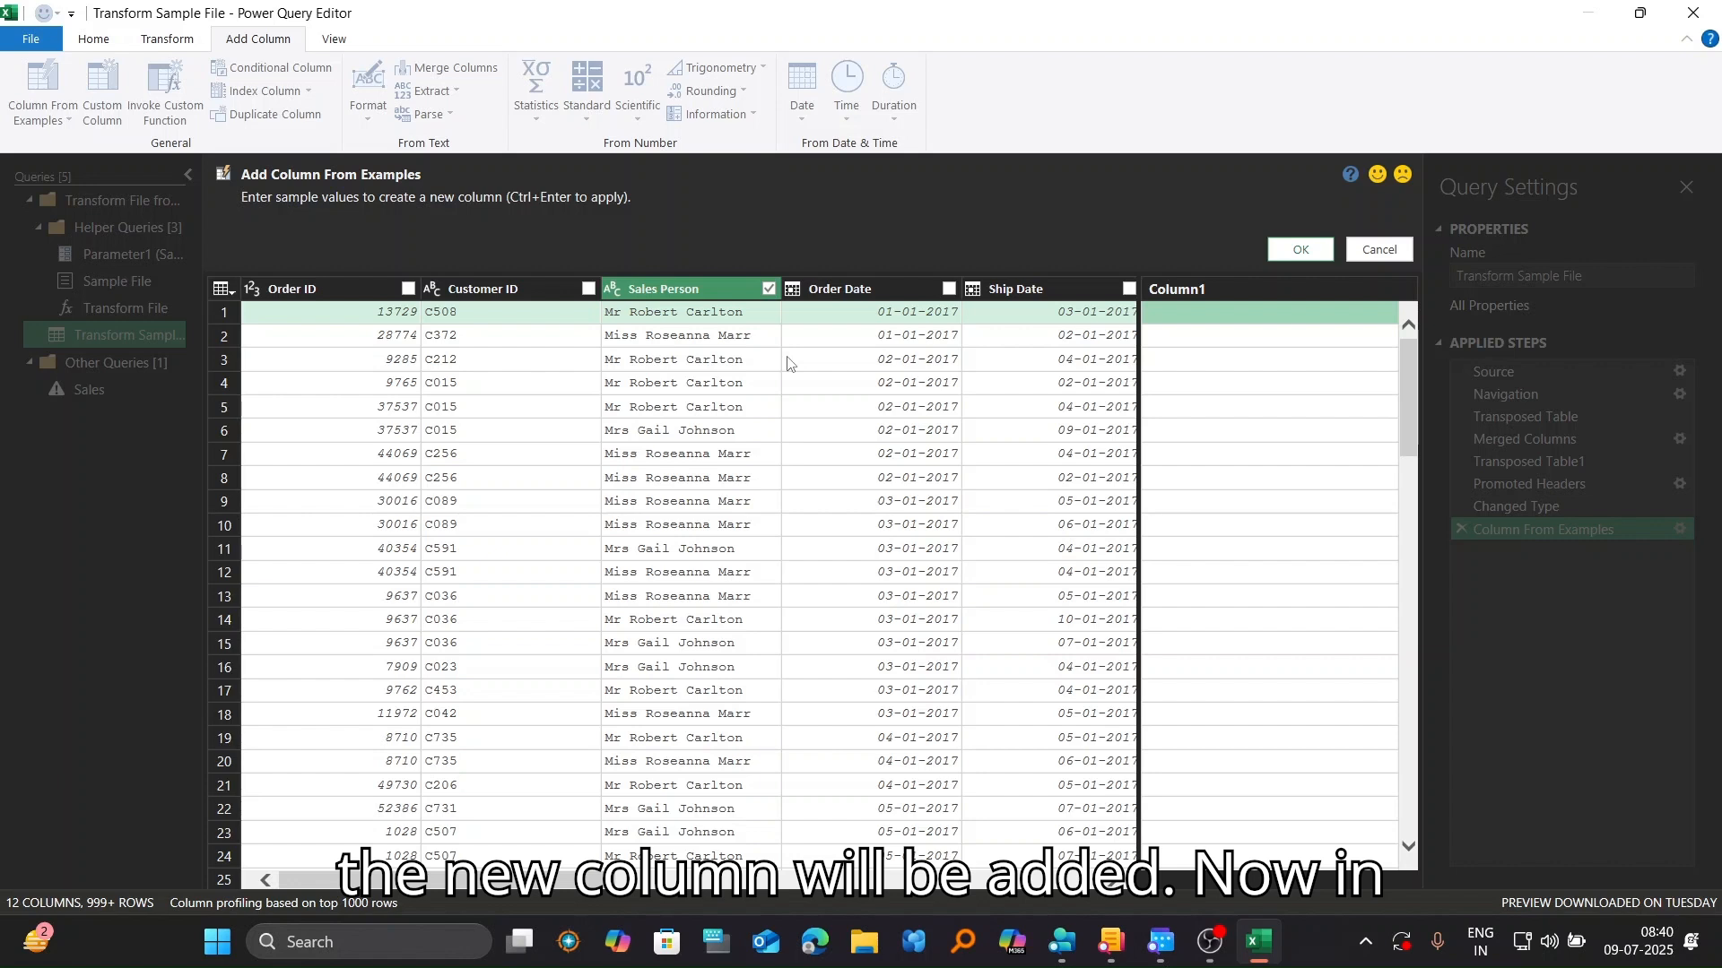
pyautogui.click(1170, 313)
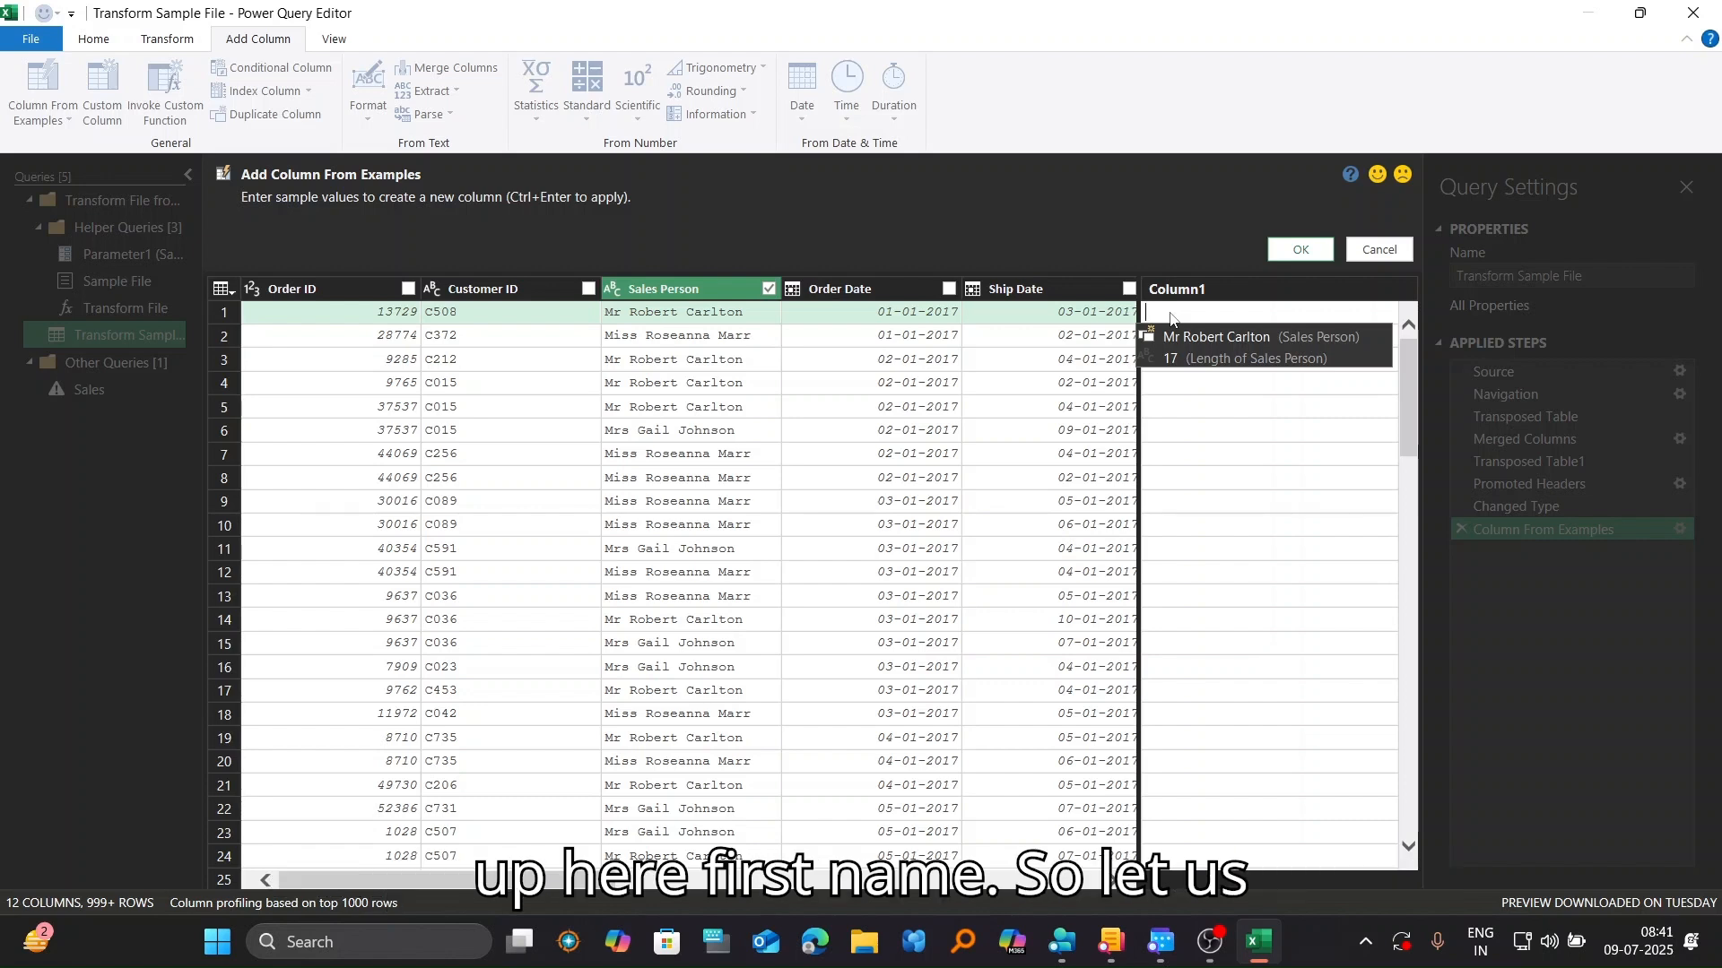
pyautogui.write('Robert')
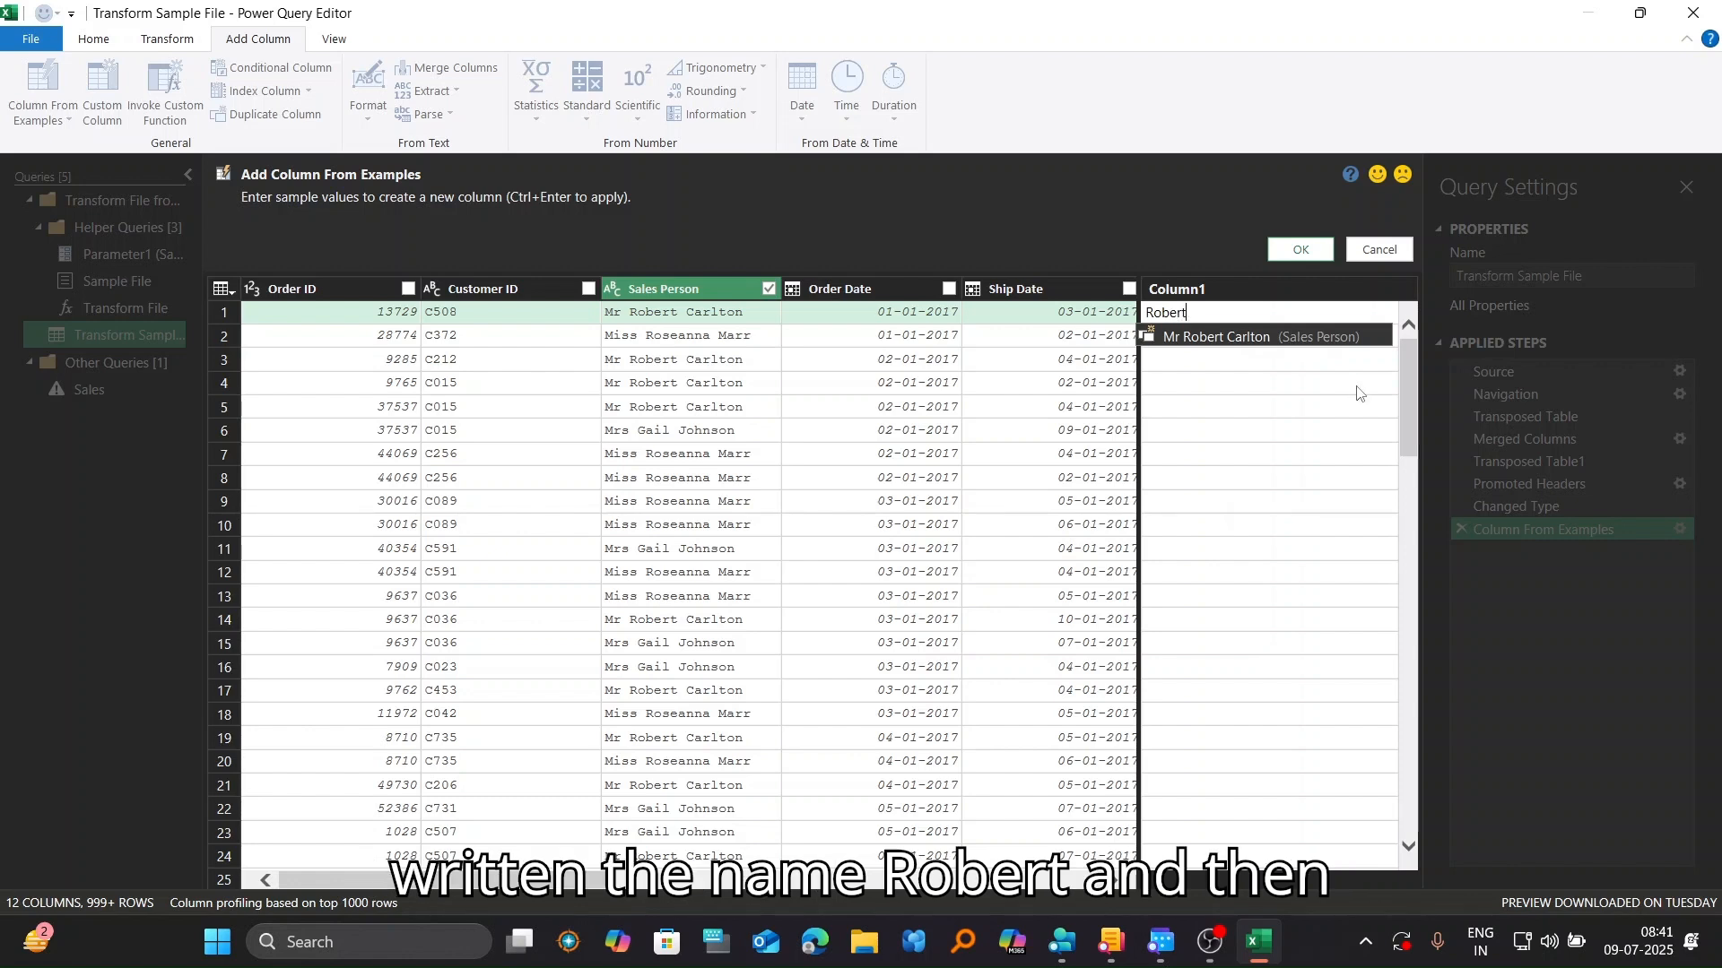
pyautogui.press('Return')
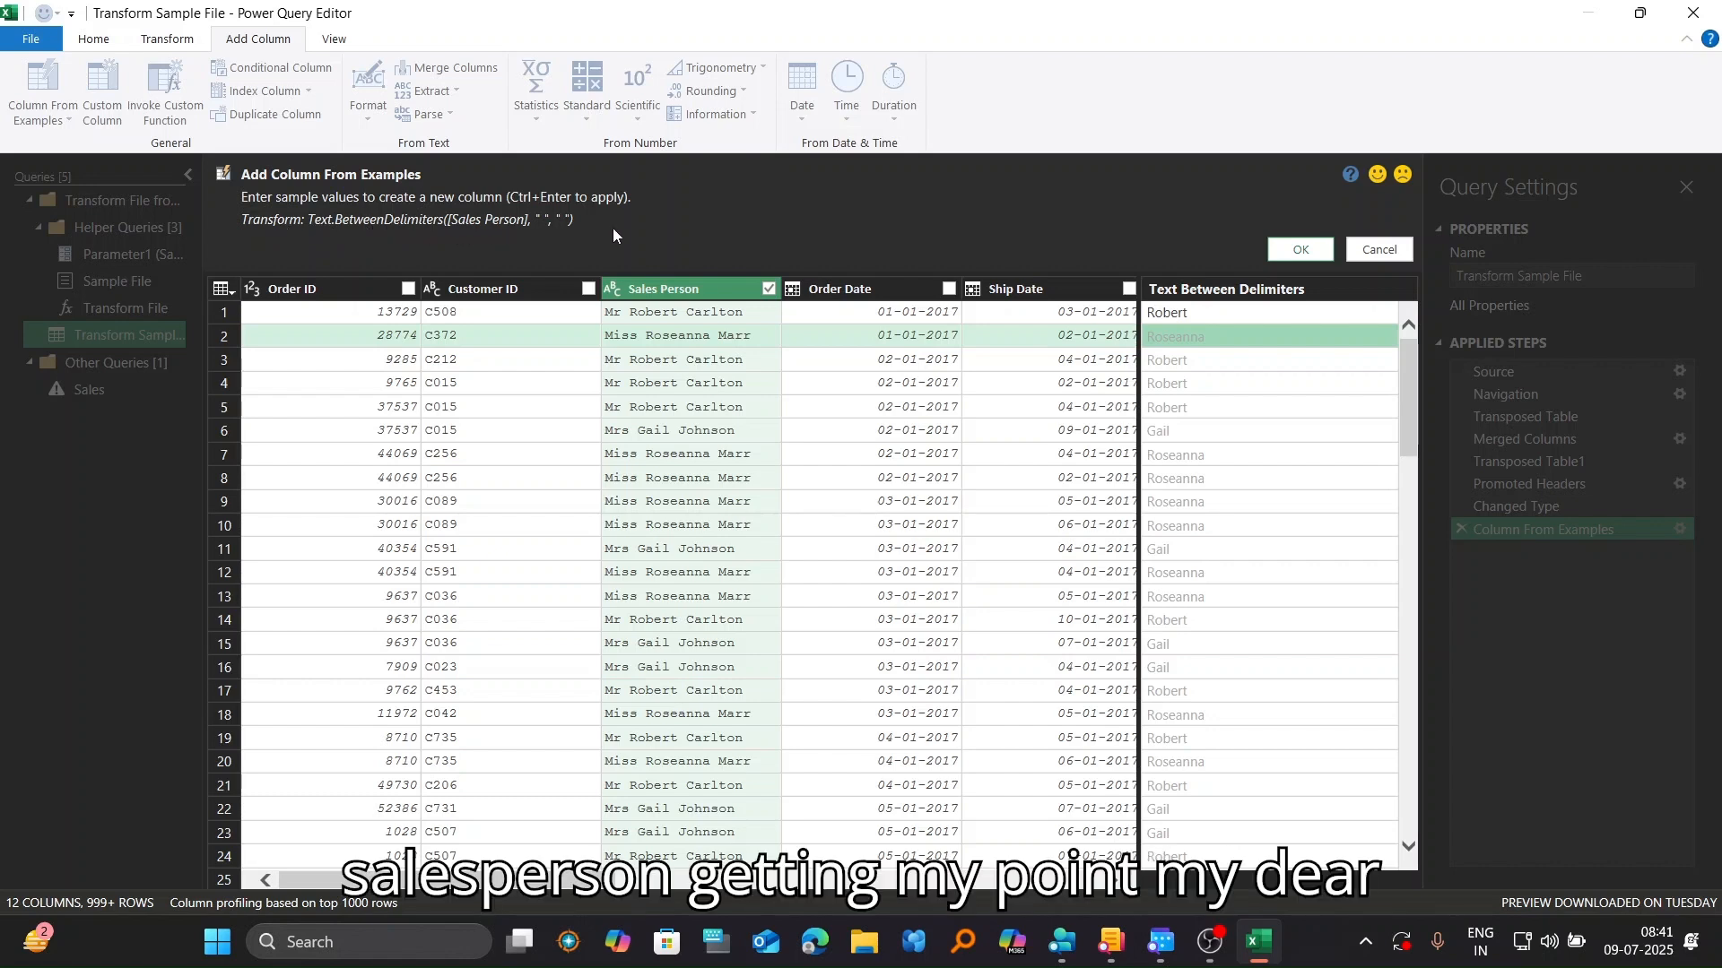
pyautogui.click(1298, 252)
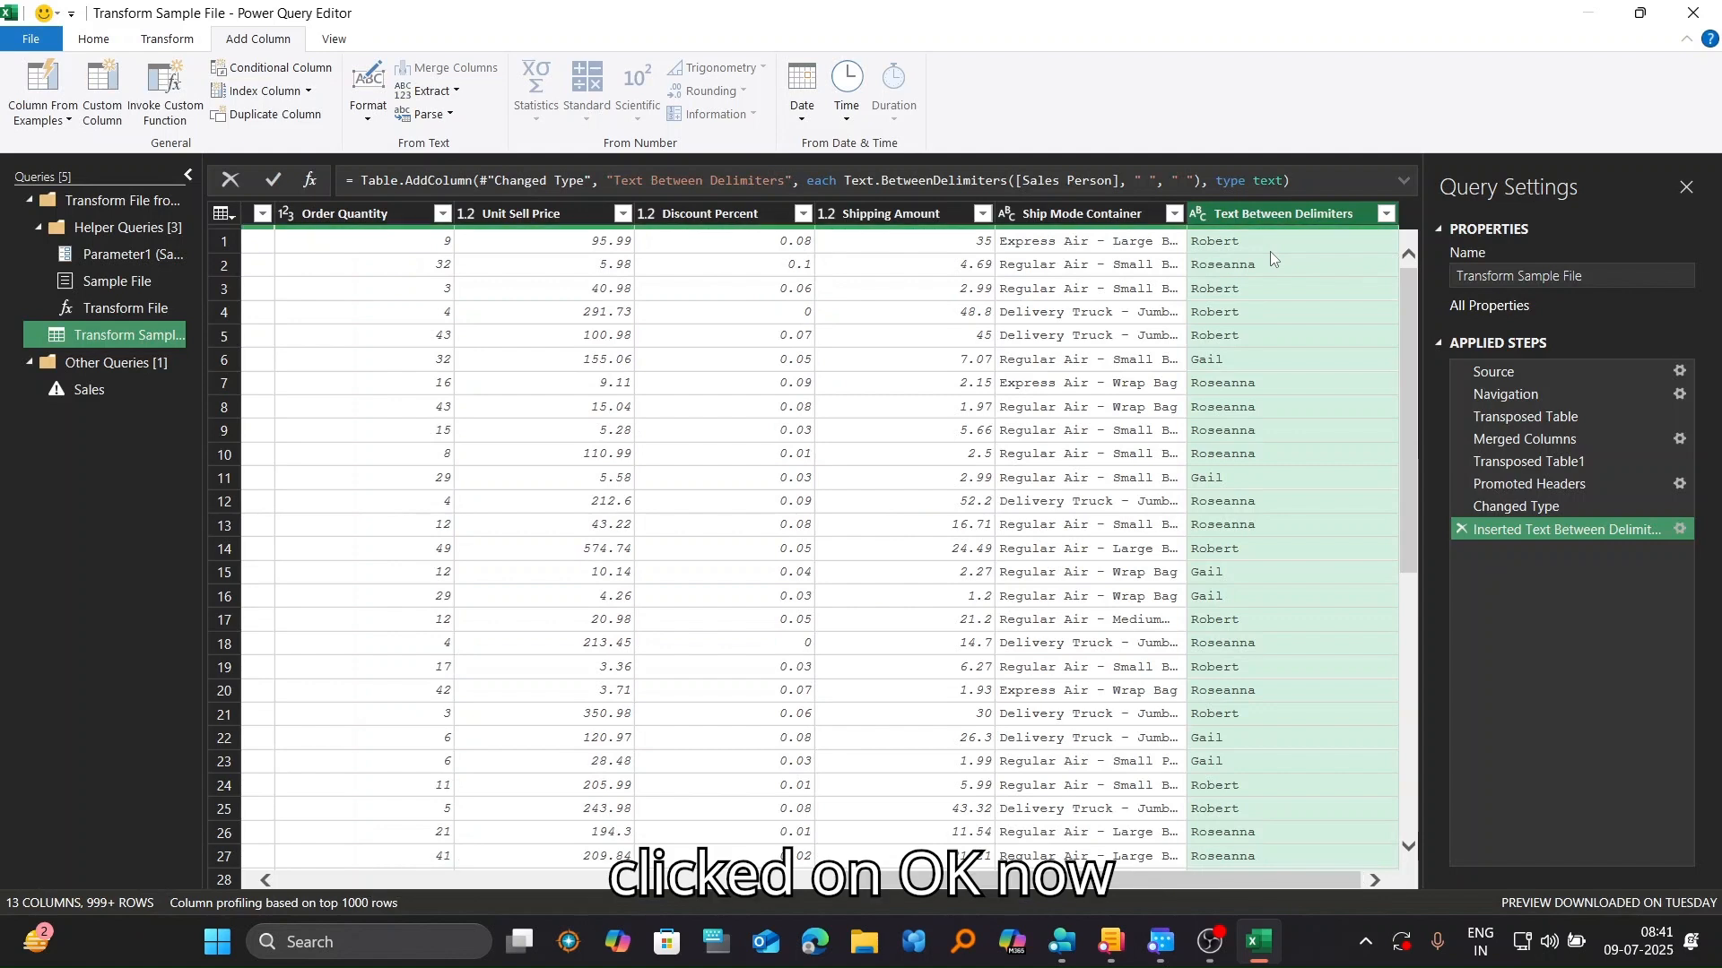
# Step: Rename the new first-name column as Salesman
pyautogui.doubleClick(1306, 214)
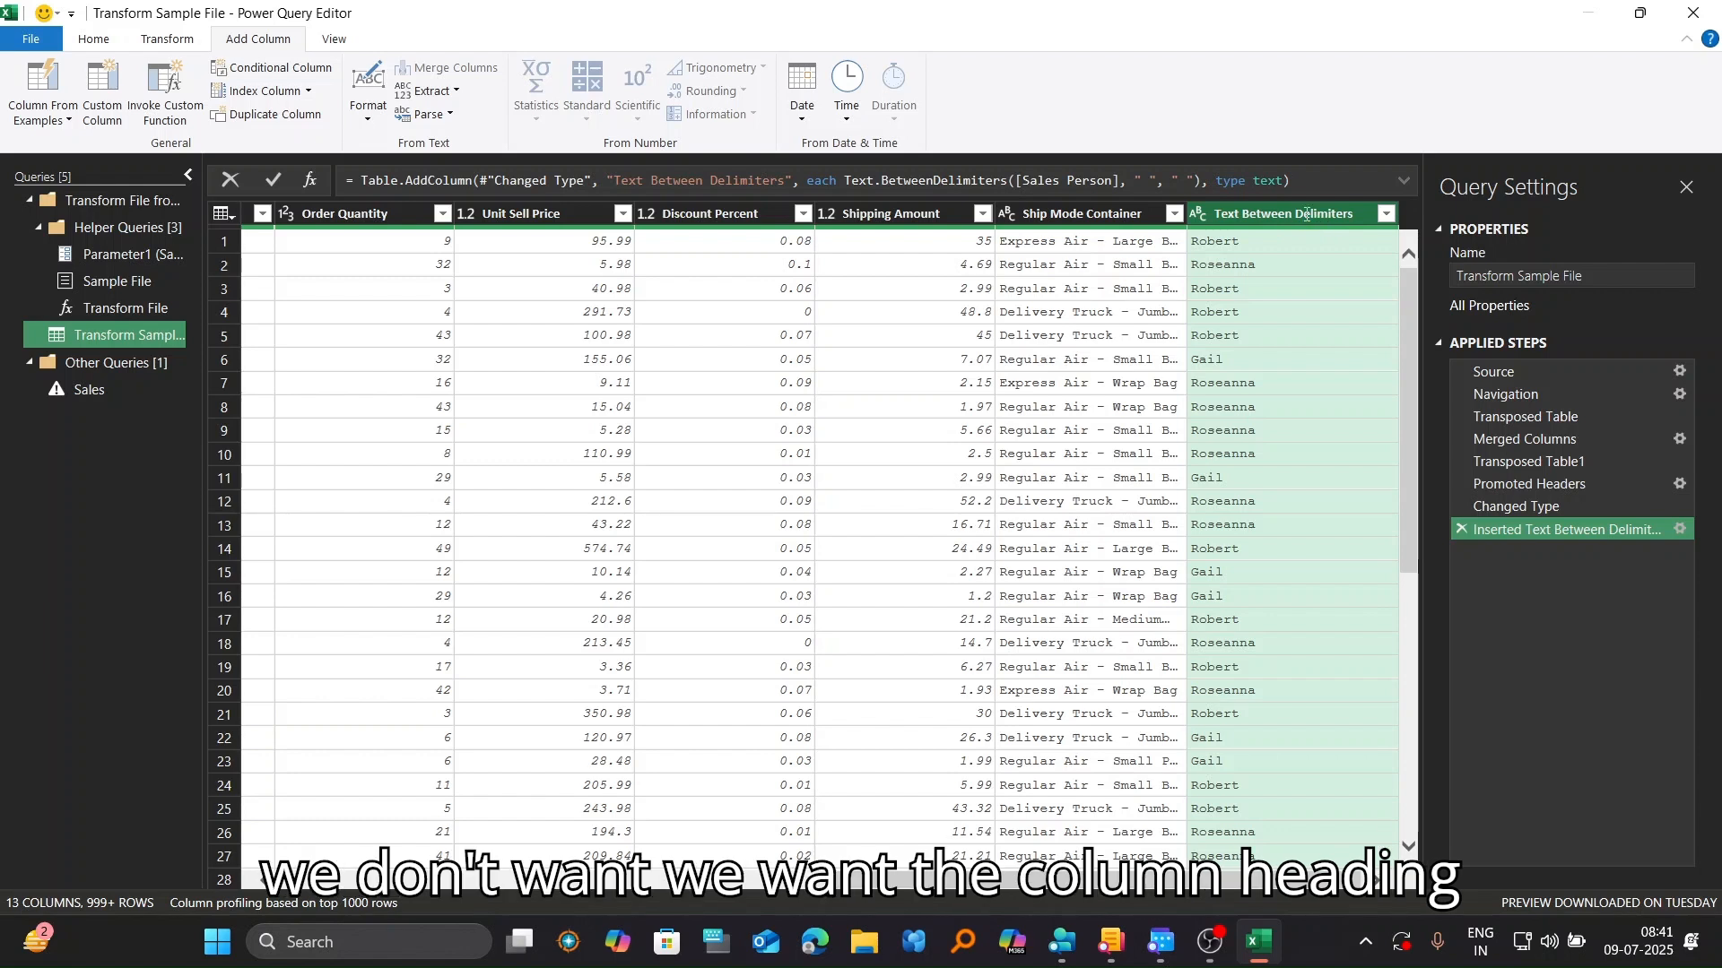
pyautogui.write('Sa')
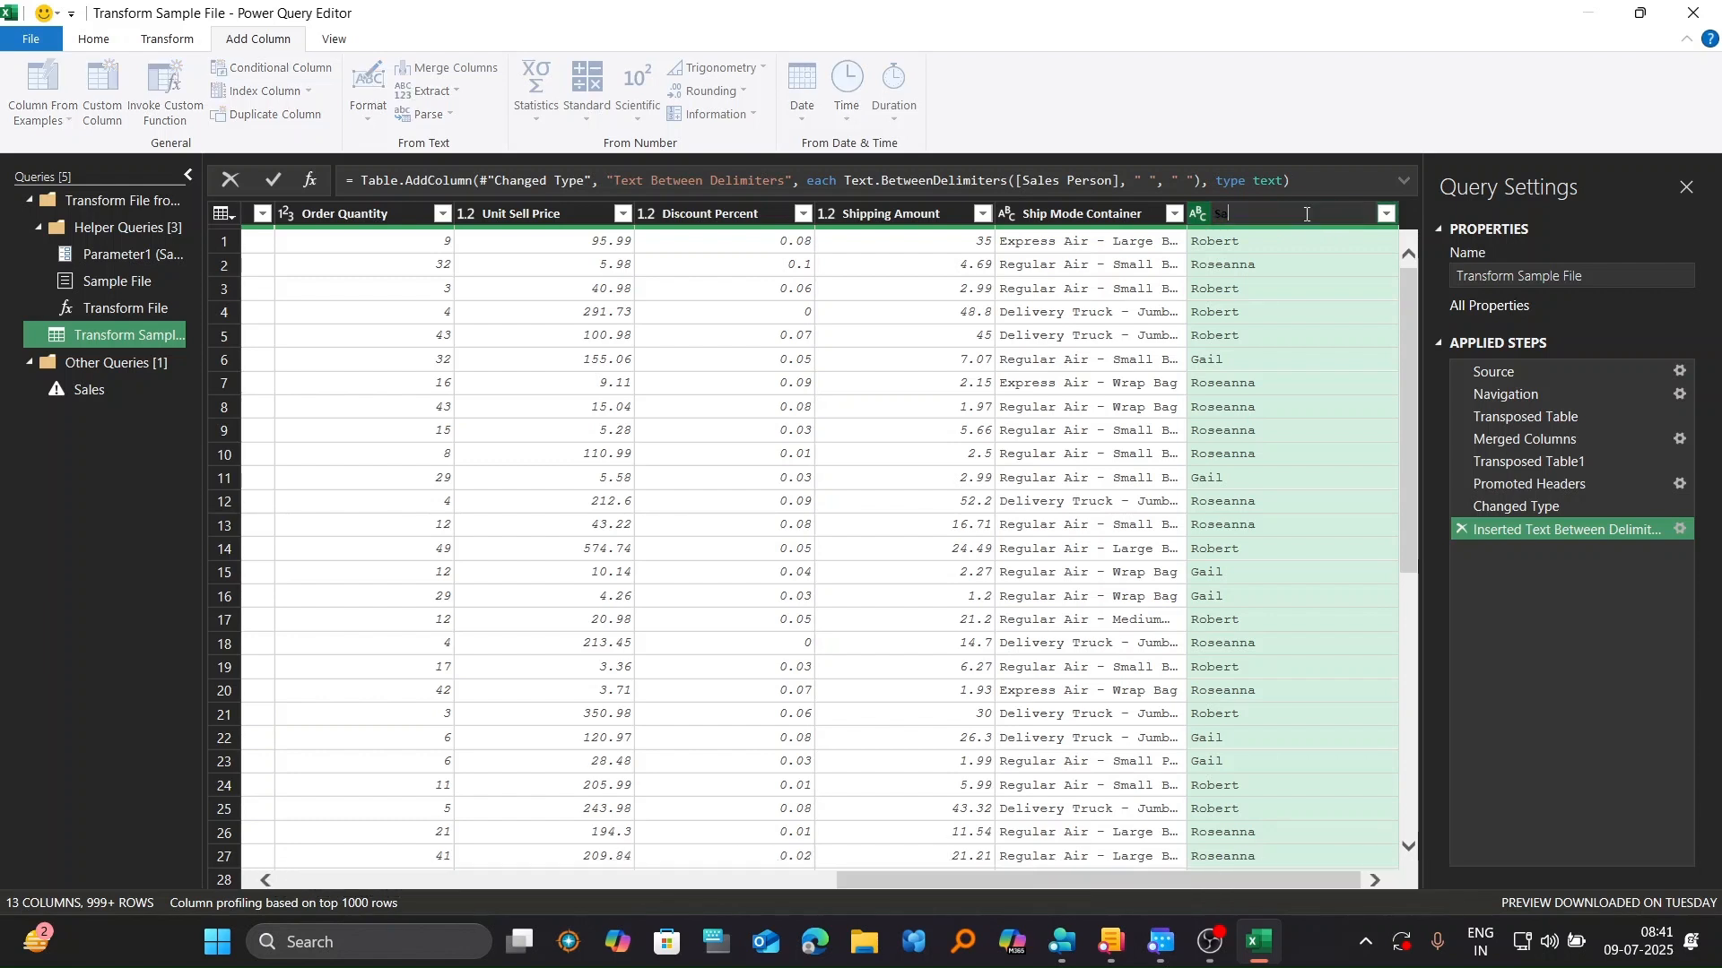
pyautogui.write('lesman')
pyautogui.press('Return')
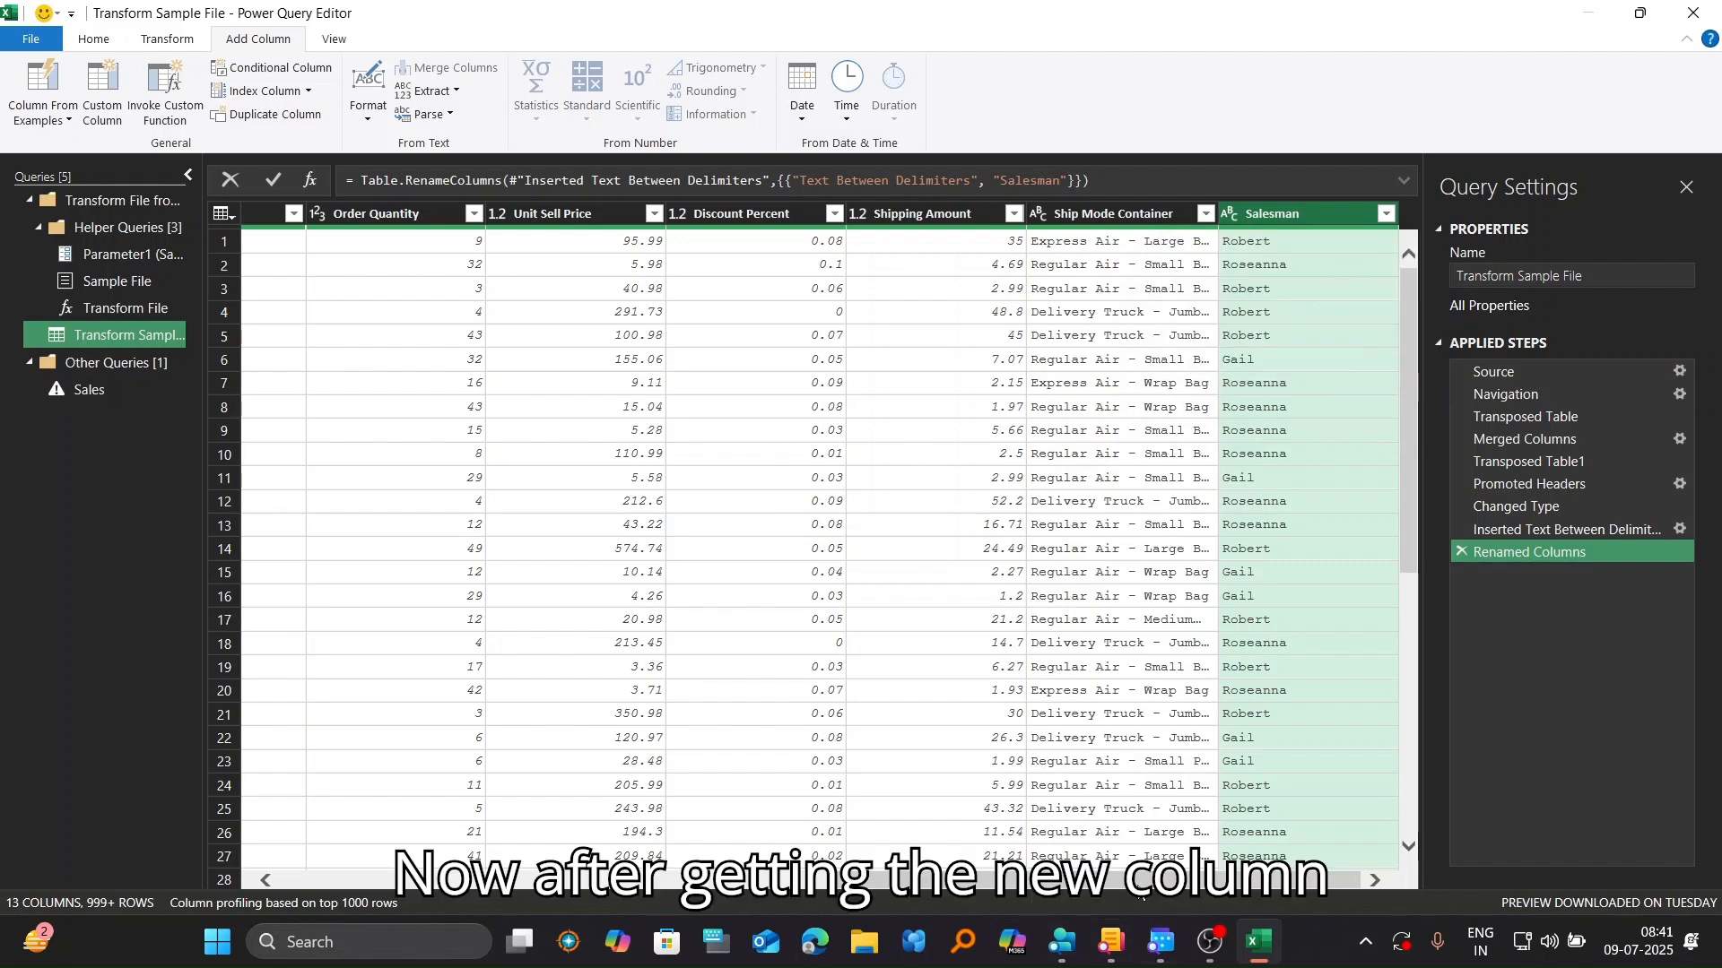
# Step: Remove the original Sales Person column from the sample table
pyautogui.moveTo(1140, 894); pyautogui.dragTo(521, 900)
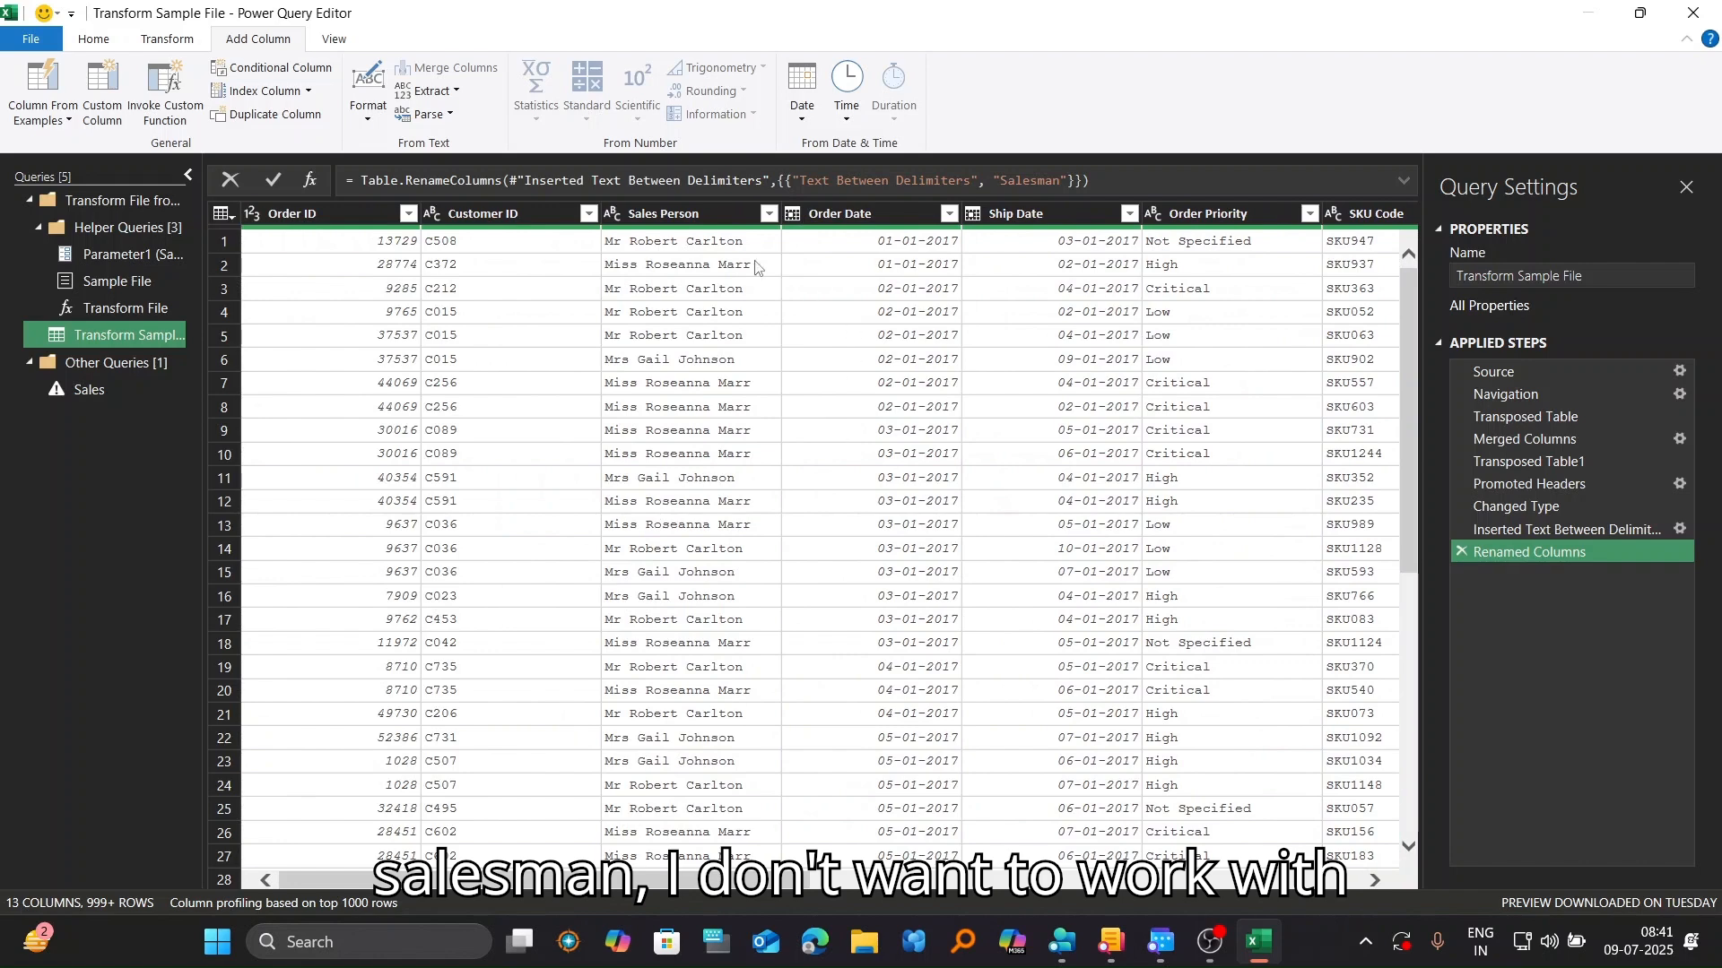
pyautogui.click(689, 218)
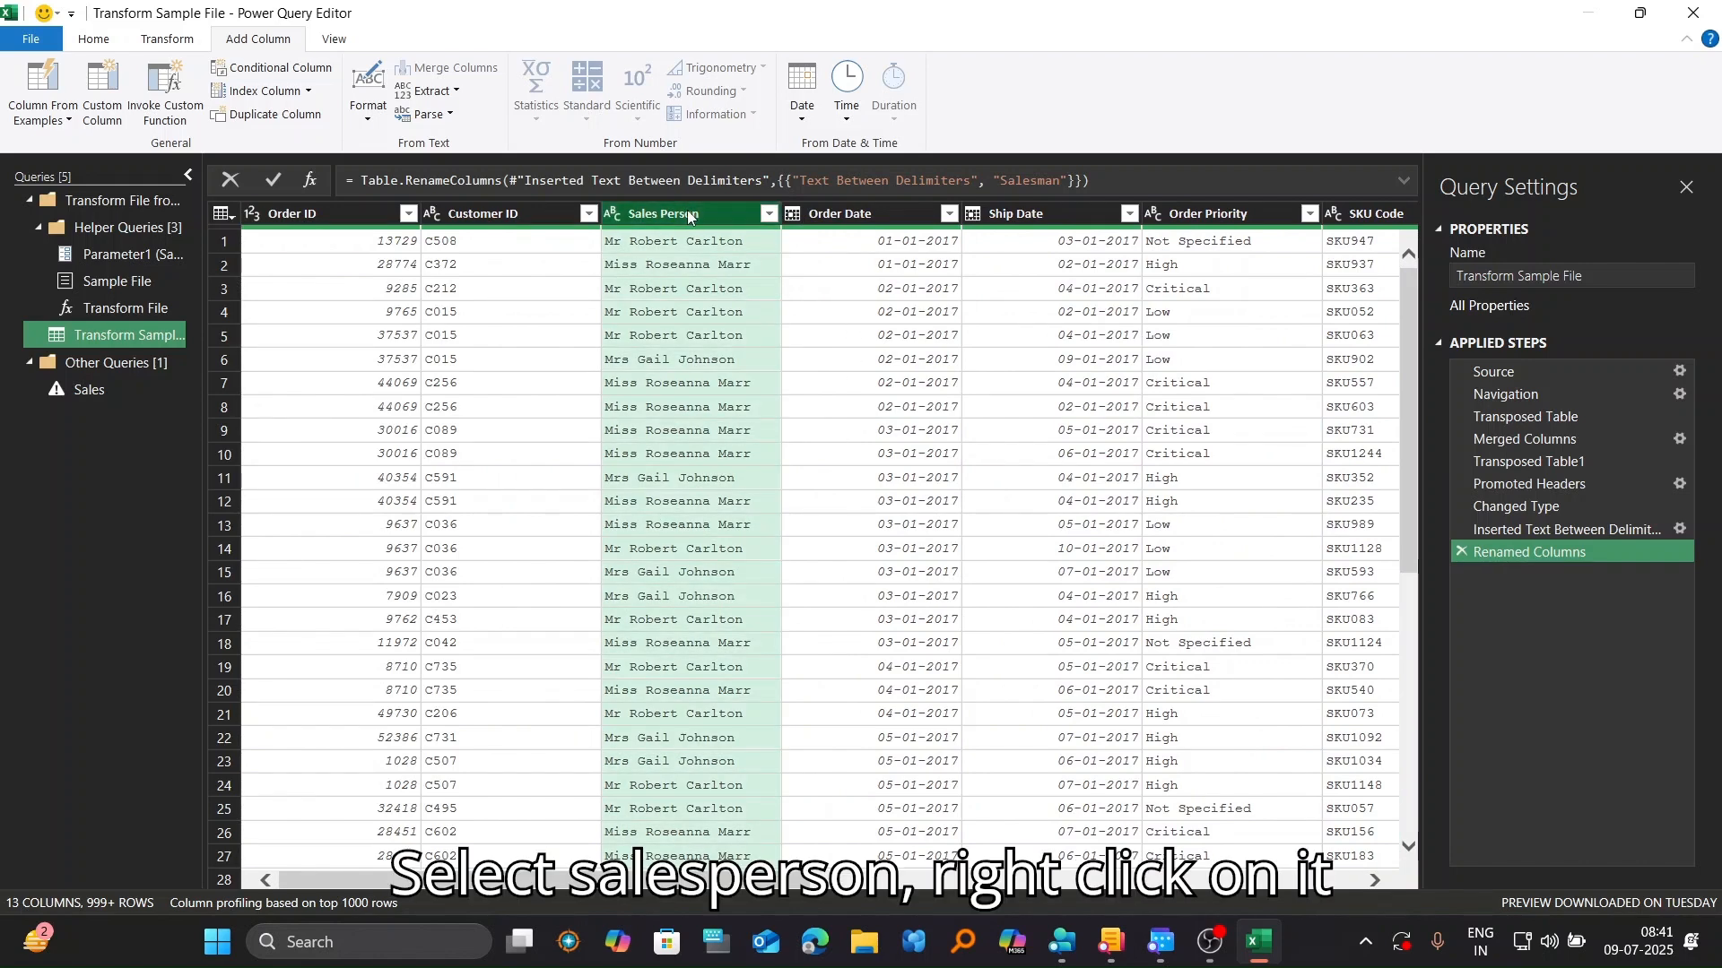
pyautogui.rightClick(690, 215)
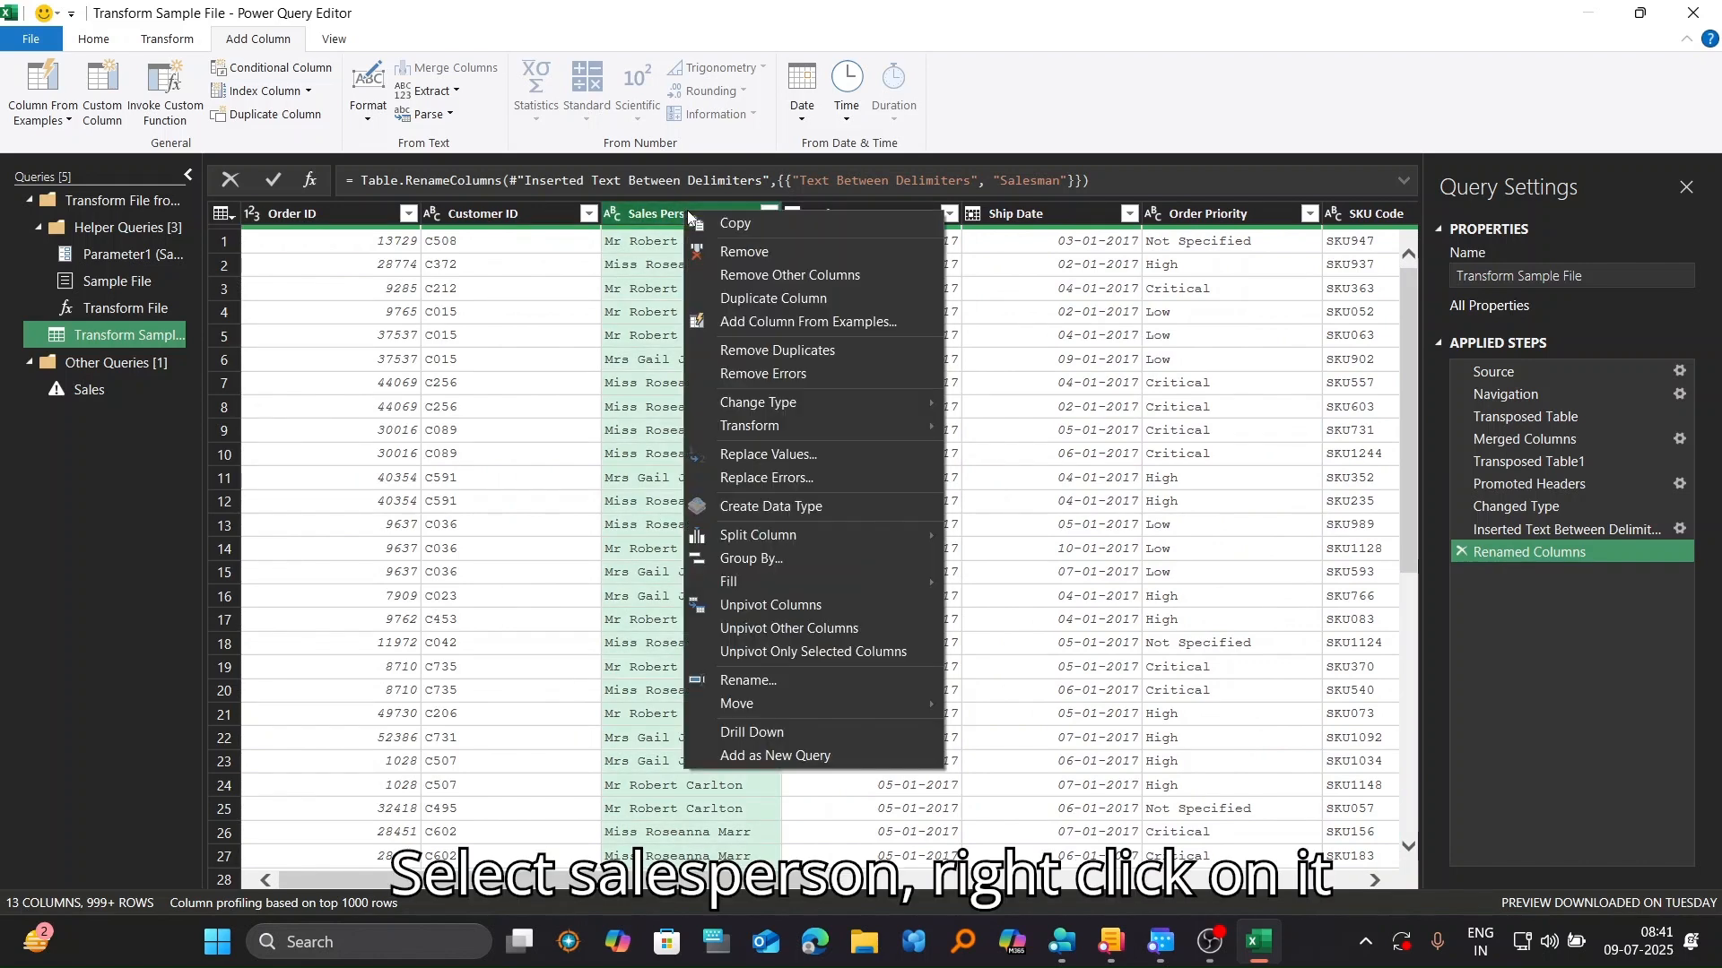
pyautogui.click(735, 254)
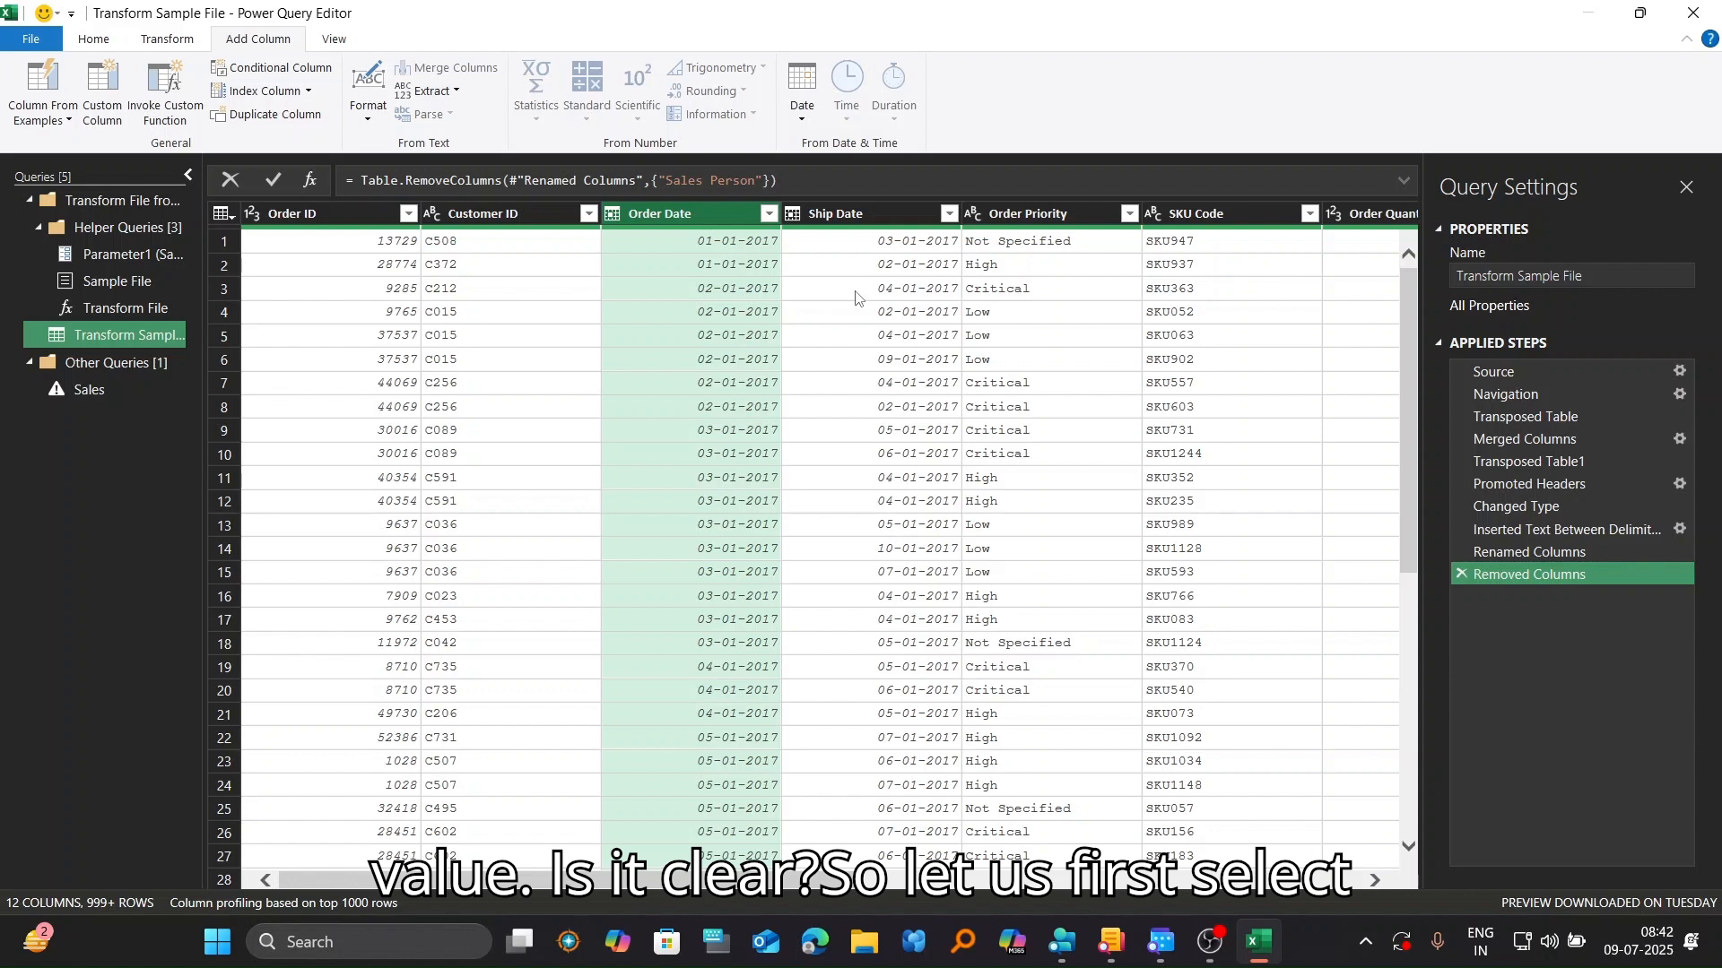
# Step: Add a column that subtracts Order Date from Ship Date in days and rename it Days to Ship
pyautogui.click(851, 217)
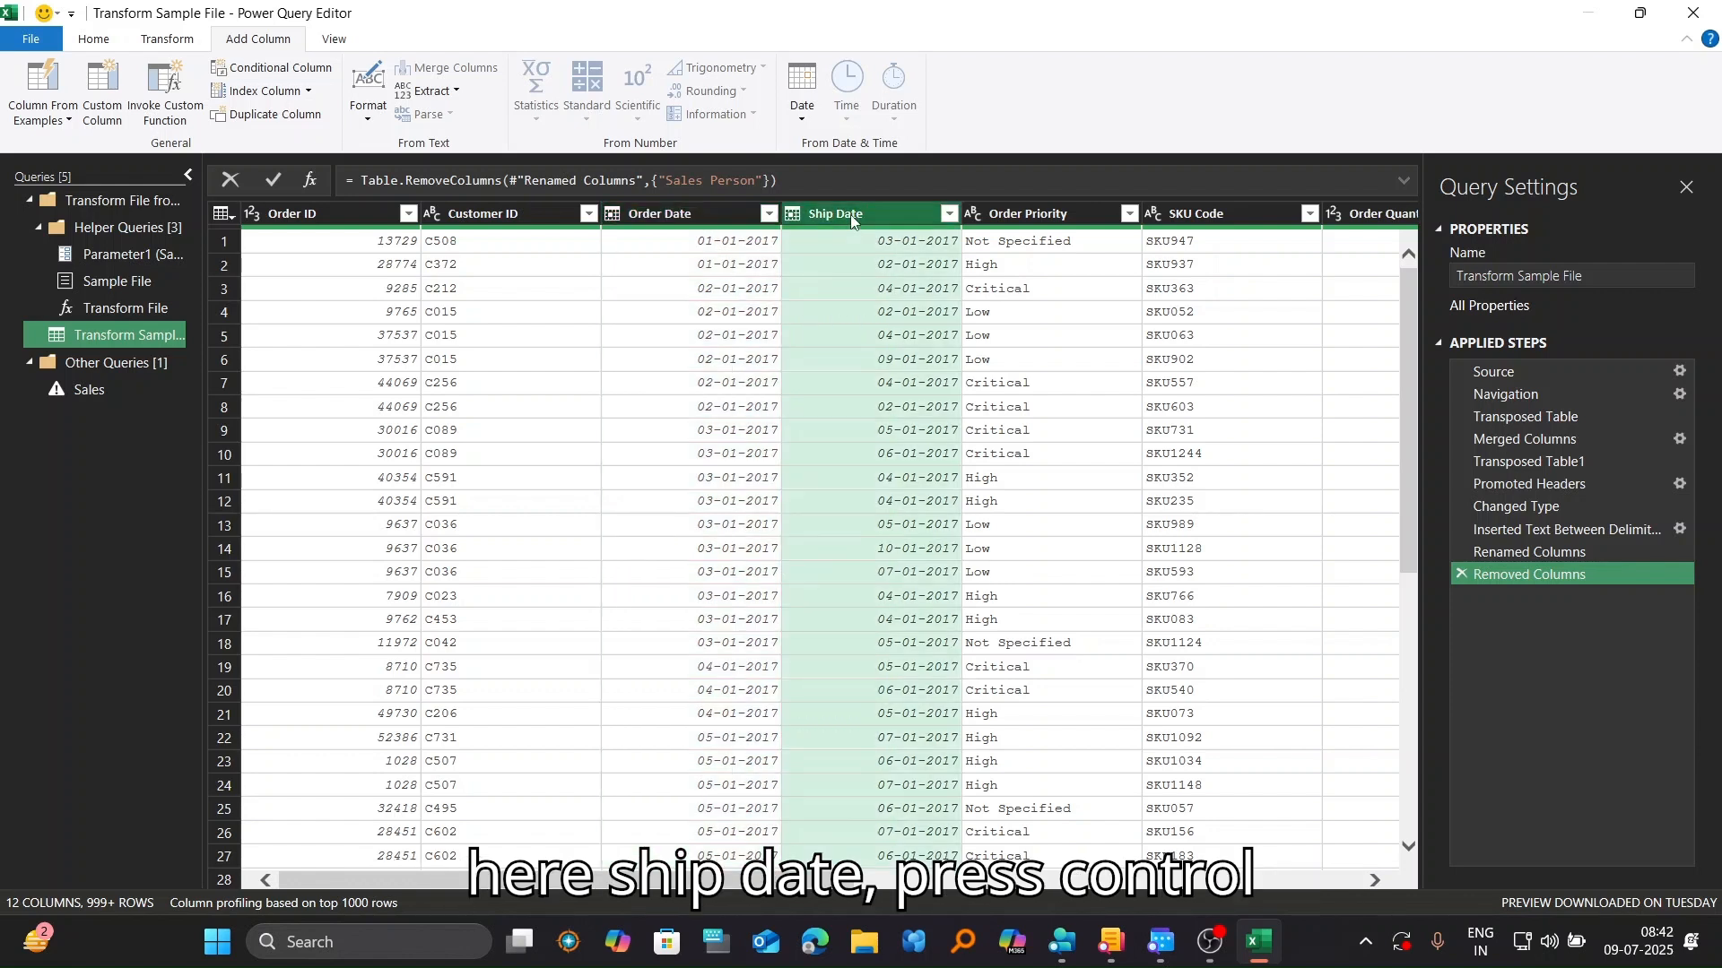
pyautogui.keyDown('ctrl'); pyautogui.click(695, 217); pyautogui.keyUp('ctrl')
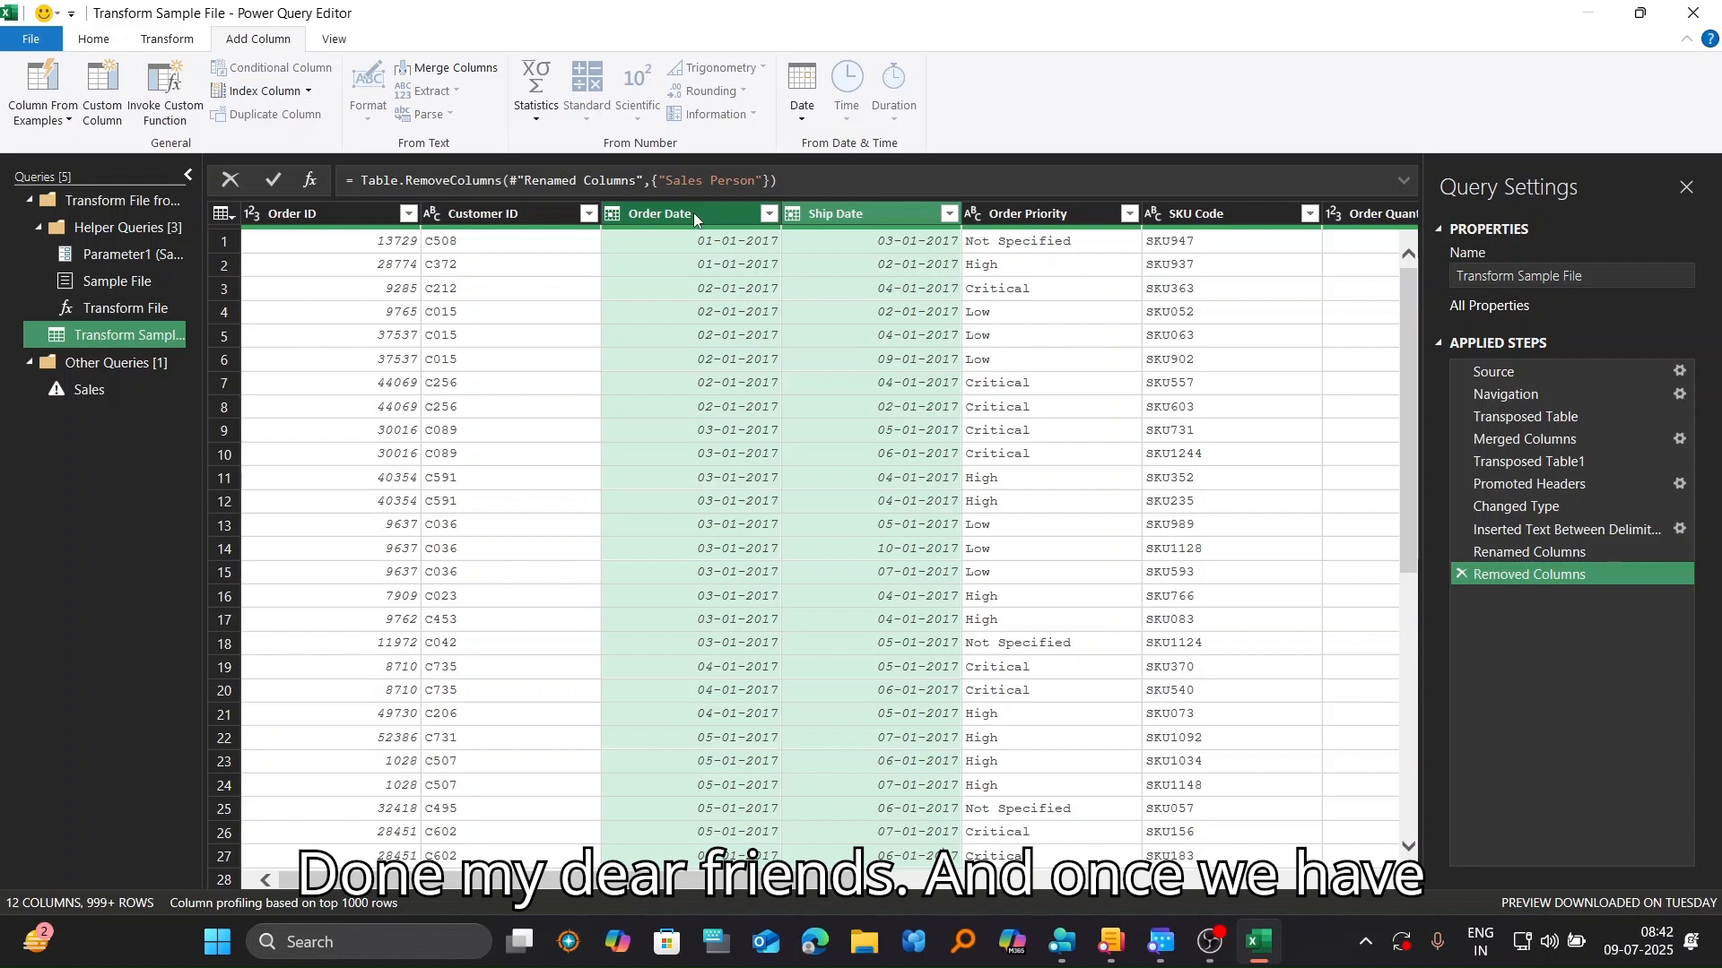
pyautogui.click(801, 120)
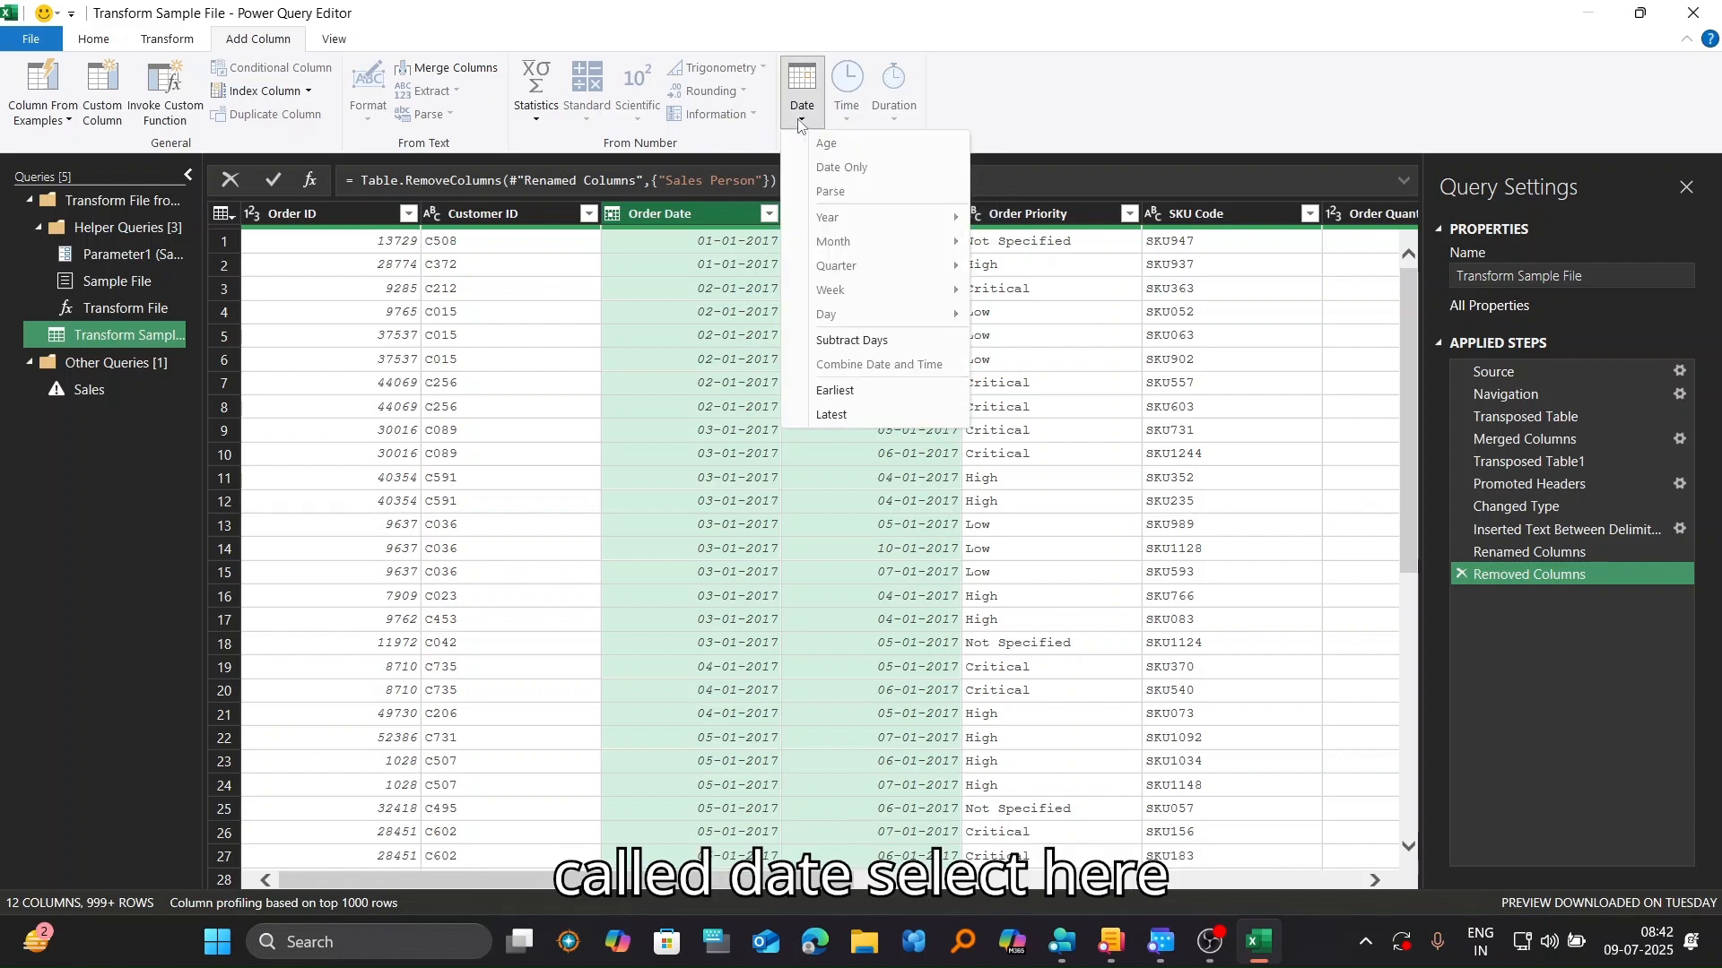
pyautogui.click(858, 341)
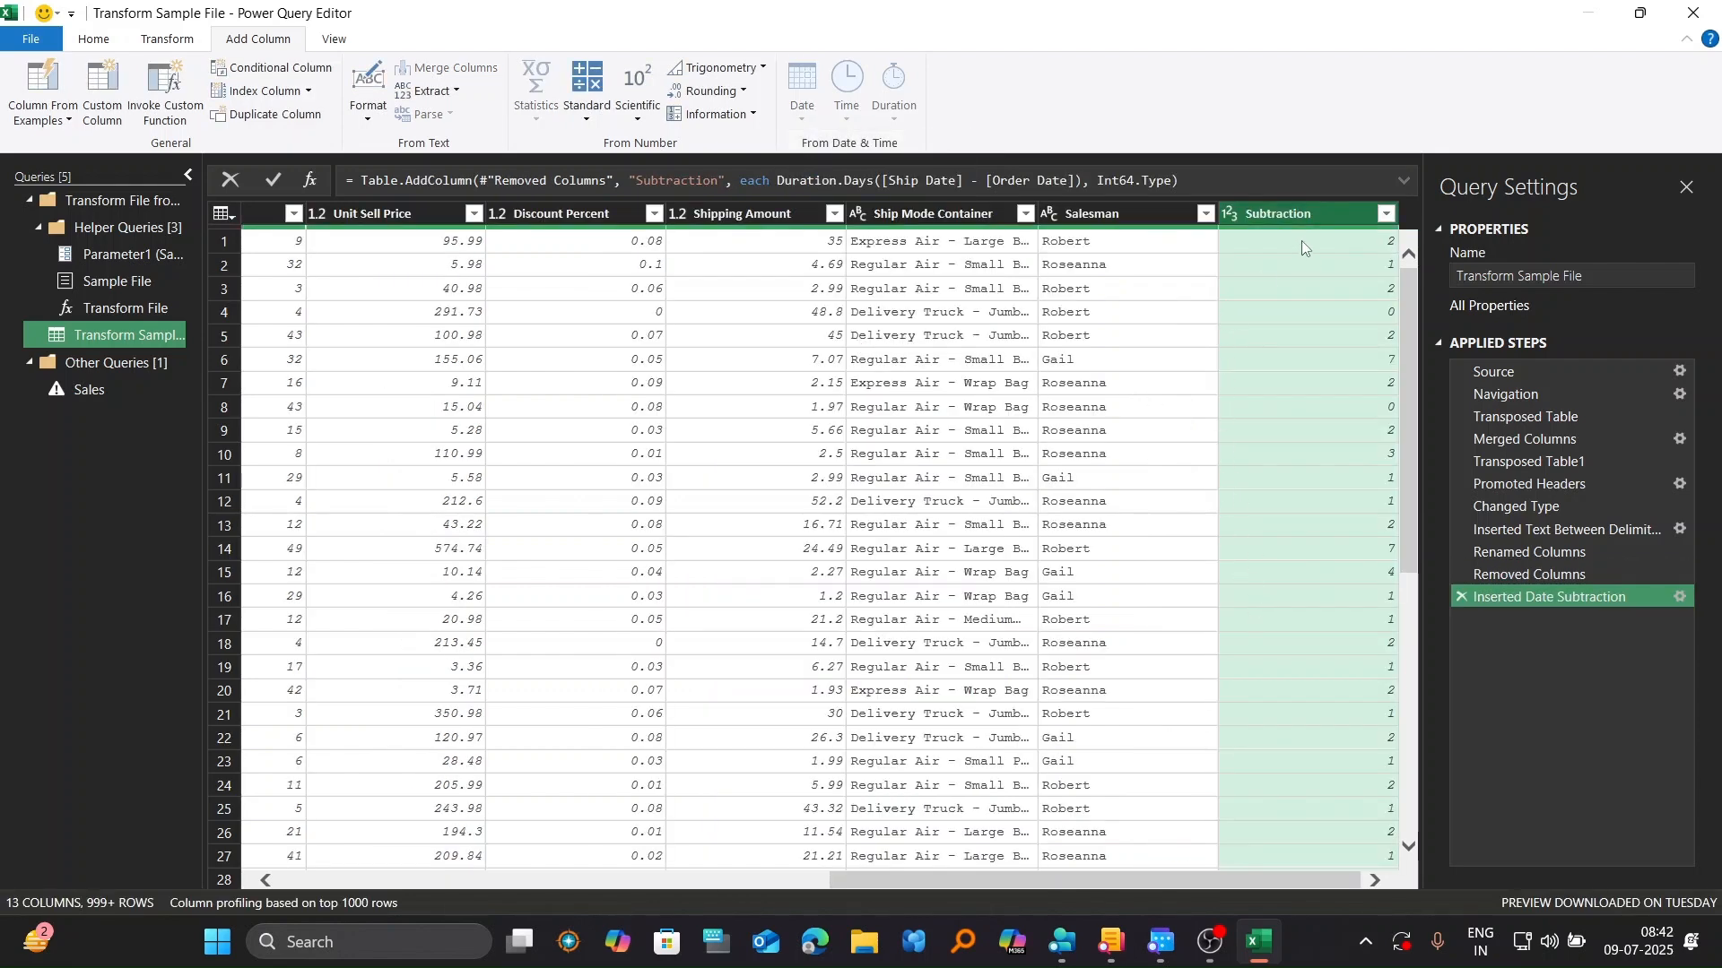
pyautogui.doubleClick(1320, 216)
pyautogui.write('Days to Ship')
pyautogui.press('Return')
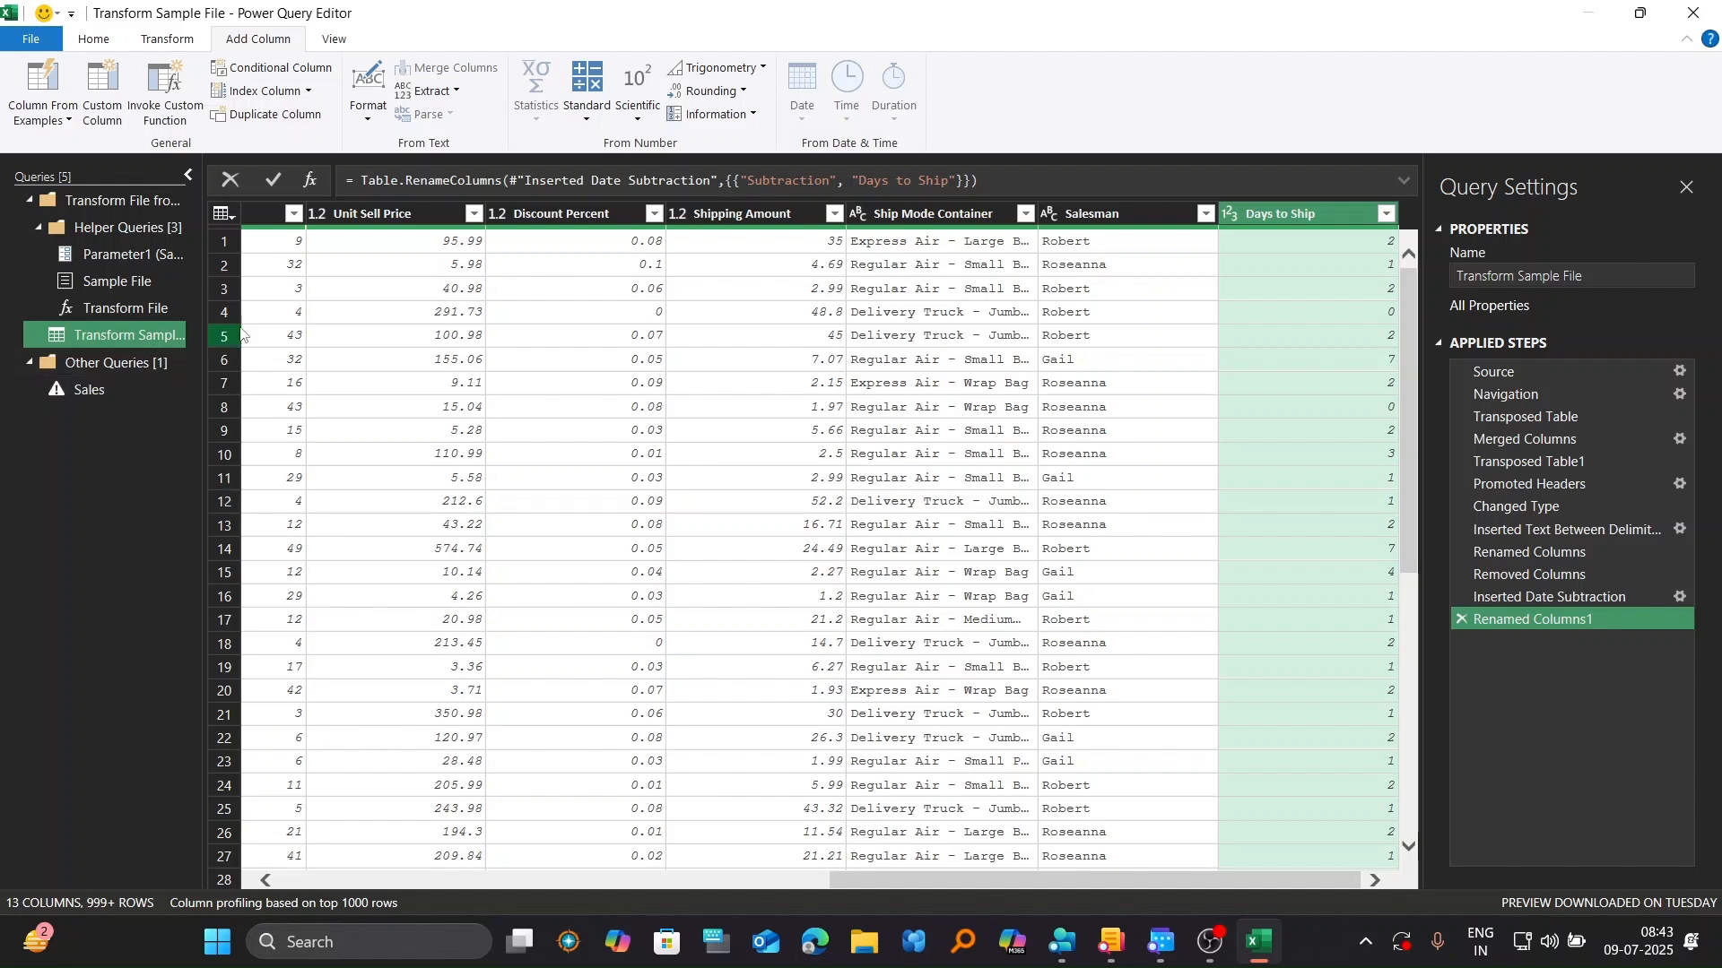
# Step: Change the data type of the Discount Percent column to Percentage
pyautogui.moveTo(1010, 886); pyautogui.dragTo(535, 904)
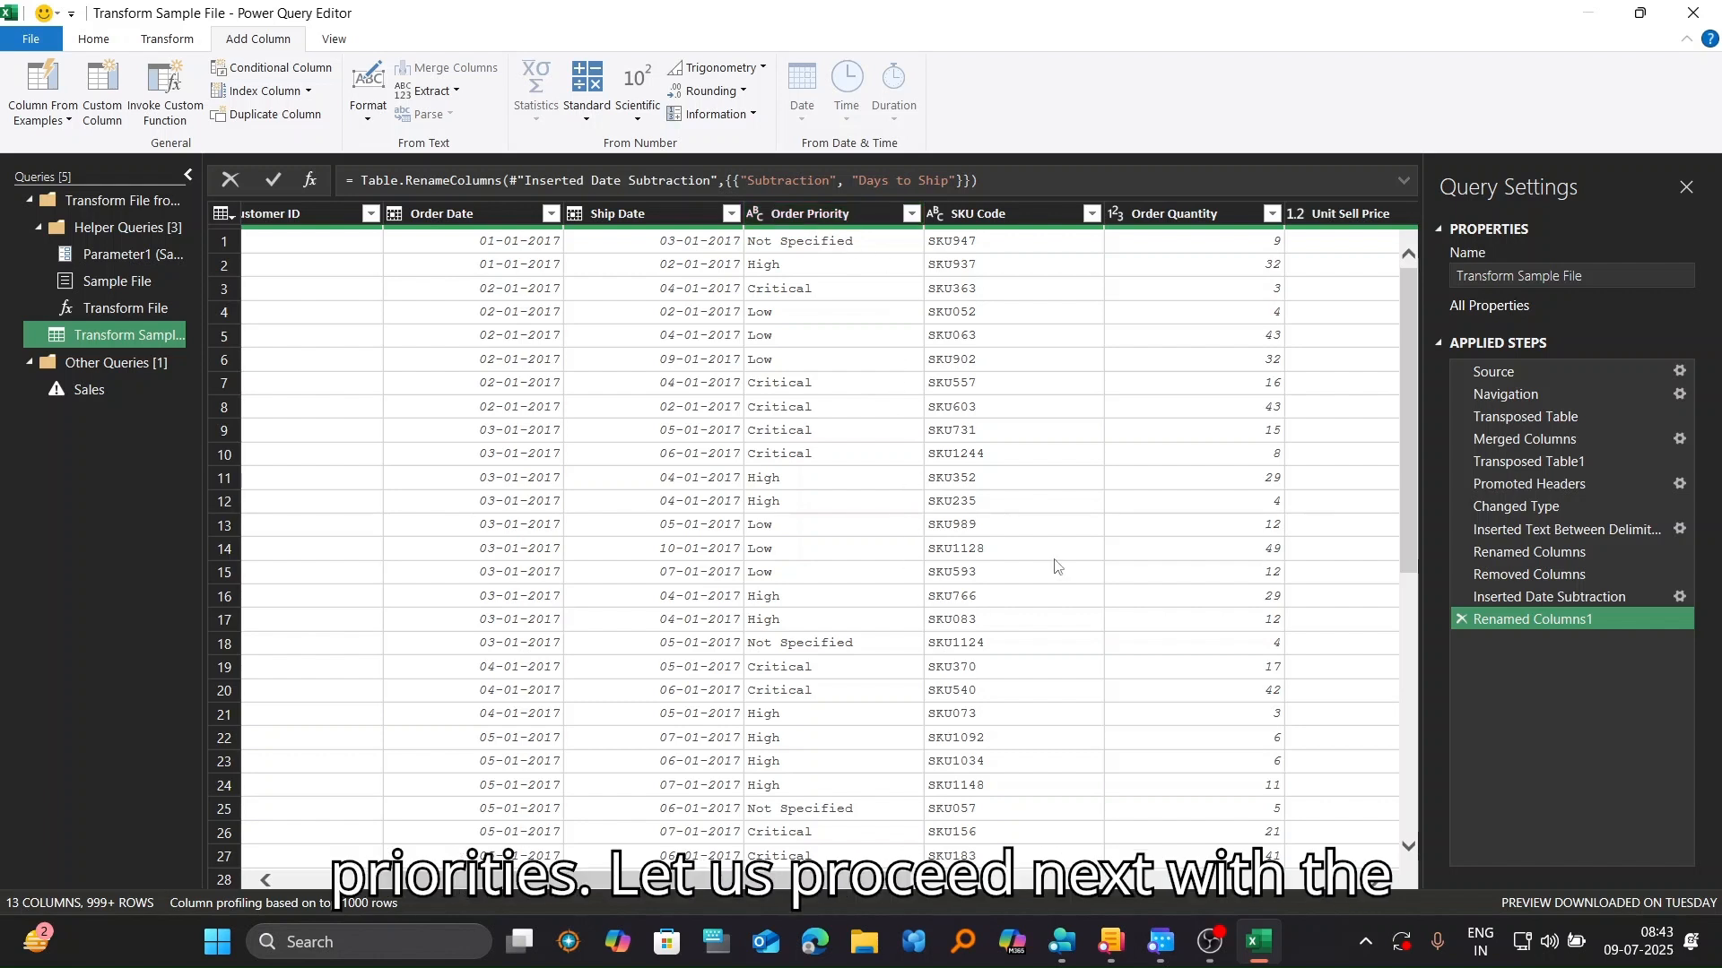
pyautogui.moveTo(909, 894); pyautogui.dragTo(1130, 900)
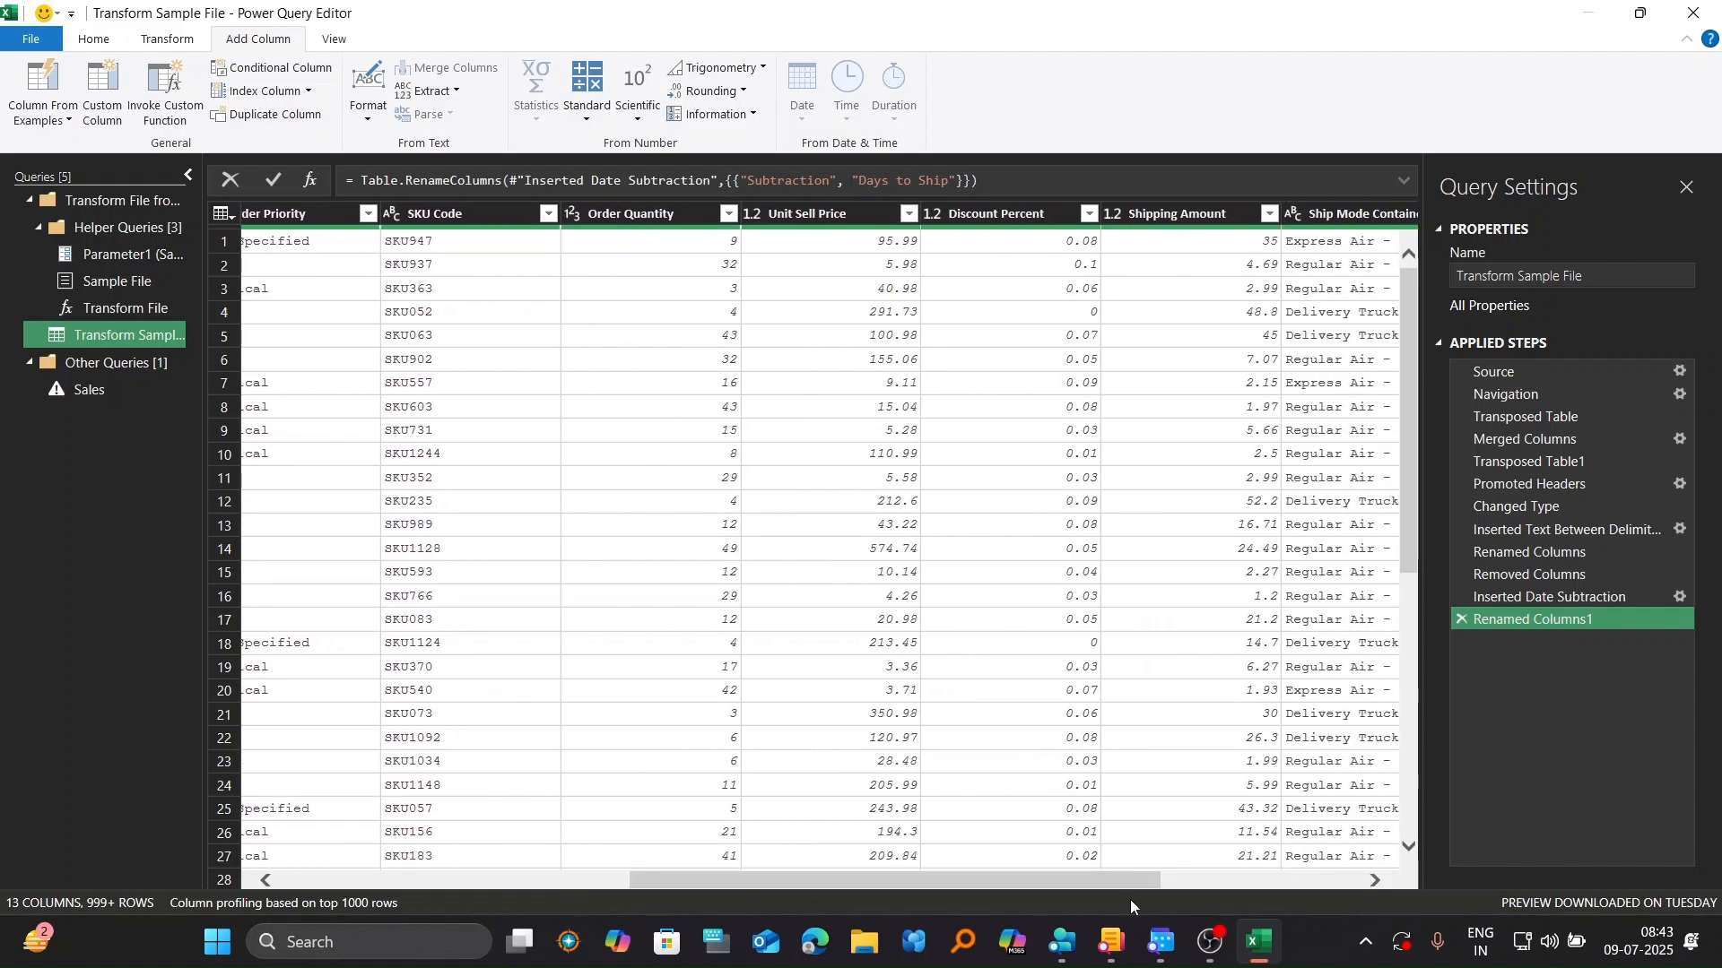
pyautogui.click(665, 217)
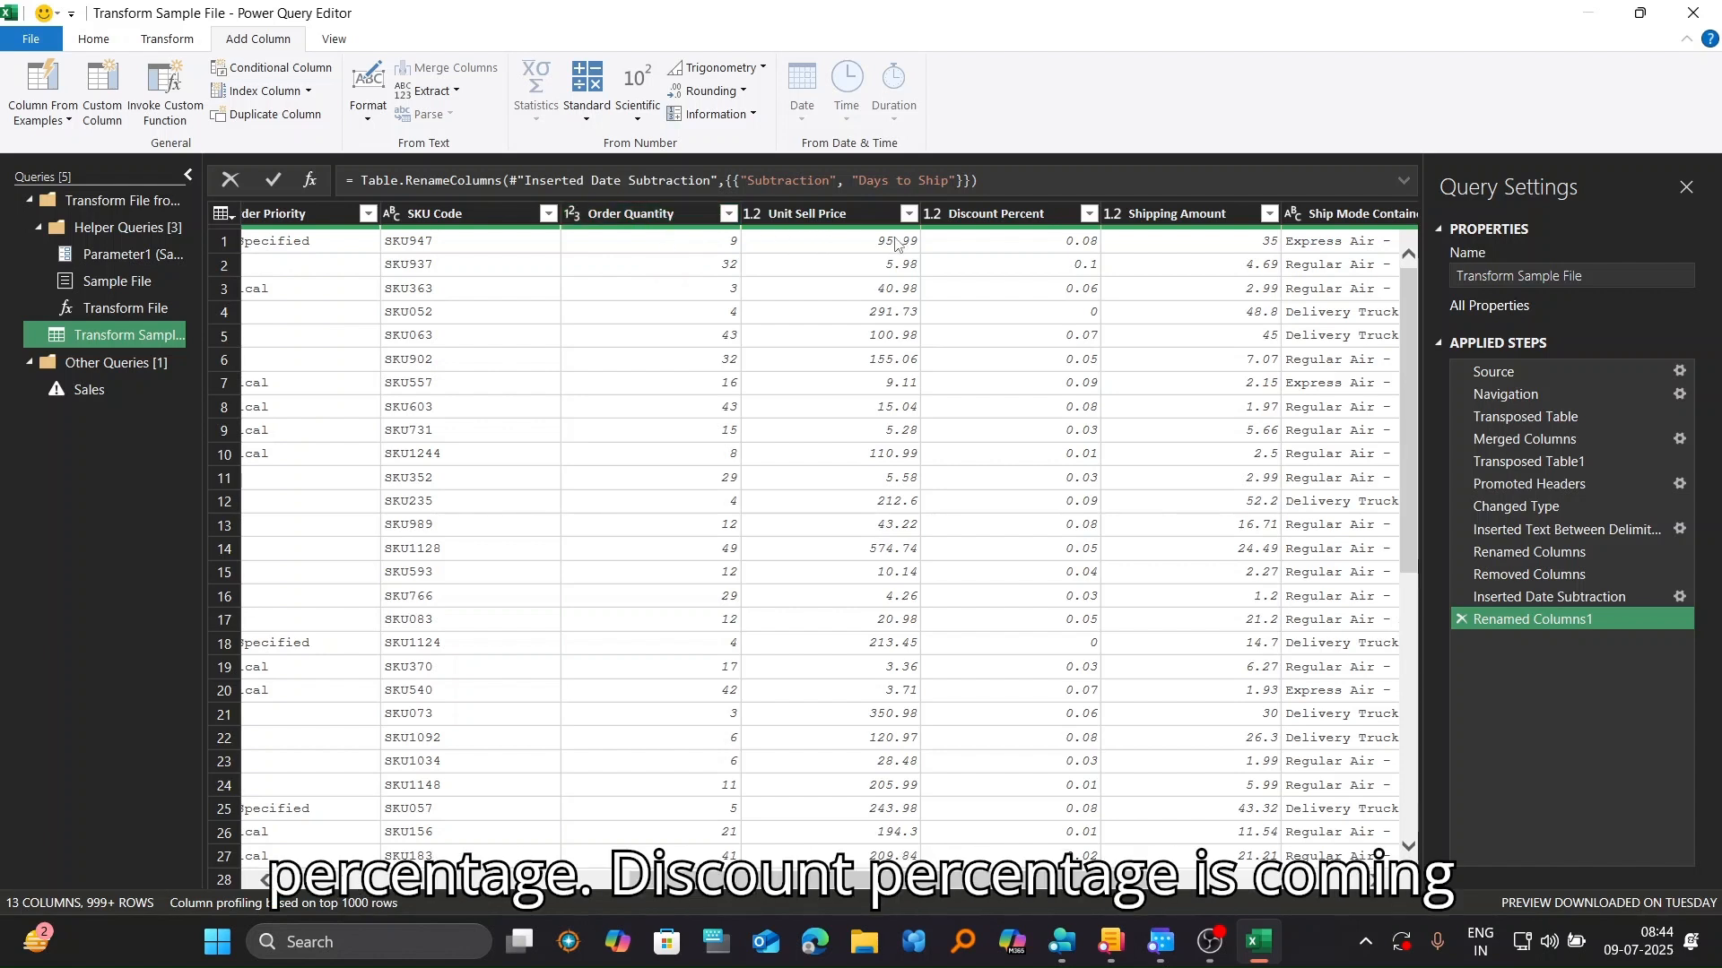
pyautogui.rightClick(1001, 223)
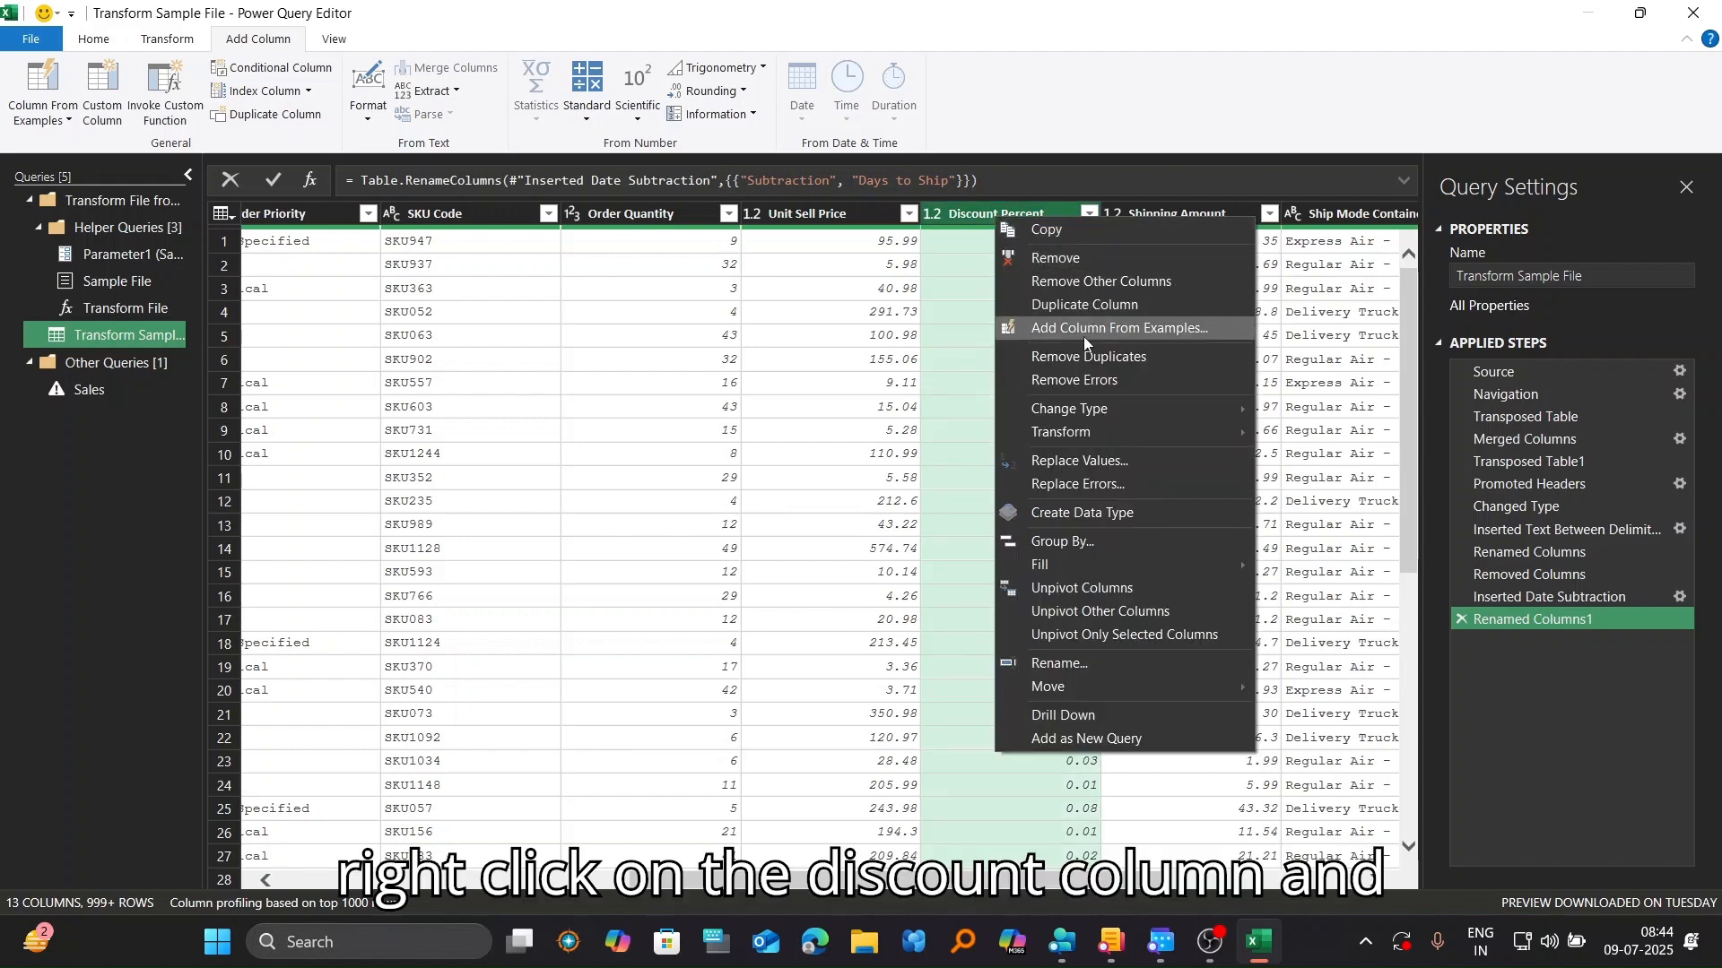
pyautogui.click(1073, 417)
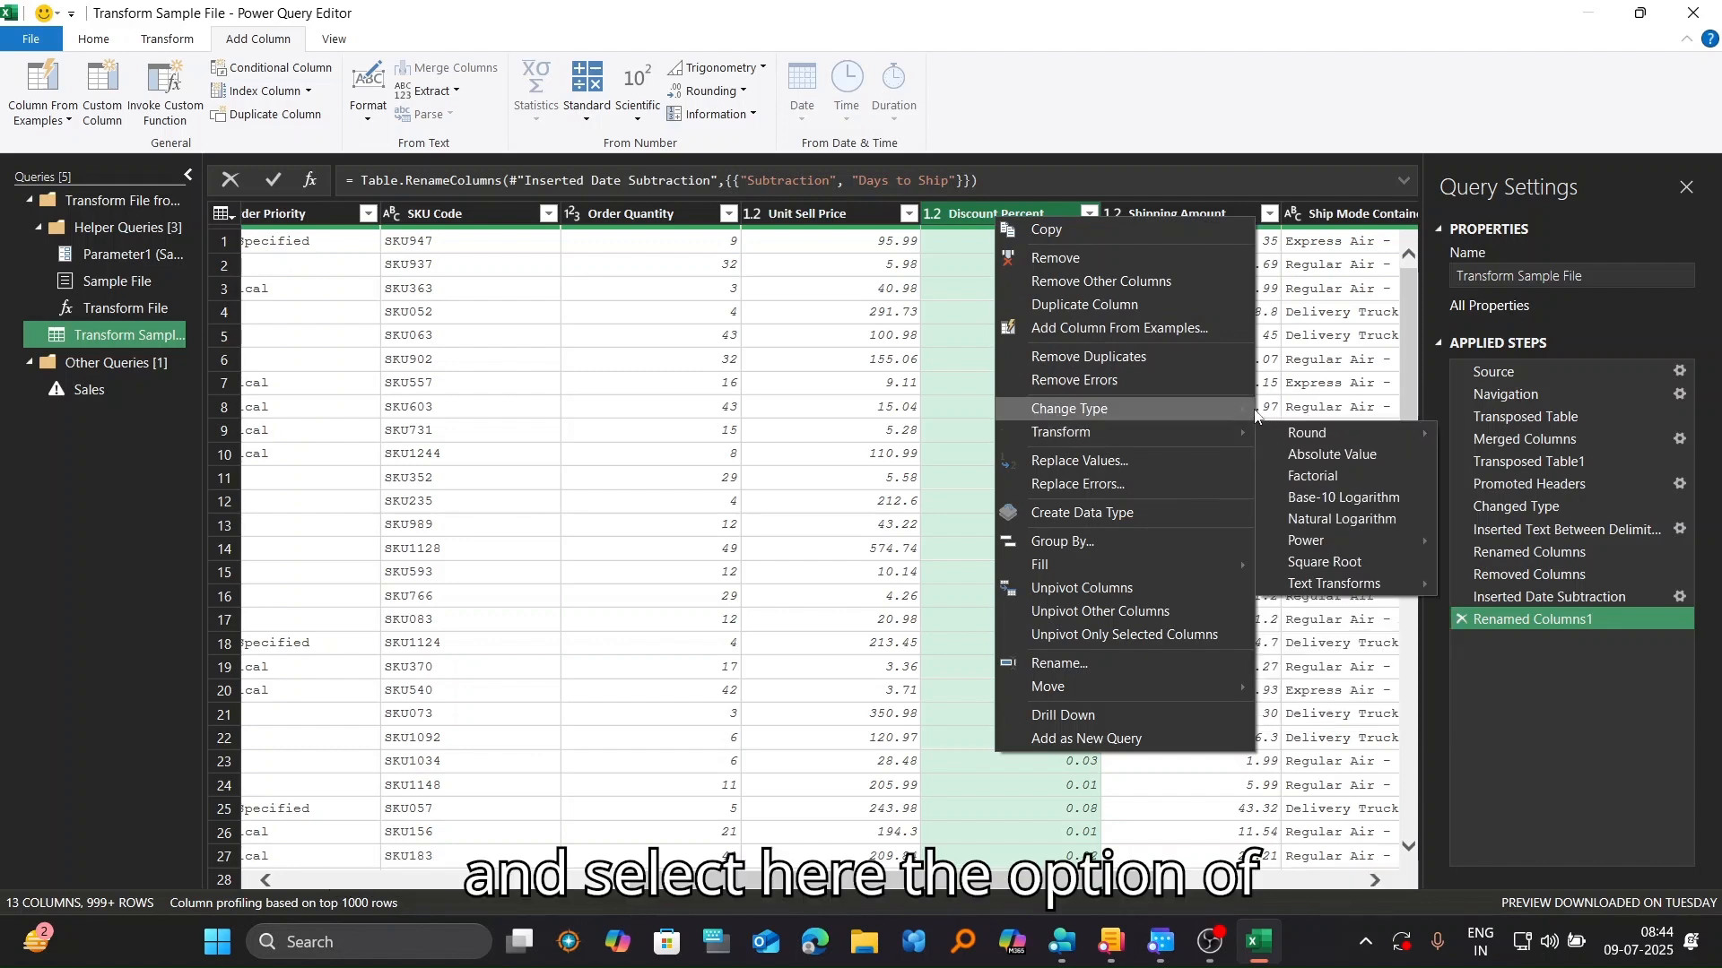
pyautogui.moveTo(1238, 411)
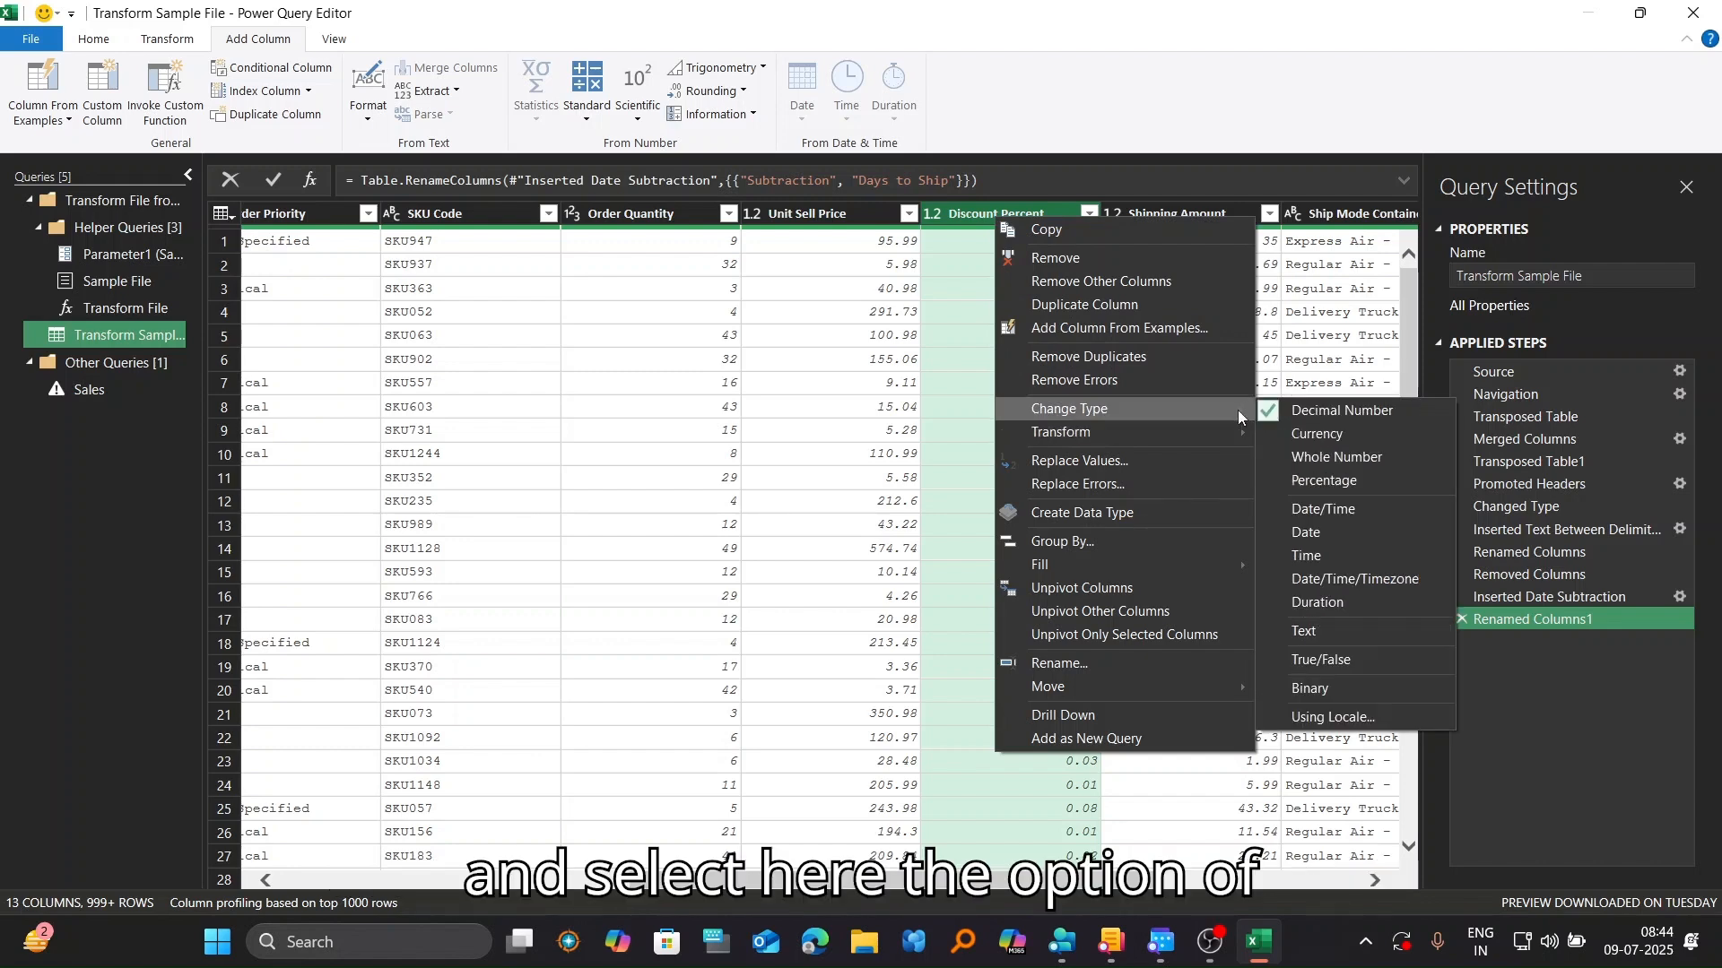
pyautogui.click(1332, 480)
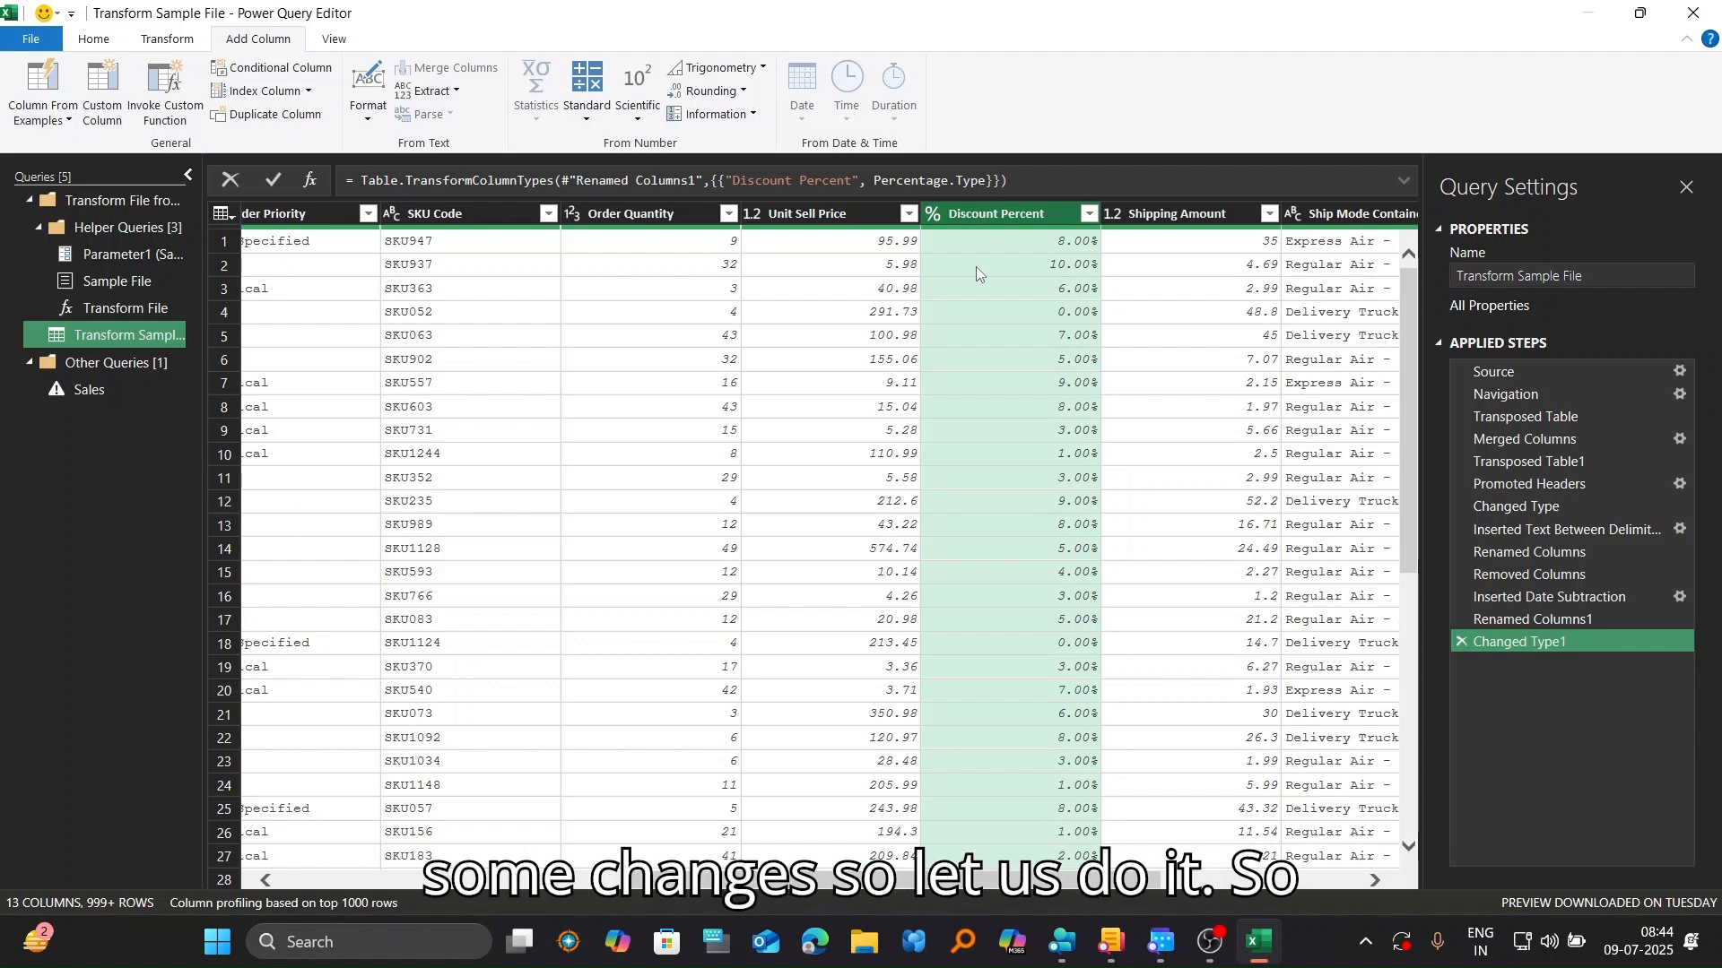
# Step: Add a column that multiplies Order Quantity, Unit Sell Price and Discount Percent
pyautogui.click(648, 215)
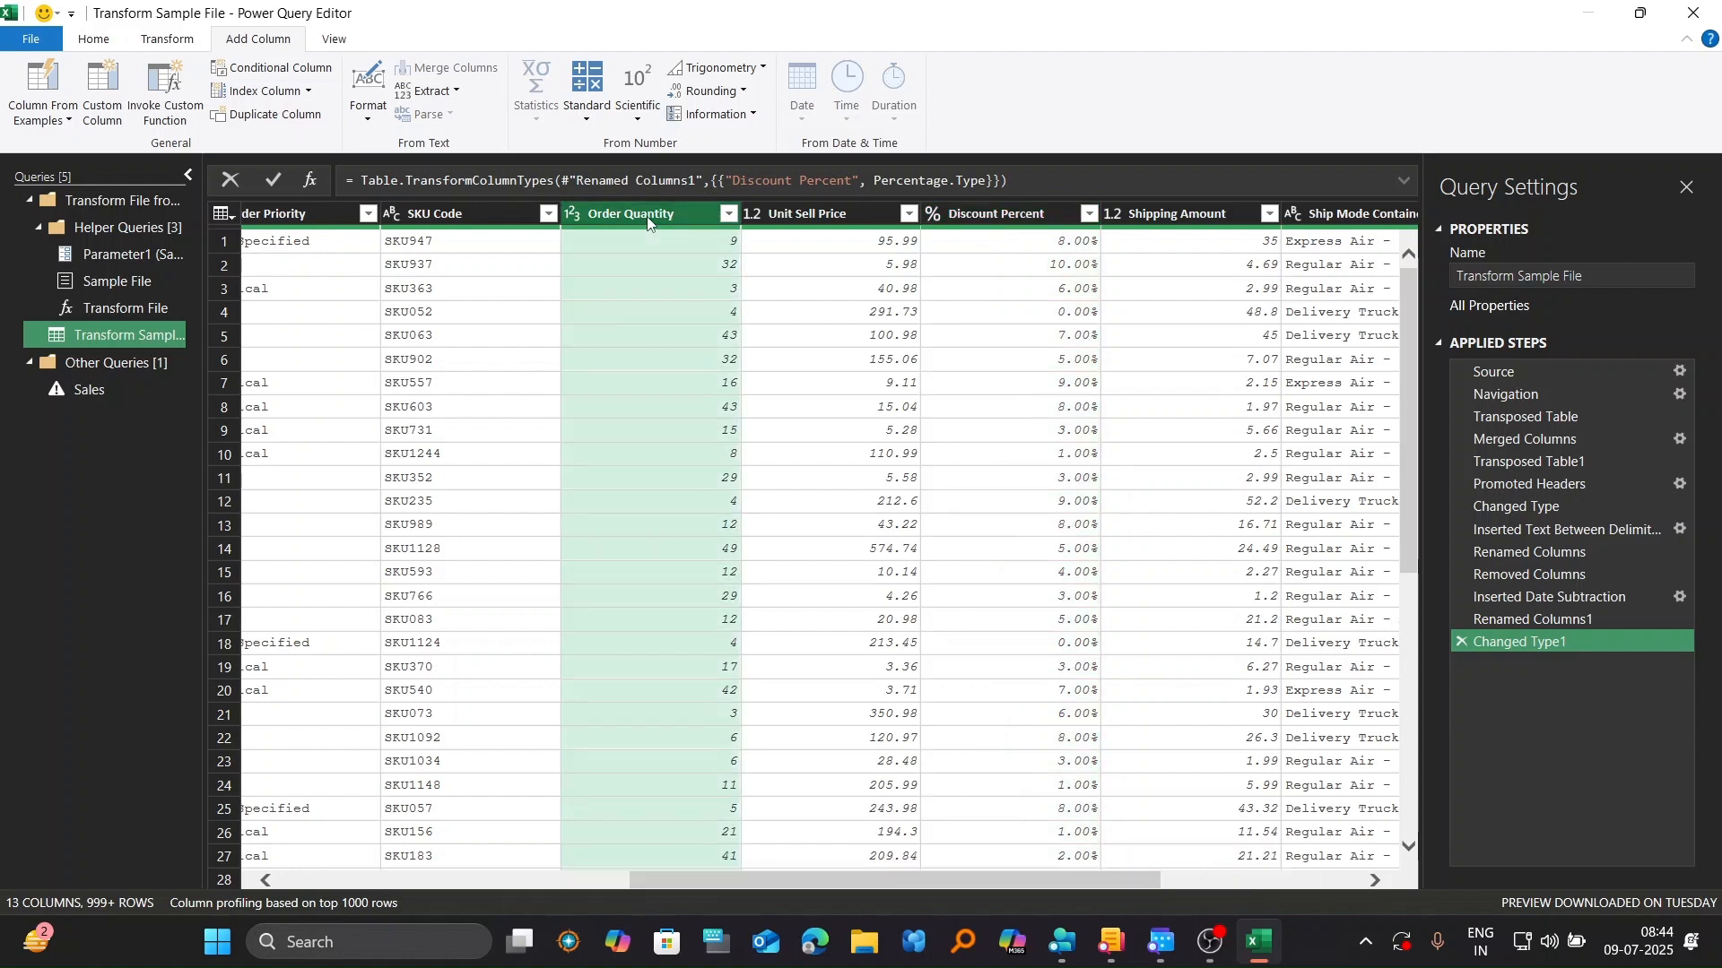
pyautogui.keyDown('ctrl'); pyautogui.click(806, 213); pyautogui.keyUp('ctrl')
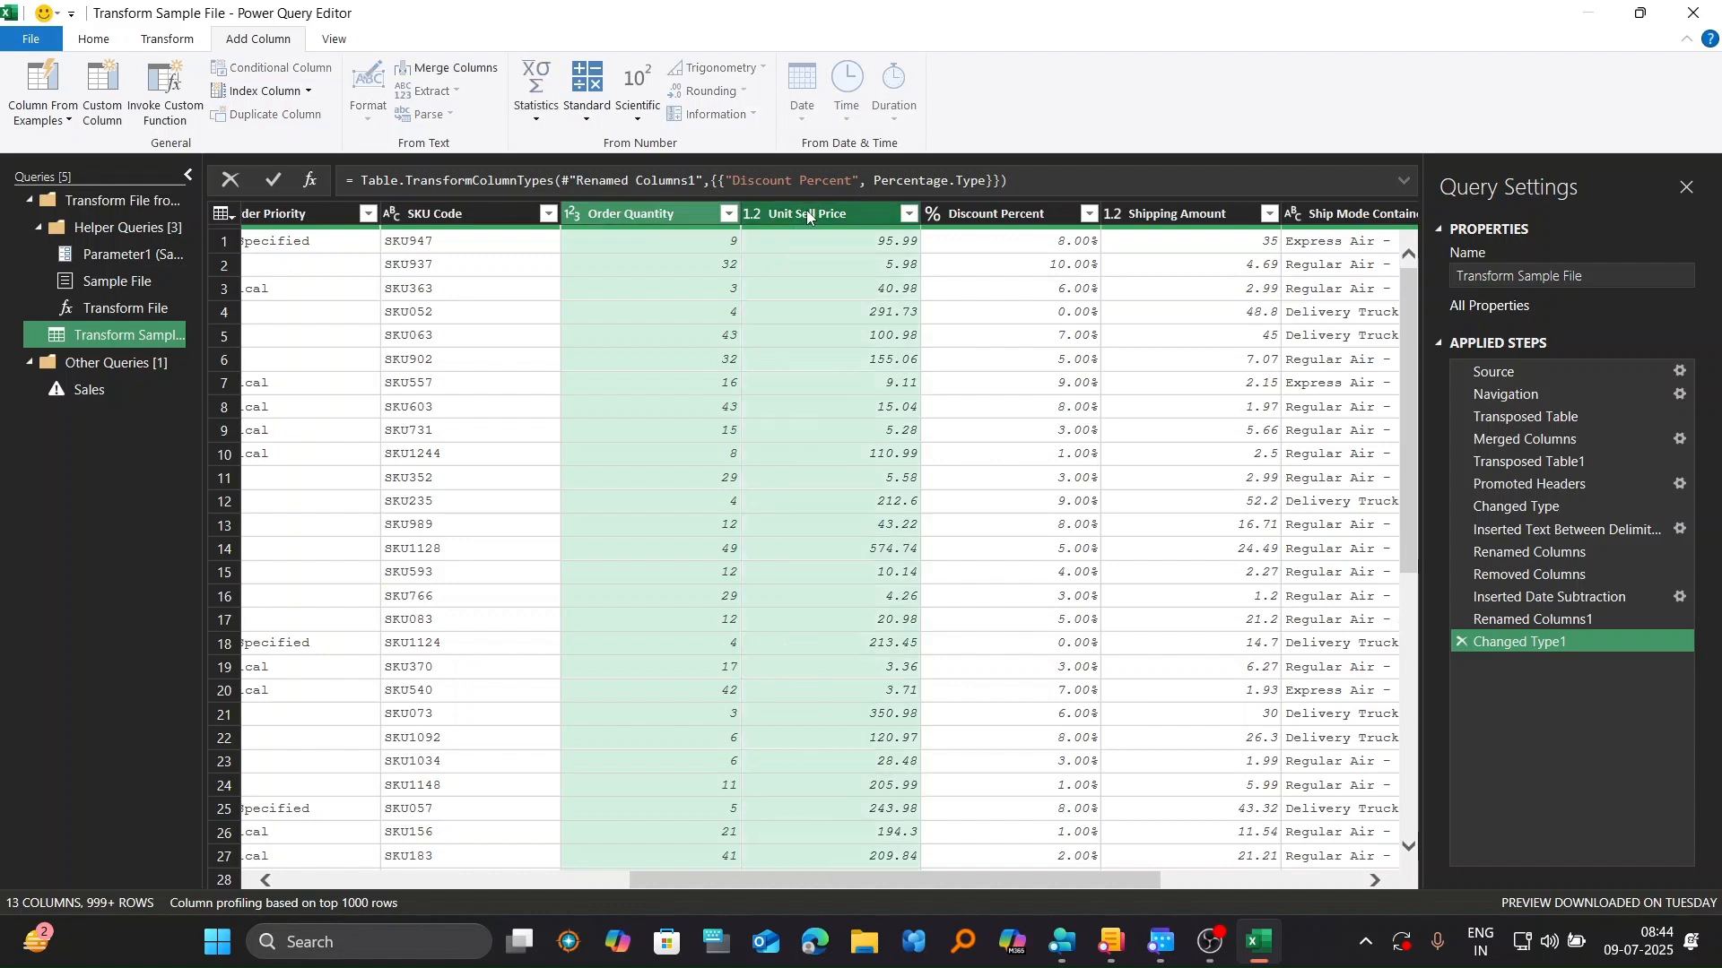
pyautogui.keyDown('ctrl'); pyautogui.click(1022, 215); pyautogui.keyUp('ctrl')
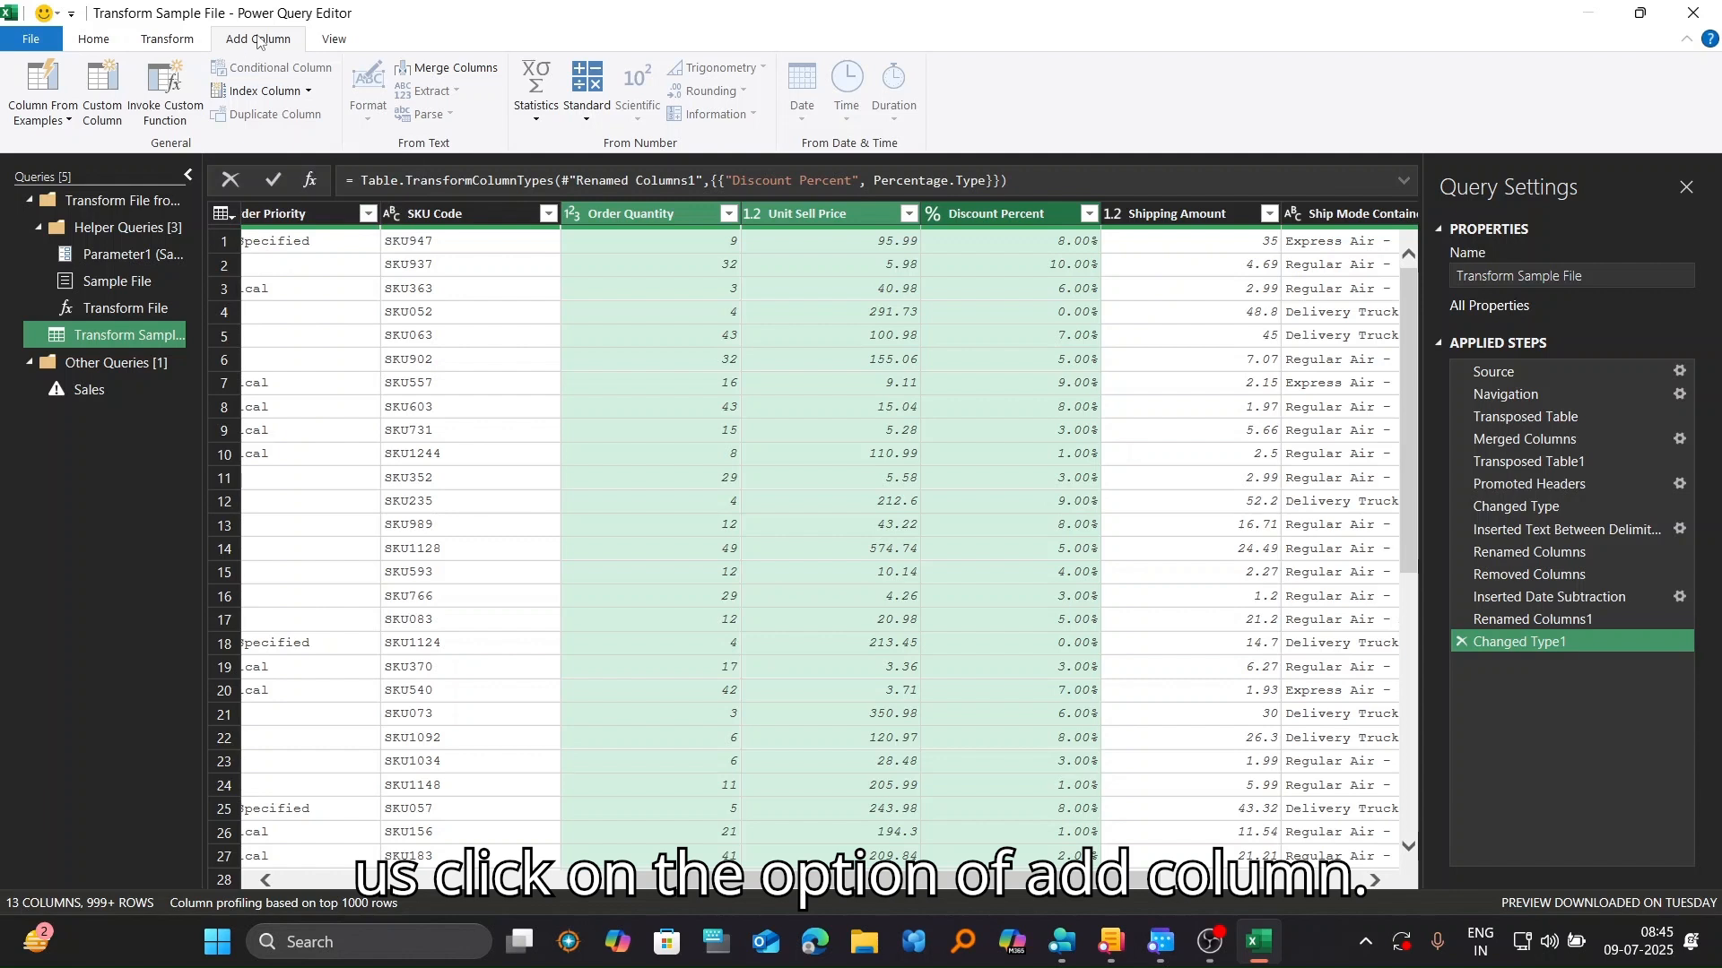
pyautogui.click(589, 121)
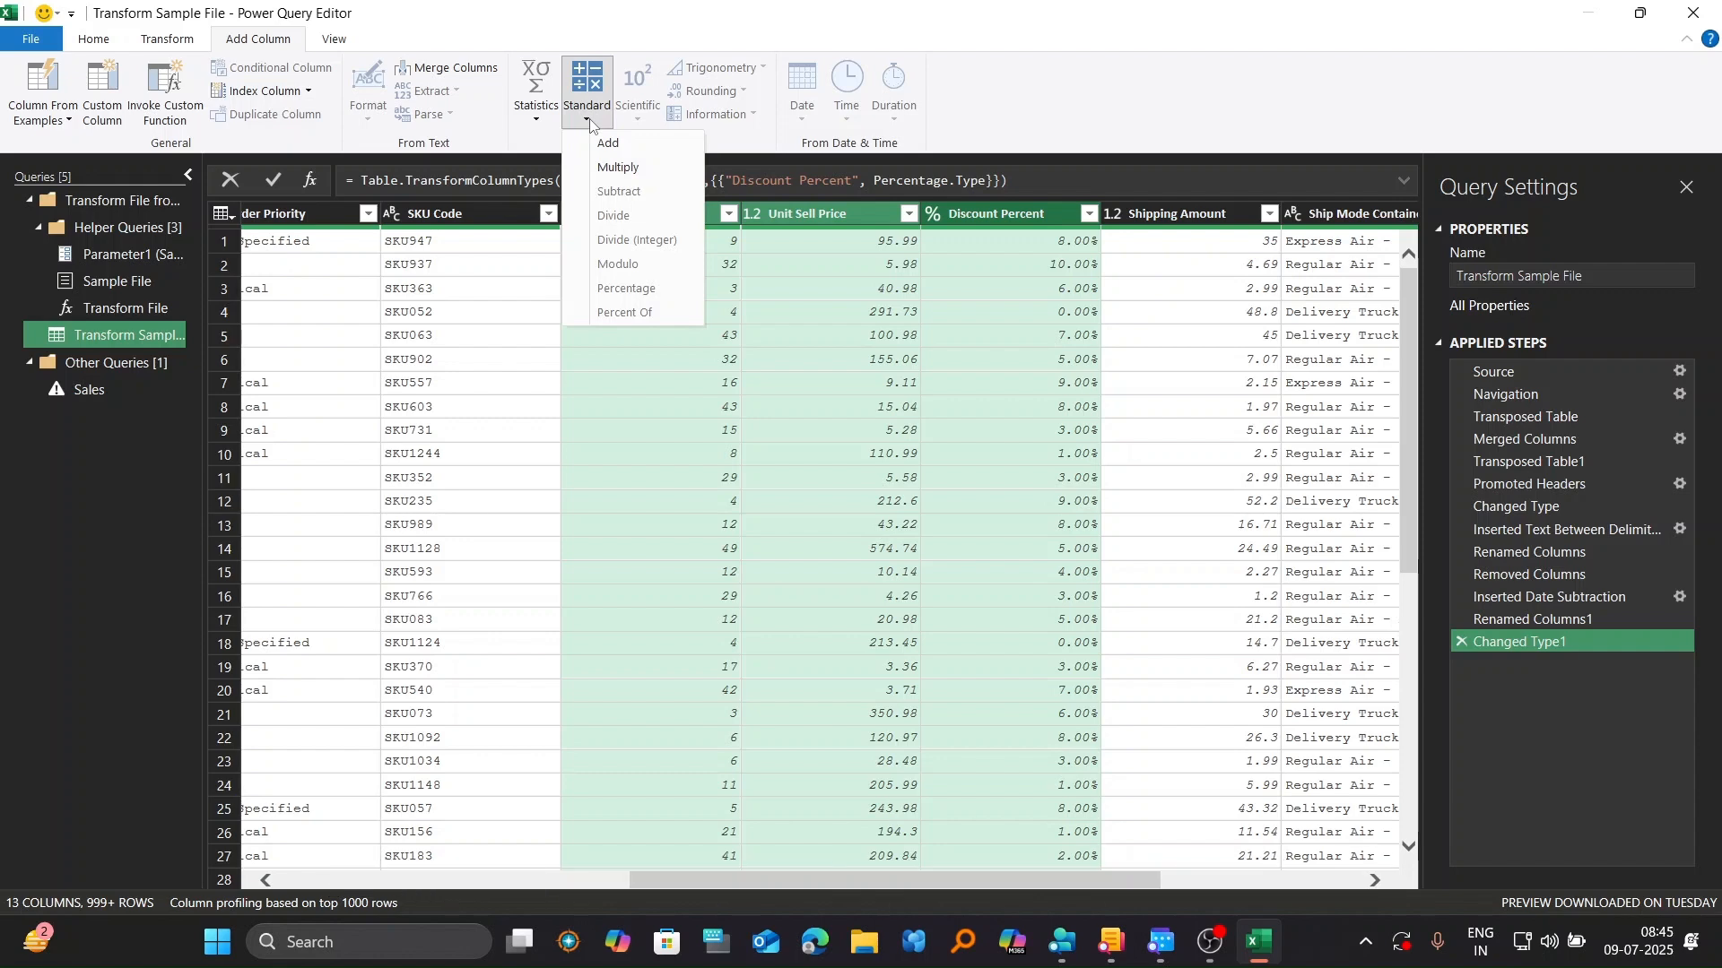
pyautogui.click(608, 168)
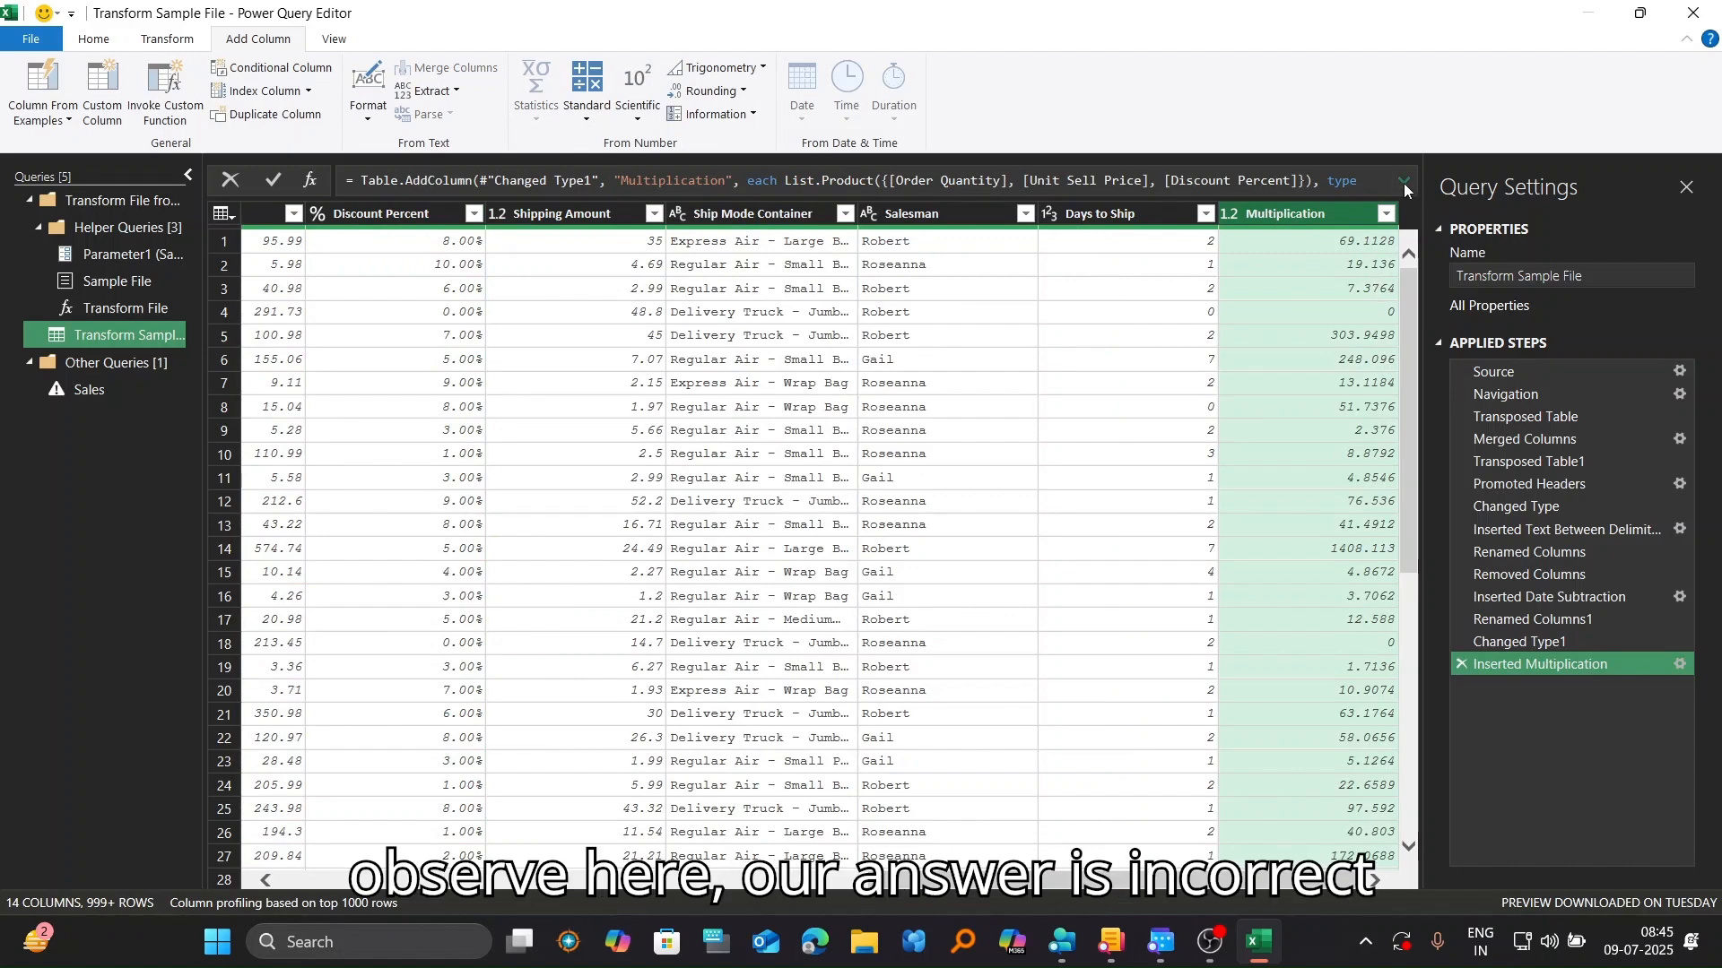
# Step: Edit the Multiplication column's formula so it multiplies by 1- [Discount Percent] instead of the discount itself
pyautogui.click(1402, 183)
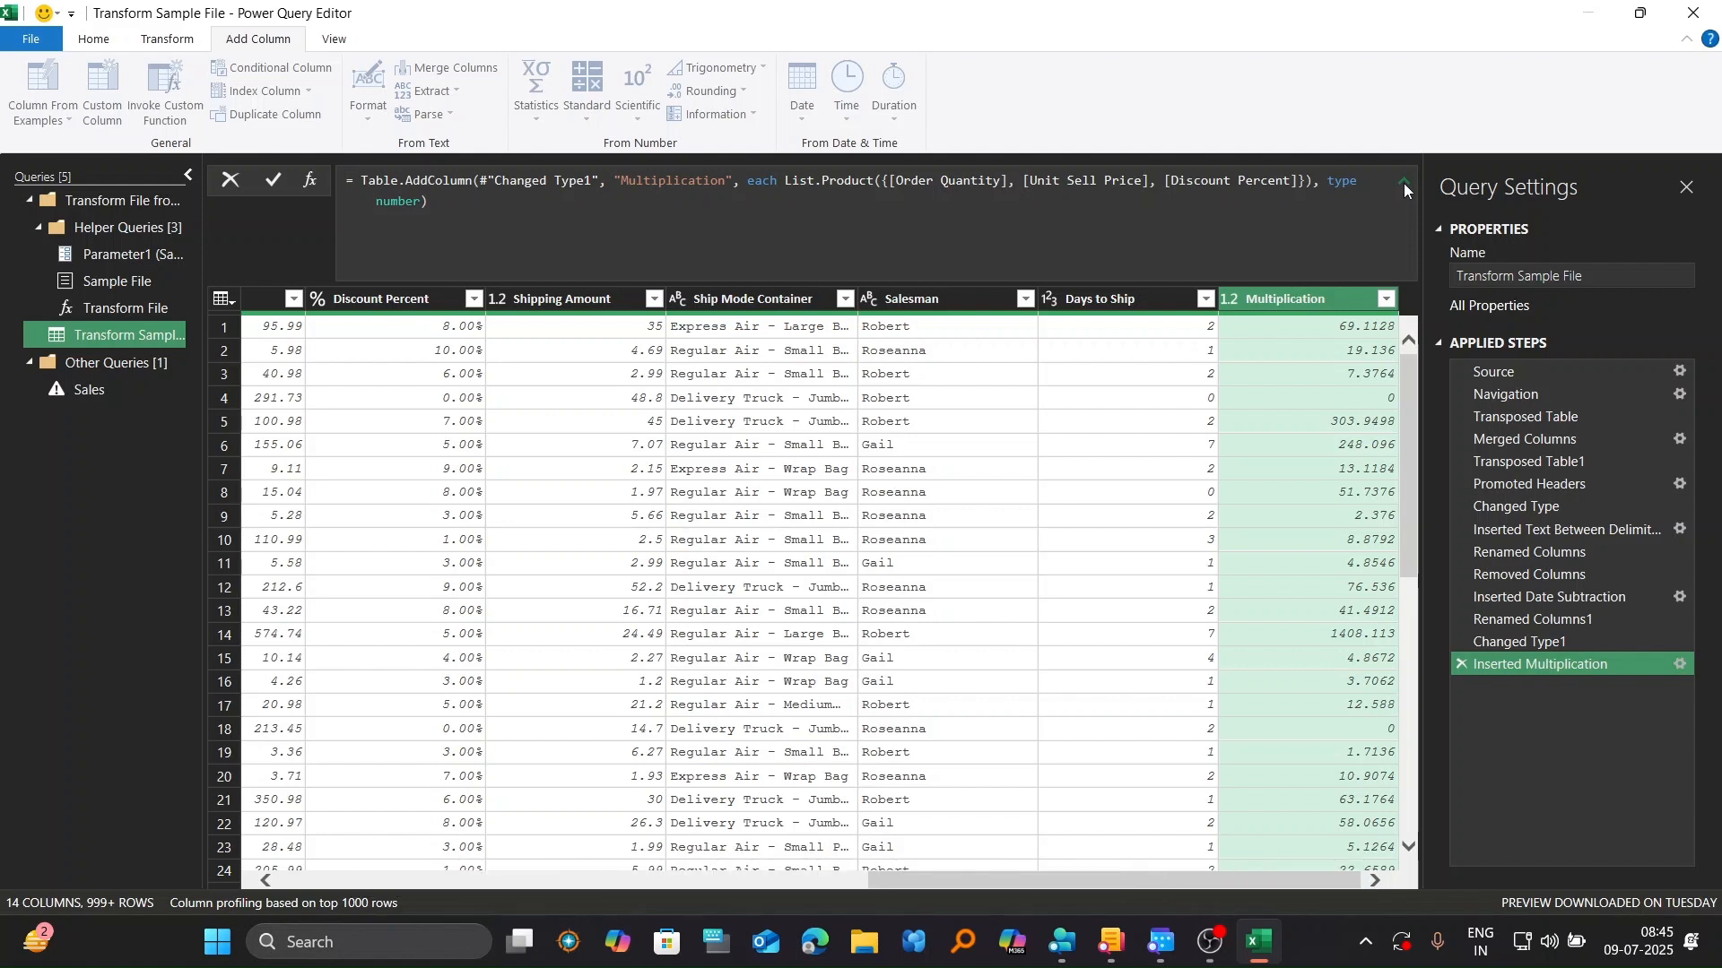
pyautogui.click(1159, 181)
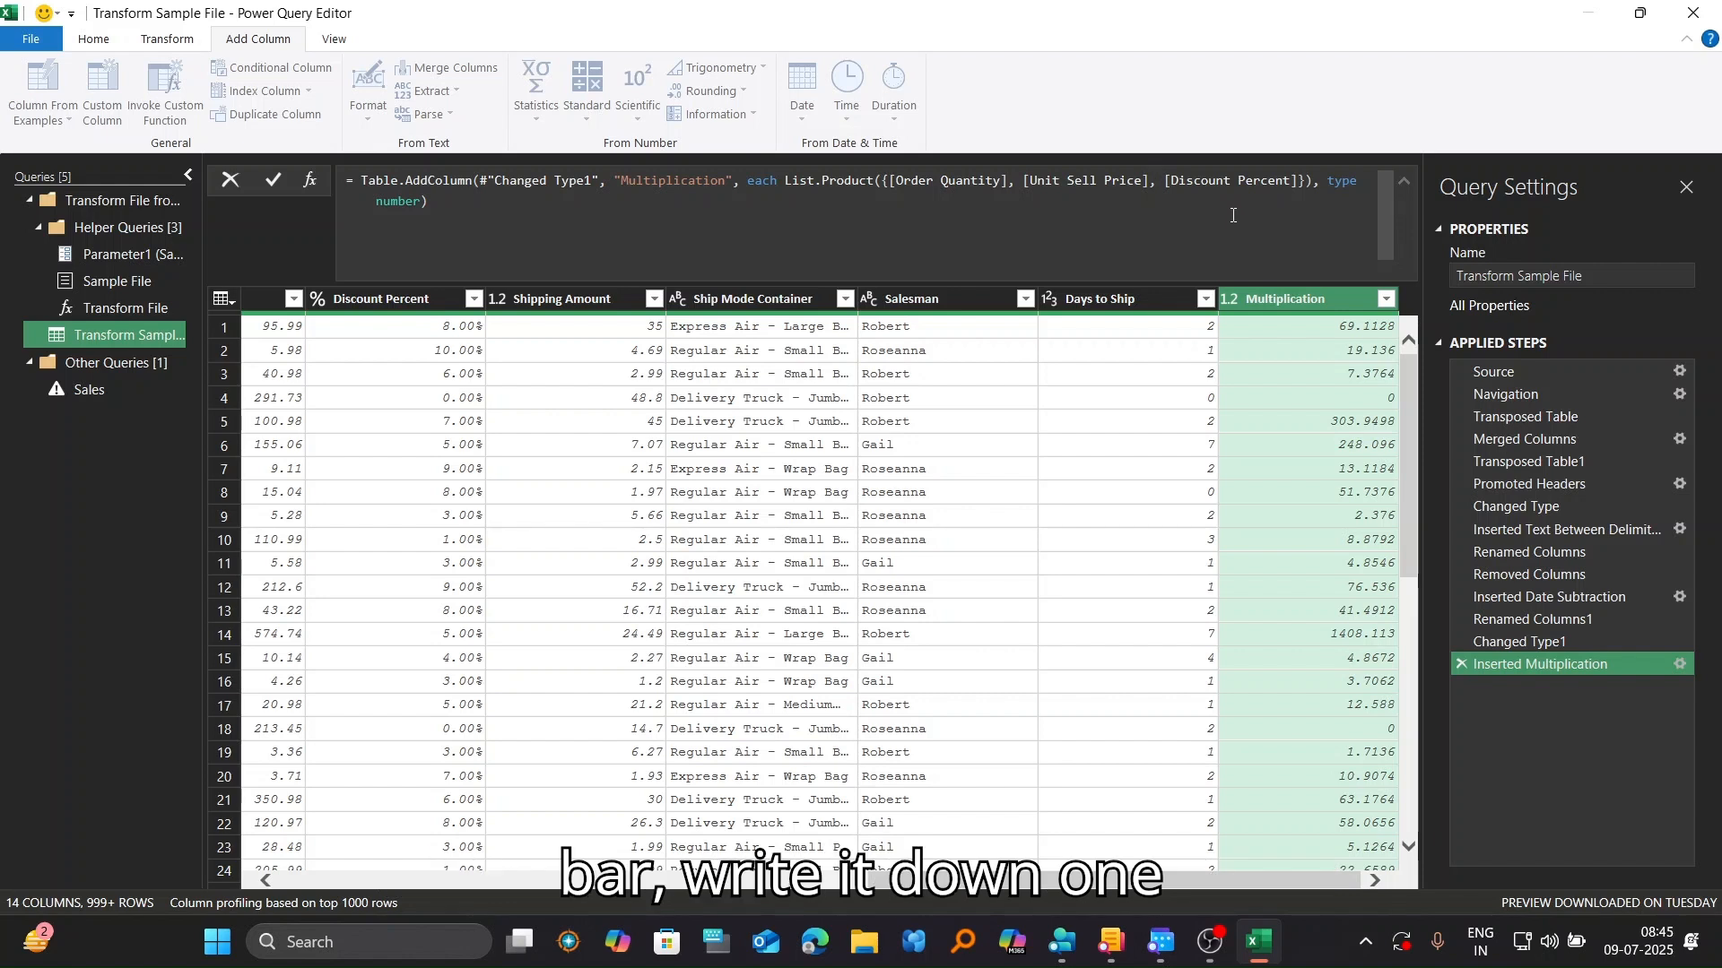
pyautogui.write('1-')
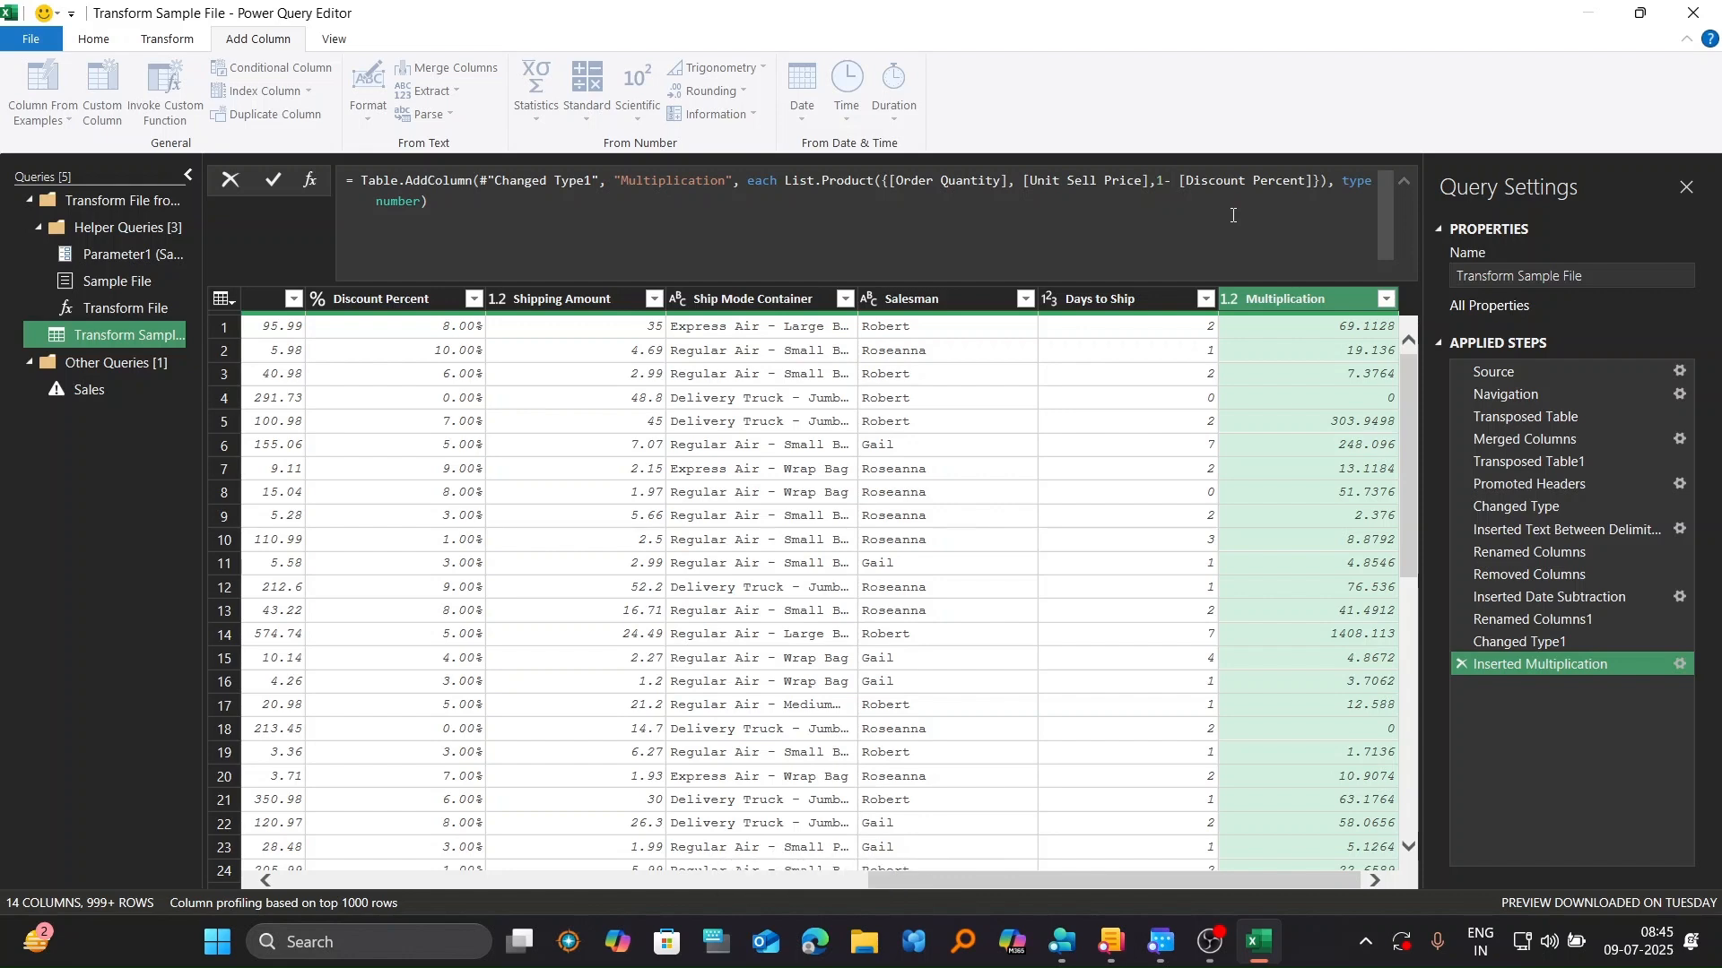
pyautogui.press('Return')
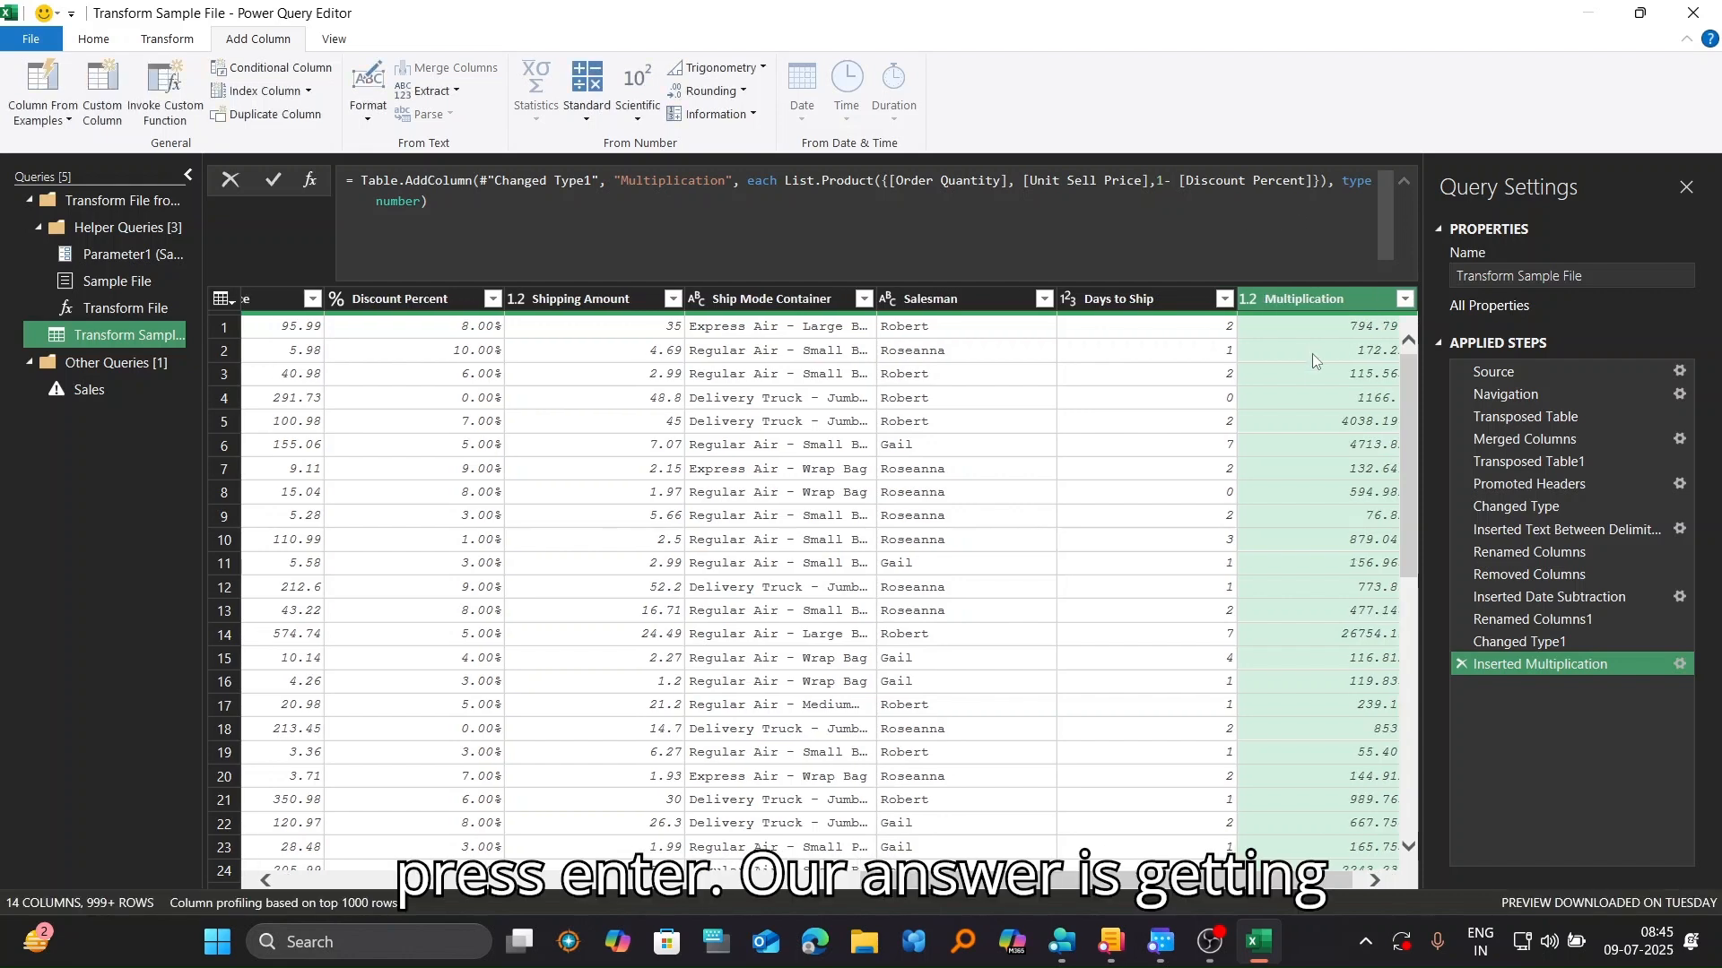
# Step: Rename the Multiplication column as Sales
pyautogui.doubleClick(1345, 297)
pyautogui.write('Sales')
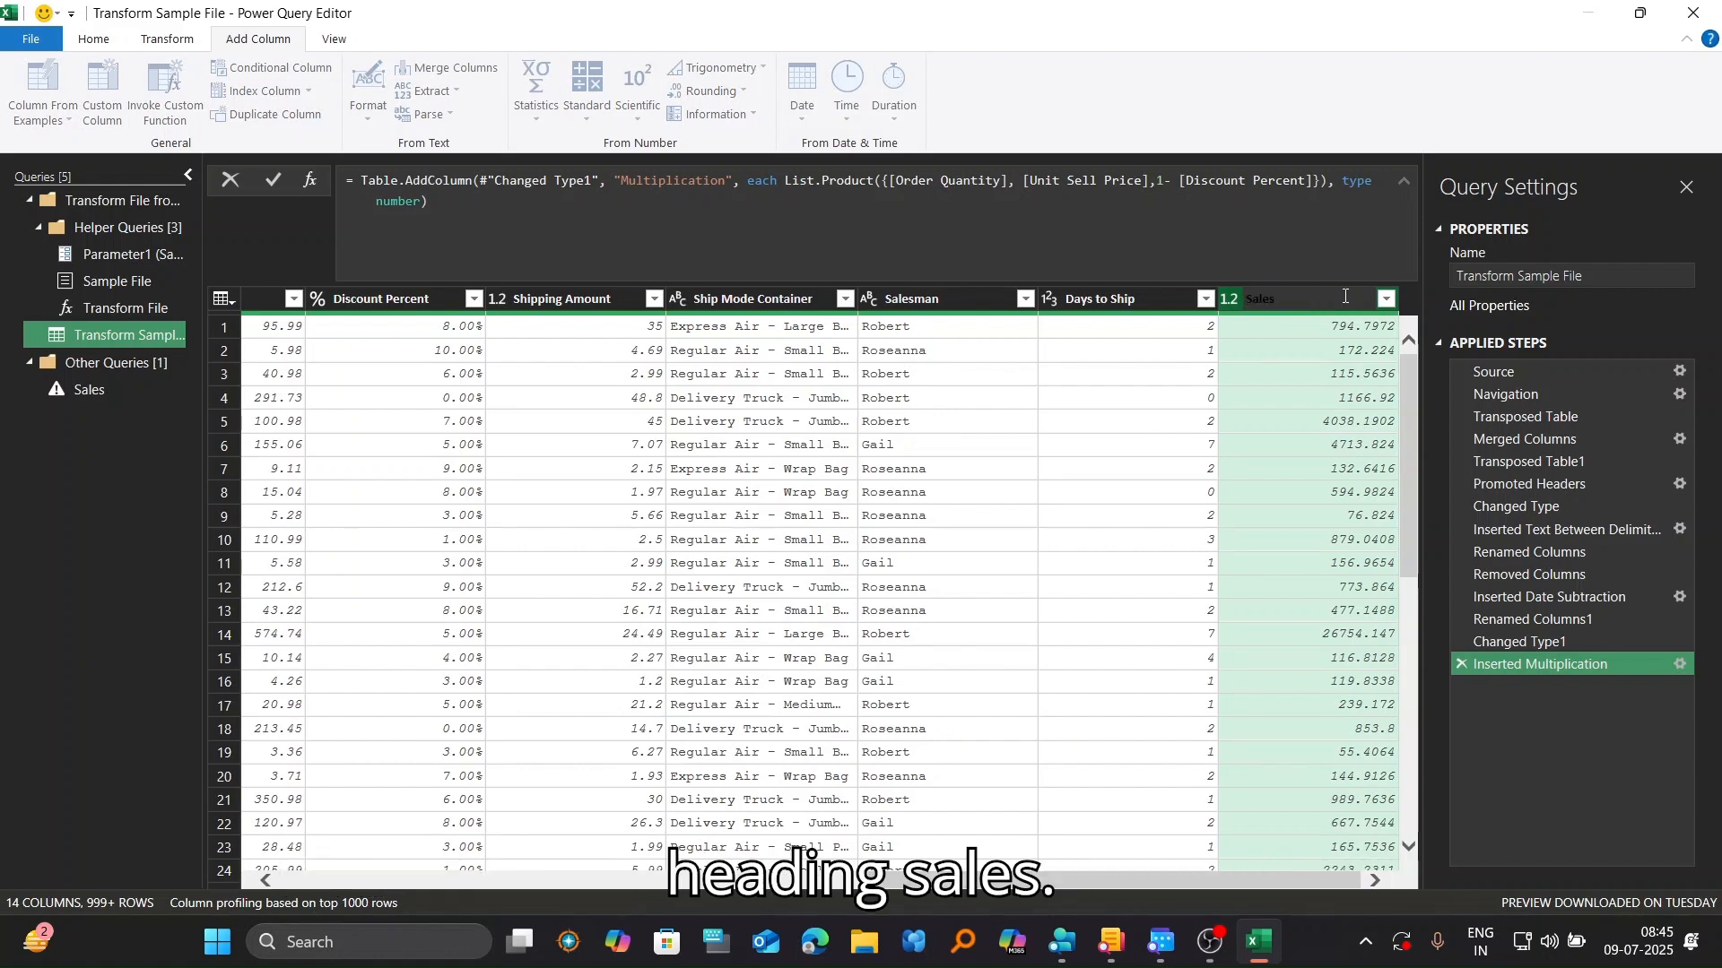
pyautogui.press('Return')
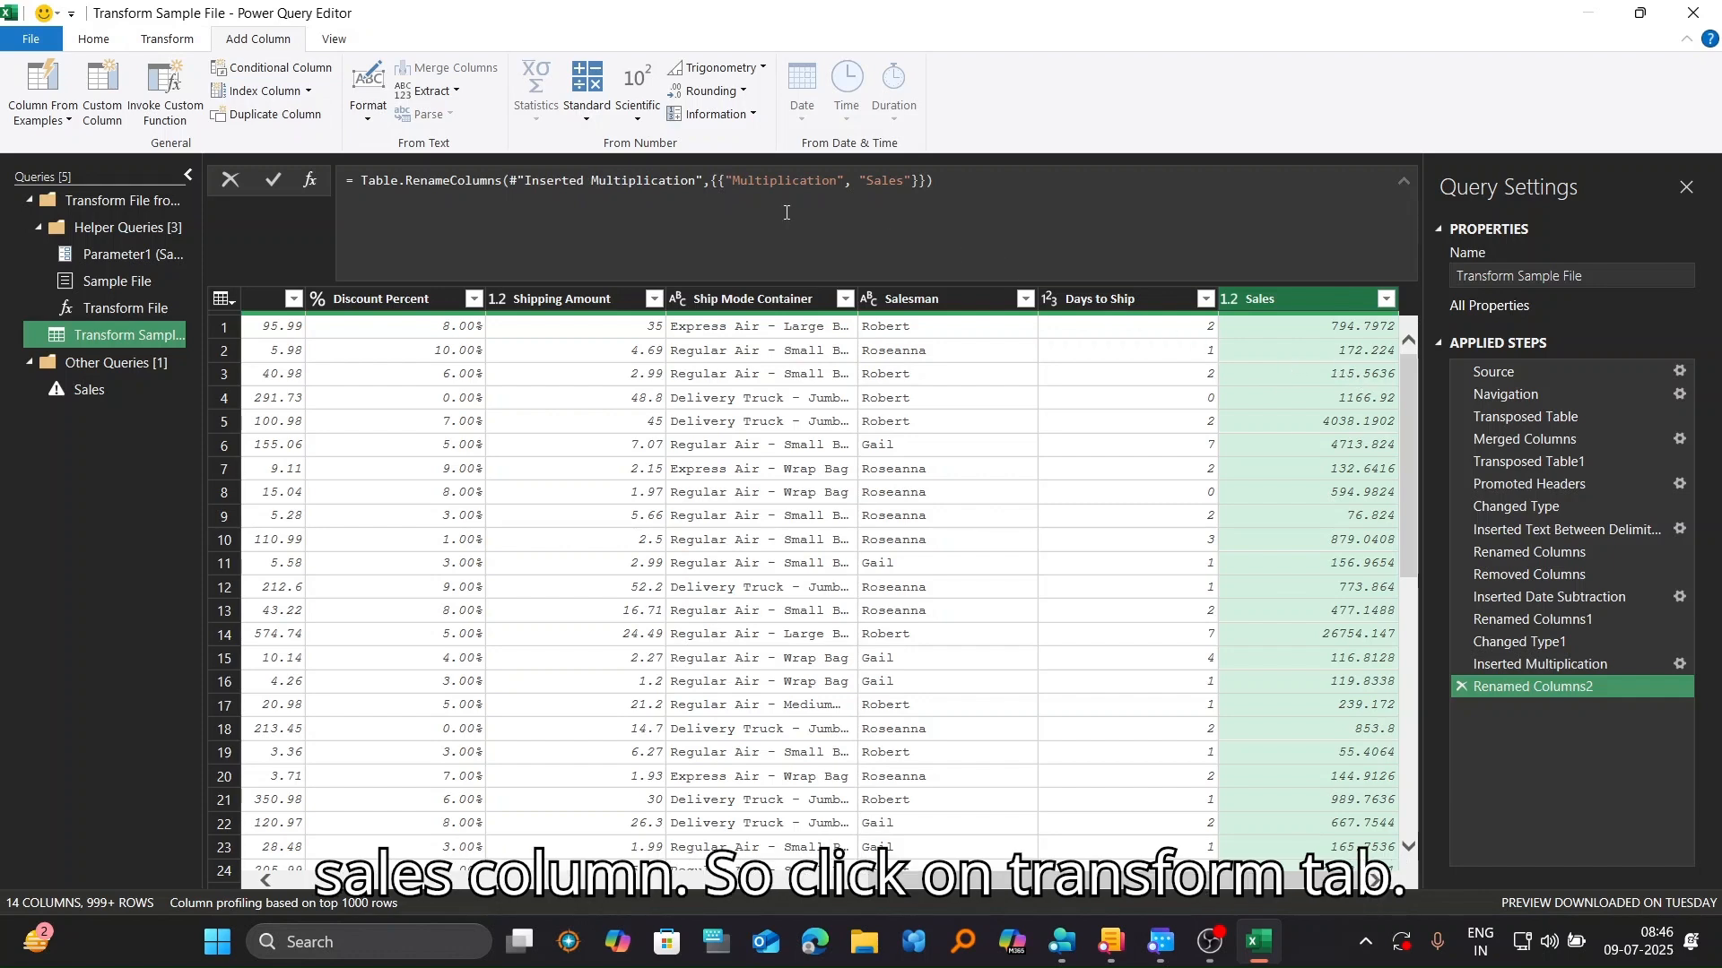
# Step: Round the values of the Sales column to 2 decimal places
pyautogui.click(167, 38)
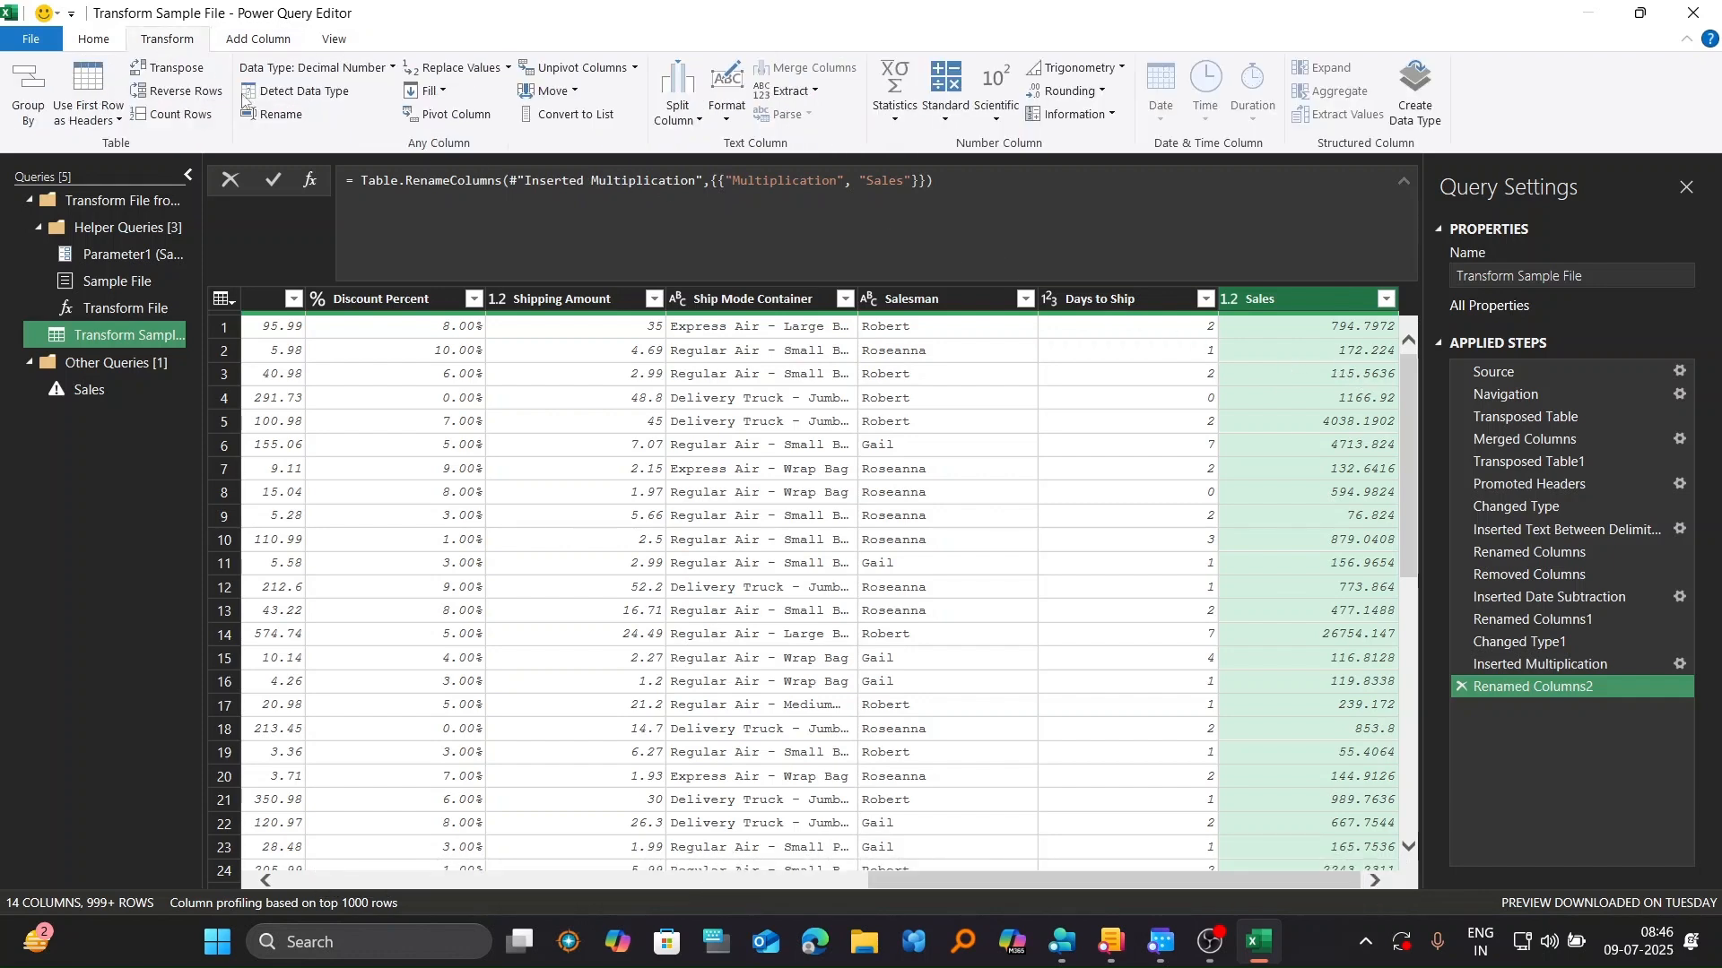
pyautogui.click(1100, 91)
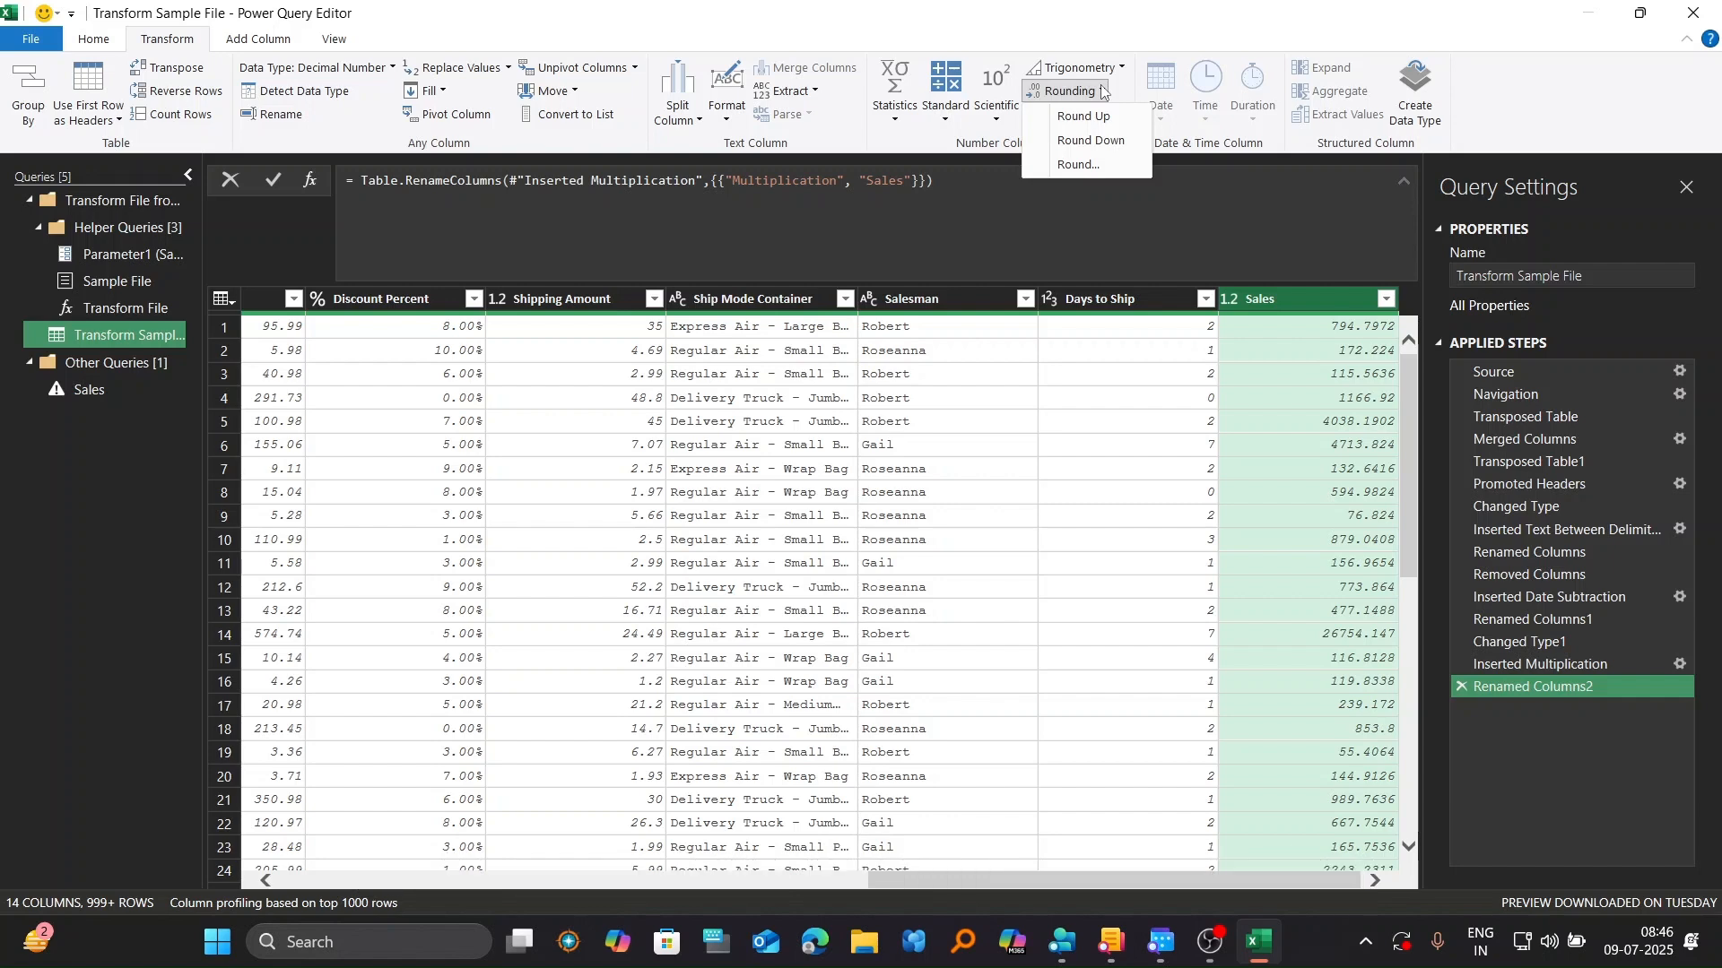
pyautogui.click(1082, 165)
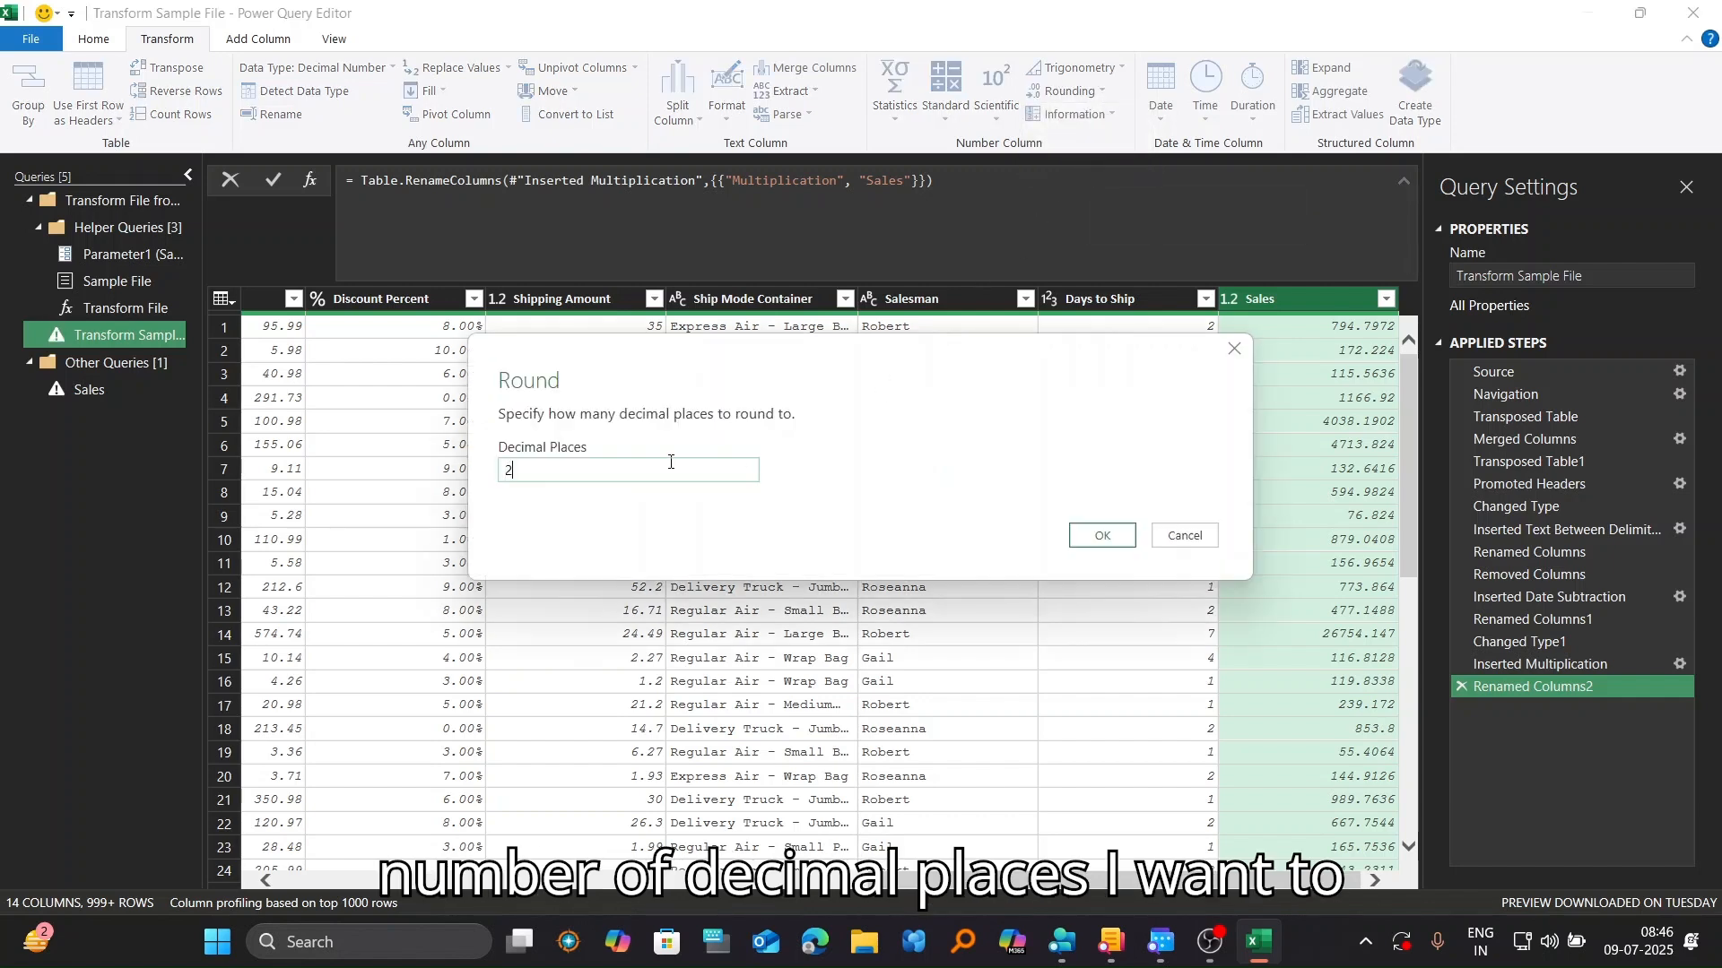
pyautogui.click(1104, 538)
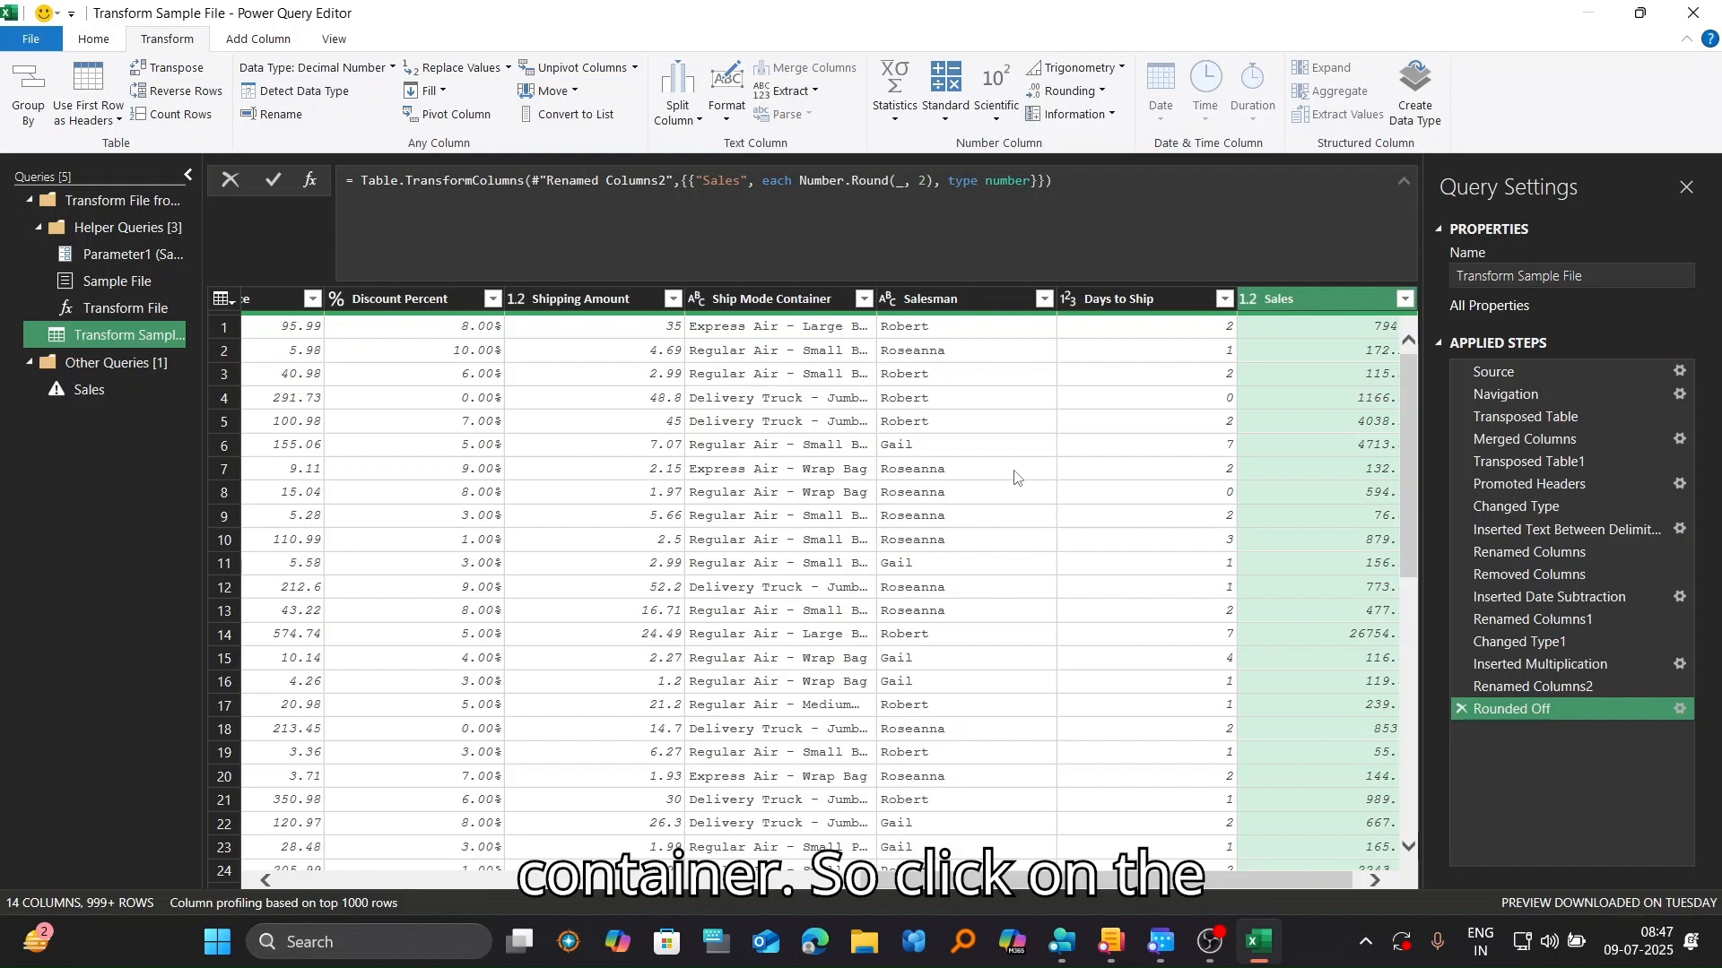
# Step: Split the Ship Mode Container column at each occurrence of the custom delimiter space-hyphen-space
pyautogui.click(793, 300)
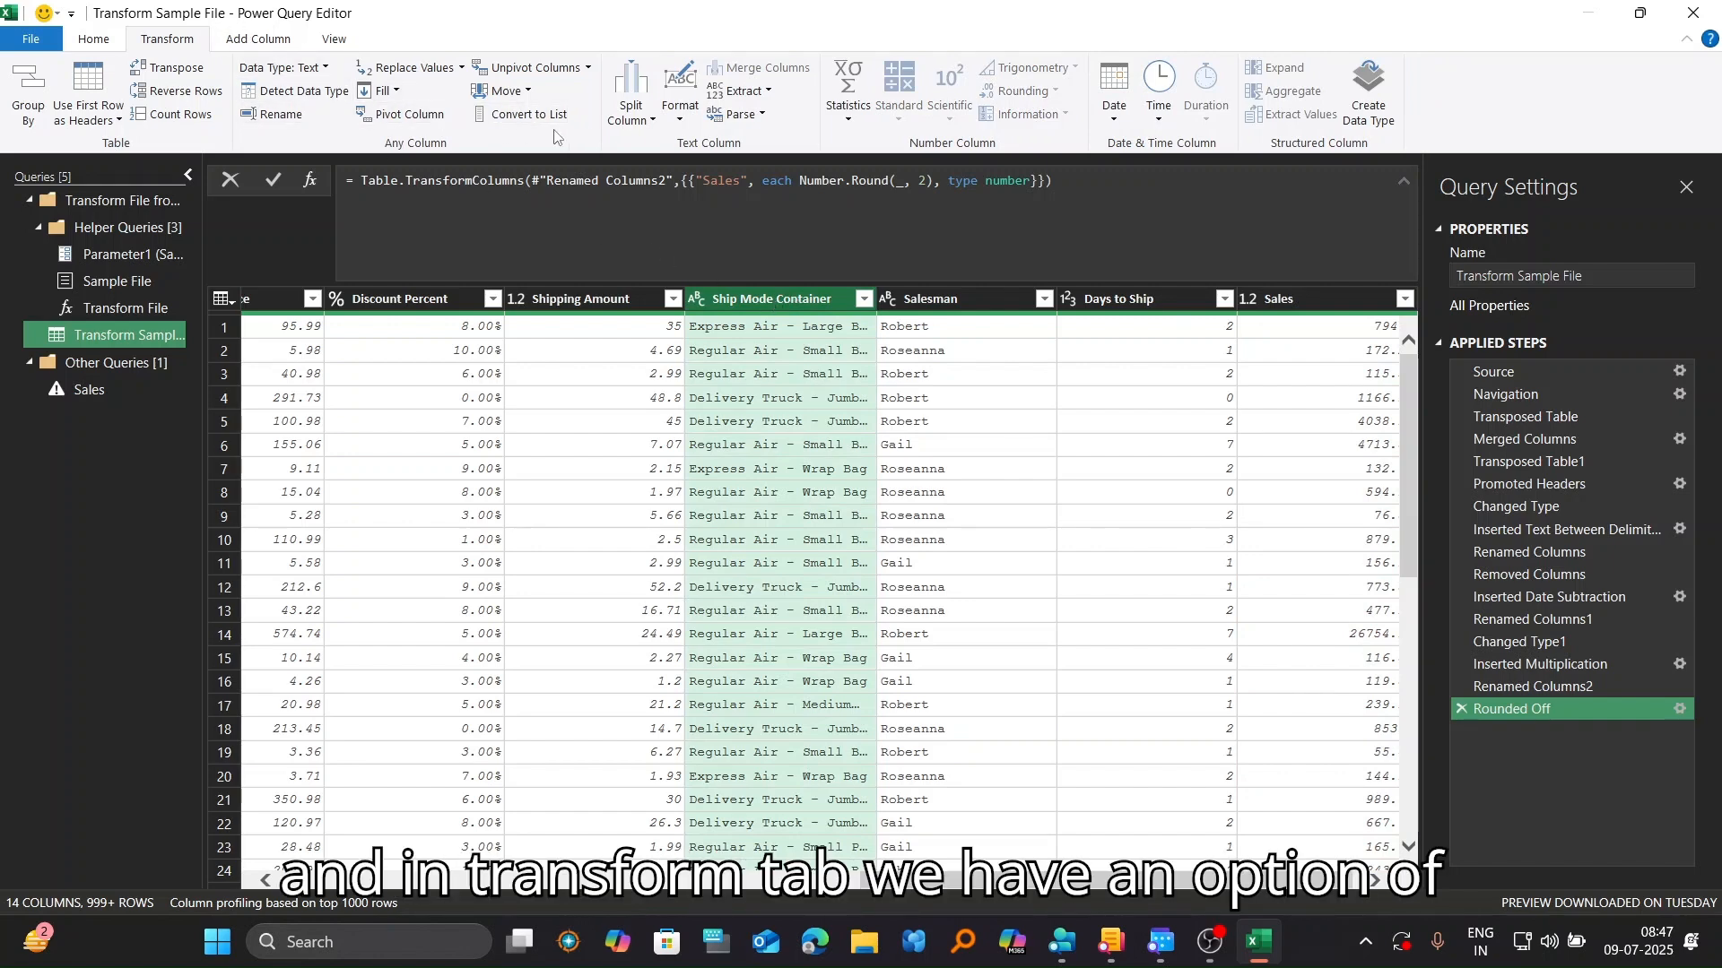
pyautogui.click(654, 121)
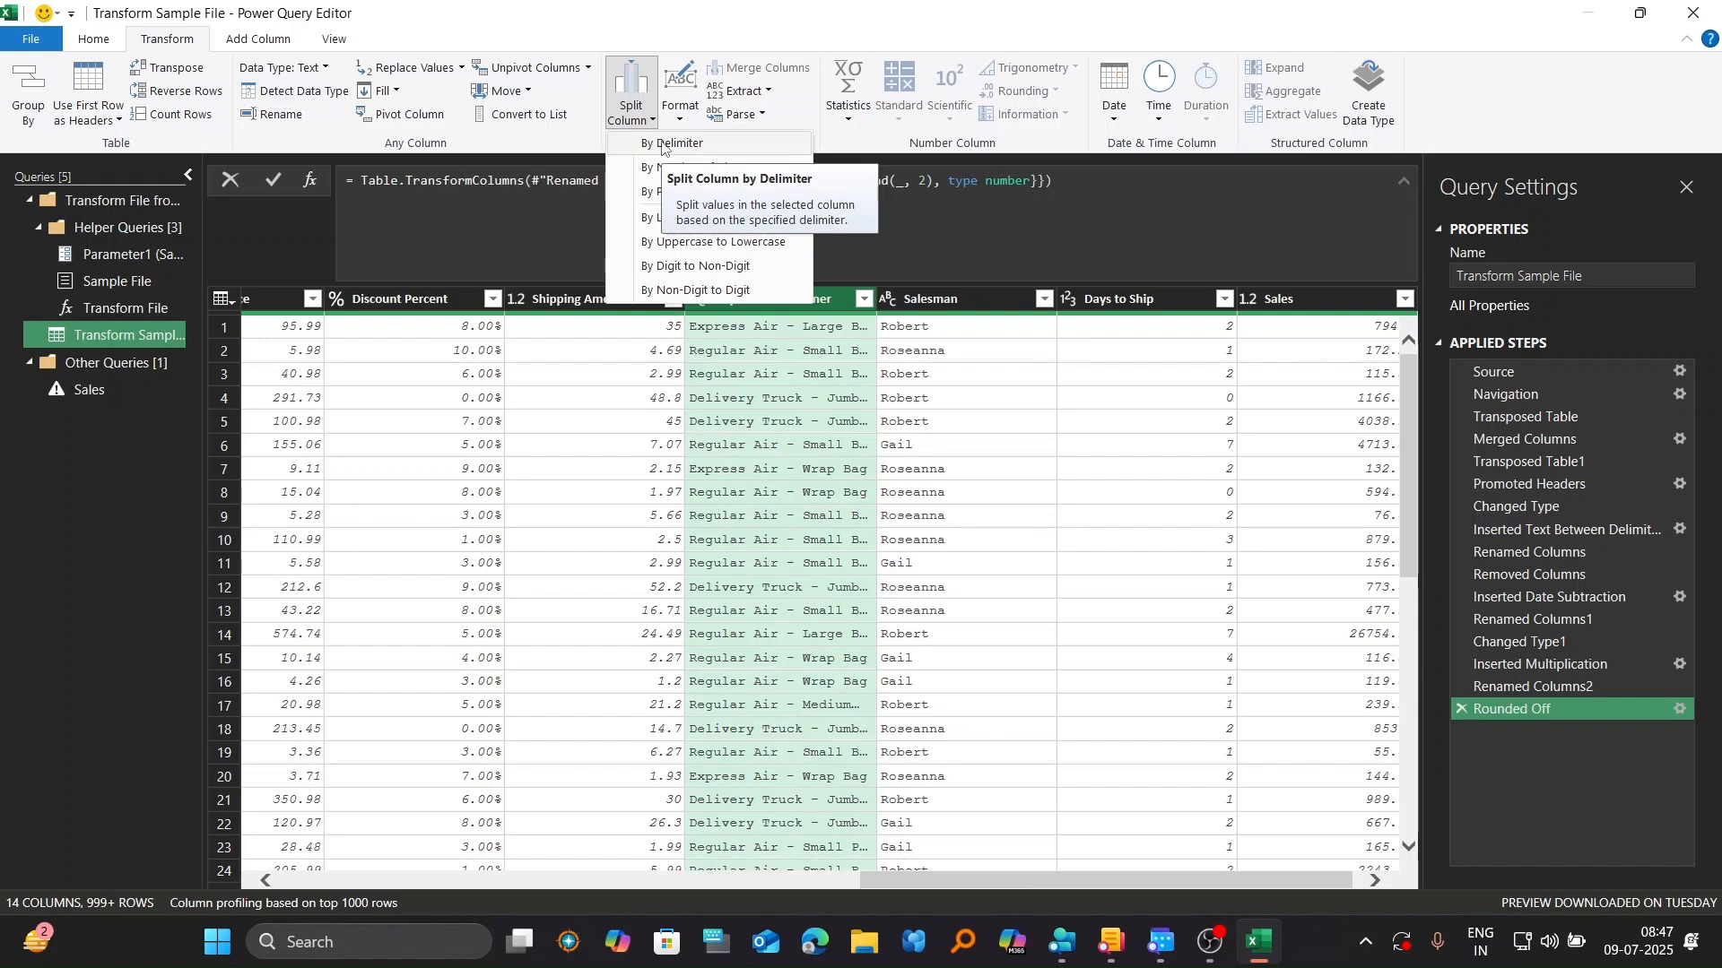
pyautogui.click(664, 144)
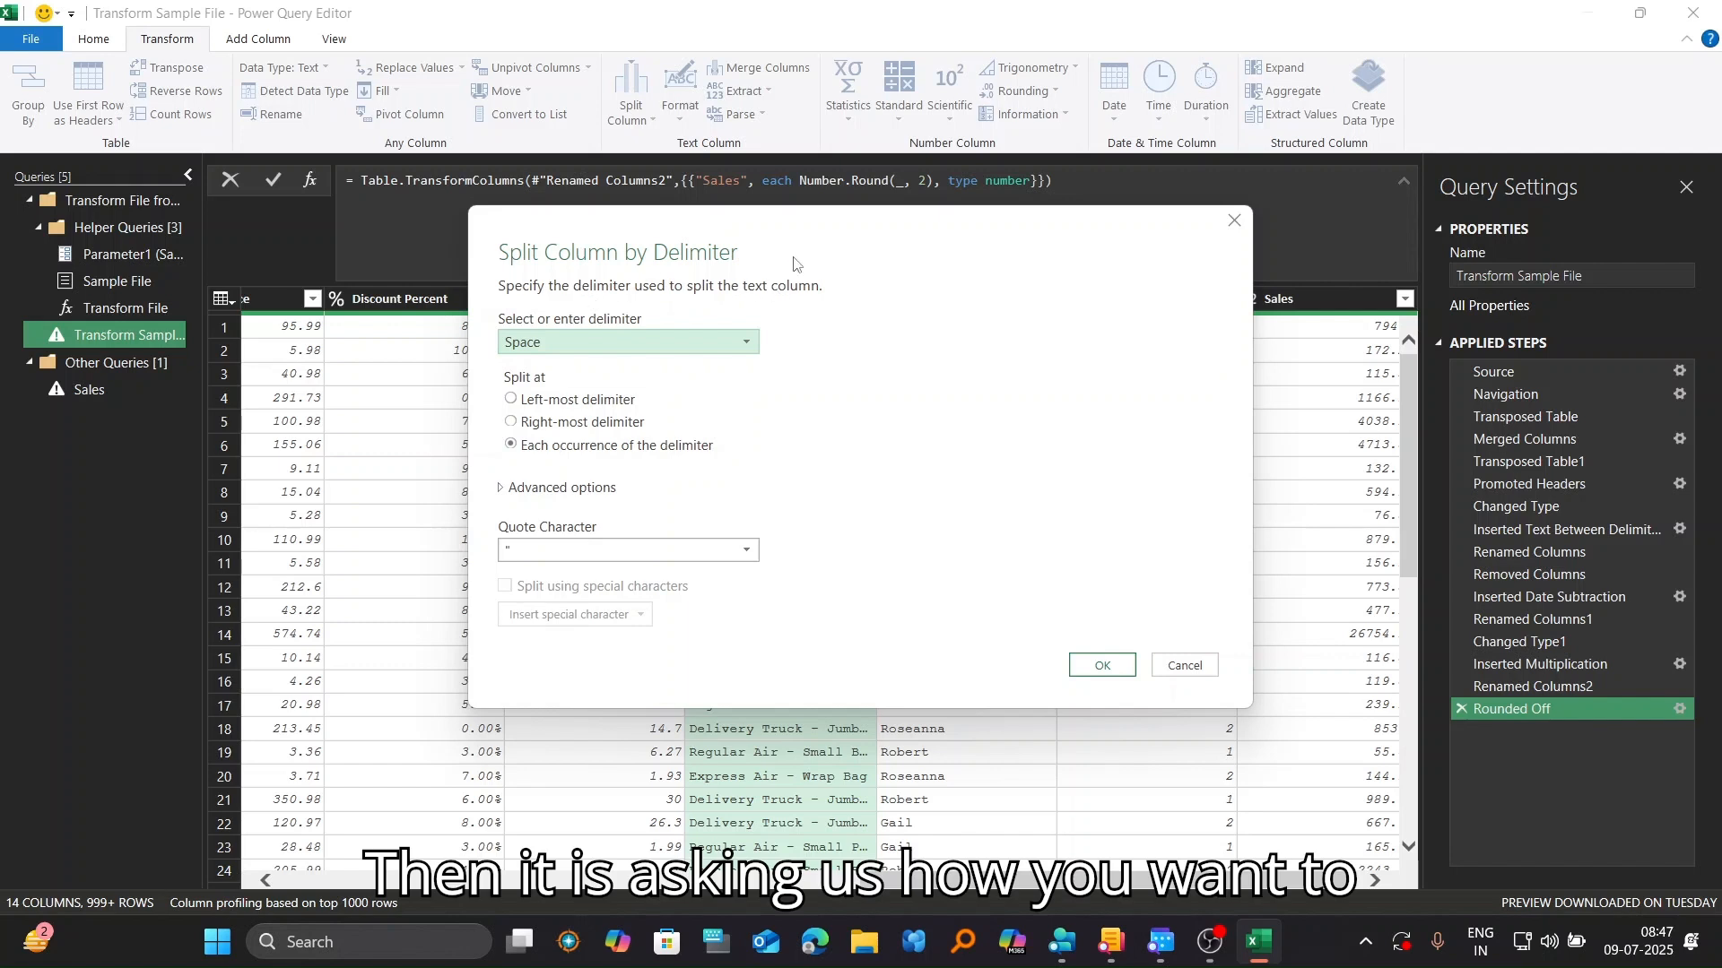
pyautogui.moveTo(858, 235); pyautogui.dragTo(1144, 205)
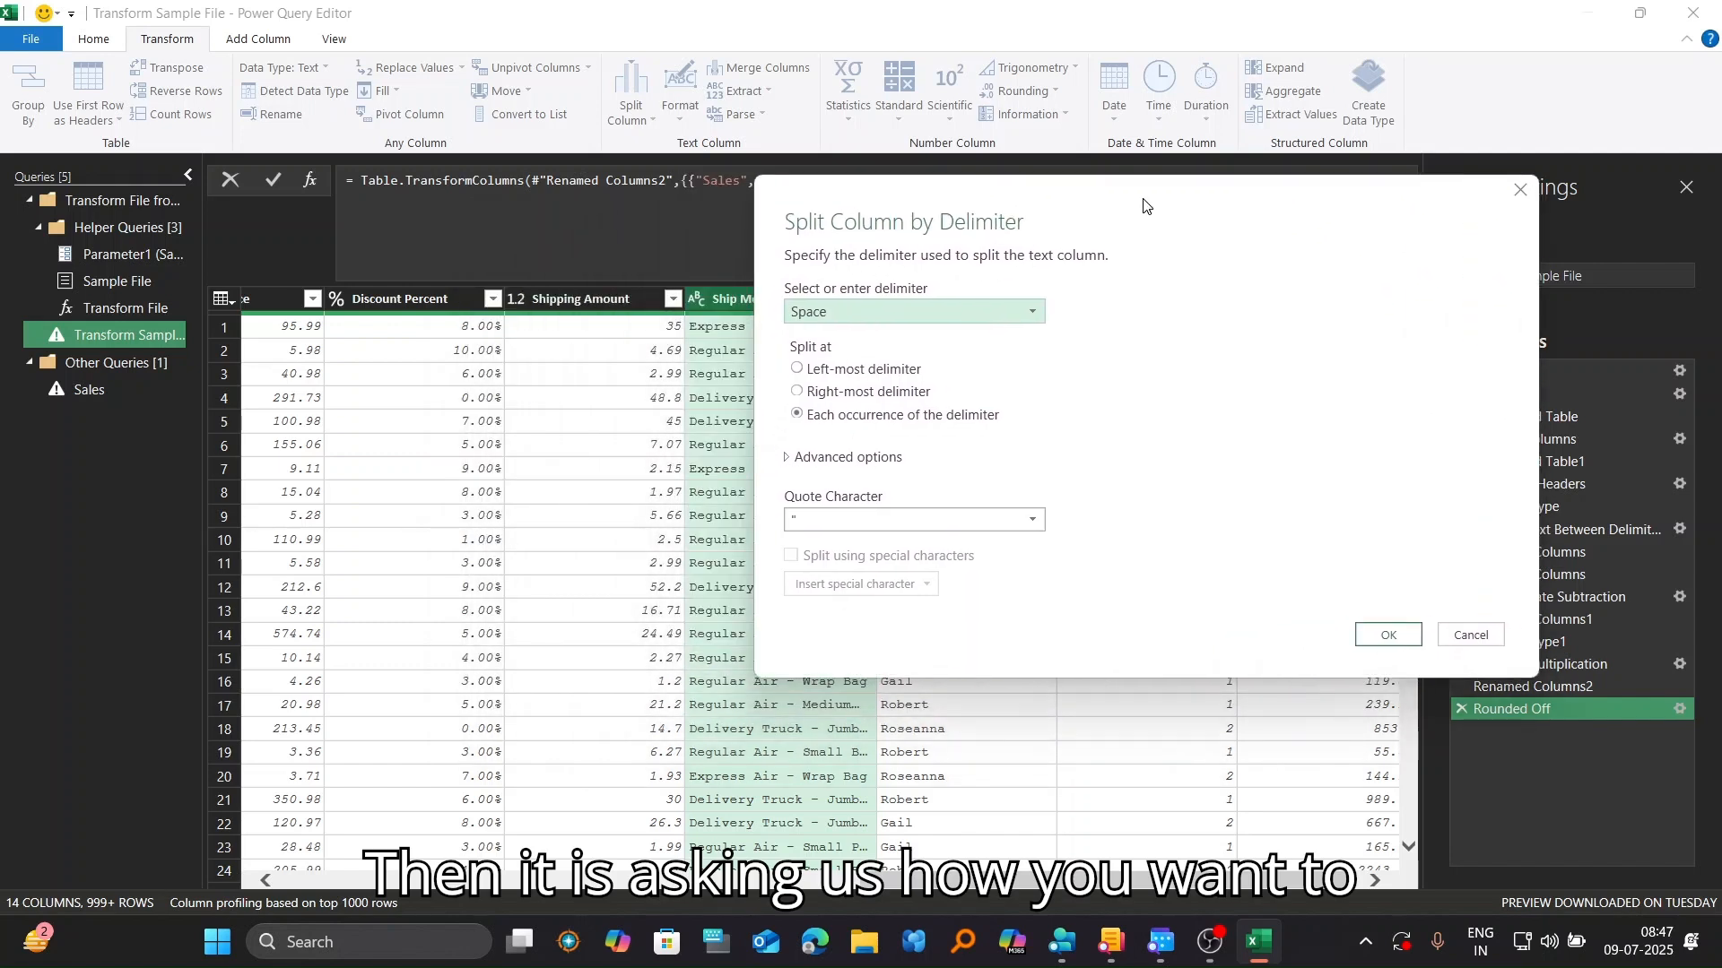
pyautogui.moveTo(1144, 206); pyautogui.dragTo(1282, 283)
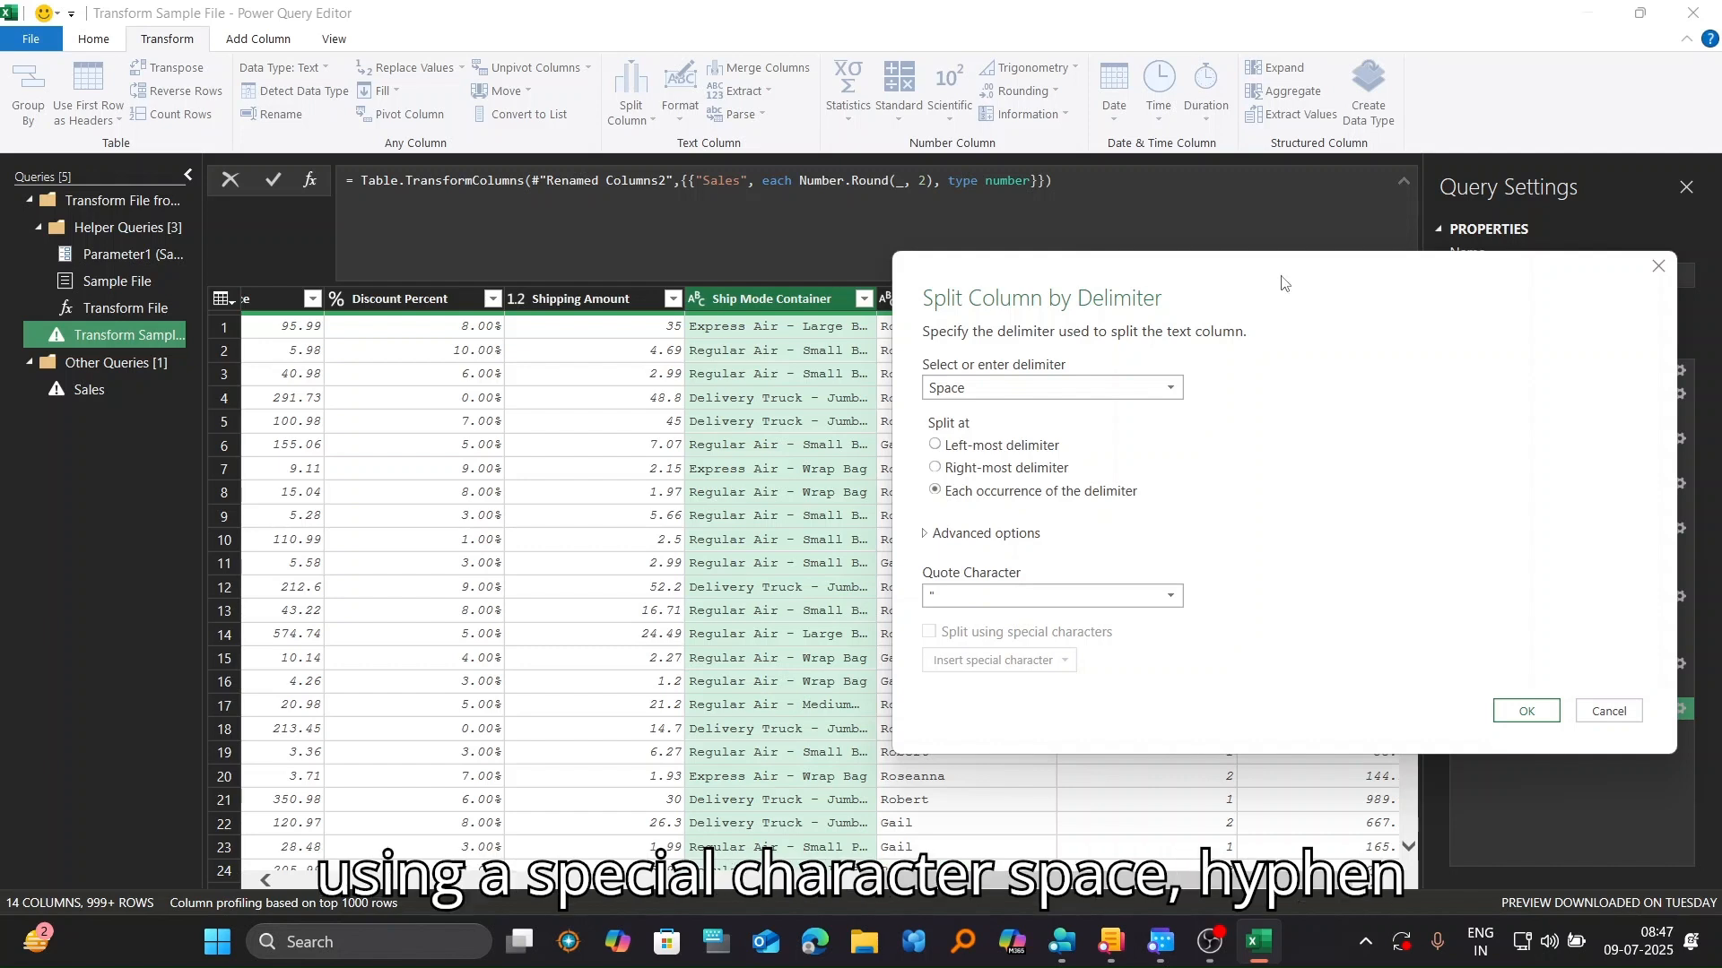
pyautogui.click(1171, 388)
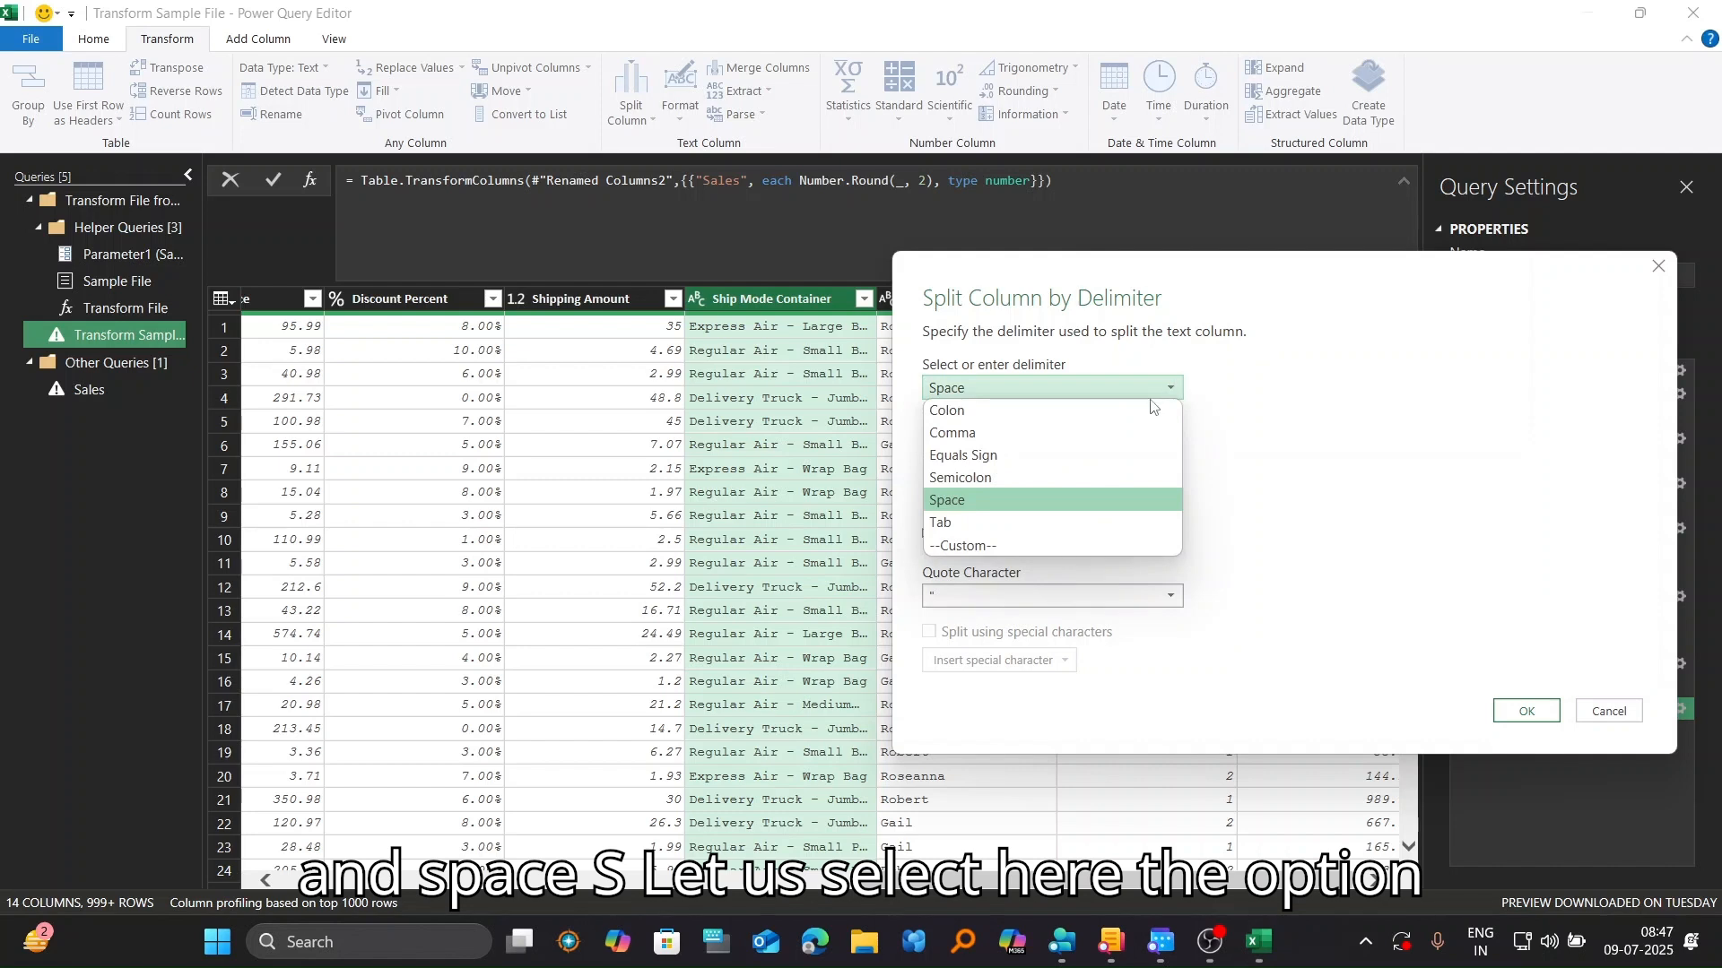
pyautogui.click(1061, 546)
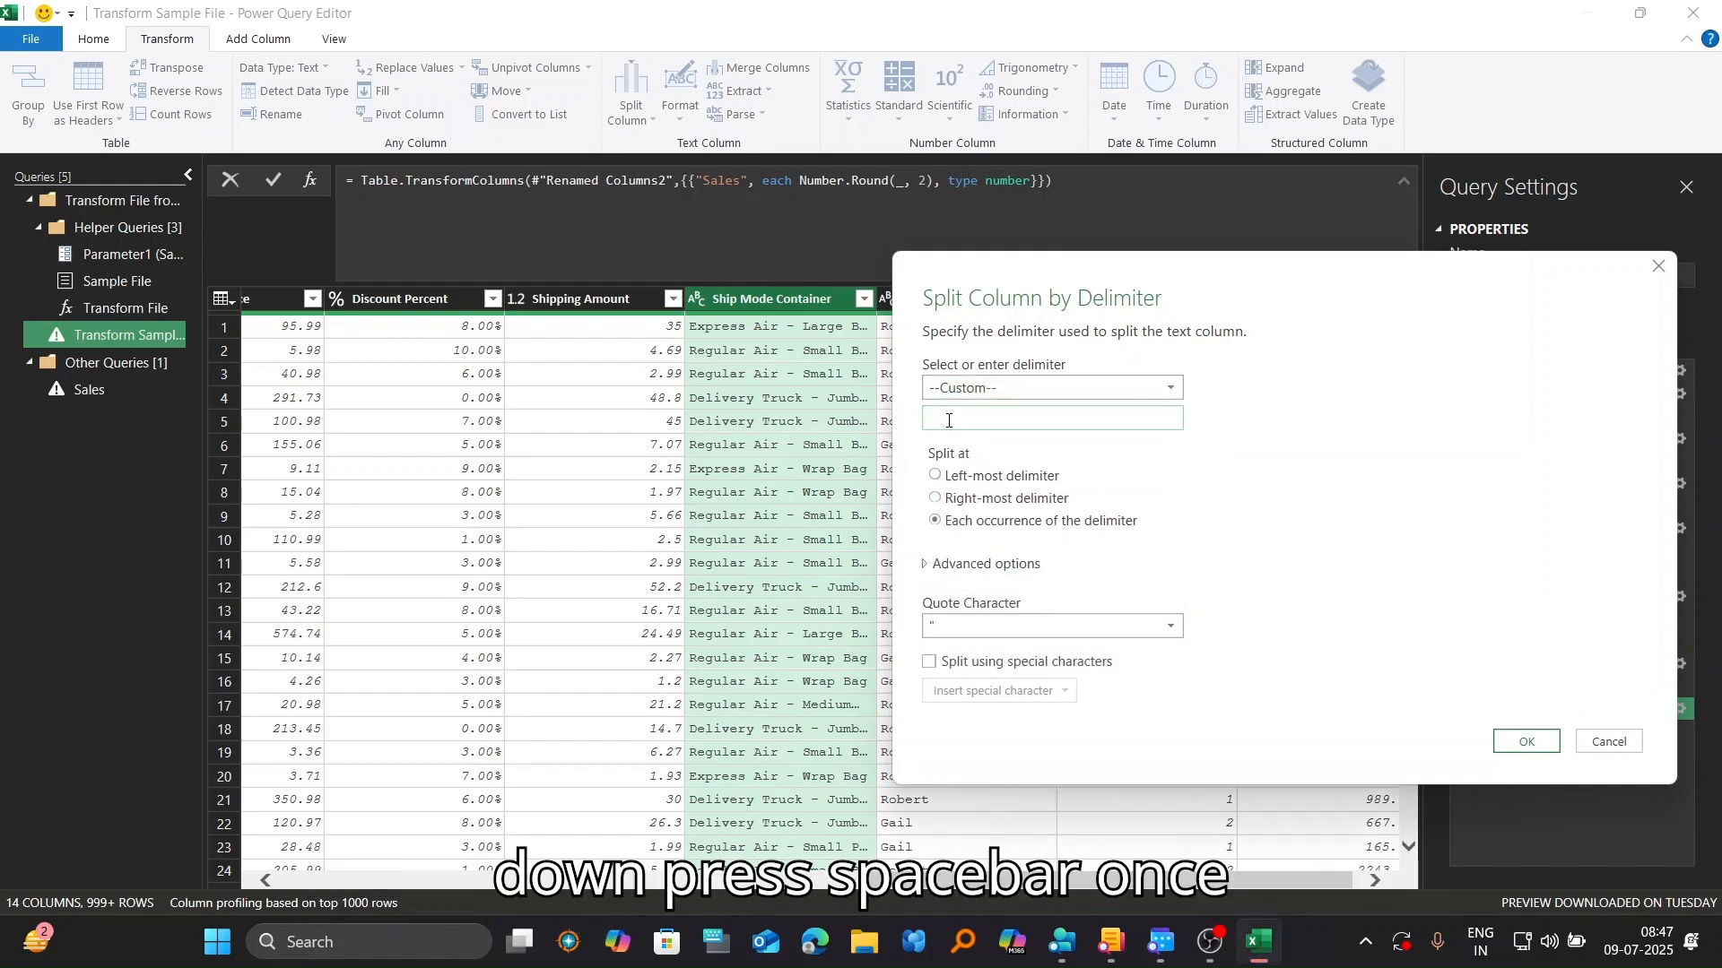
pyautogui.write('-')
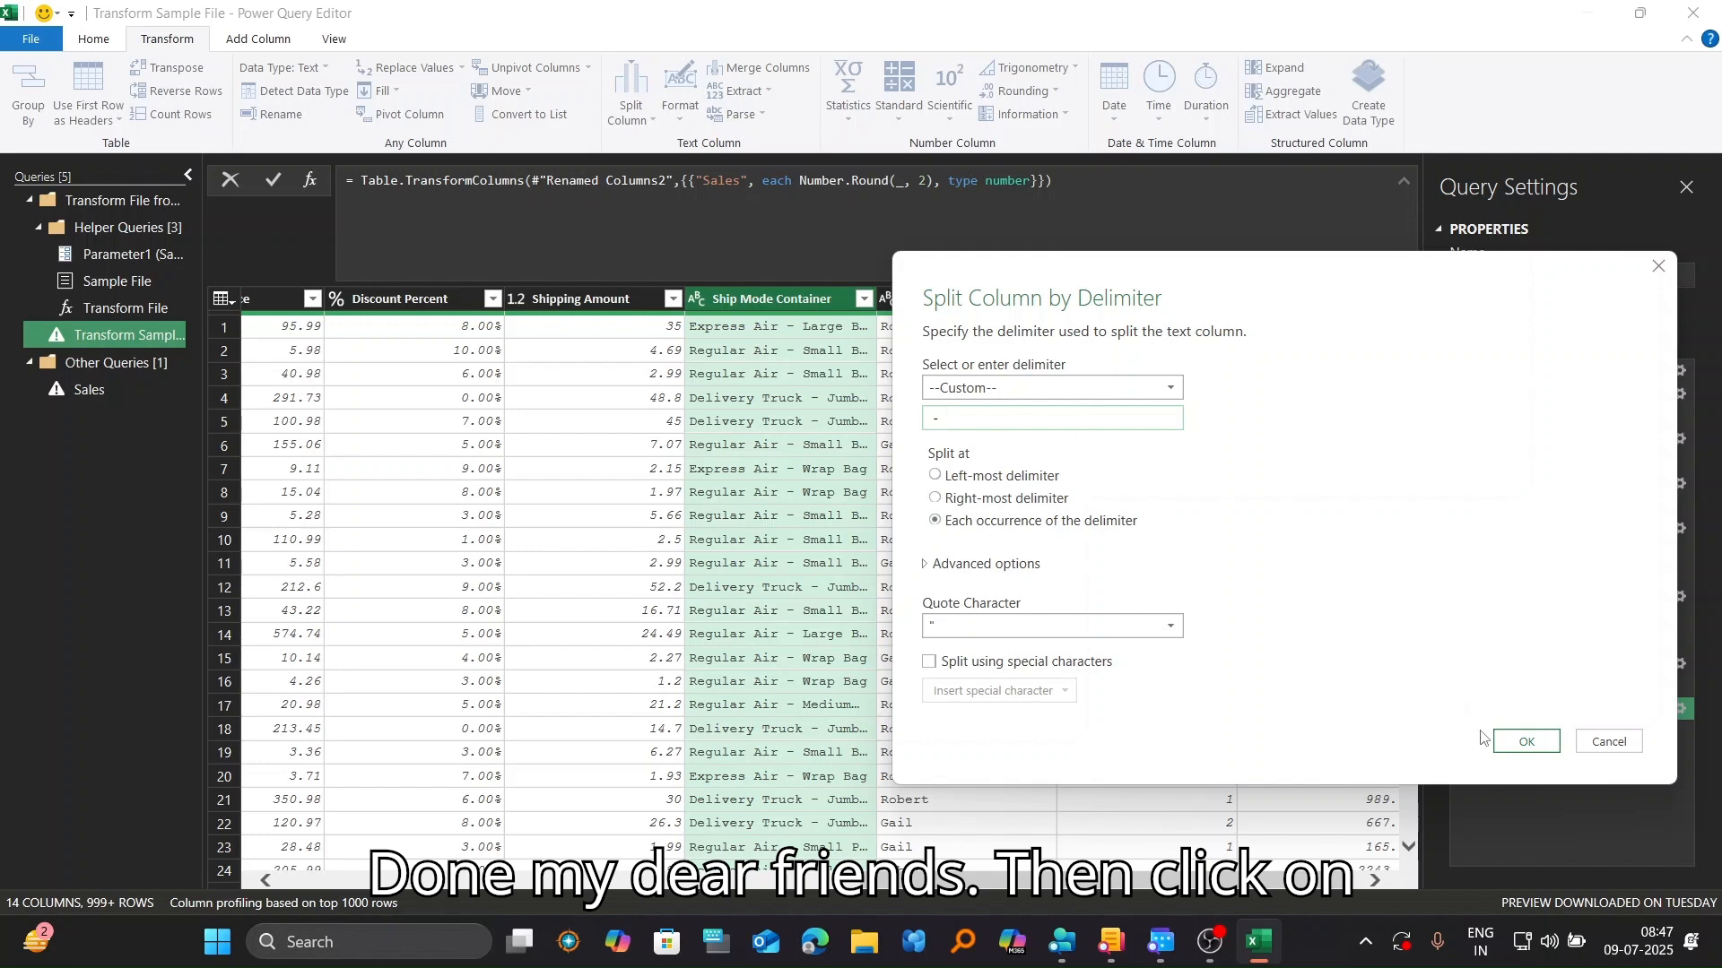
pyautogui.click(1527, 743)
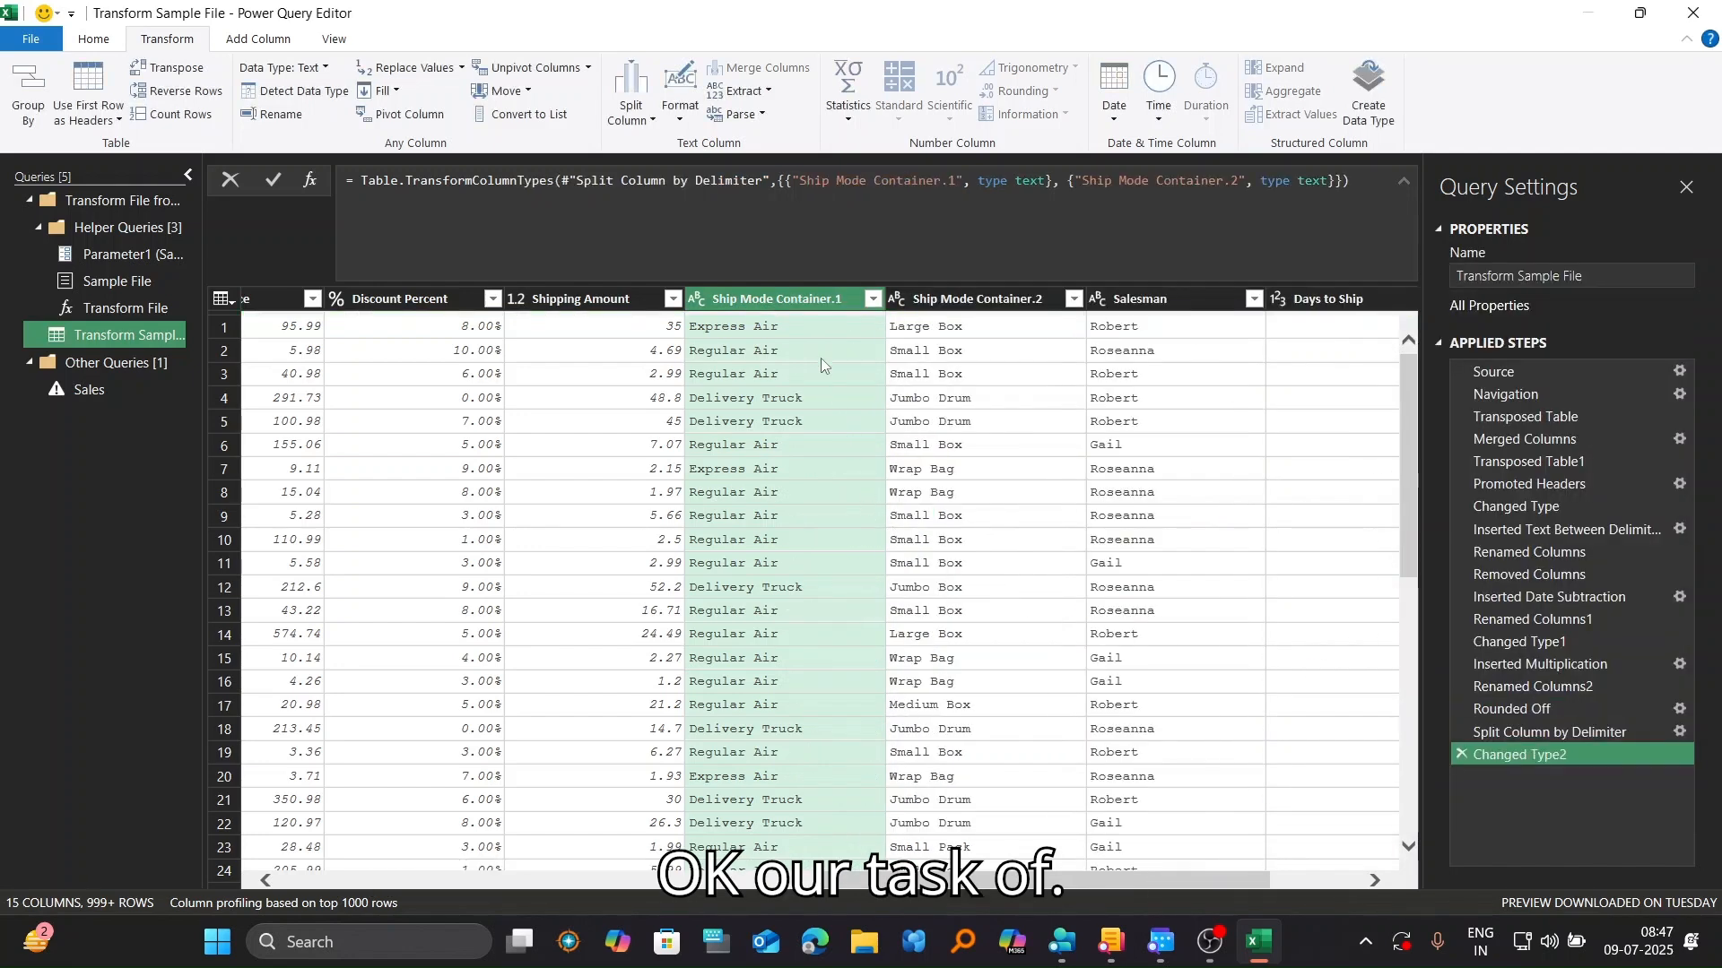
# Step: Rename the Ship Mode Container.1 column as Ship Mode
pyautogui.doubleClick(850, 301)
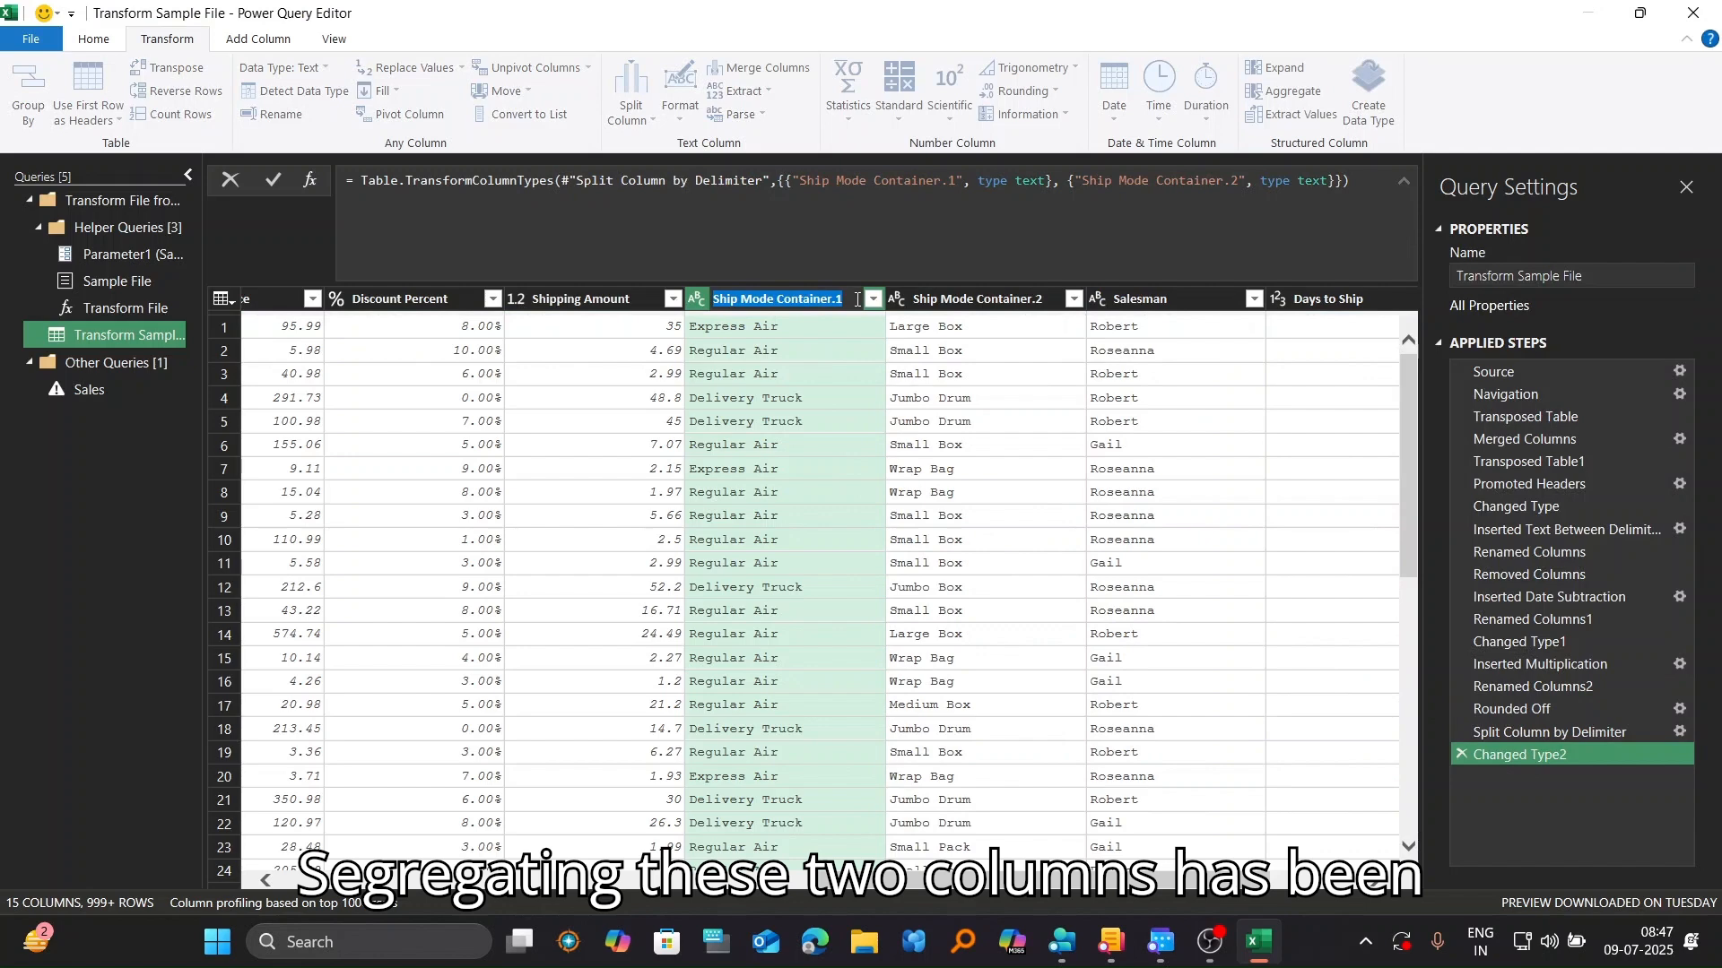
pyautogui.press('BackSpace')
pyautogui.press('BackSpace')
pyautogui.press('BackSpace')
pyautogui.press('BackSpace')
pyautogui.press('BackSpace')
pyautogui.press('BackSpace')
pyautogui.press('BackSpace')
pyautogui.press('BackSpace')
pyautogui.press('BackSpace')
pyautogui.press('BackSpace')
pyautogui.press('BackSpace')
pyautogui.press('BackSpace')
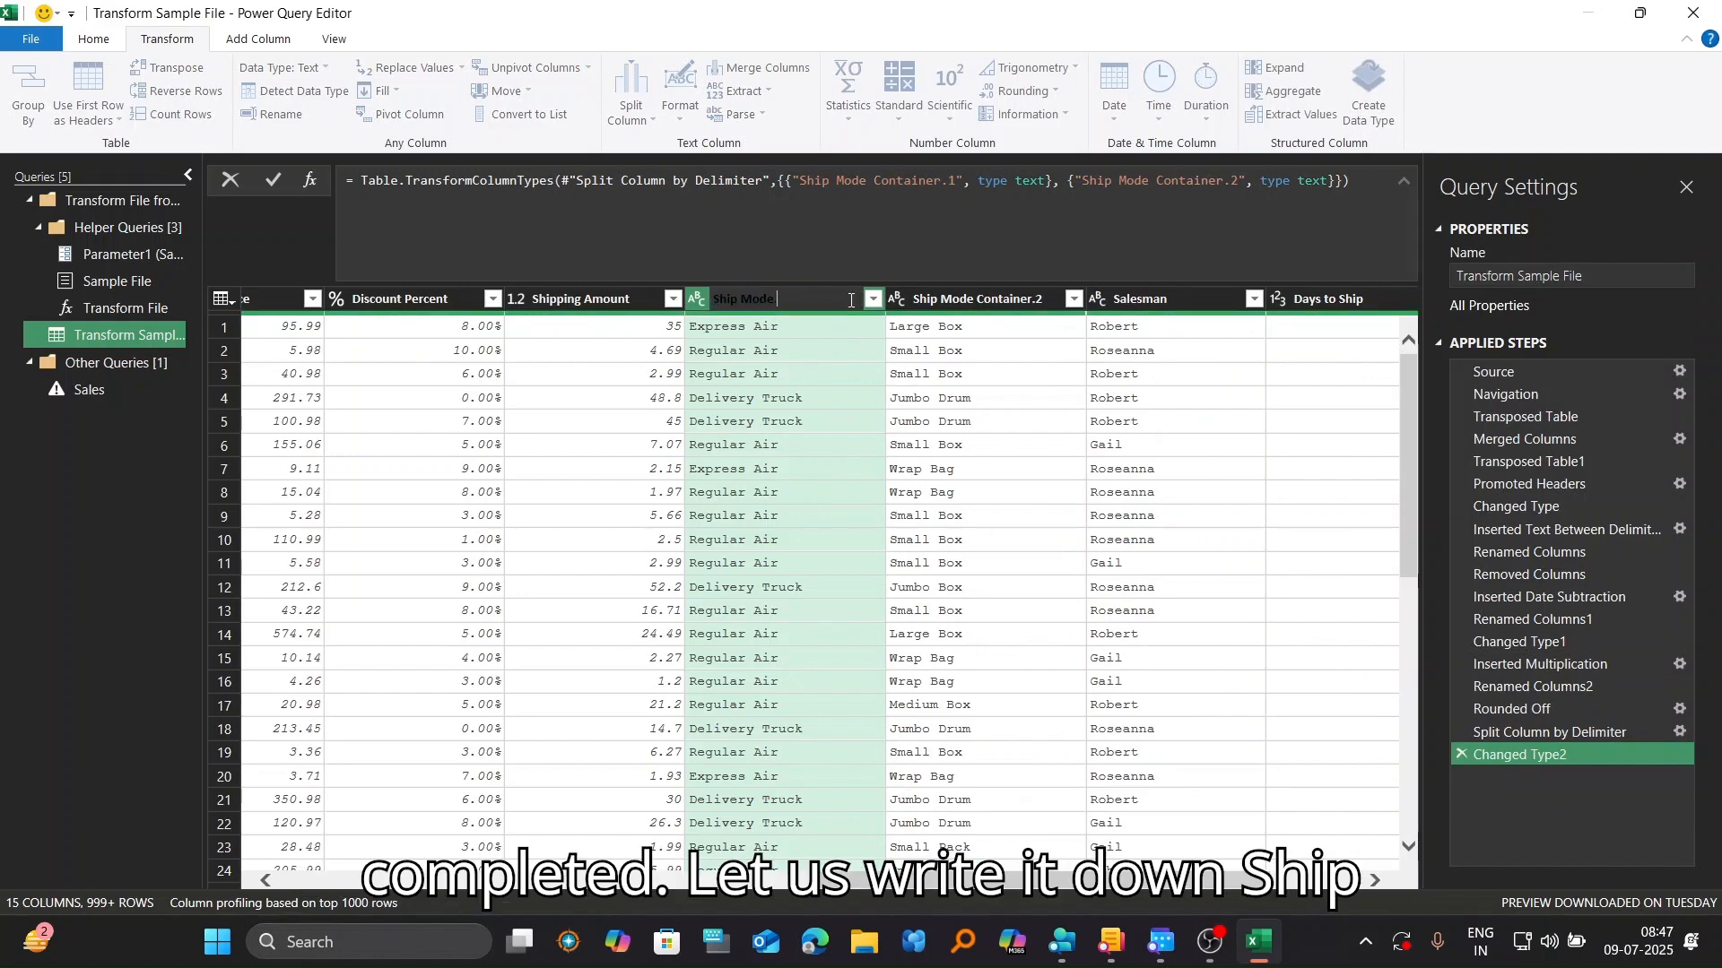
pyautogui.press('Return')
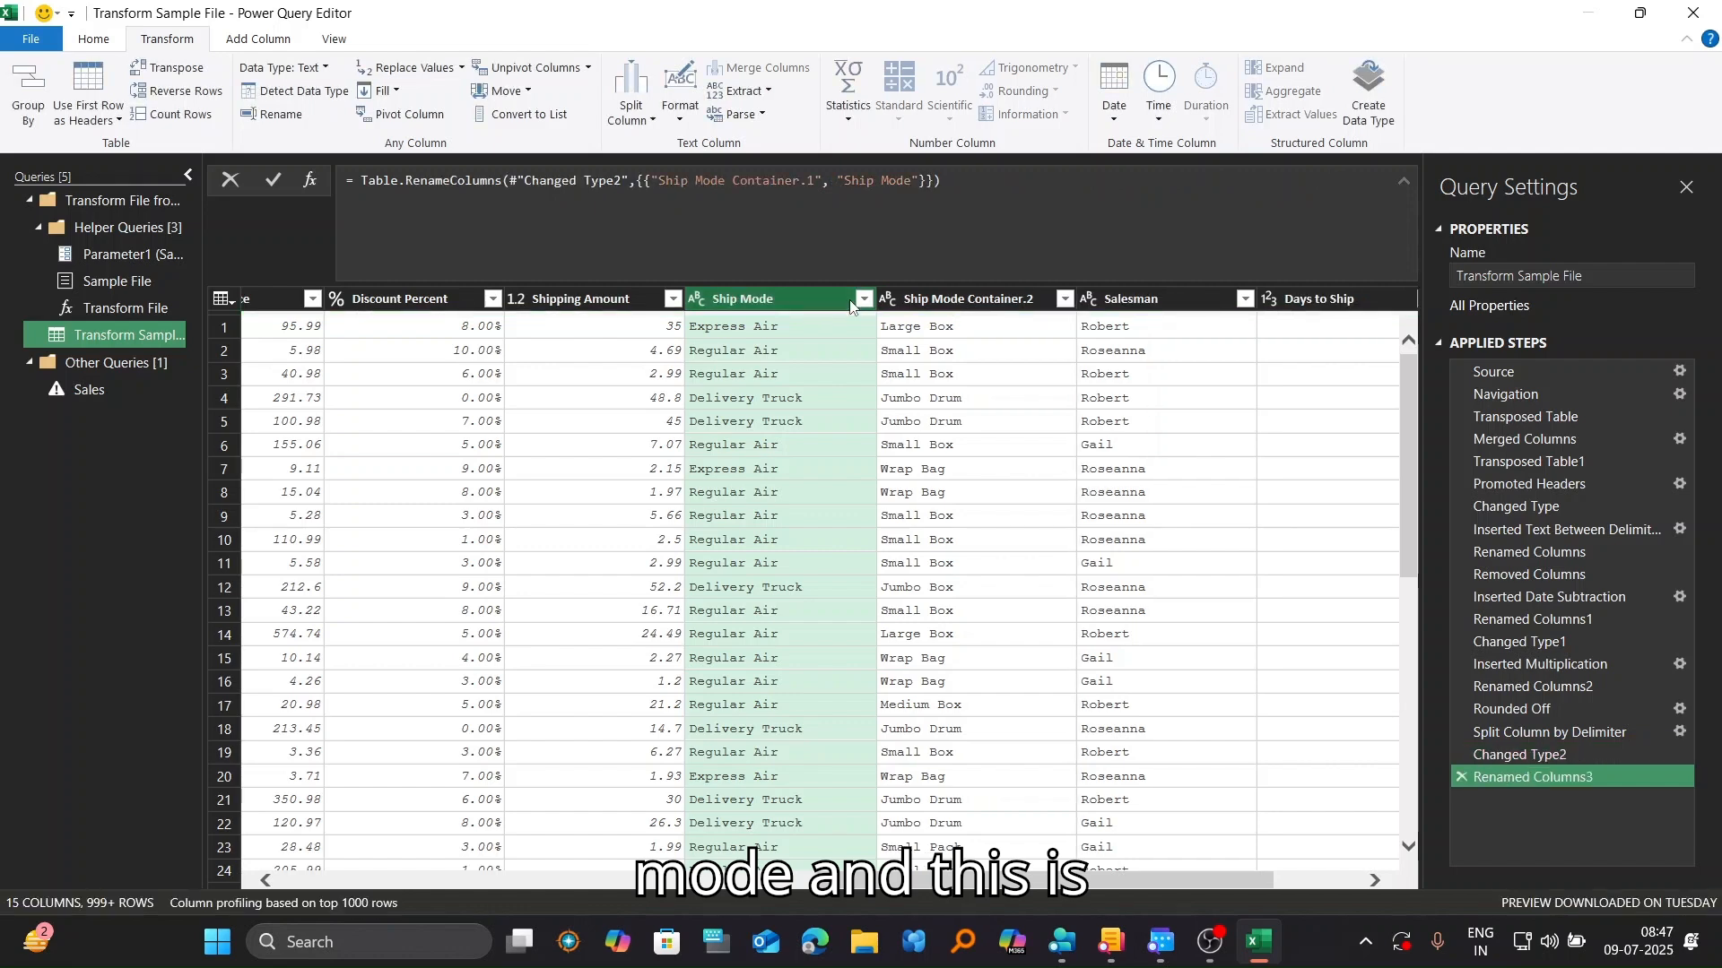
# Step: Rename the Ship Mode Container.2 column as Container
pyautogui.click(983, 300)
pyautogui.doubleClick(983, 302)
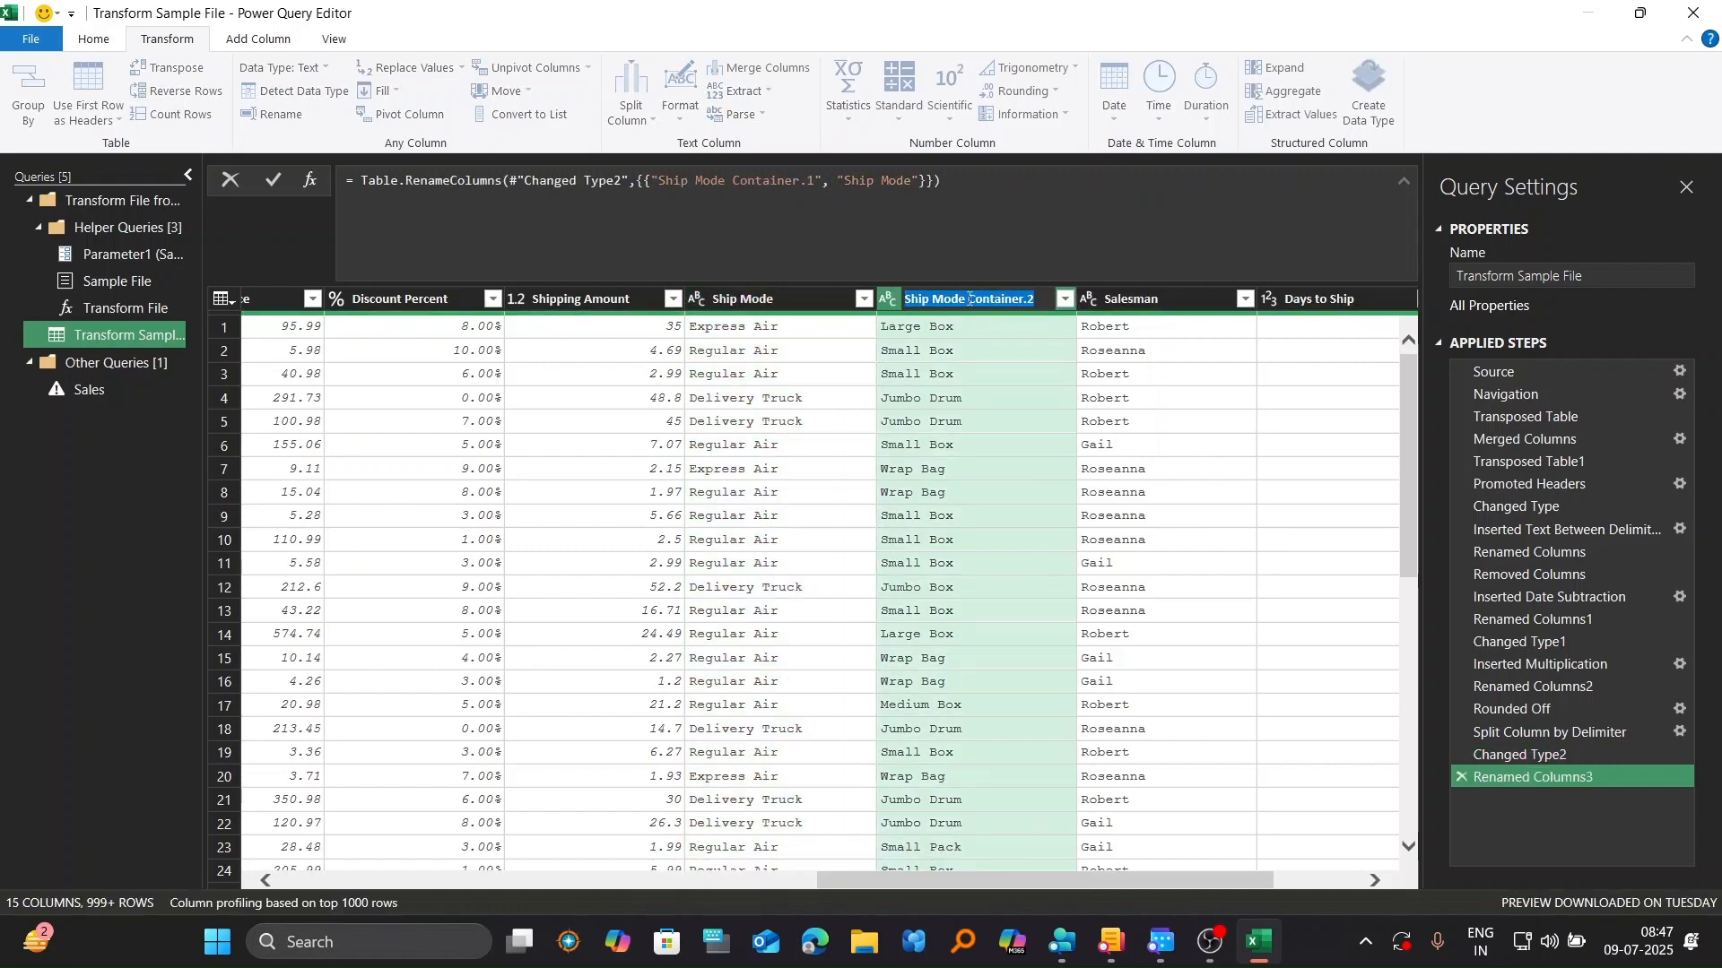
pyautogui.click(972, 302)
pyautogui.press('BackSpace')
pyautogui.press('BackSpace')
pyautogui.press('BackSpace')
pyautogui.press('BackSpace')
pyautogui.press('BackSpace')
pyautogui.press('BackSpace')
pyautogui.press('BackSpace')
pyautogui.press('BackSpace')
pyautogui.press('BackSpace')
pyautogui.press('BackSpace')
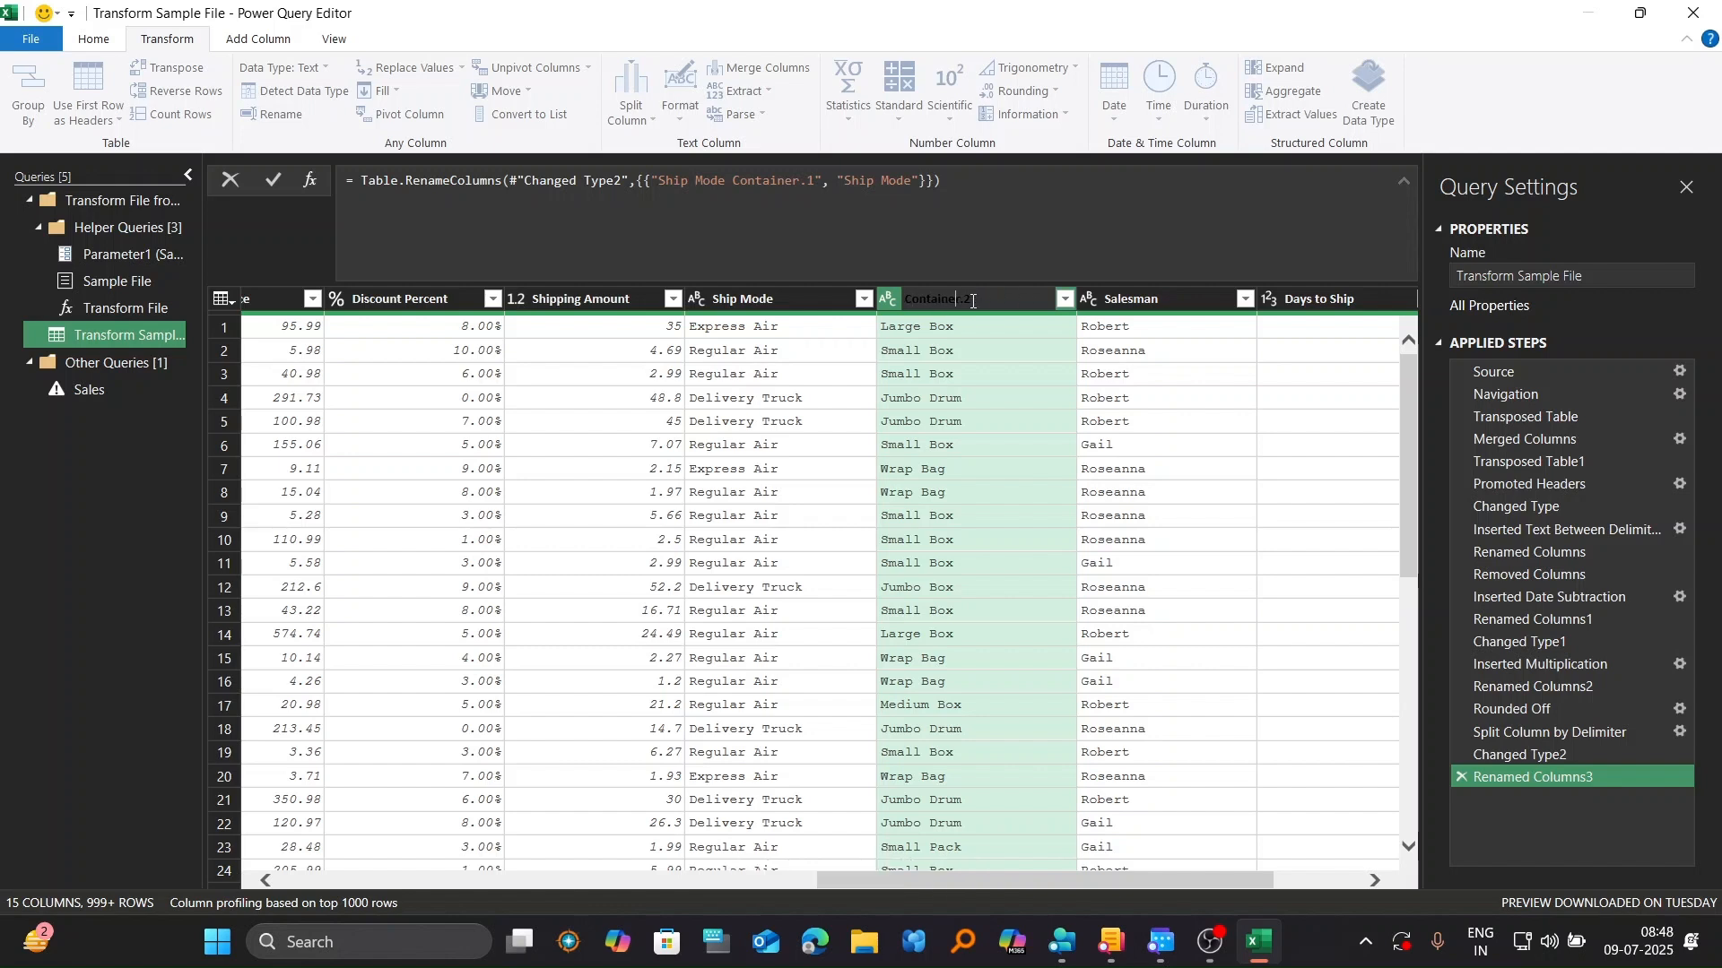
pyautogui.press('BackSpace')
pyautogui.press('Return')
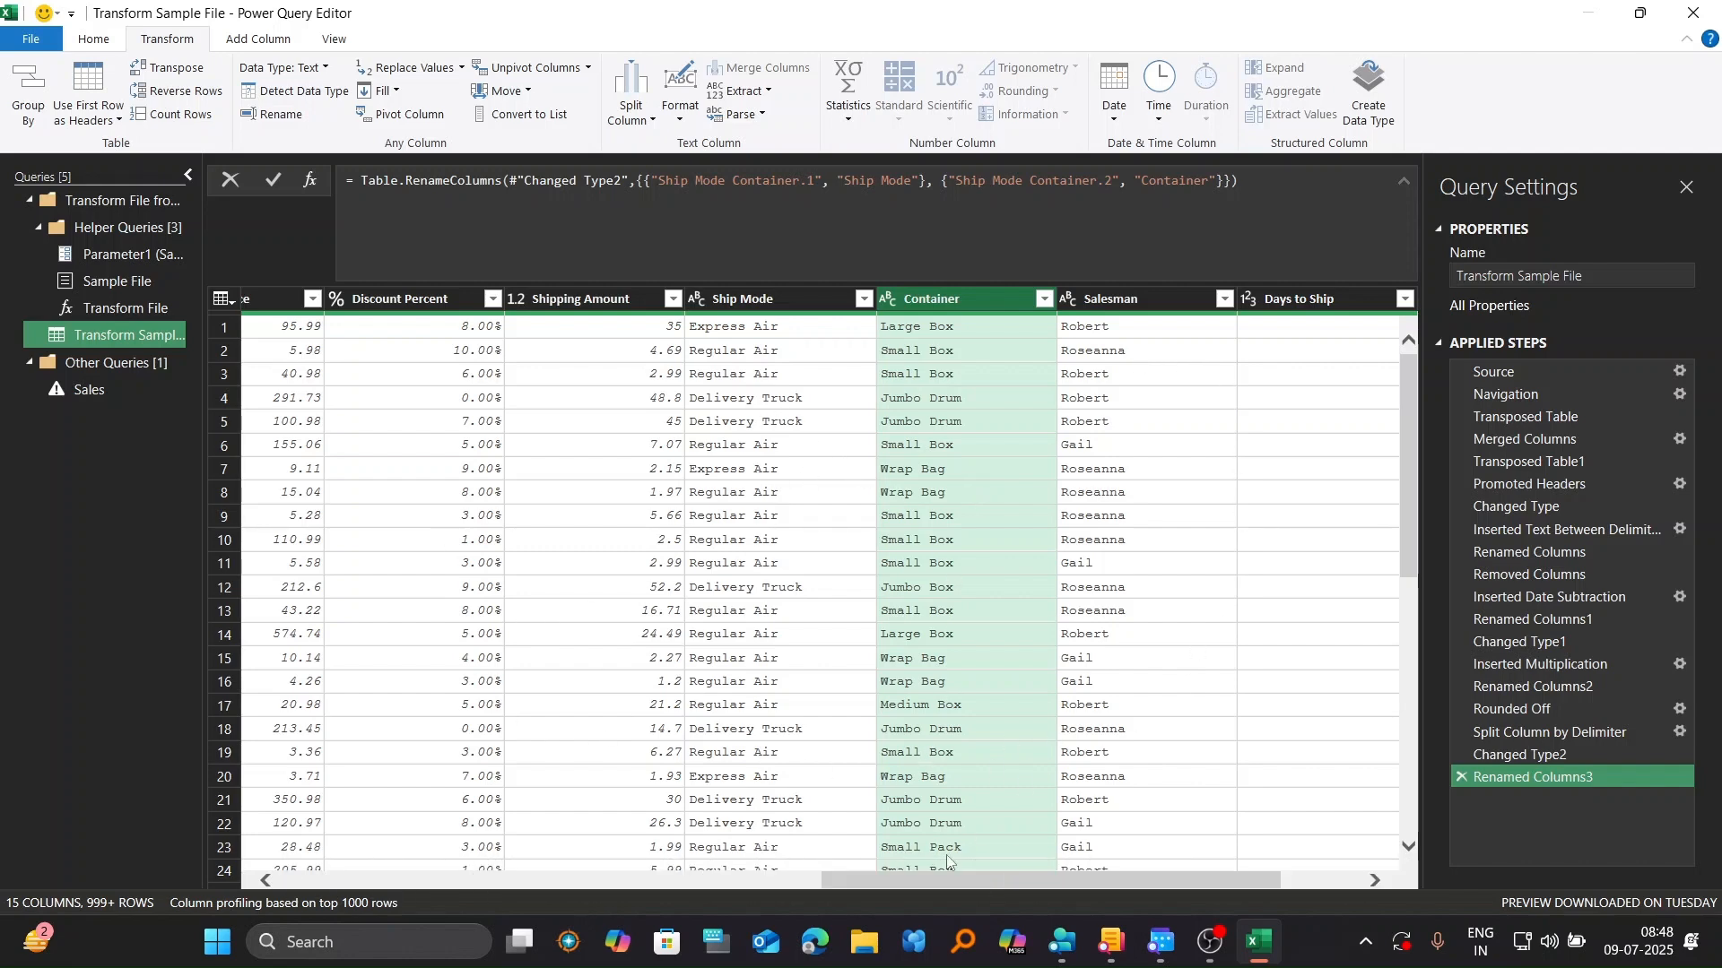
pyautogui.moveTo(966, 892); pyautogui.dragTo(417, 885)
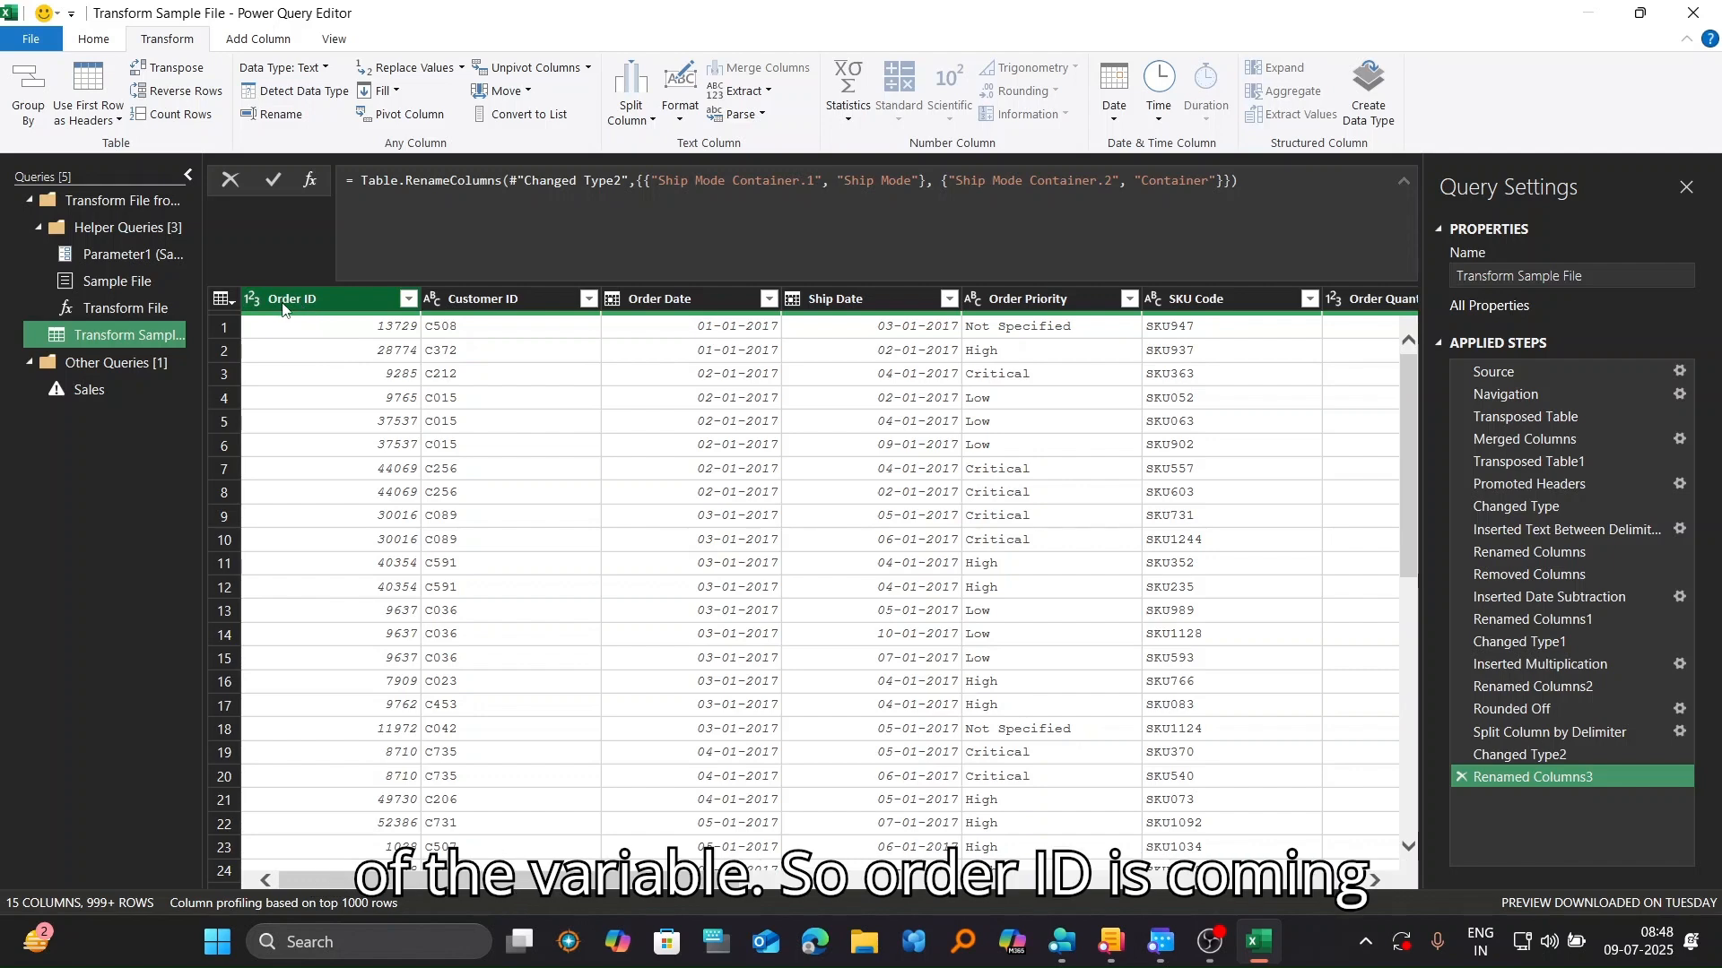
pyautogui.click(537, 309)
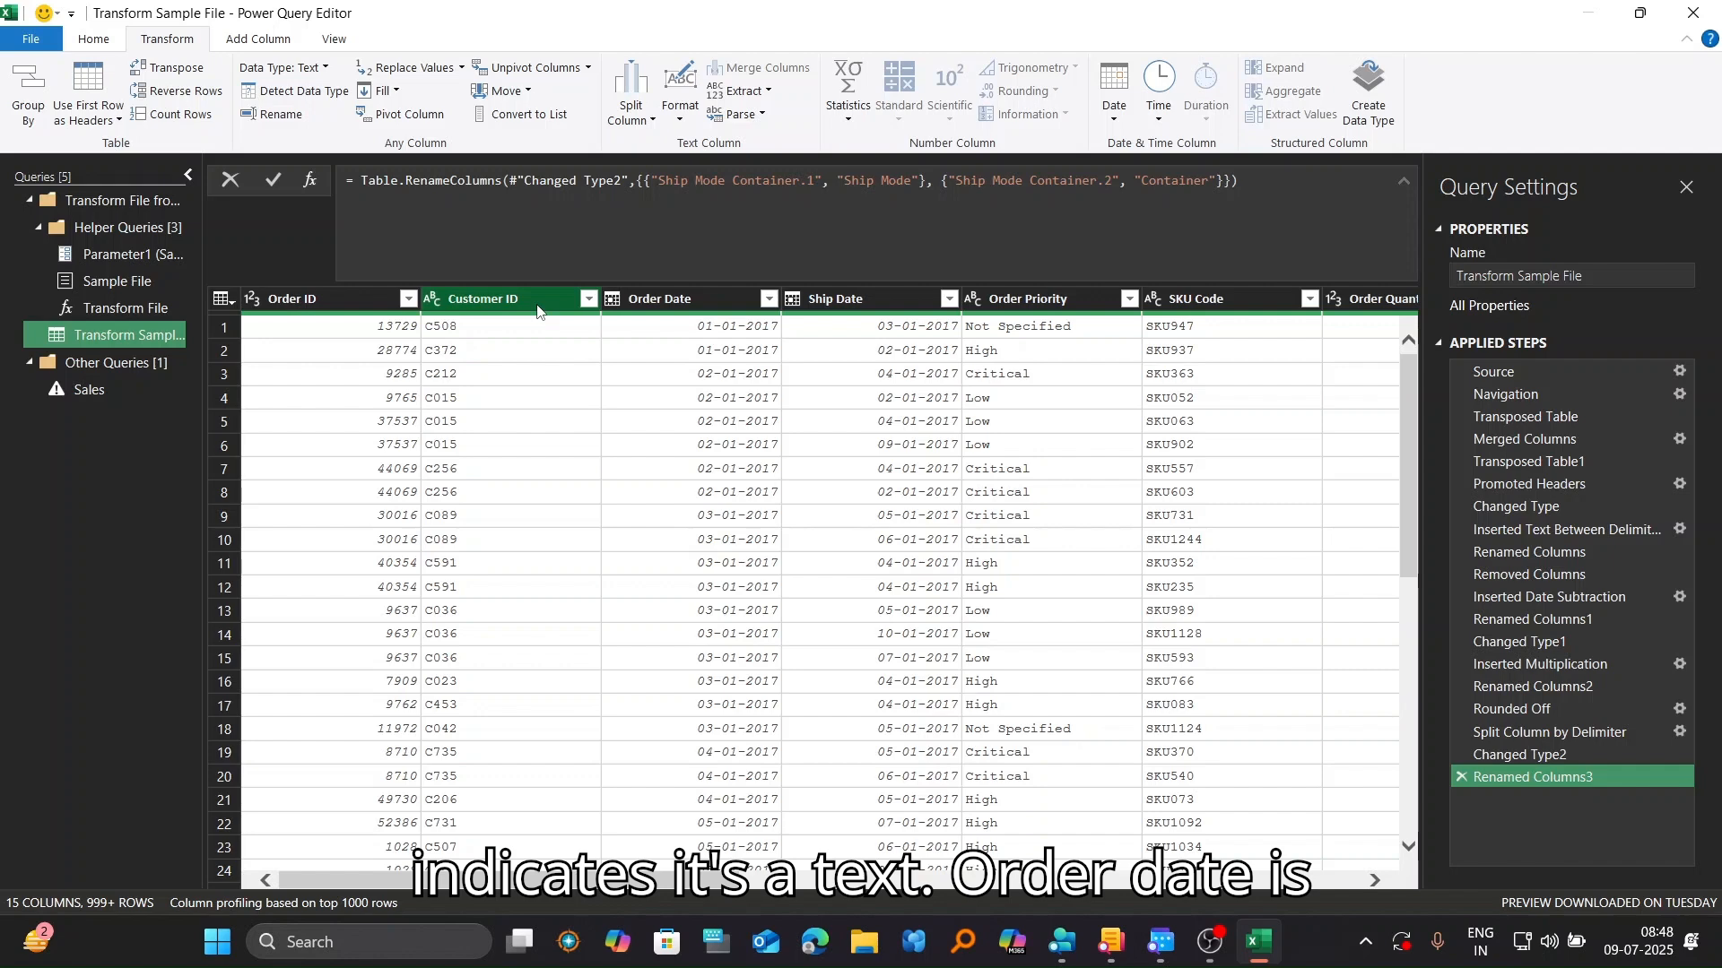
pyautogui.click(629, 305)
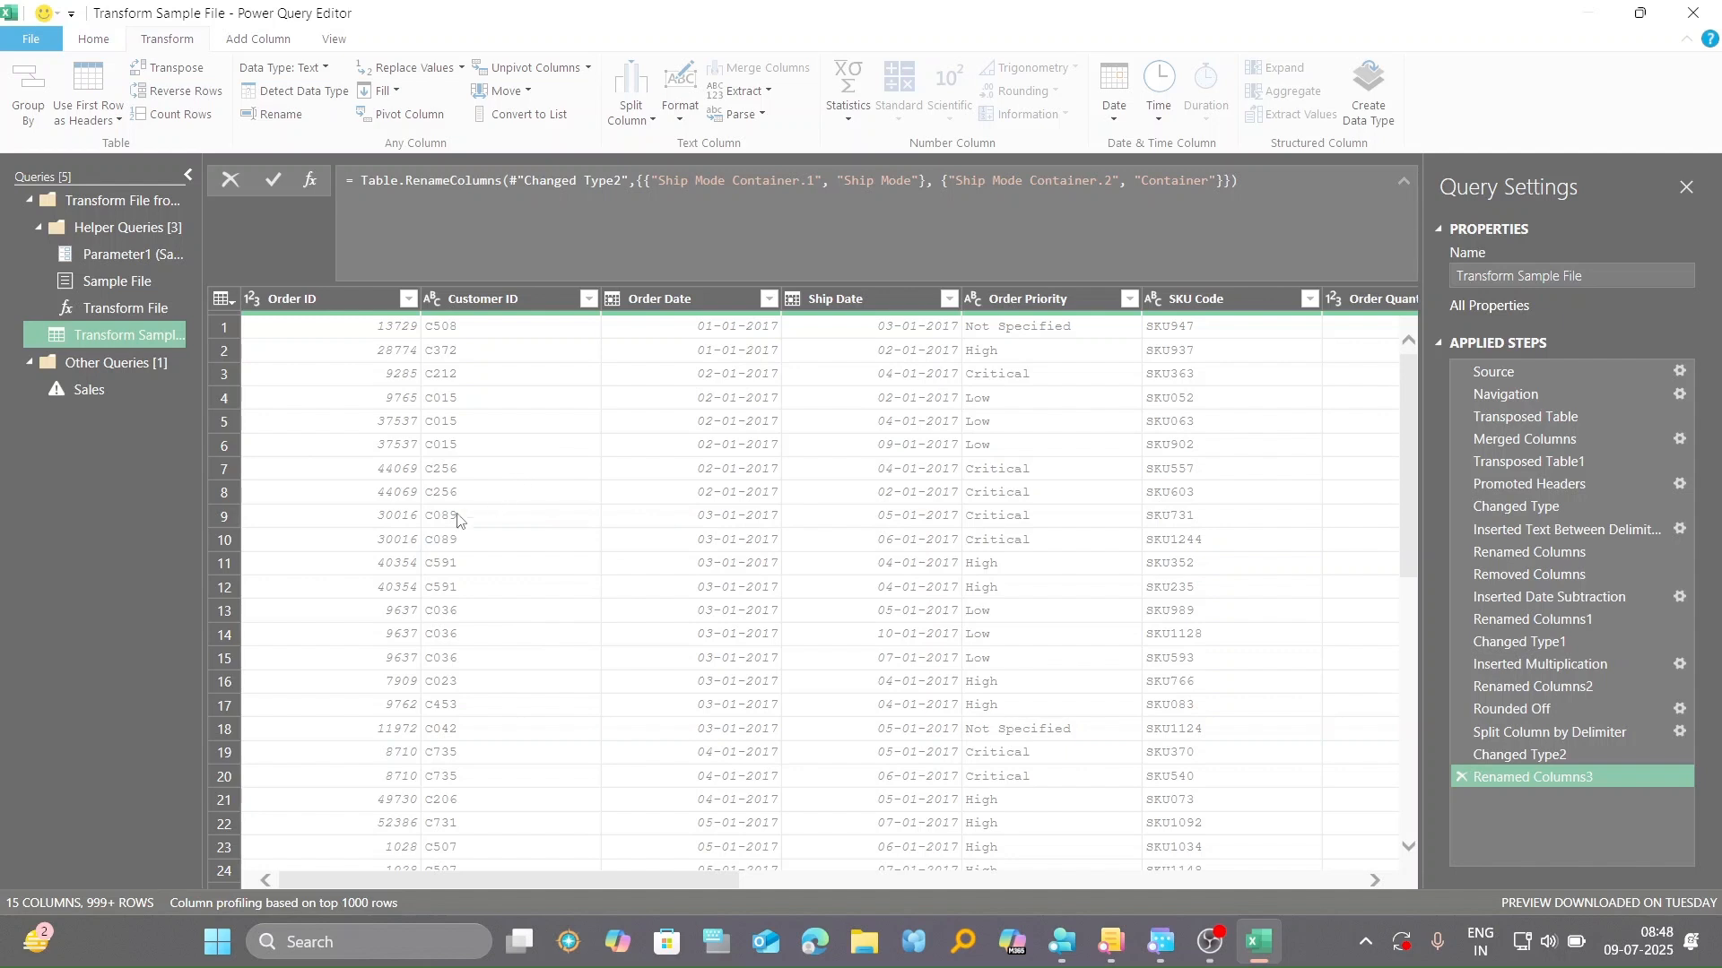
# Step: In the Sales query, delete the last Changed Type step and remove the Source.Name column
pyautogui.click(90, 391)
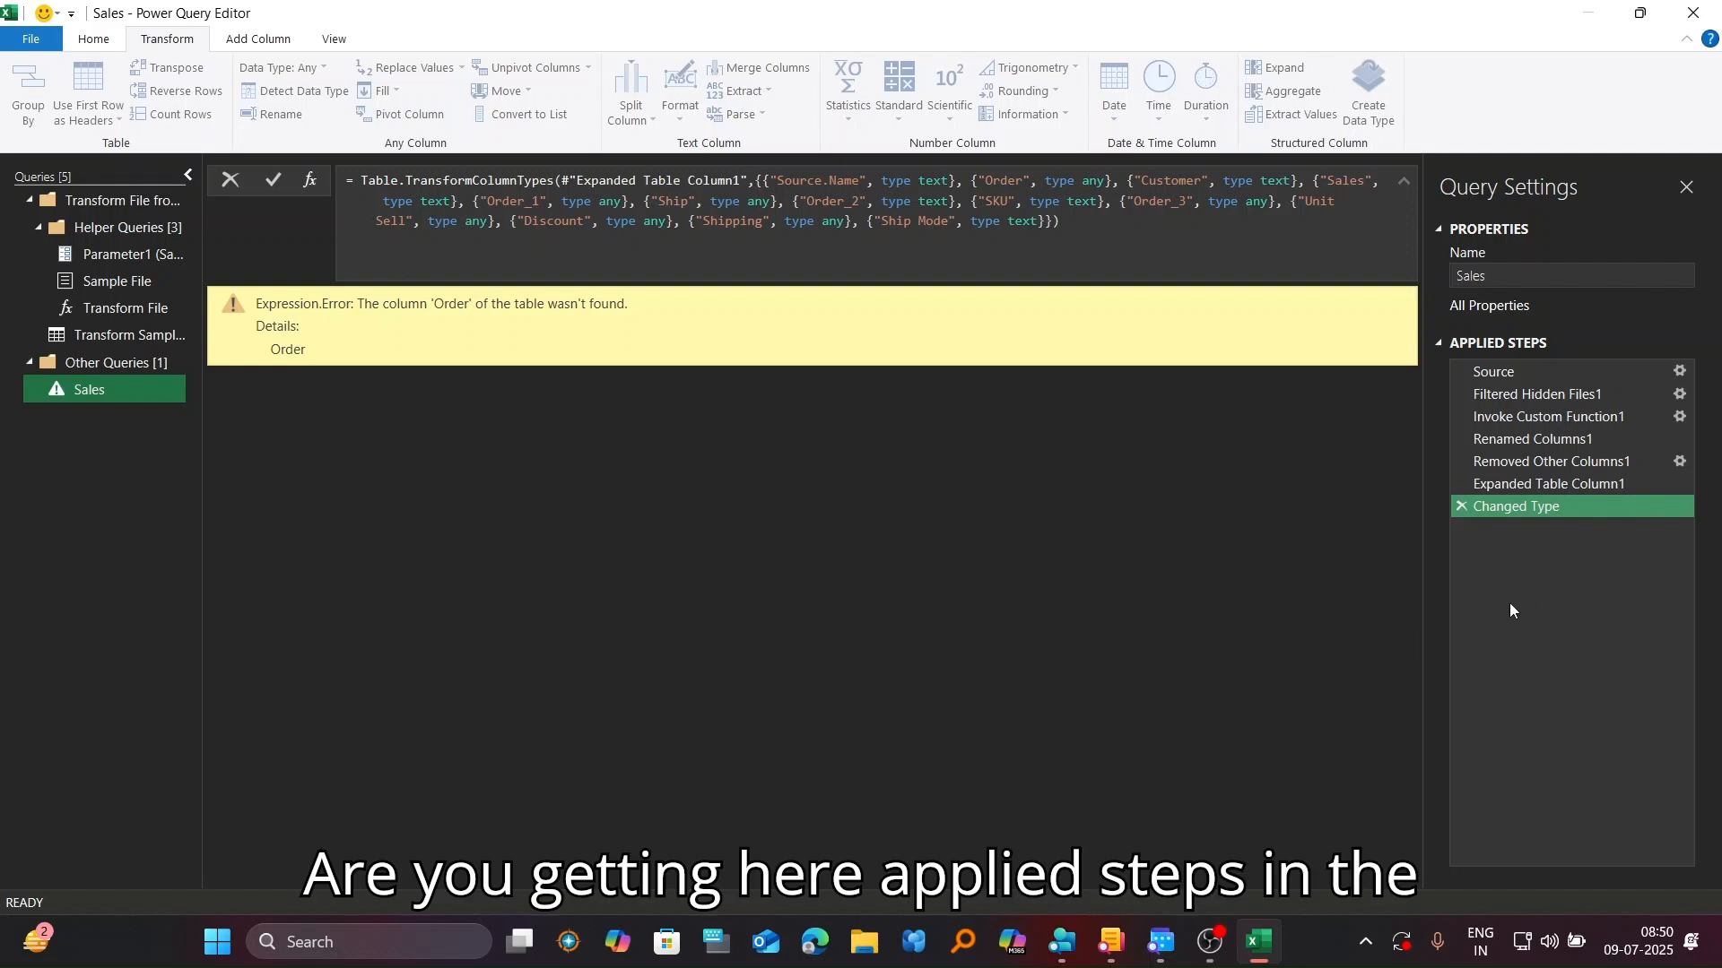
pyautogui.click(1458, 507)
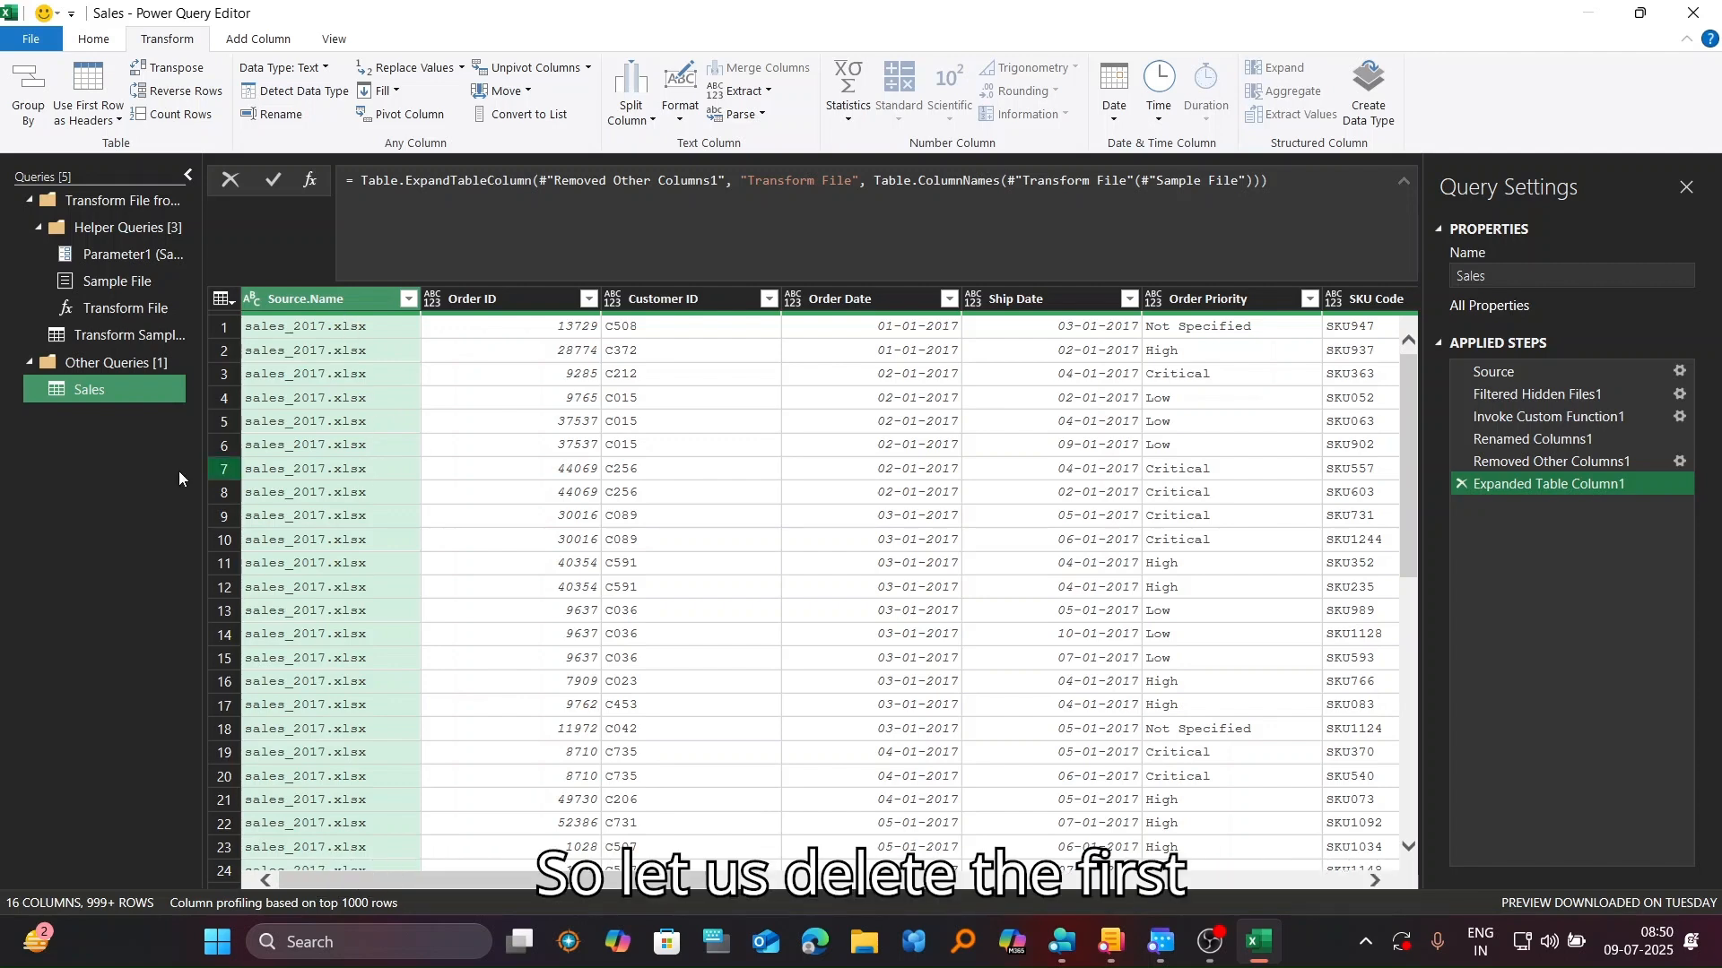
pyautogui.rightClick(320, 307)
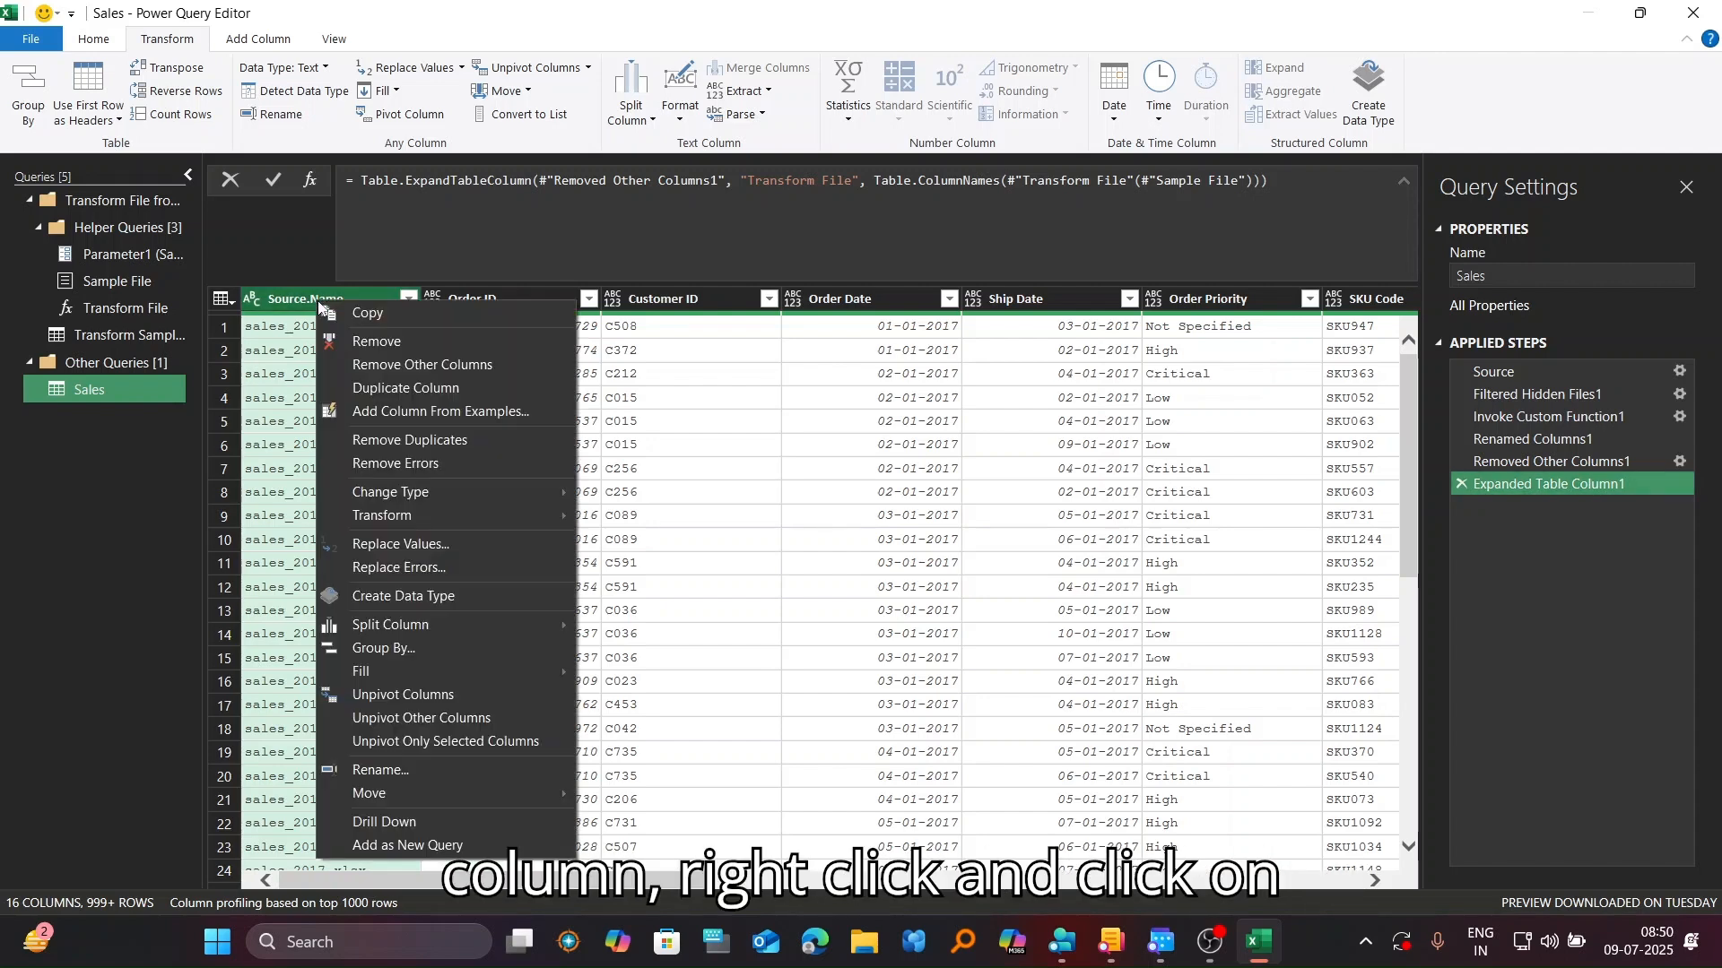
pyautogui.click(367, 341)
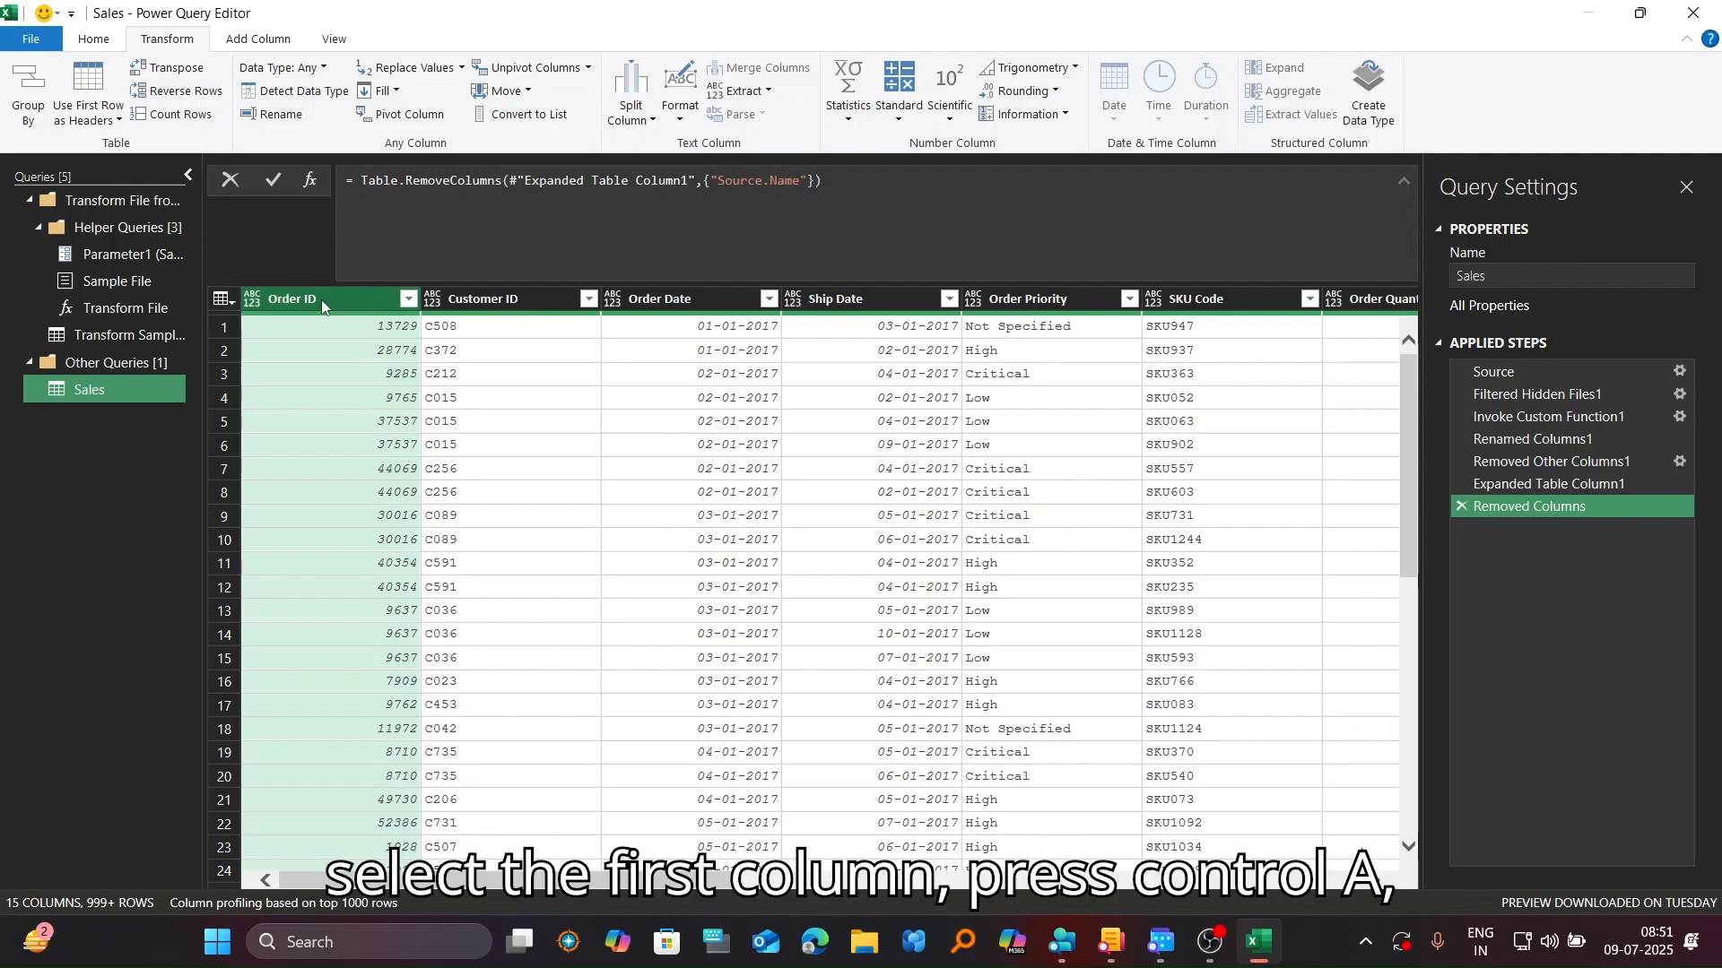
# Step: Select all columns of the Sales query and detect their data types automatically
pyautogui.hotkey('ctrl', 'a')
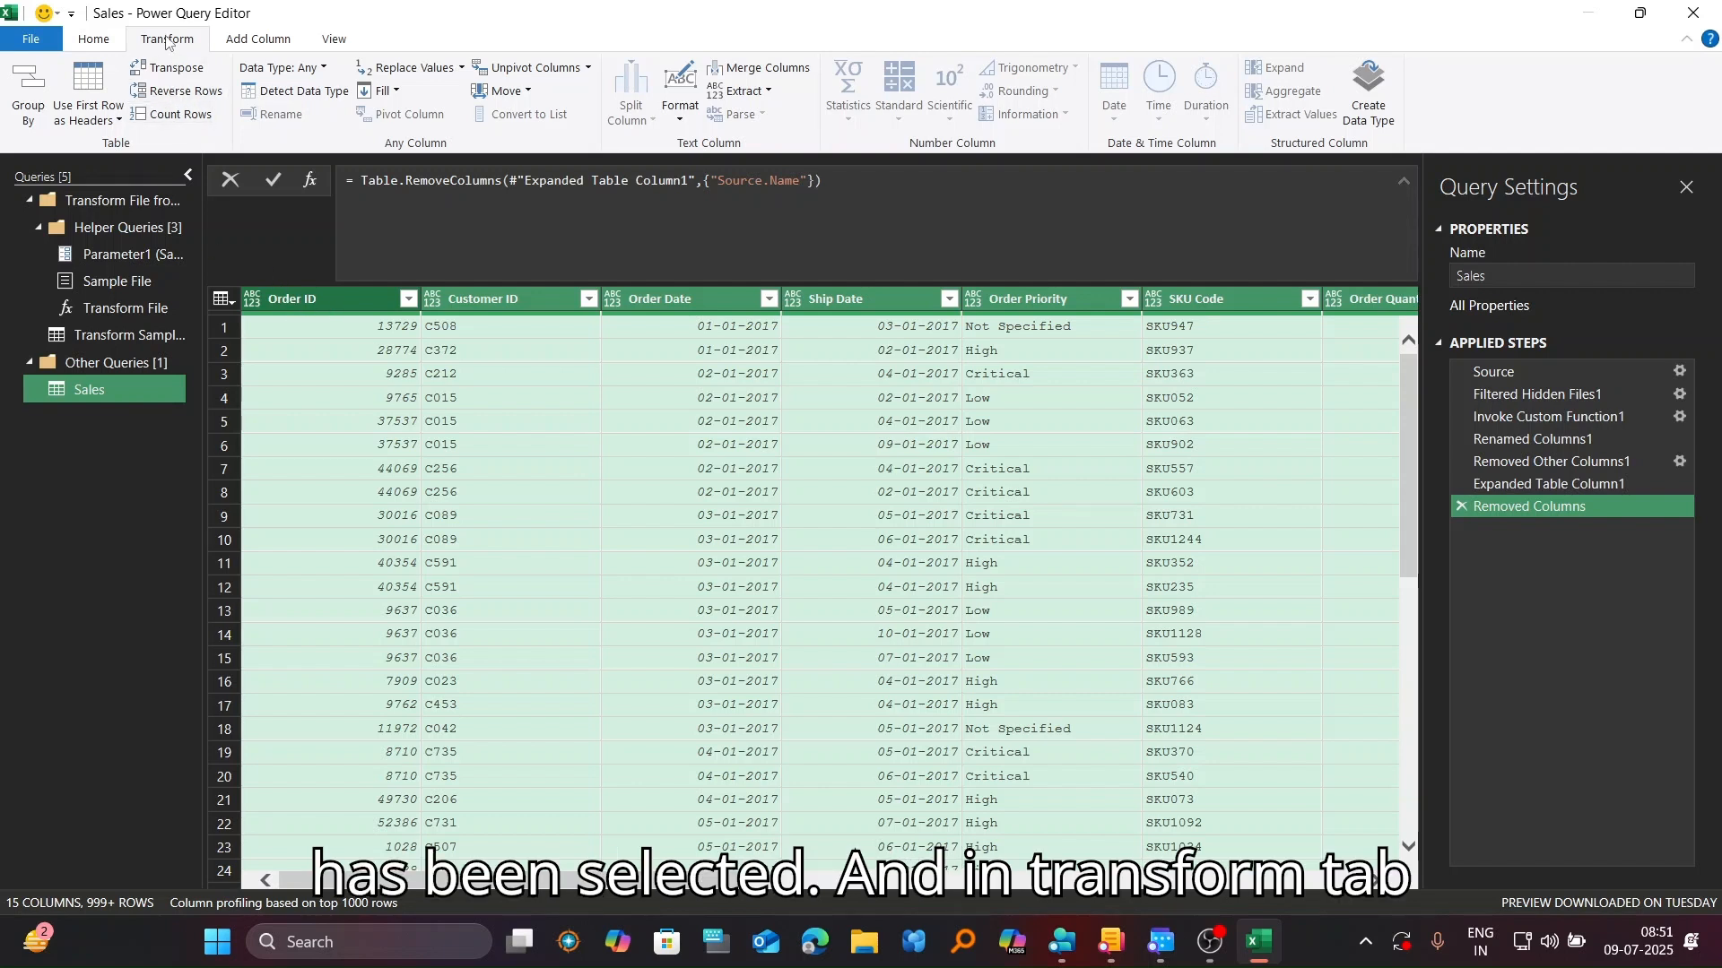
pyautogui.click(298, 93)
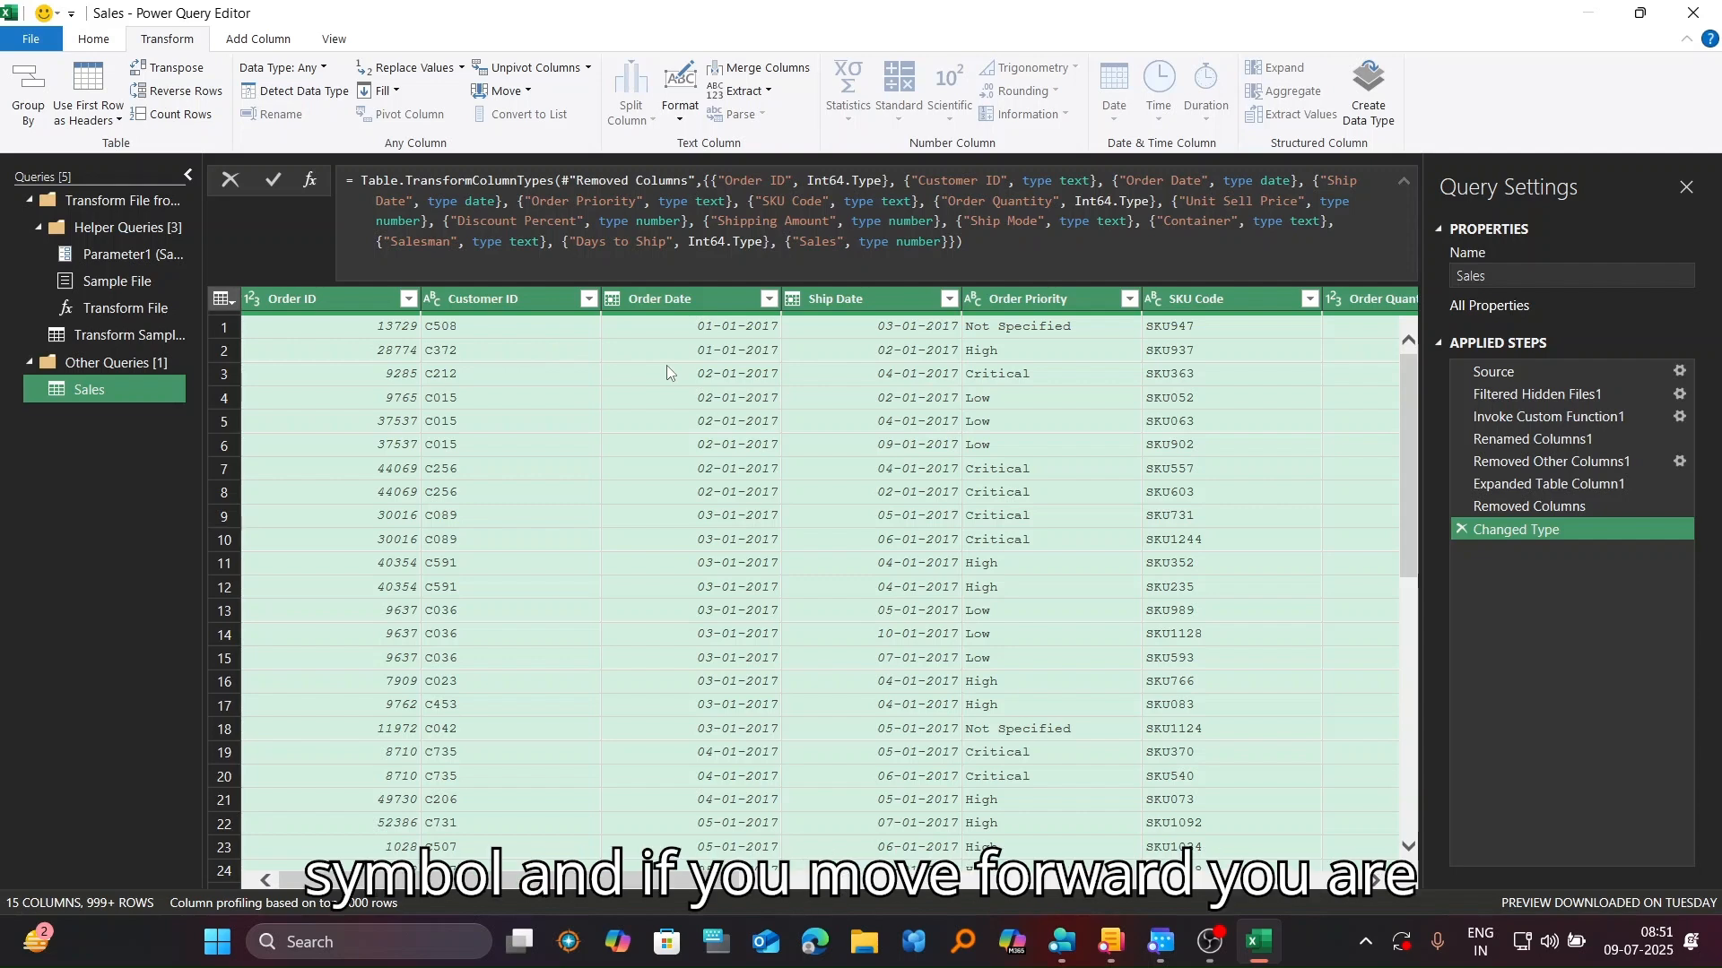
pyautogui.moveTo(633, 886); pyautogui.dragTo(643, 818)
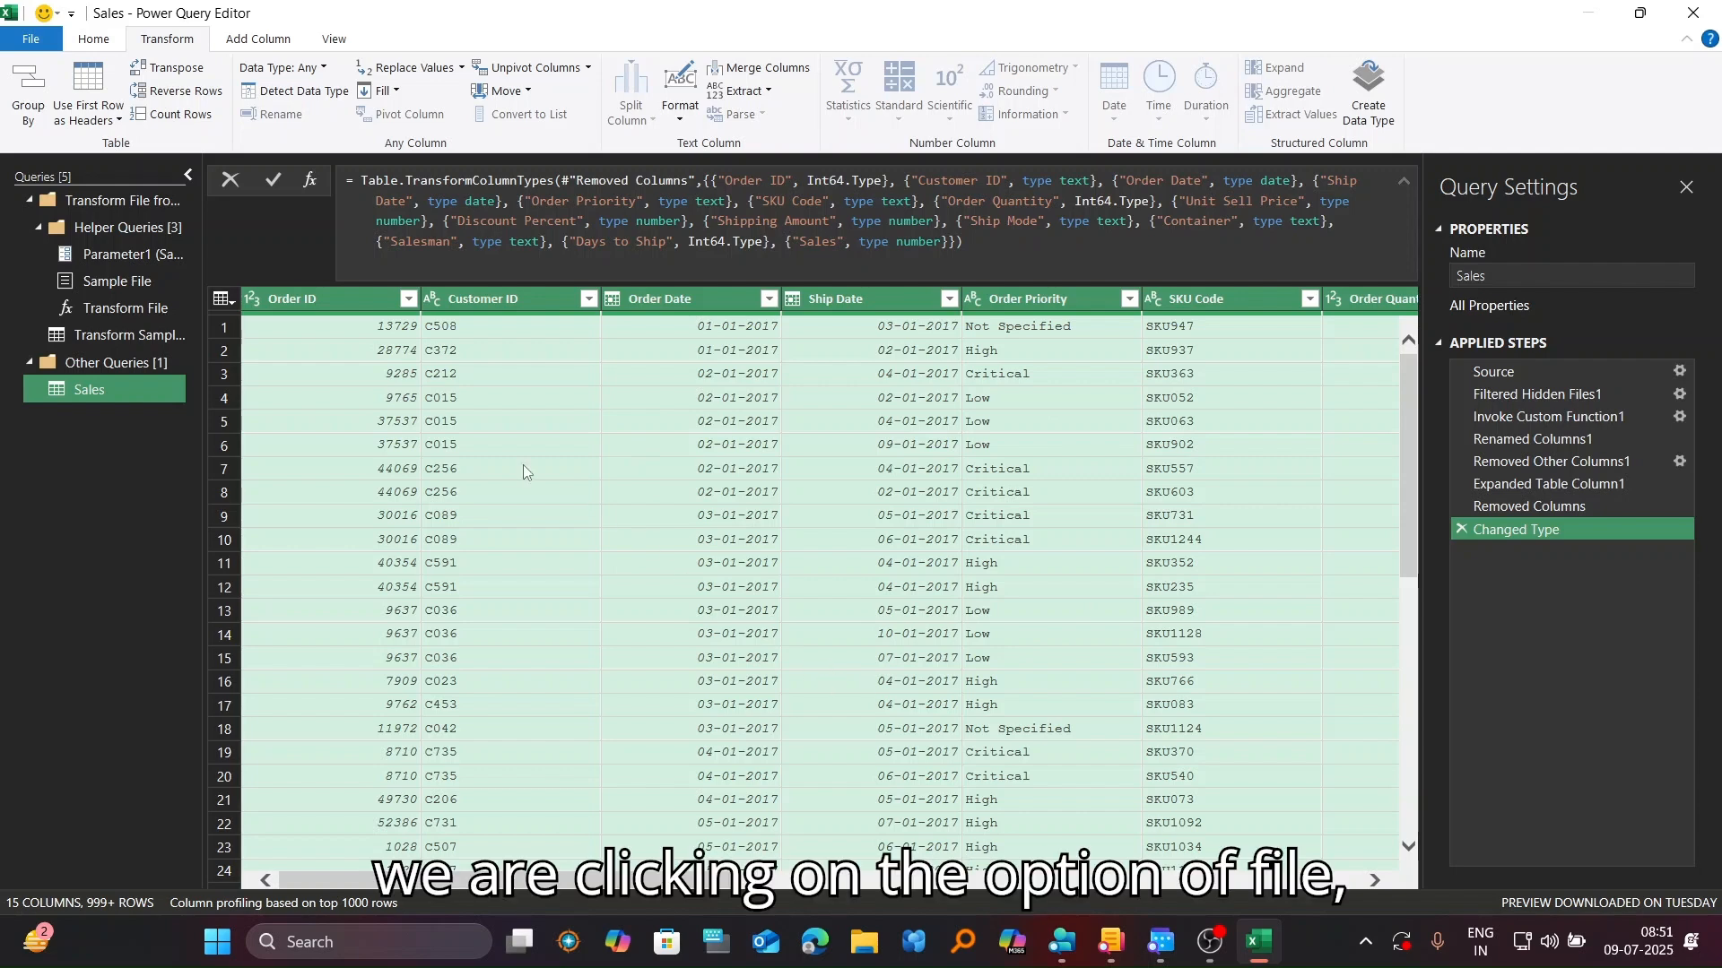
# Step: Close and load the queries as a connection only, adding the data to the Data Model, and close the queries pane
pyautogui.click(30, 40)
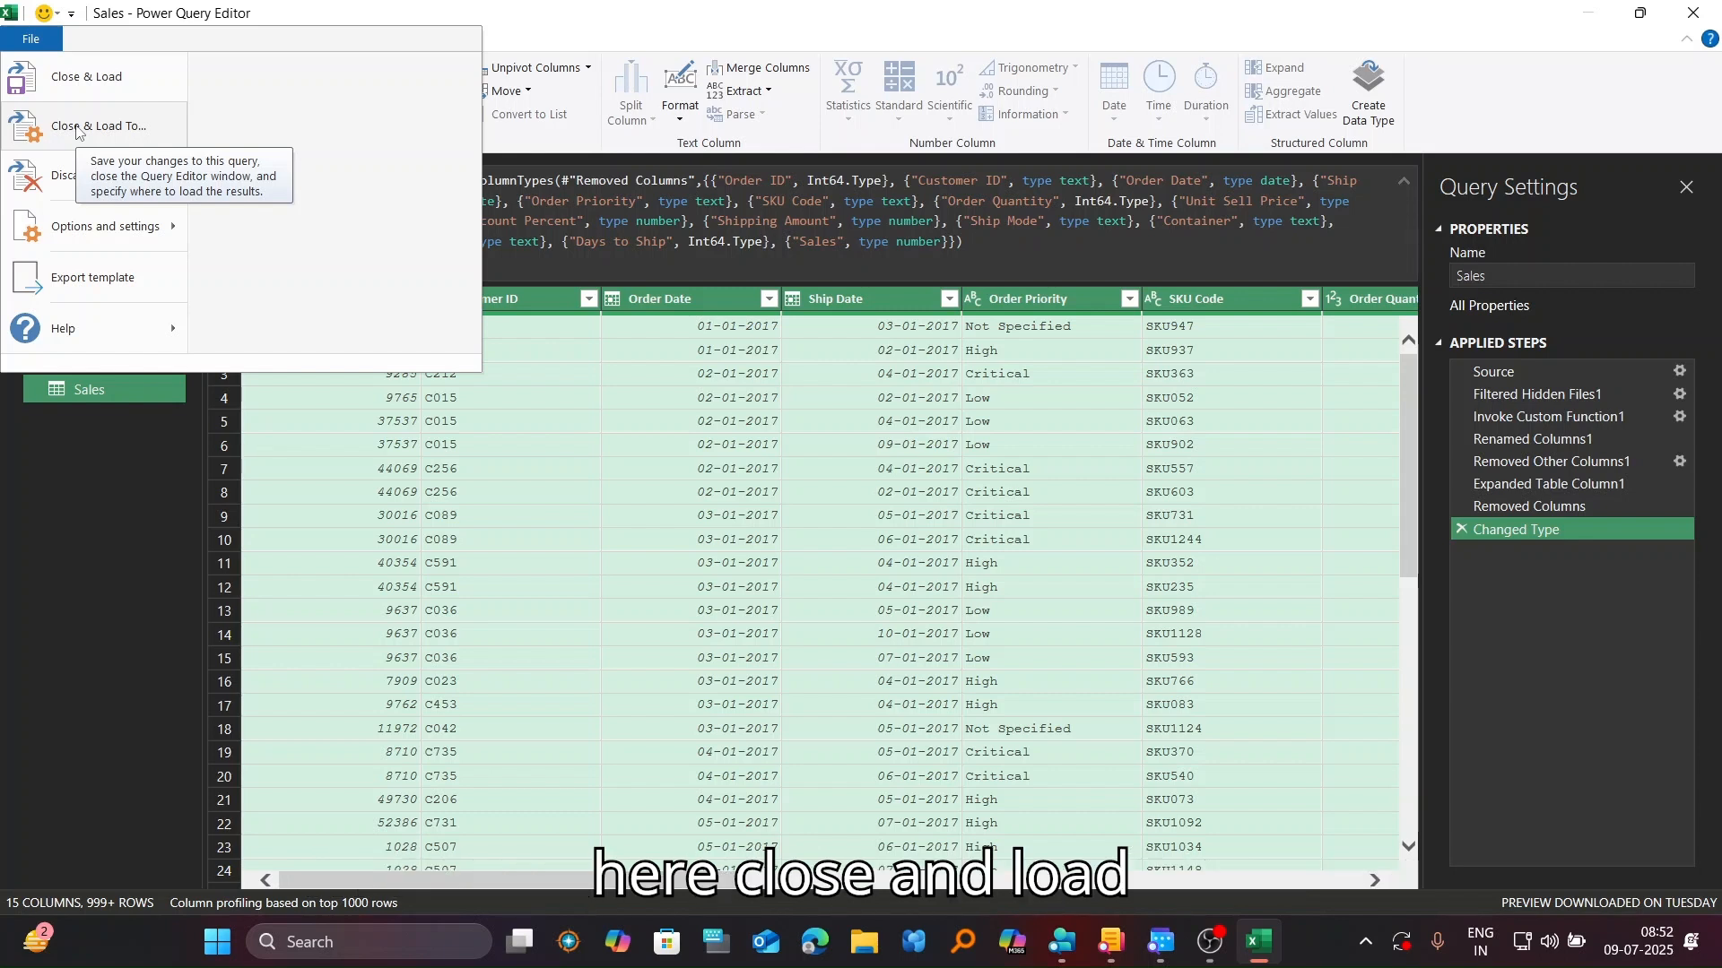
pyautogui.click(76, 128)
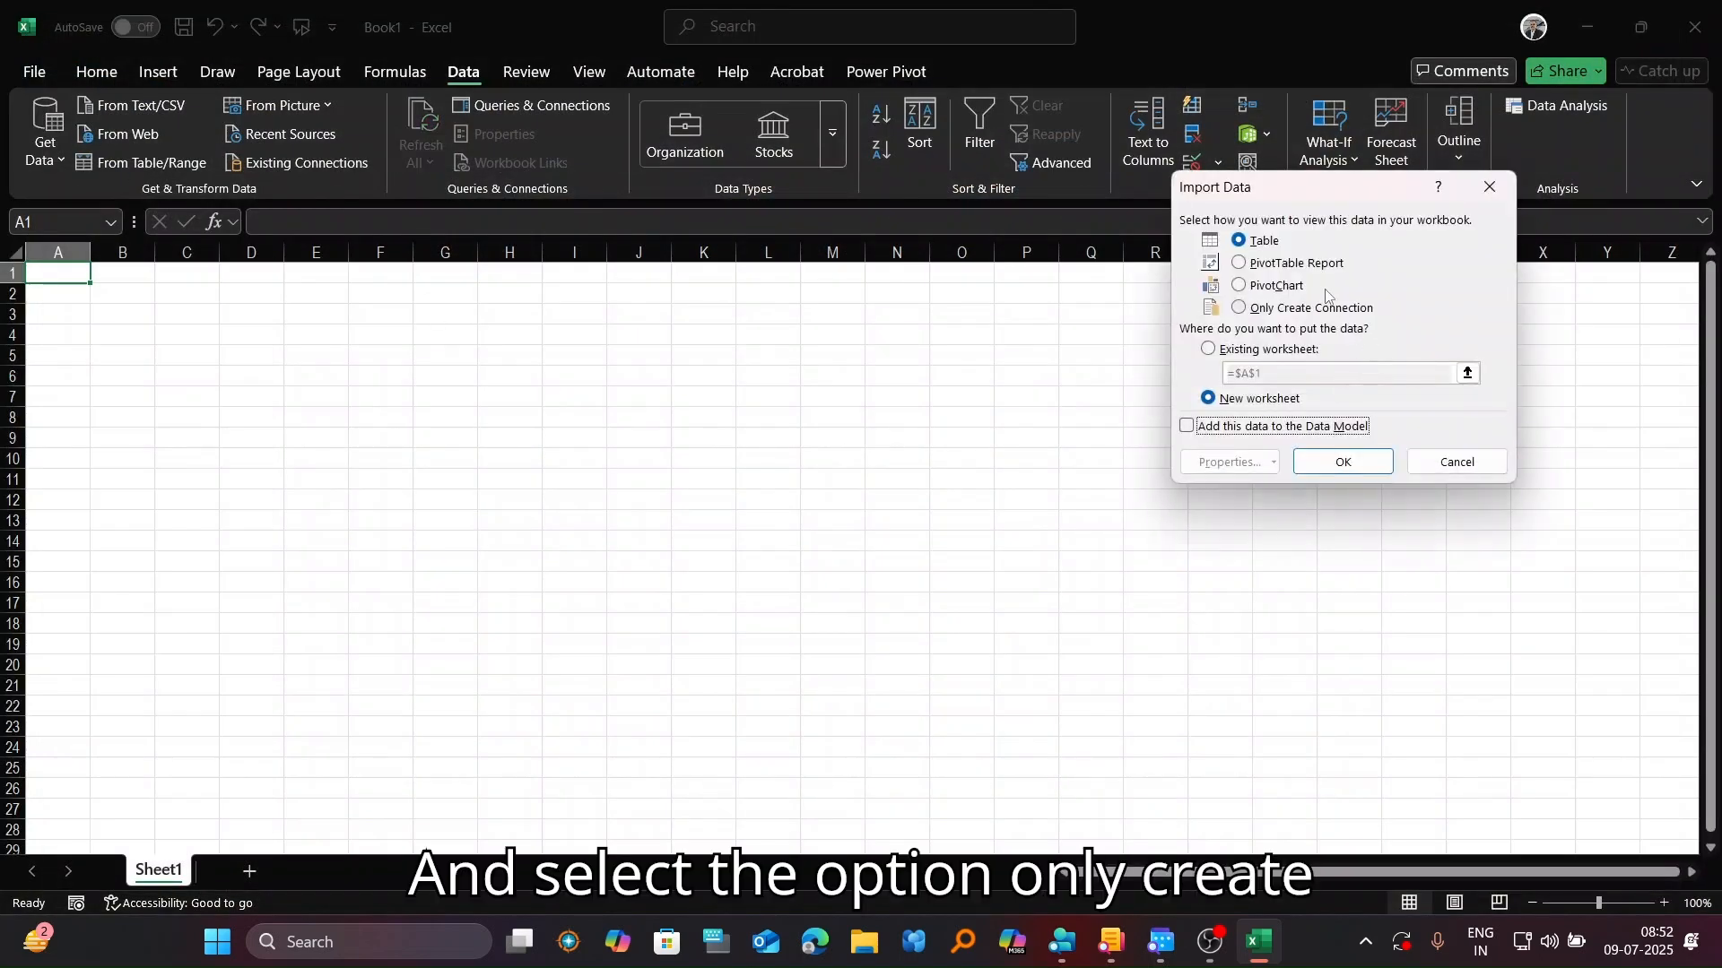
pyautogui.click(1241, 308)
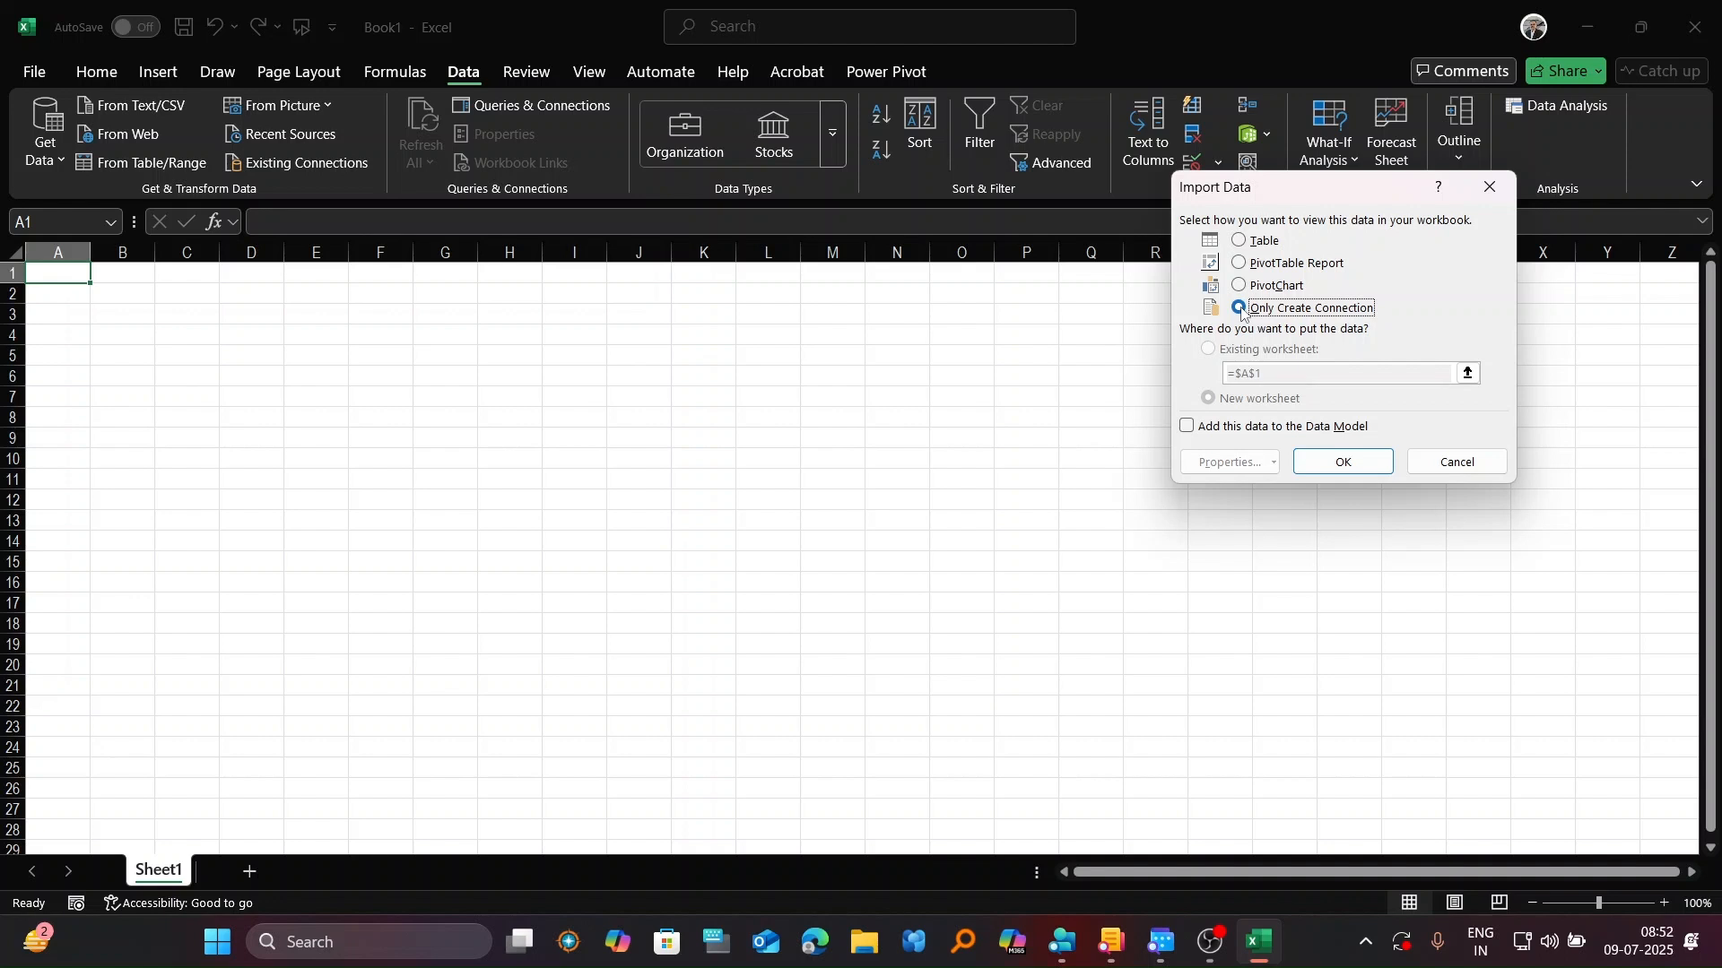
pyautogui.click(1187, 427)
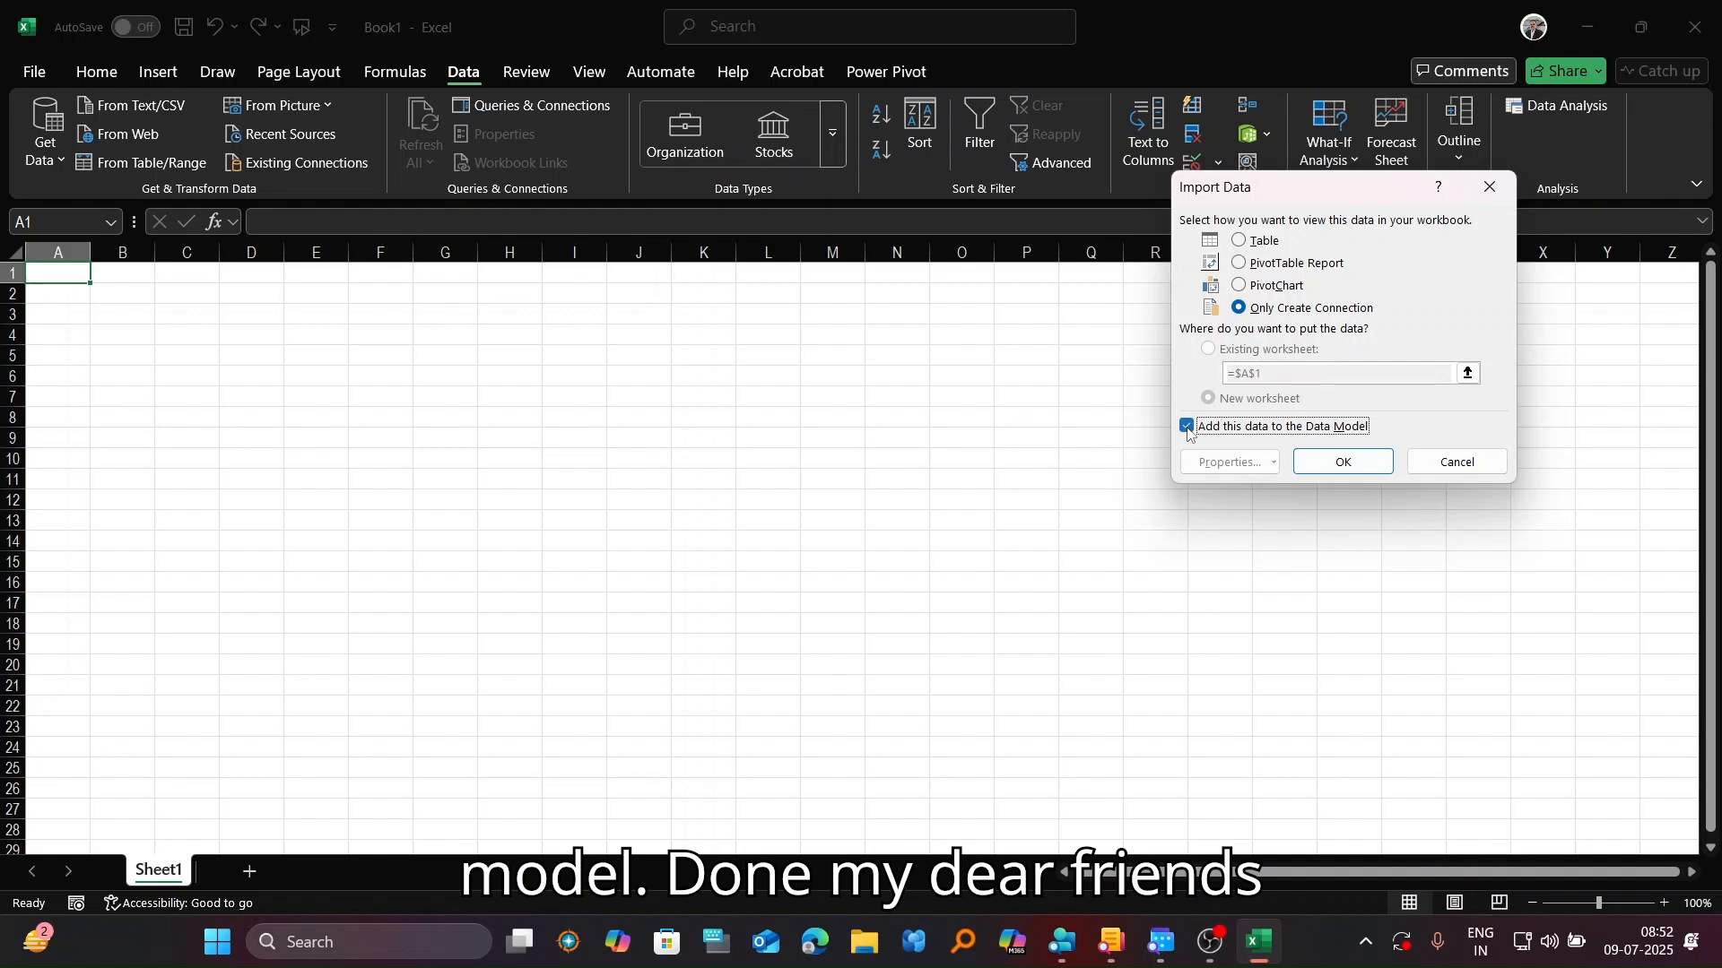
pyautogui.click(1339, 467)
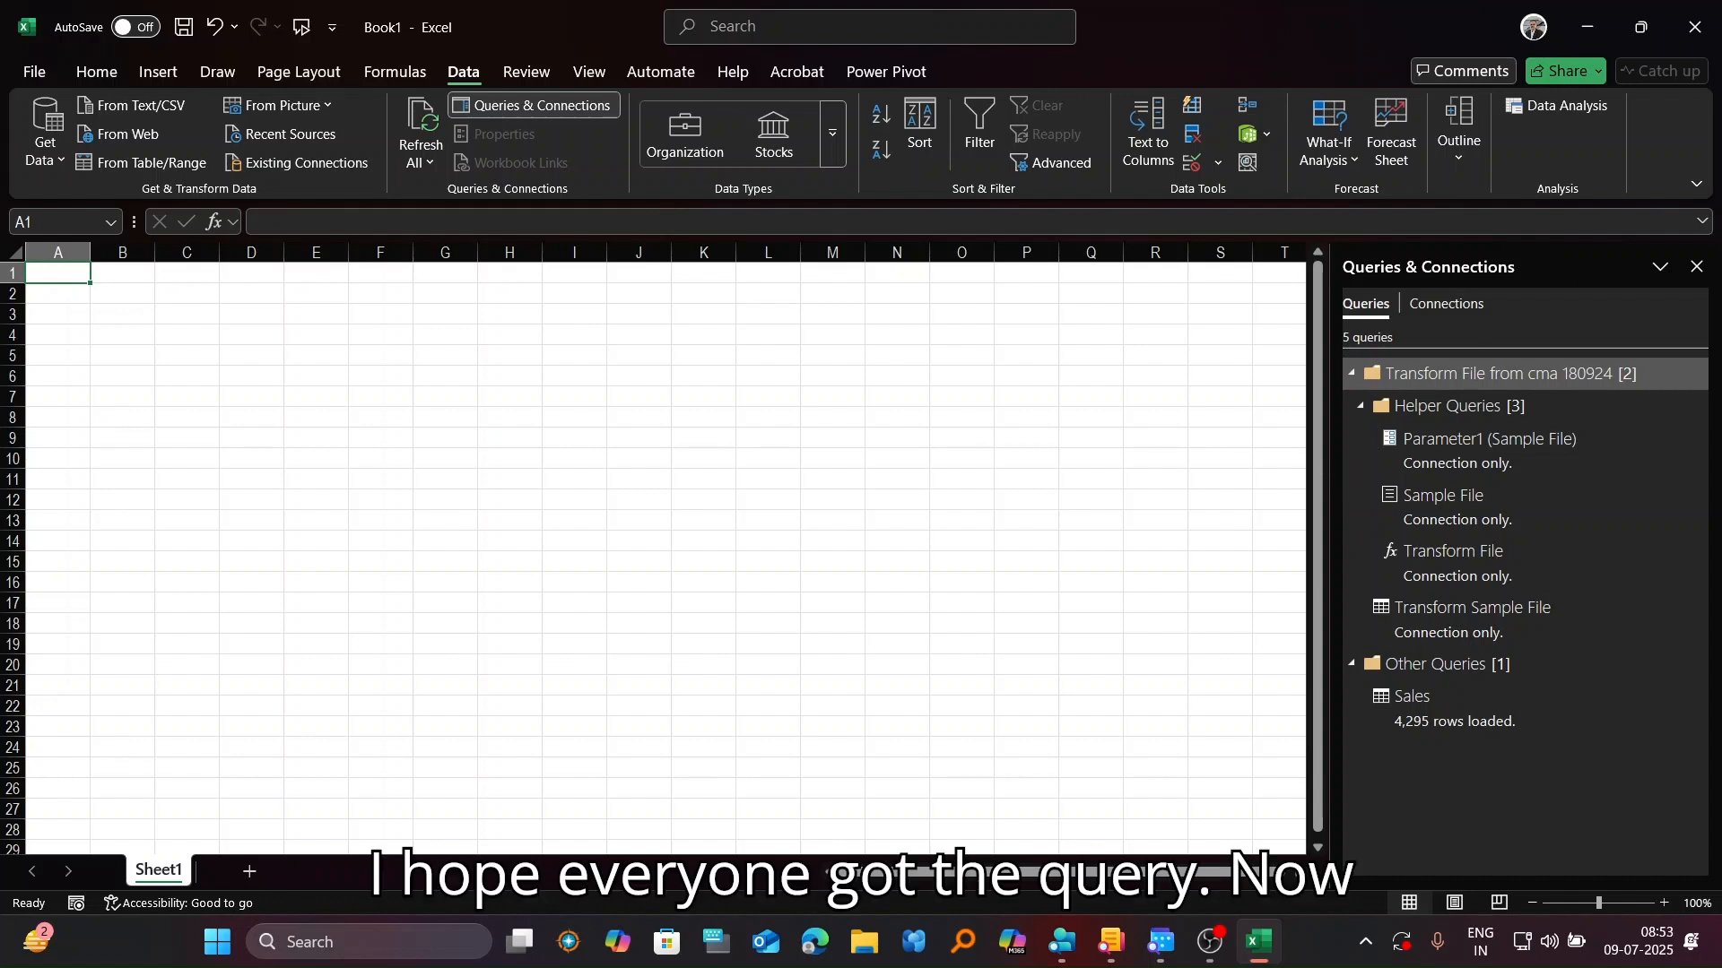
pyautogui.click(1700, 269)
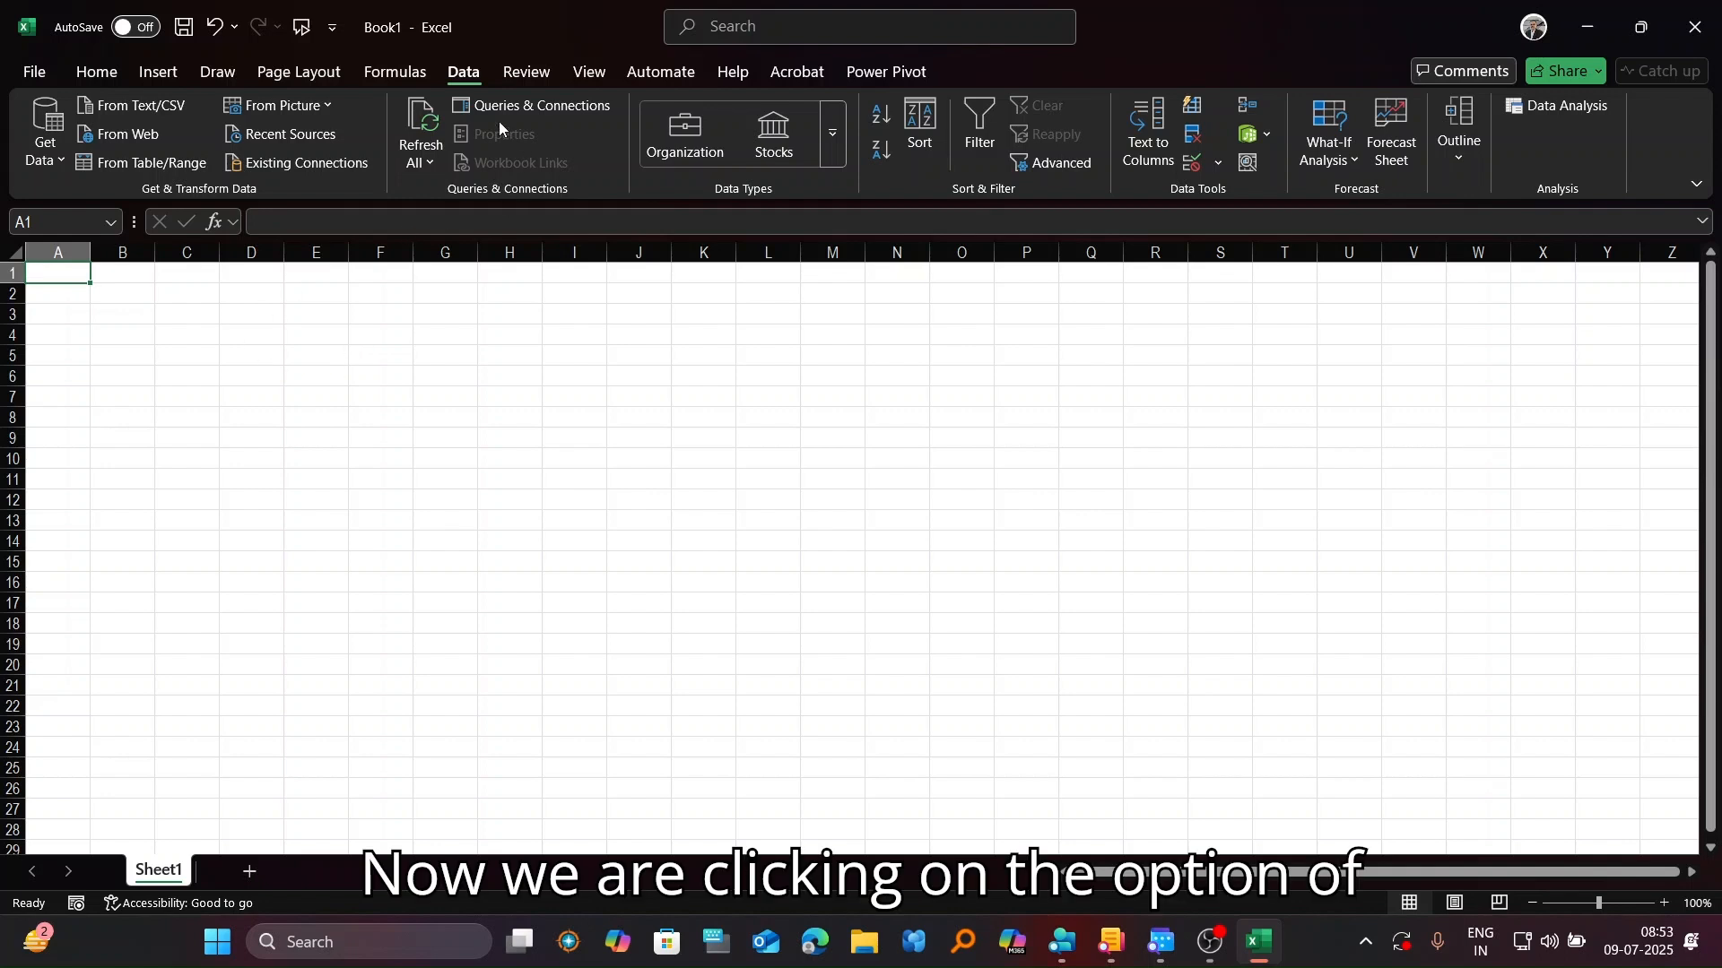
# Step: Insert a PivotTable from the Data Model in cell A1 of the existing Sheet1
pyautogui.click(157, 75)
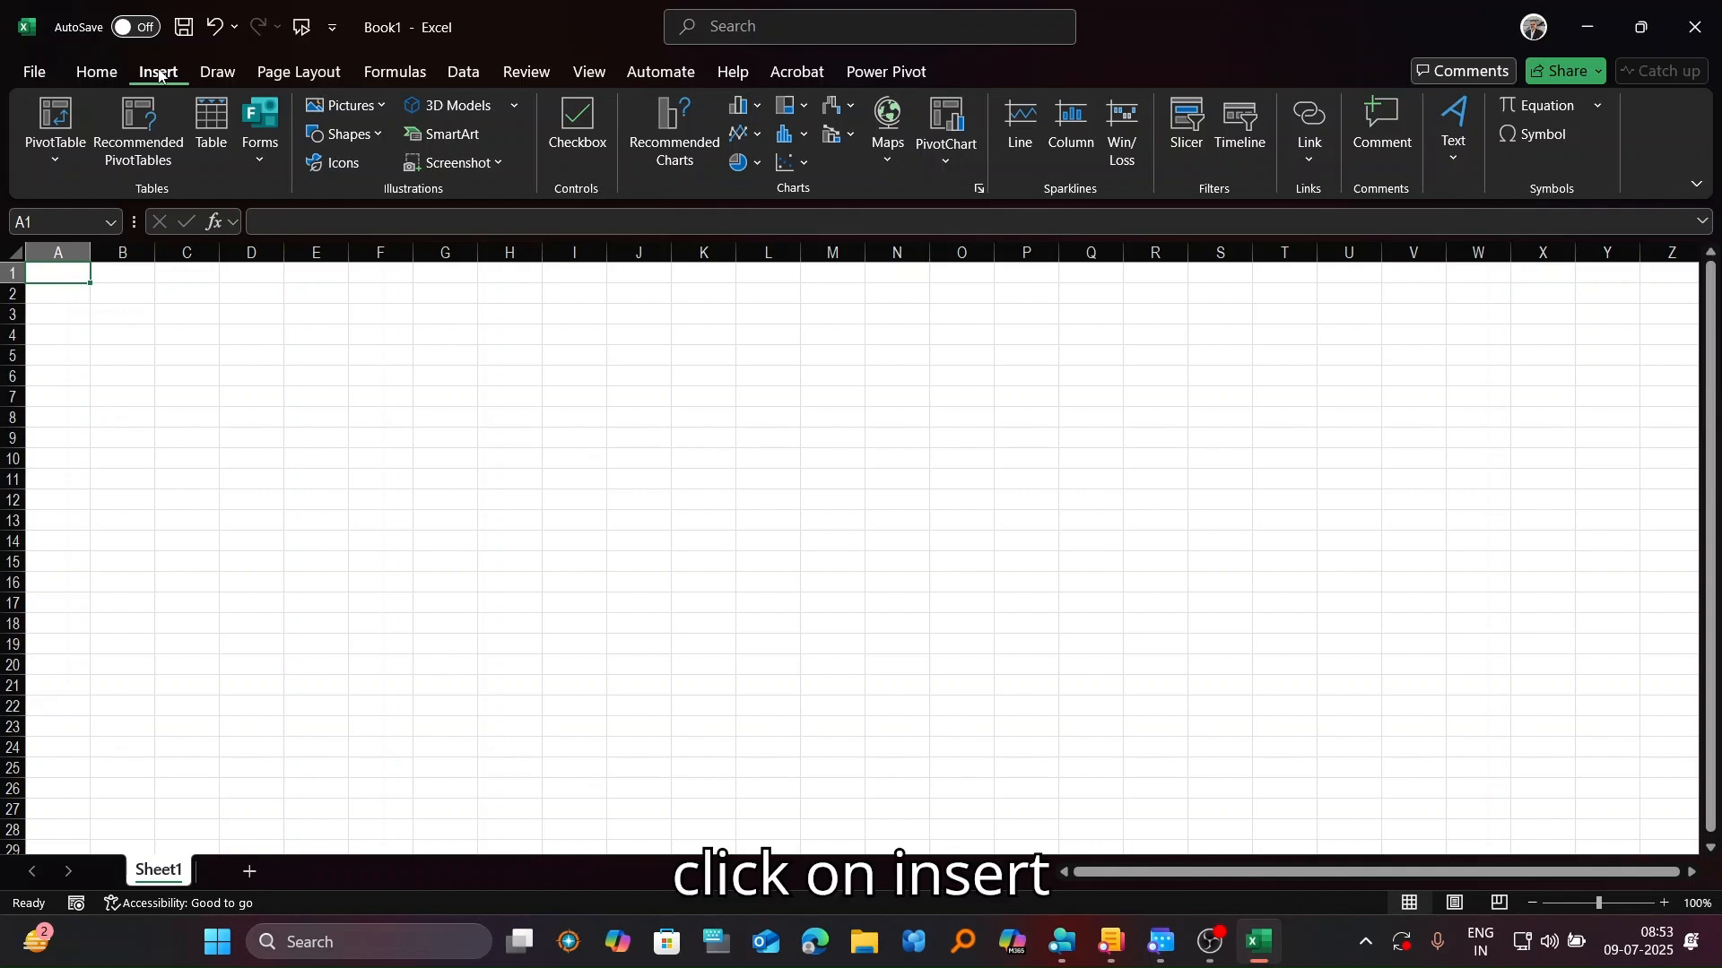
pyautogui.click(56, 163)
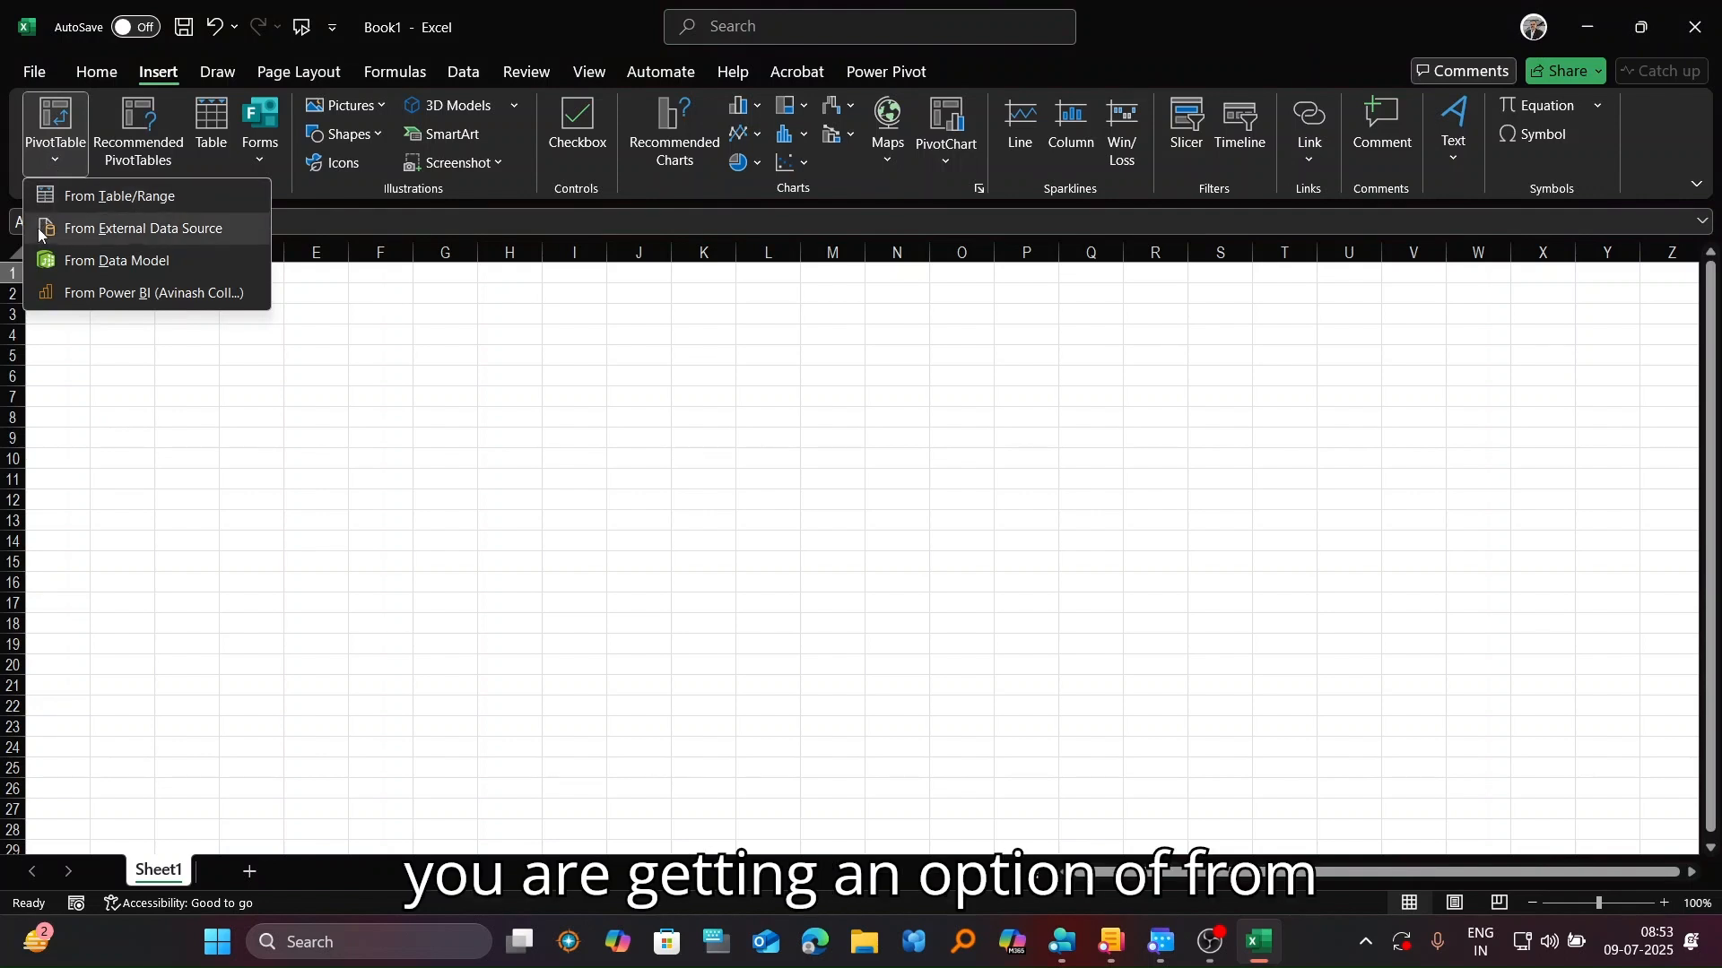
pyautogui.click(158, 261)
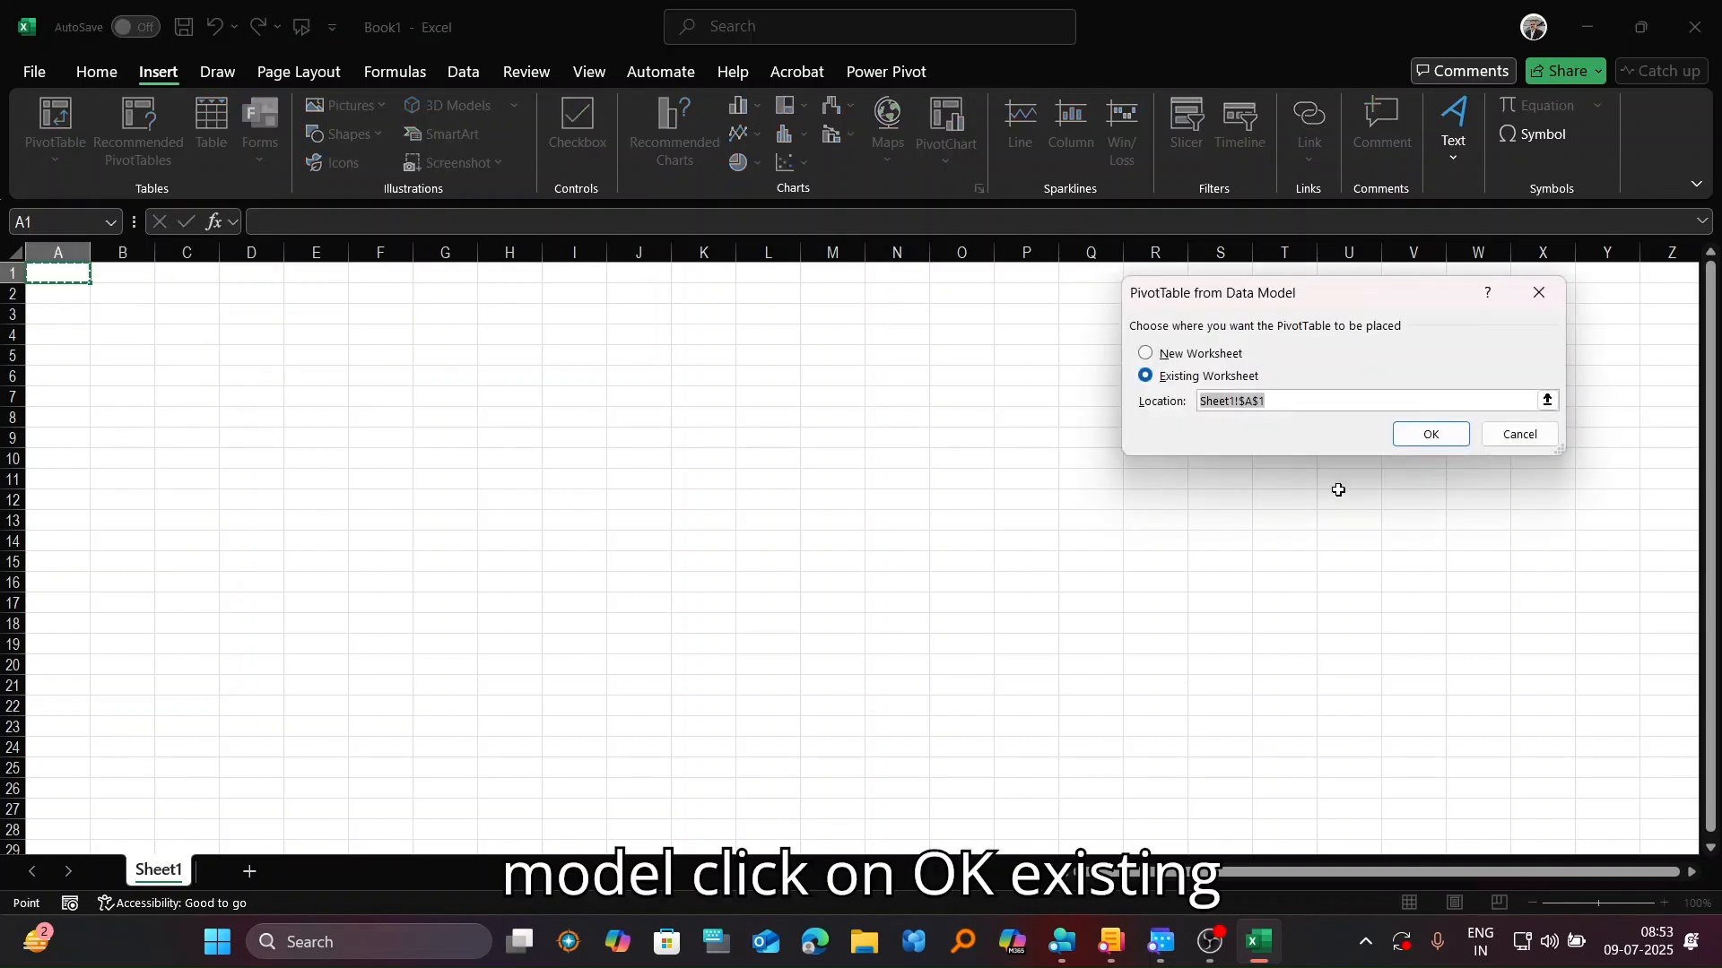
pyautogui.click(1432, 438)
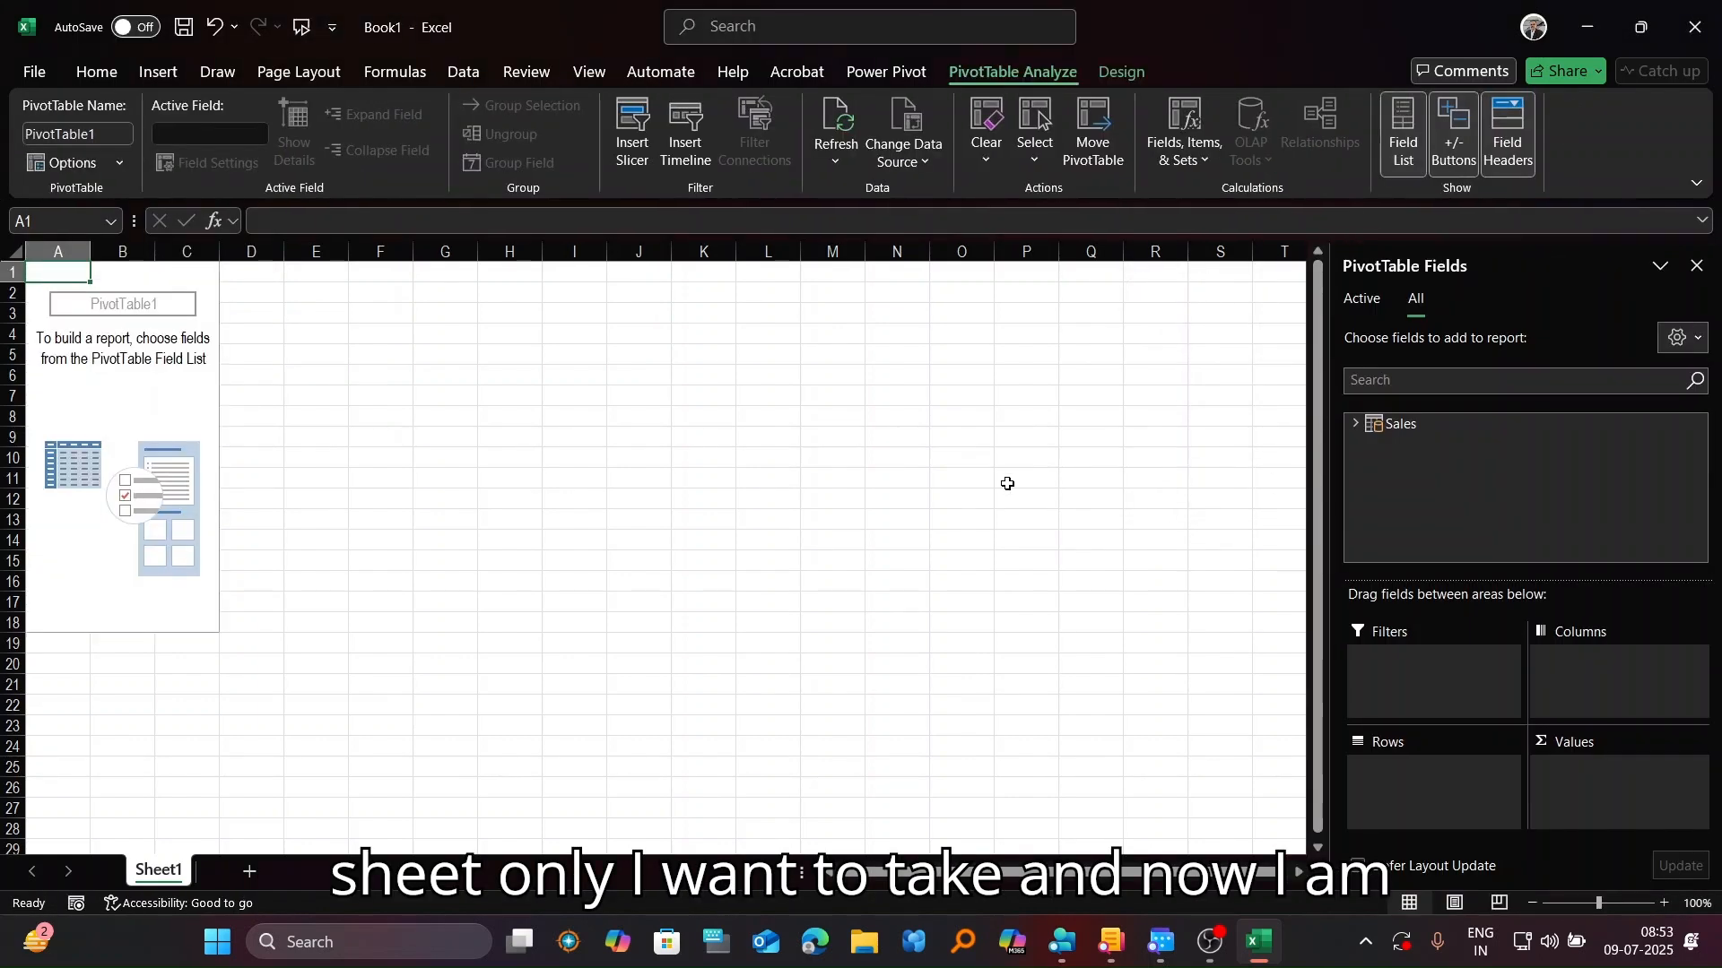
# Step: Add Order Date from the Sales table to the PivotTable's rows and Sales to its values
pyautogui.click(1356, 423)
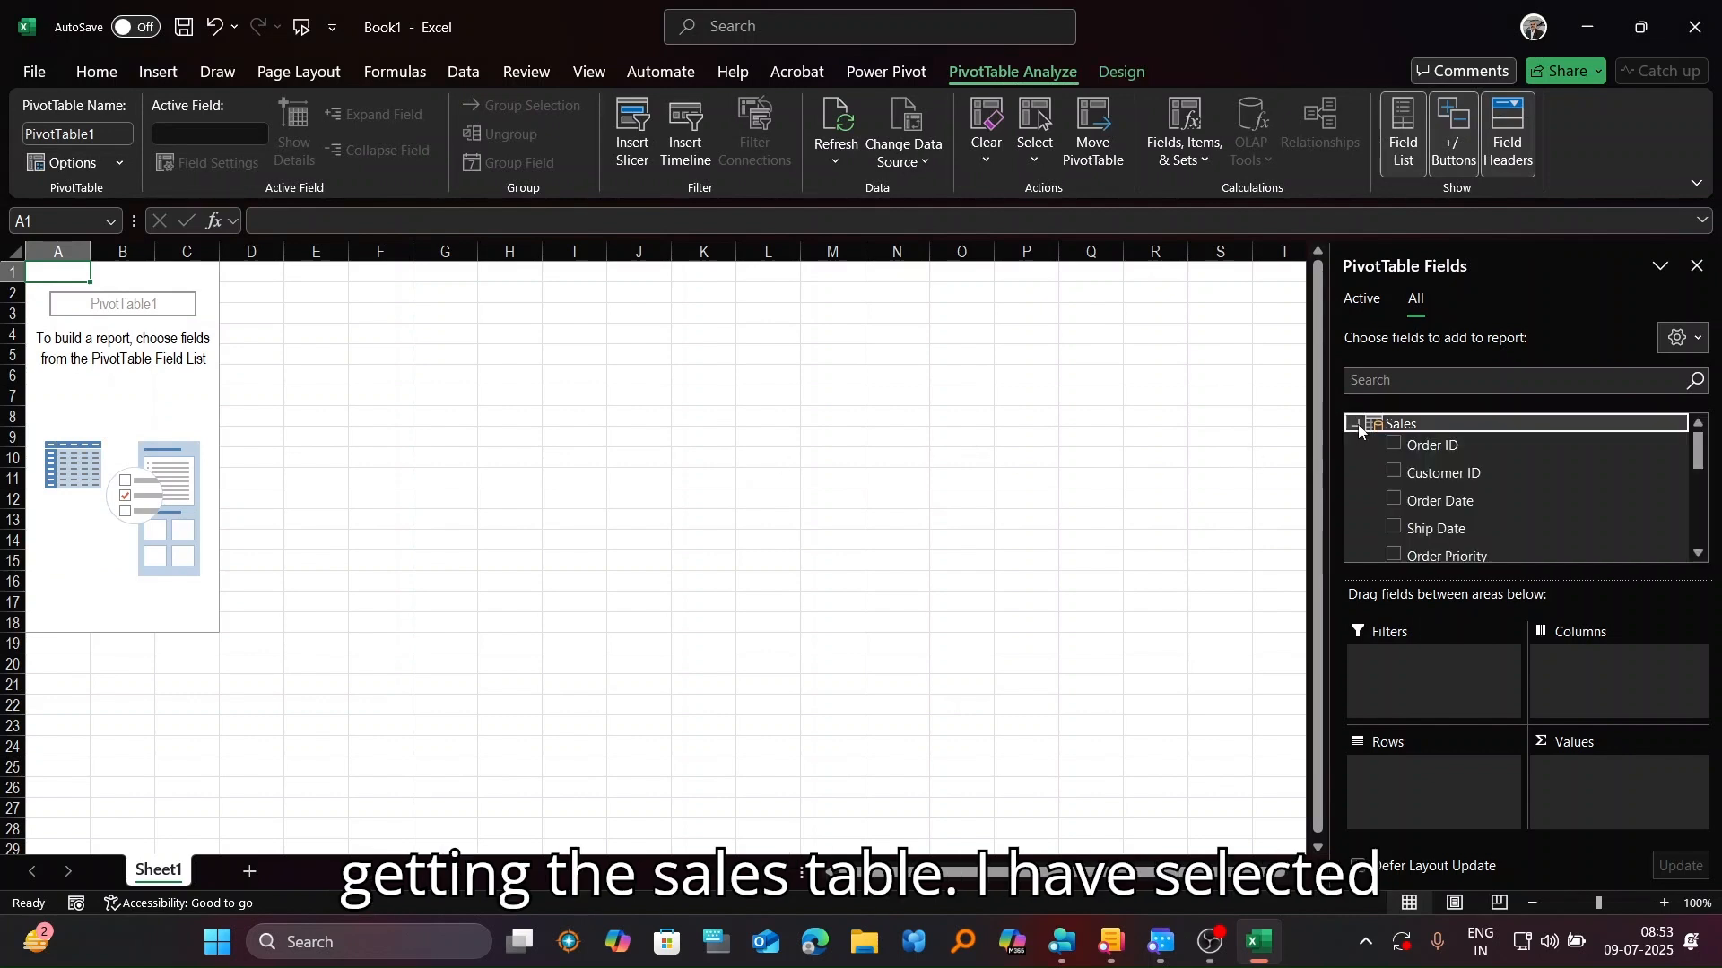
pyautogui.moveTo(1437, 501); pyautogui.dragTo(1424, 798)
pyautogui.moveTo(1697, 458); pyautogui.dragTo(1709, 539)
pyautogui.moveTo(1423, 454); pyautogui.dragTo(1604, 778)
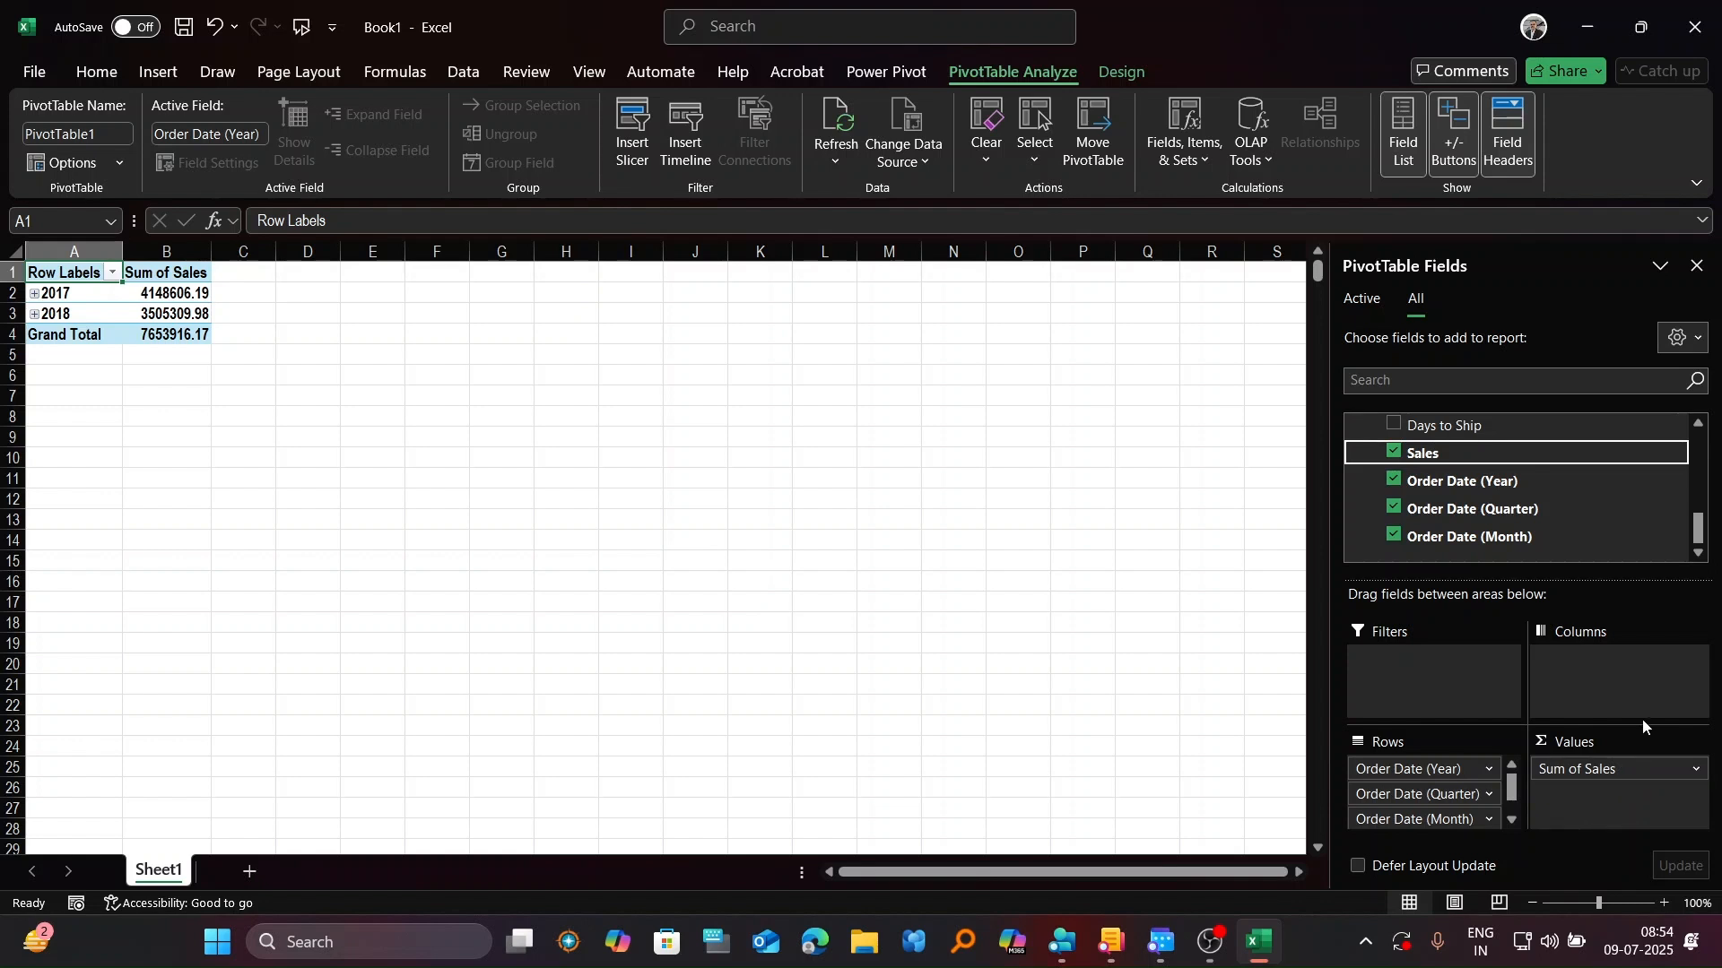
# Step: Close the PivotTable field list and rename the Row Labels header as Year
pyautogui.click(1699, 266)
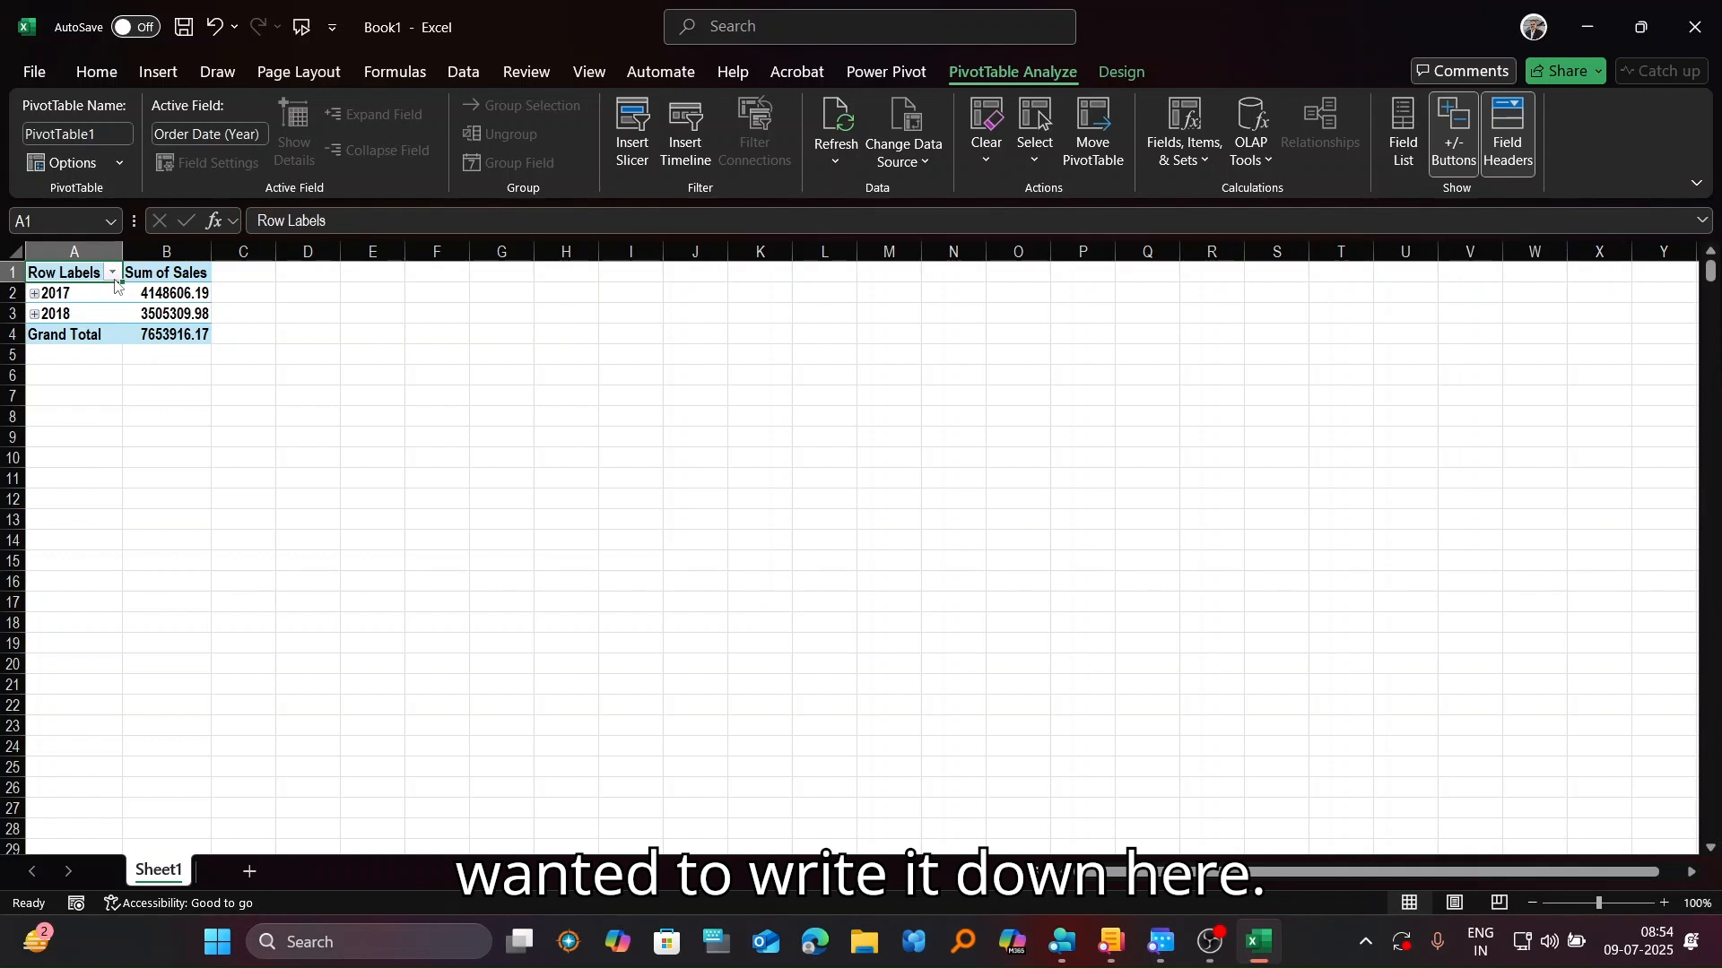
pyautogui.write('Year')
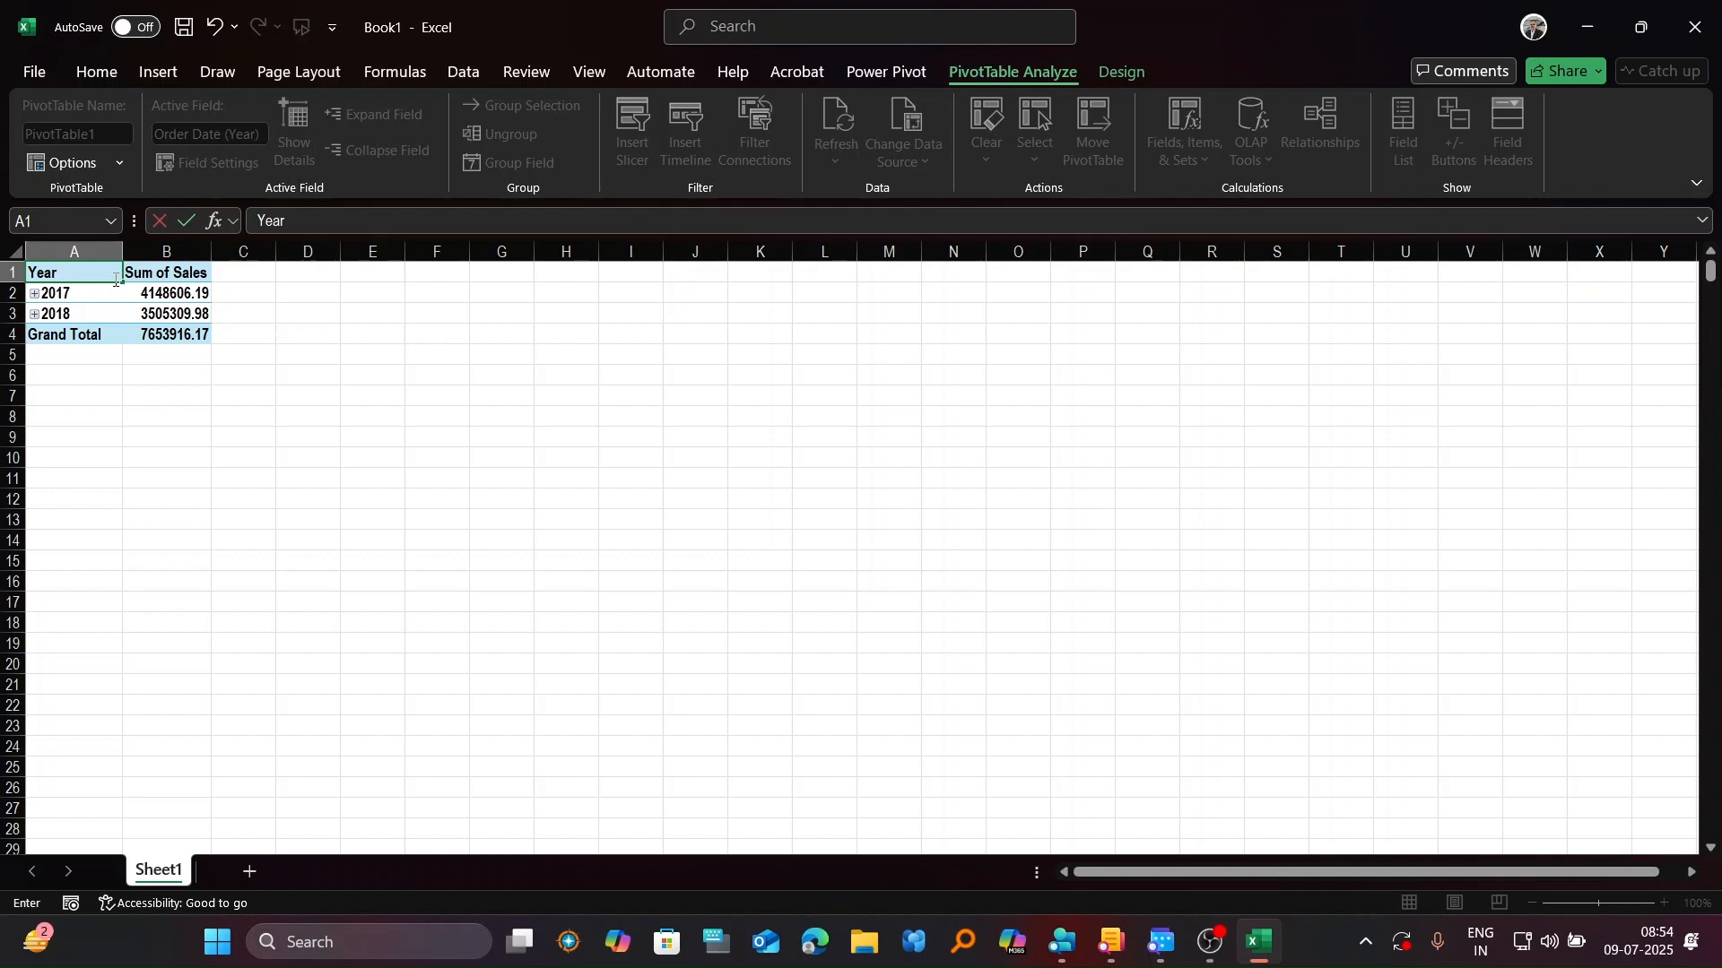
pyautogui.press('Tab')
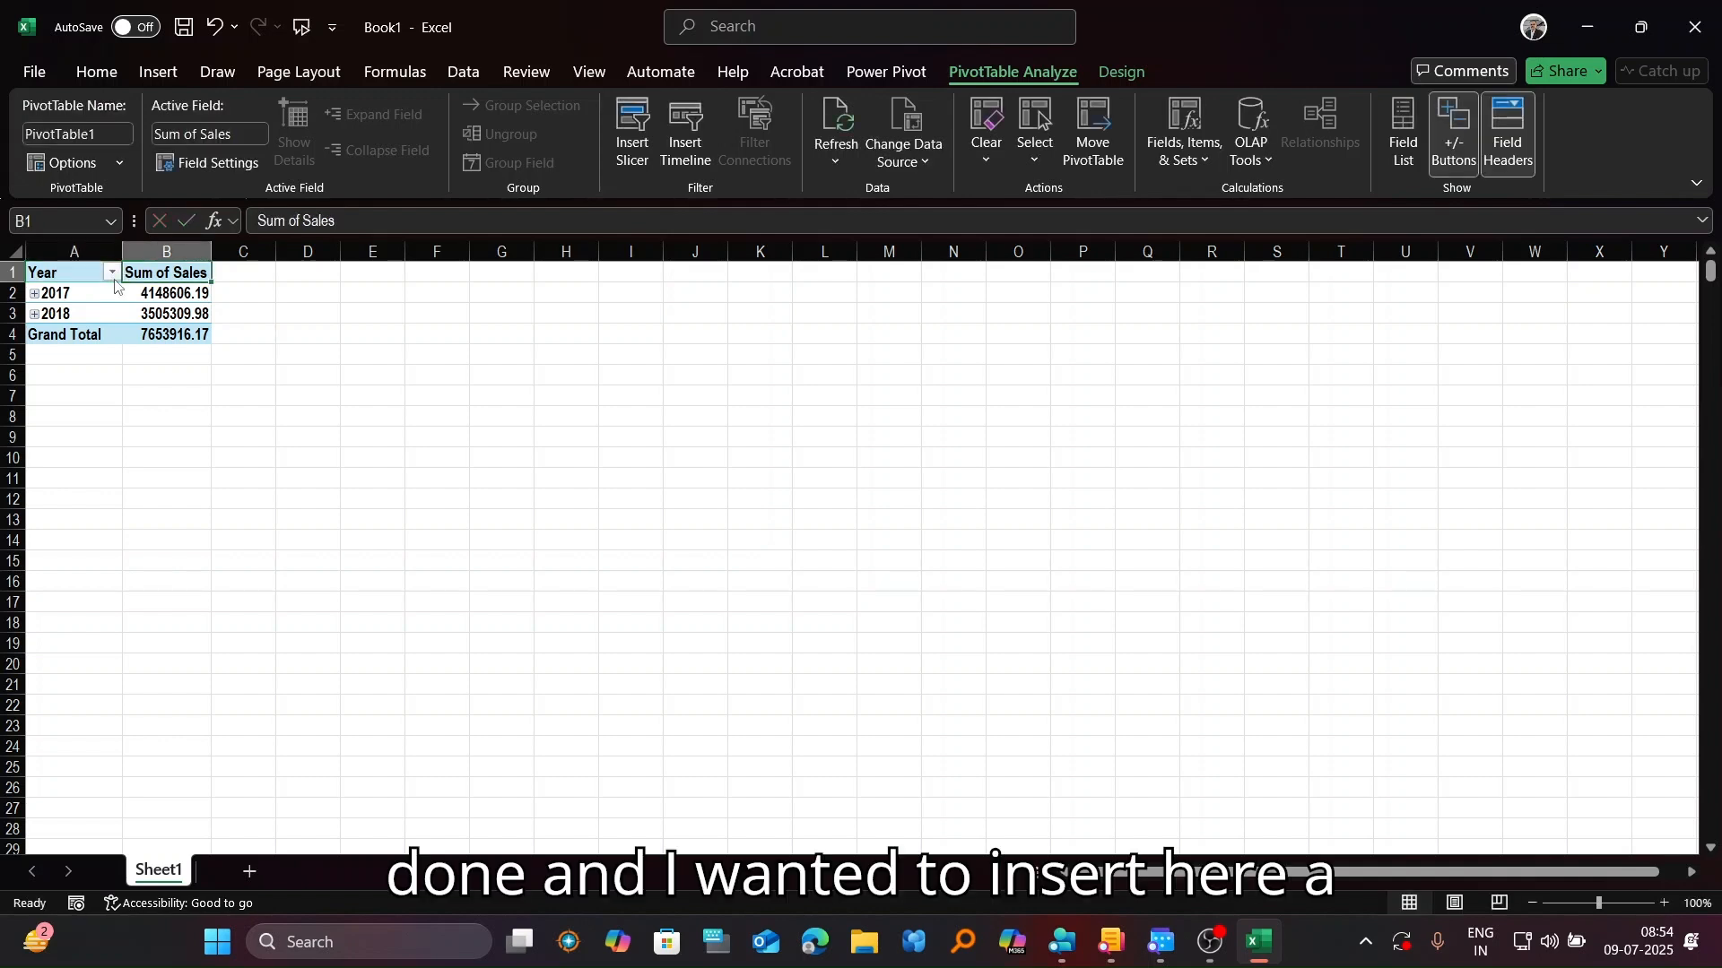
# Step: Insert a Clustered Column PivotChart based on the yearly sales PivotTable
pyautogui.click(78, 272)
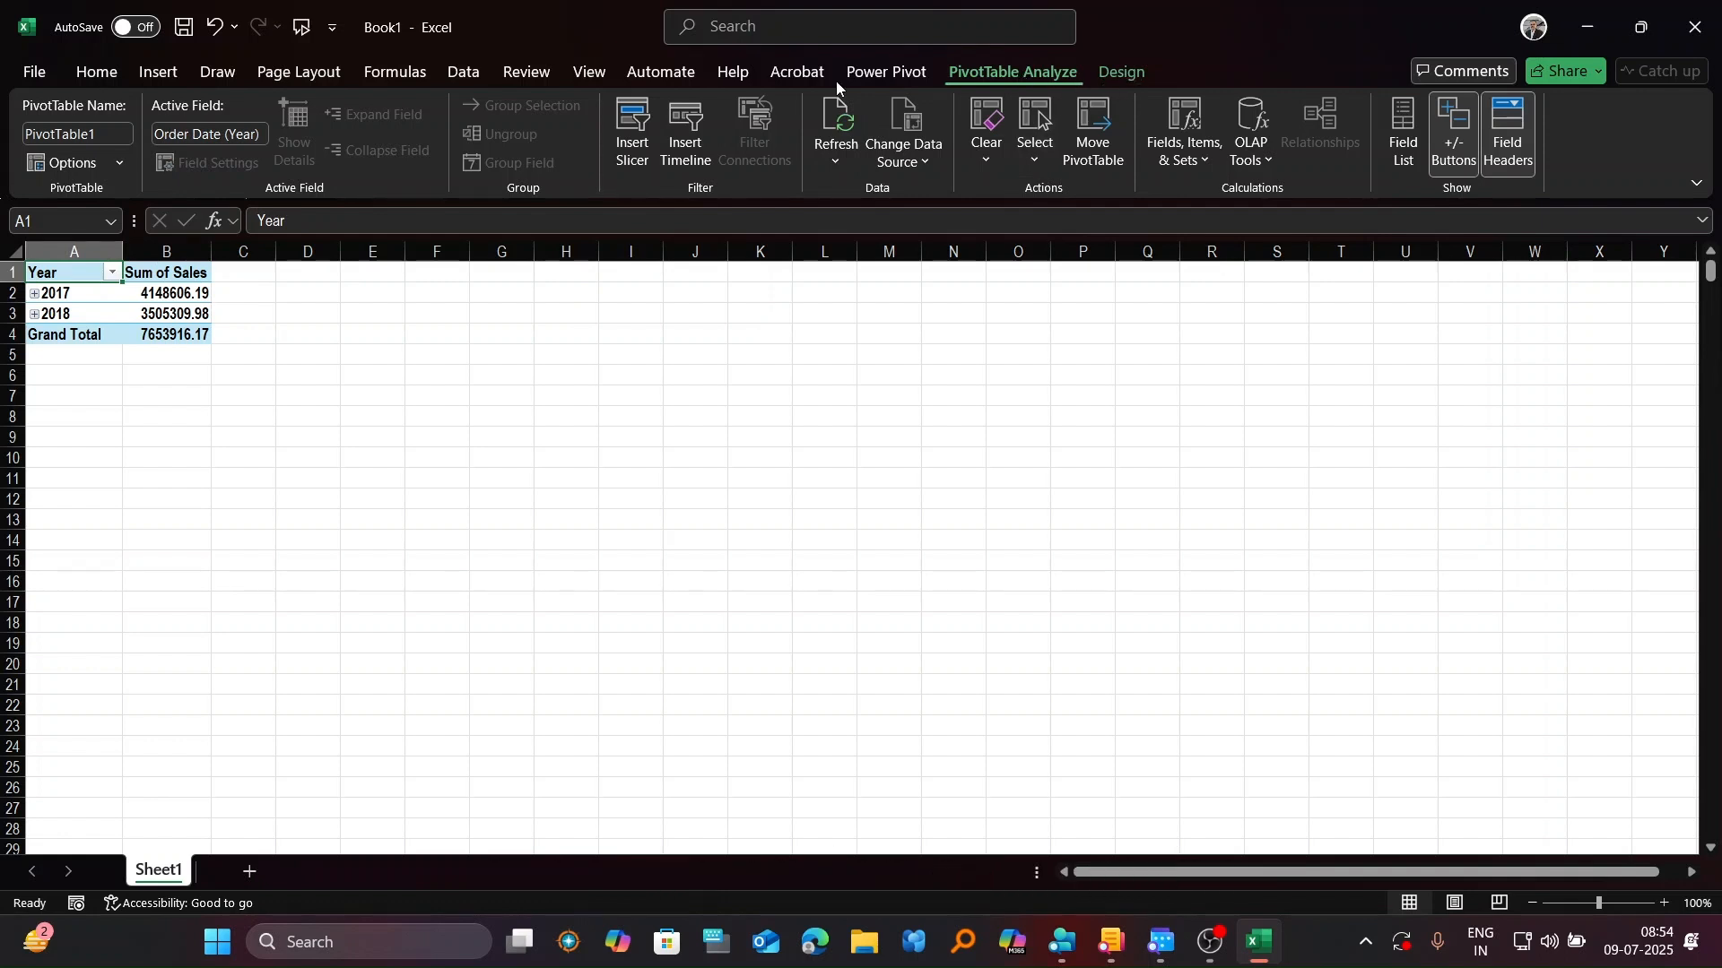
pyautogui.click(156, 74)
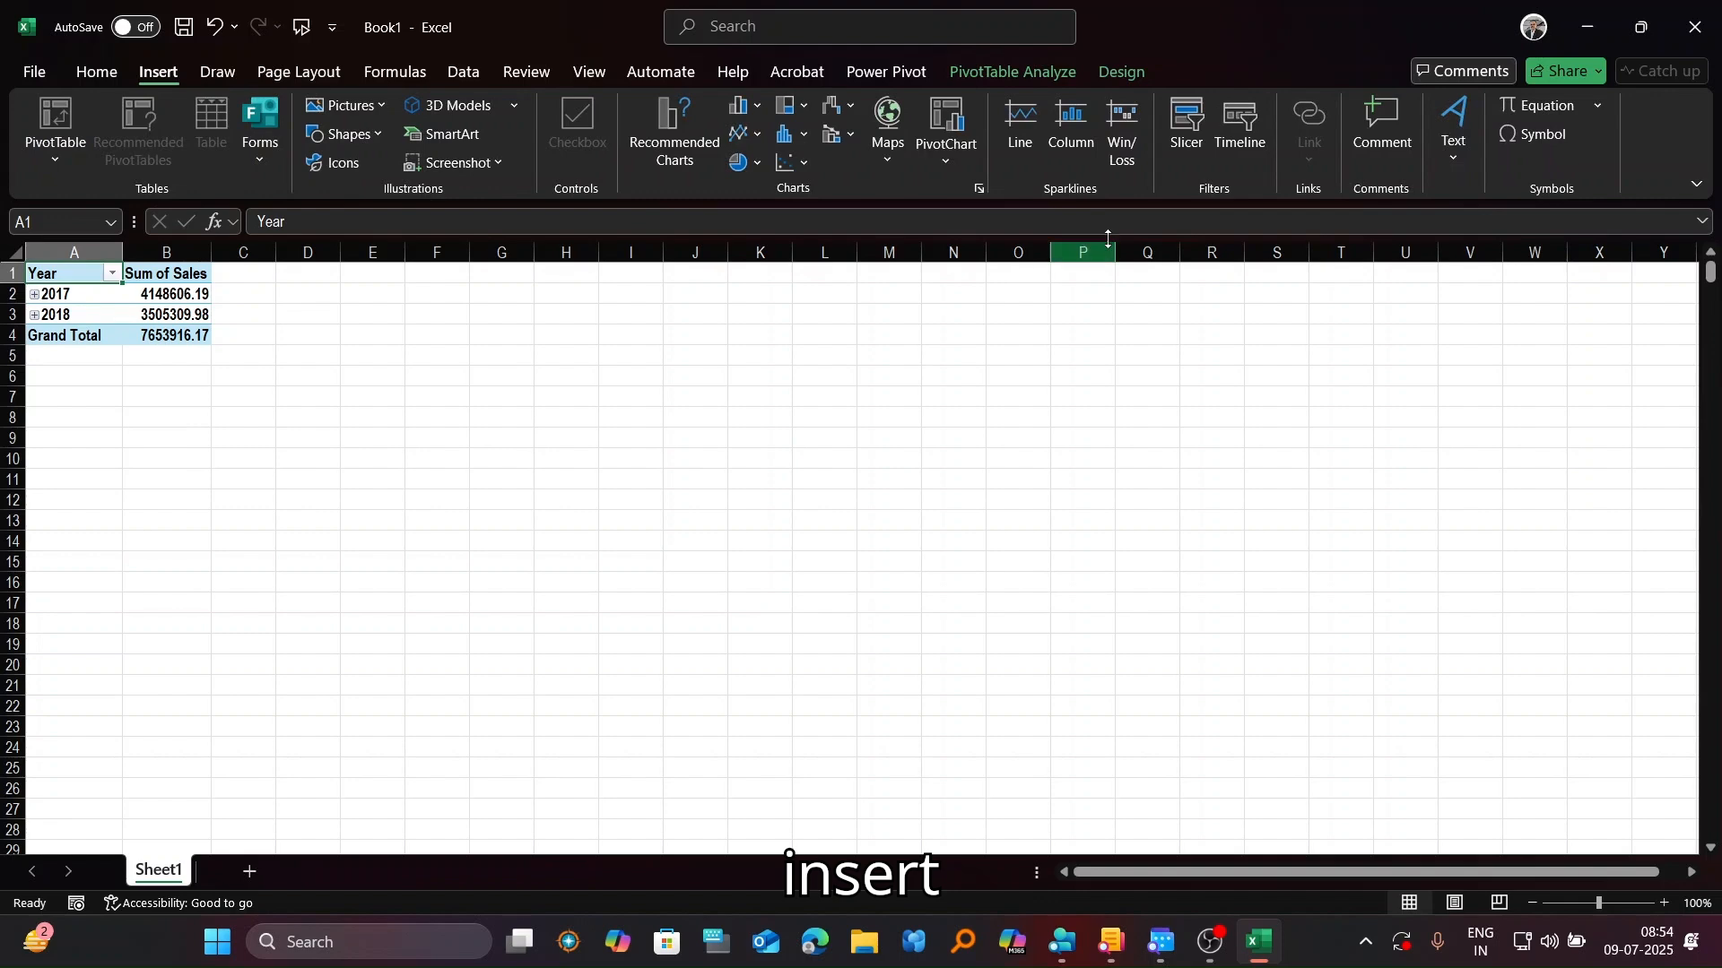
pyautogui.click(663, 121)
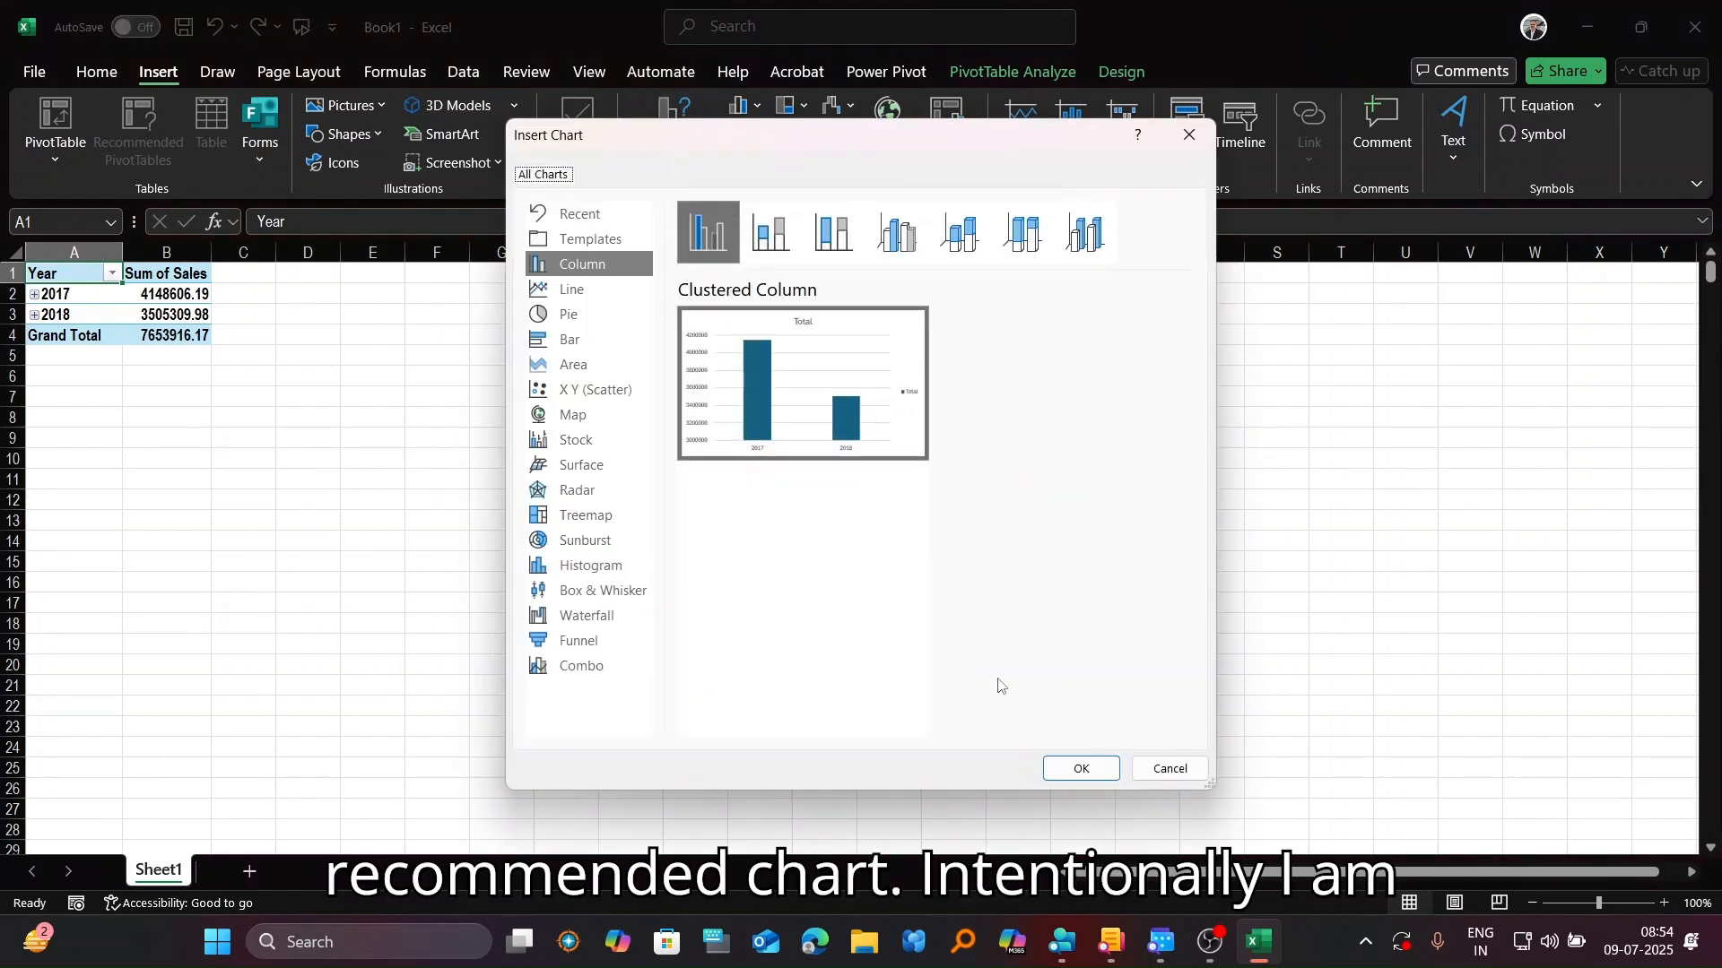
pyautogui.click(1081, 768)
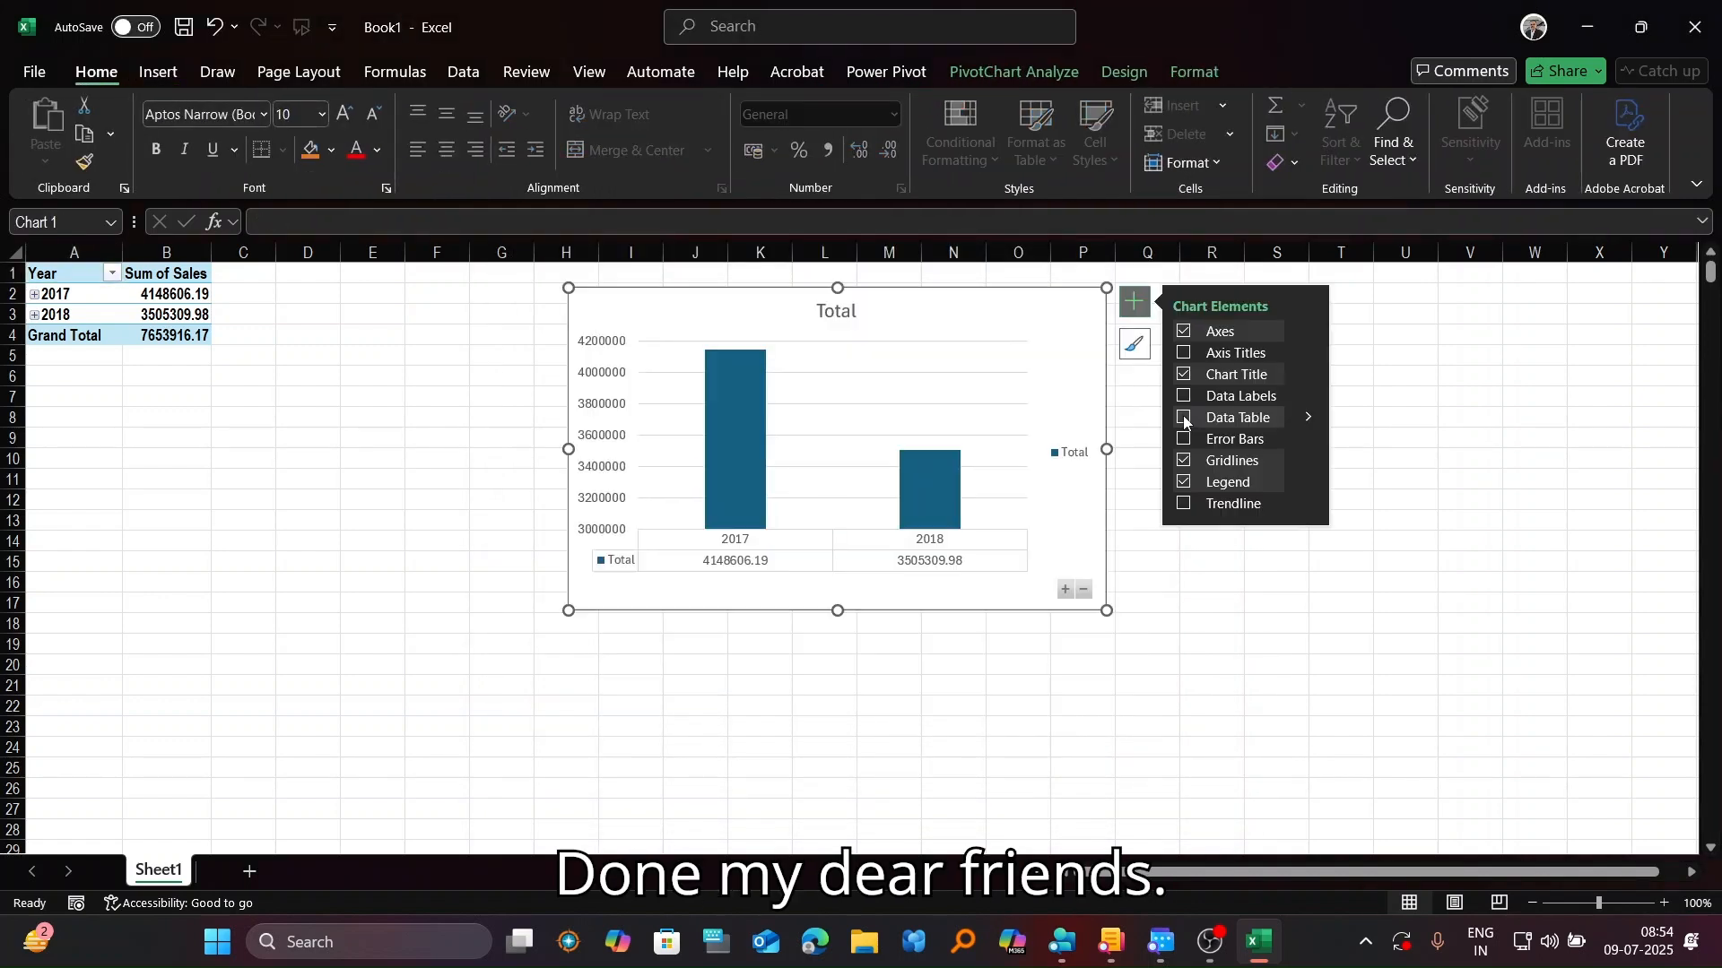
# Step: Remove the chart title from the PivotChart and place its legend at the top
pyautogui.click(1184, 417)
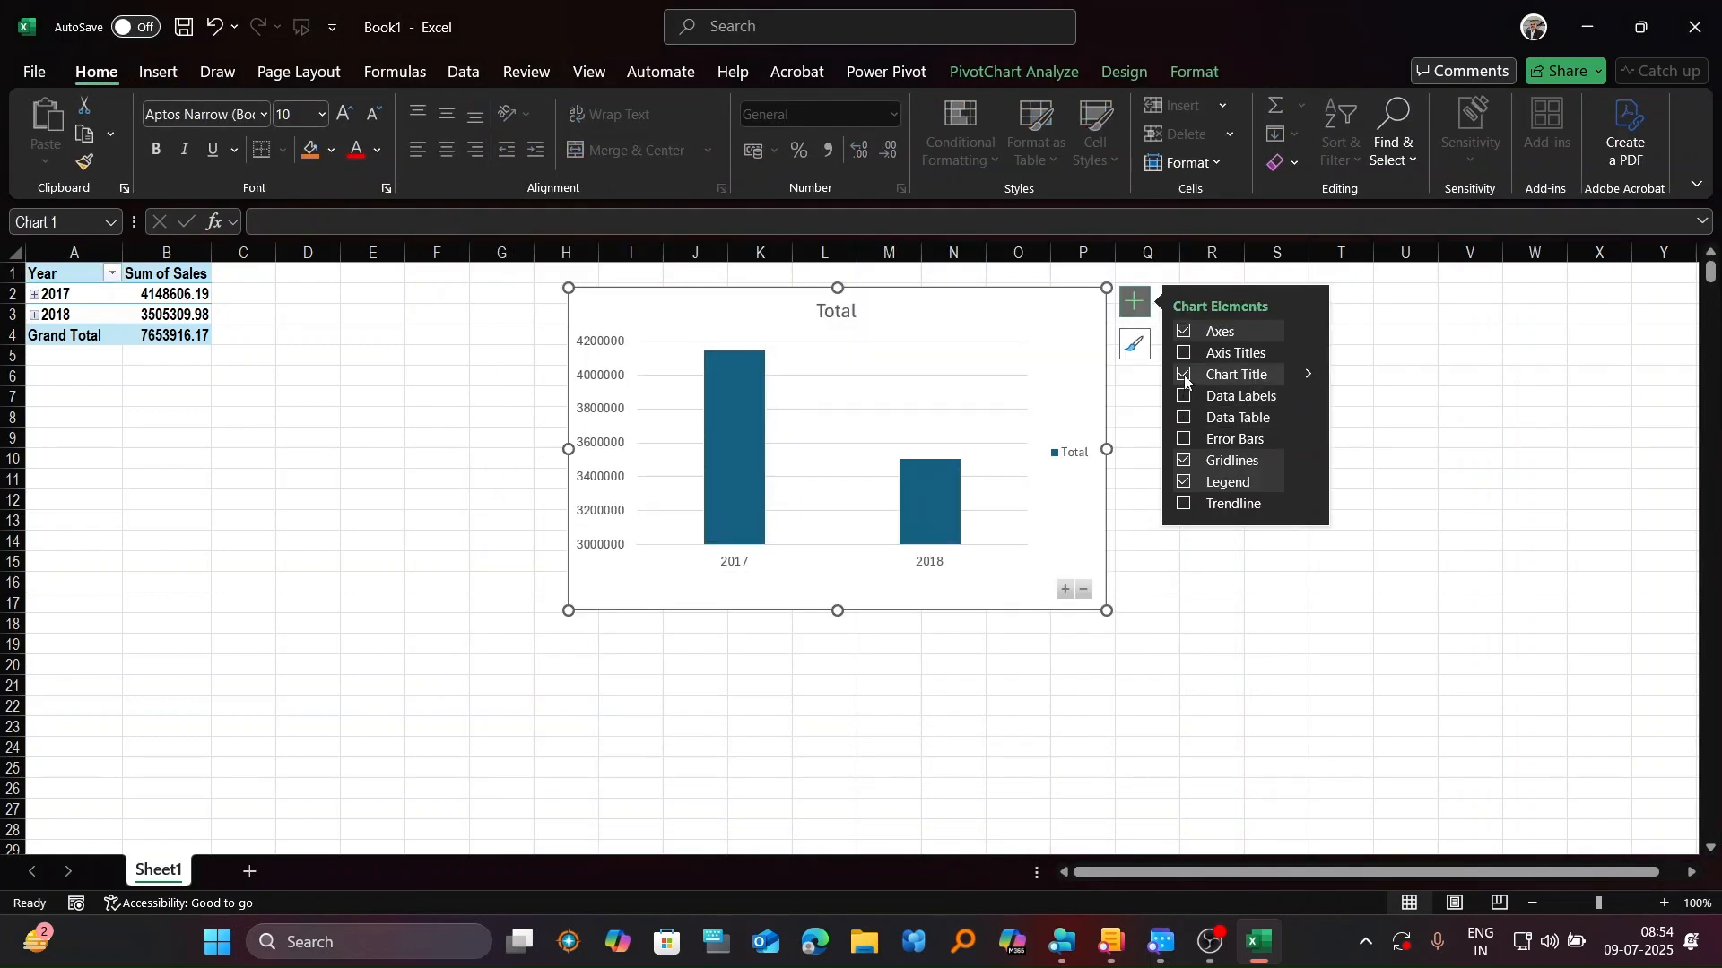
pyautogui.click(1185, 374)
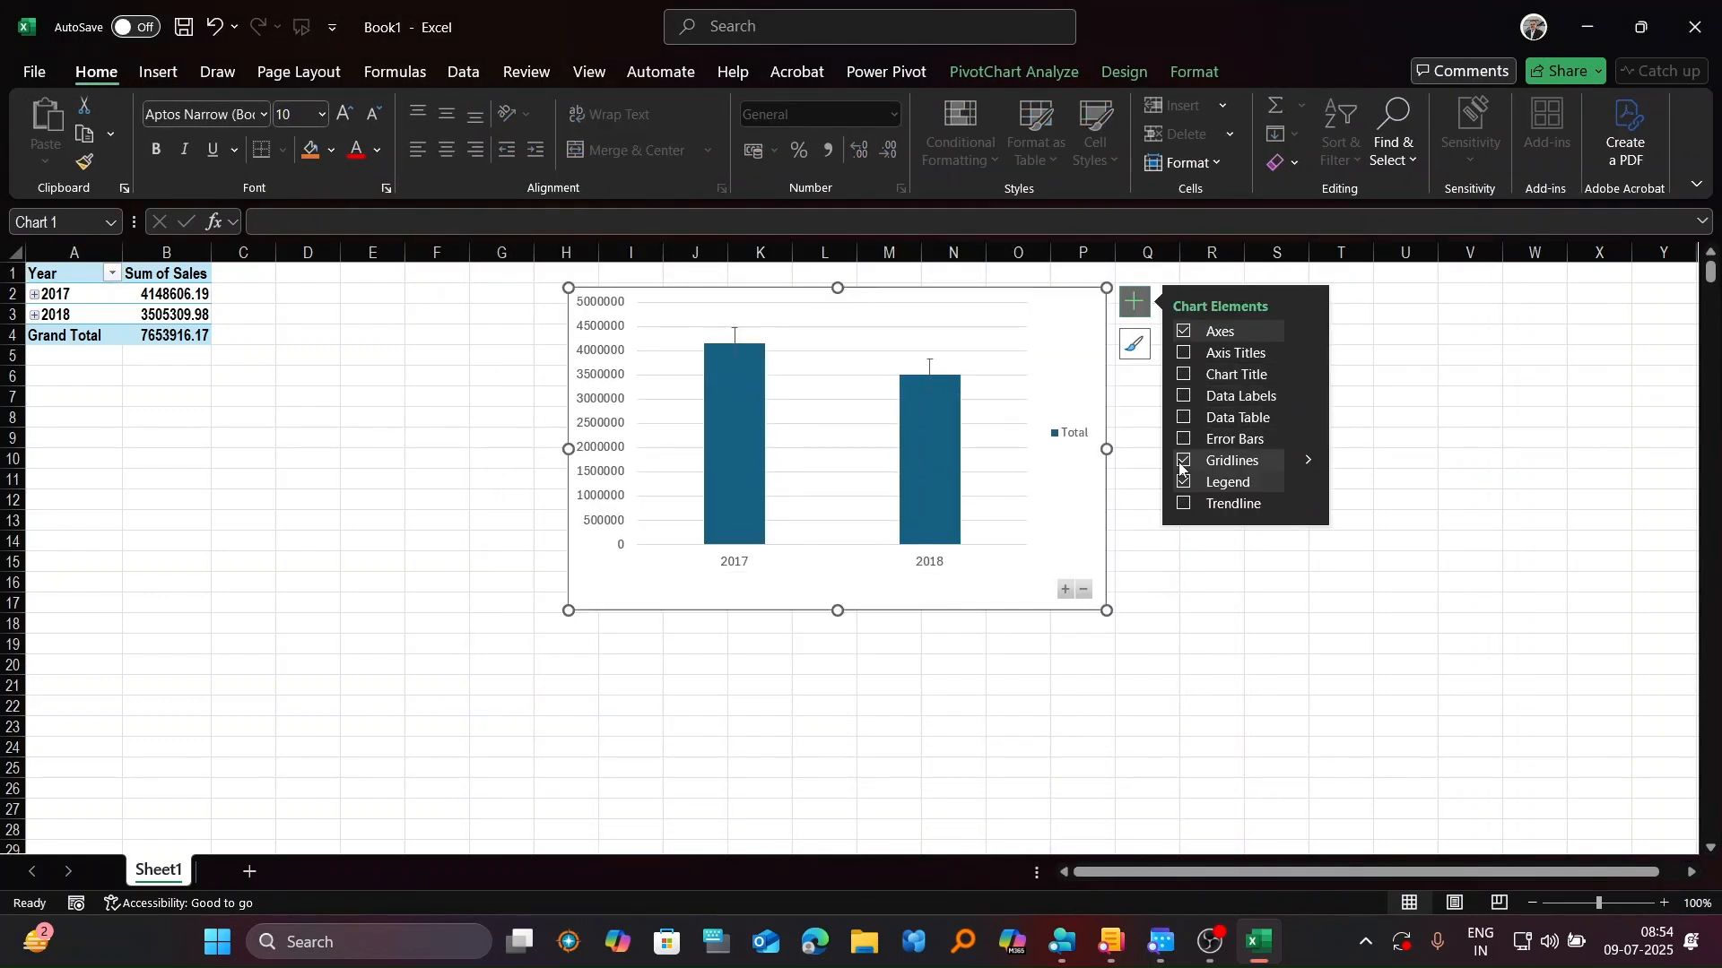
pyautogui.click(1306, 480)
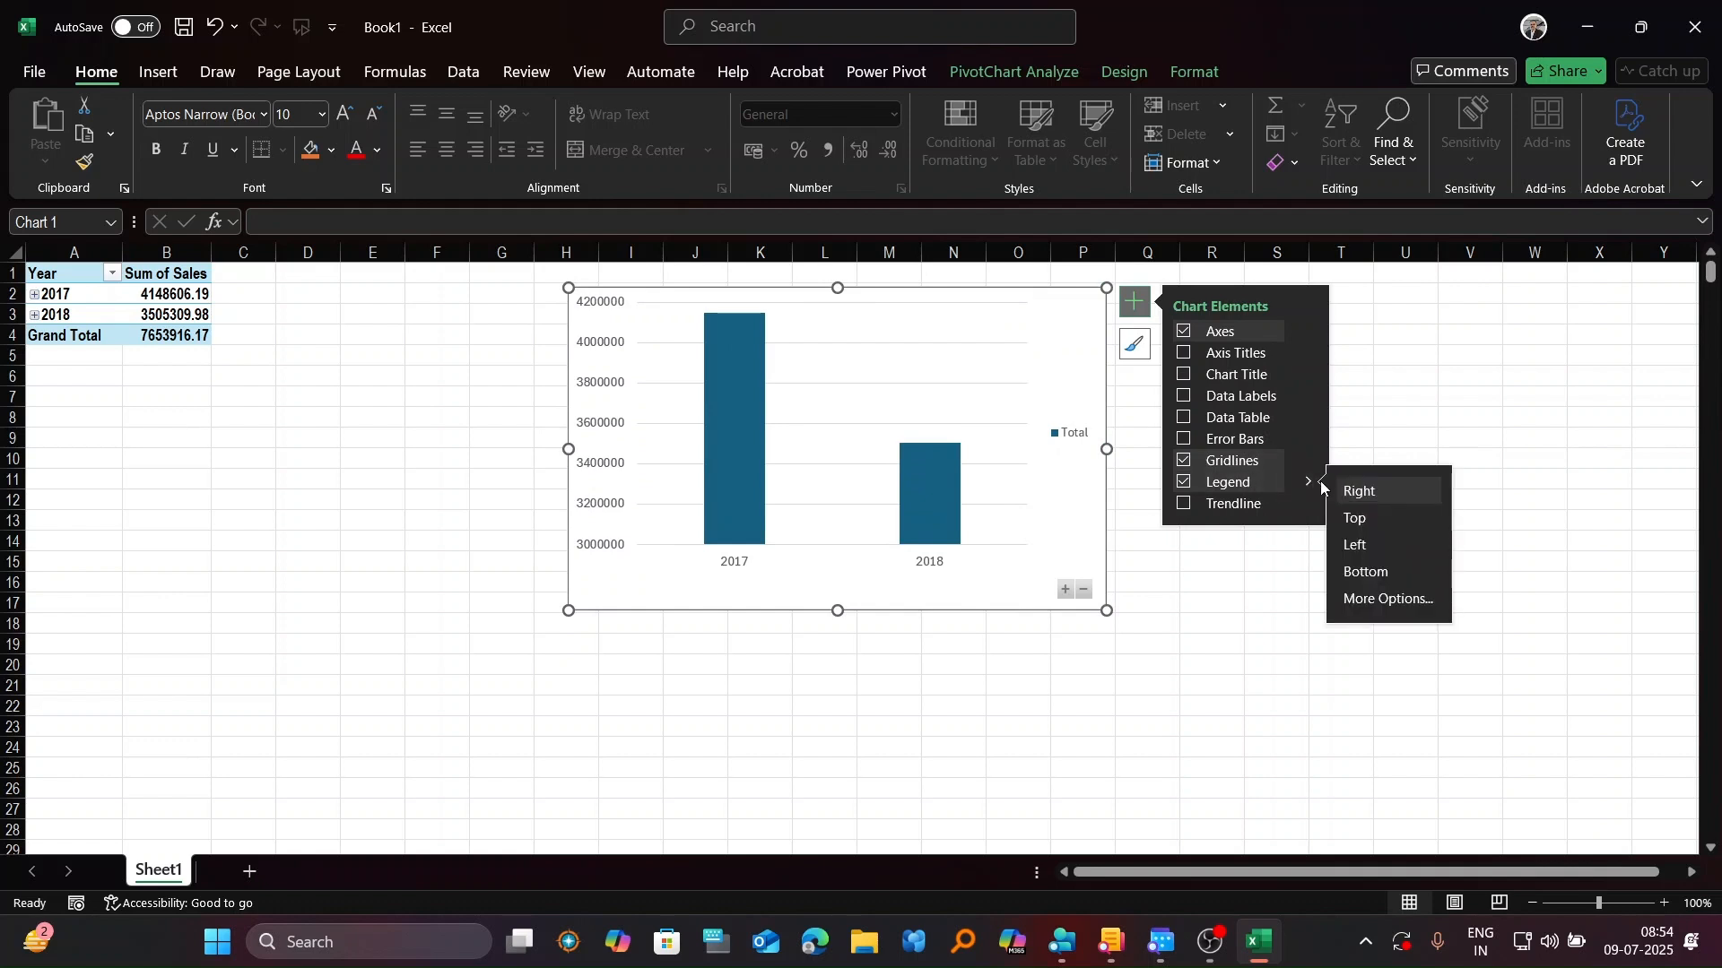
pyautogui.click(1359, 519)
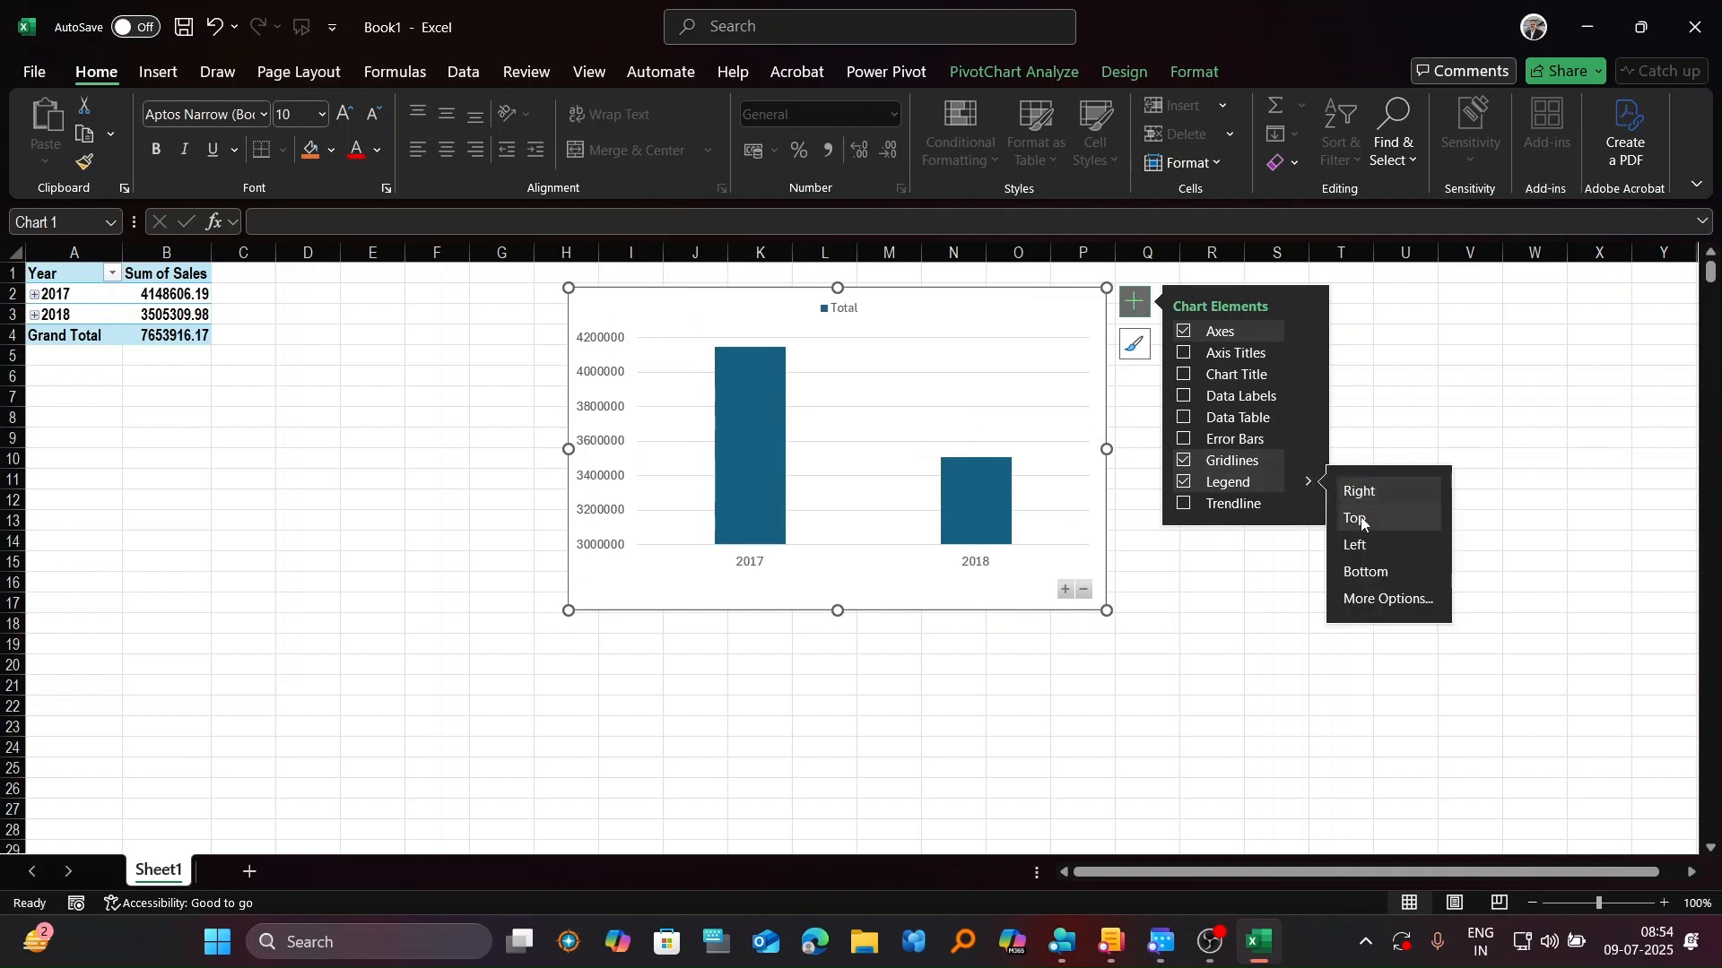
pyautogui.click(1414, 364)
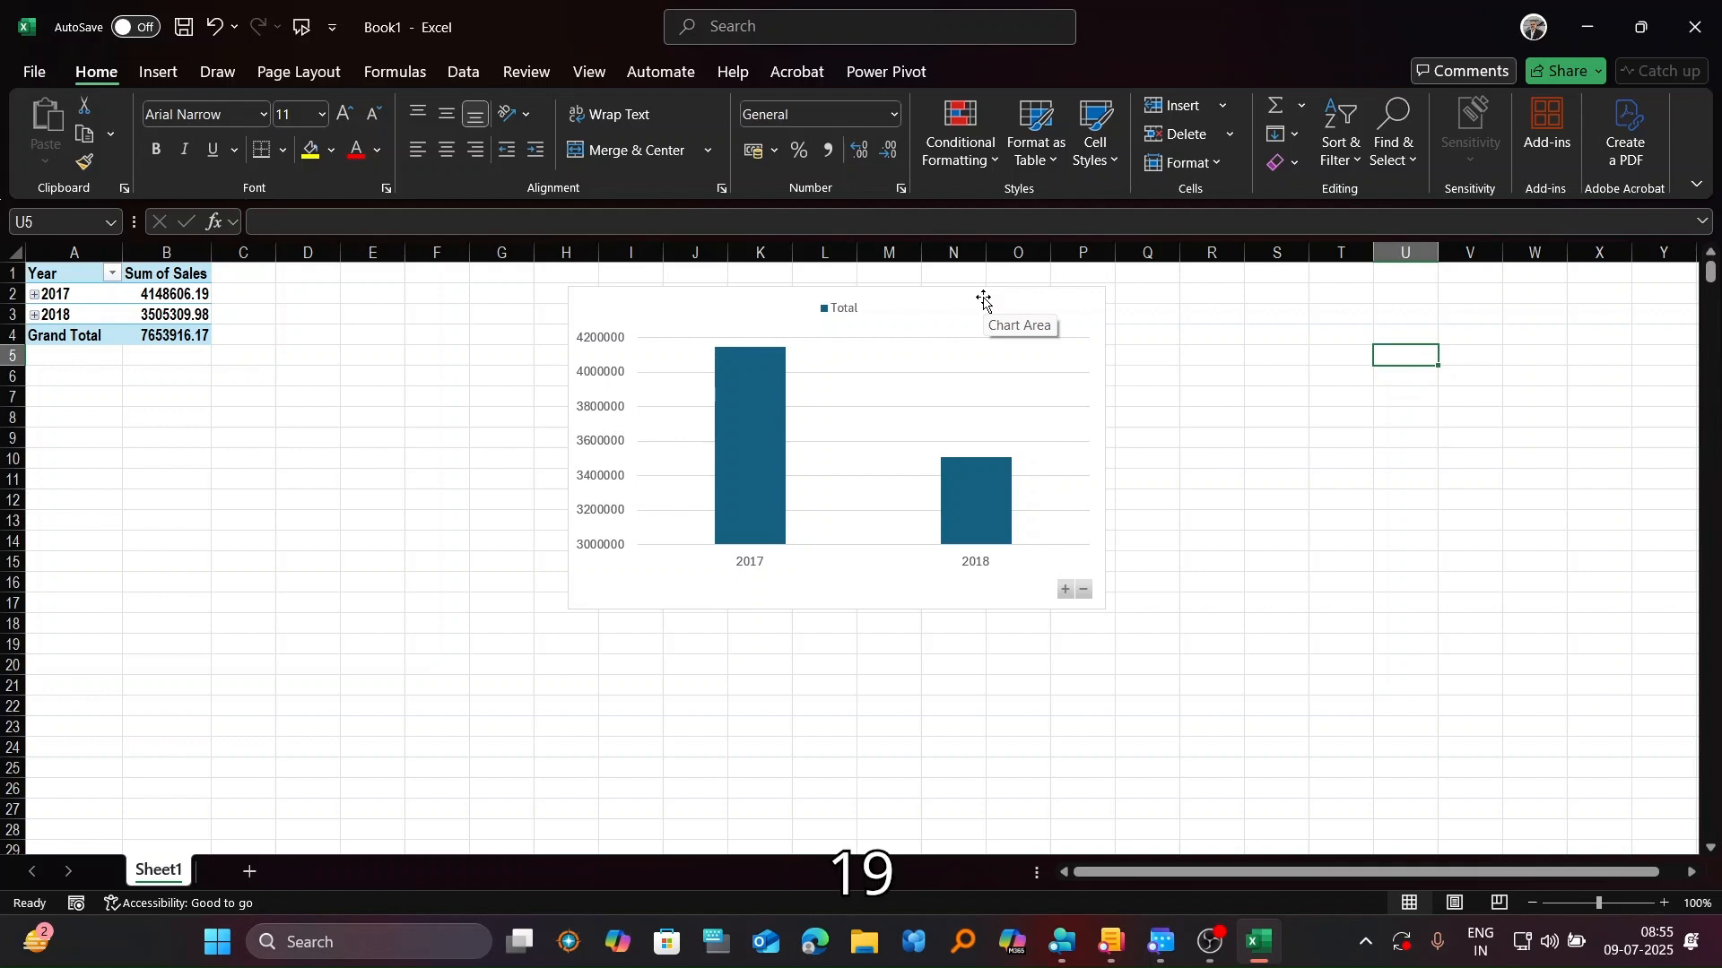
pyautogui.click(1215, 946)
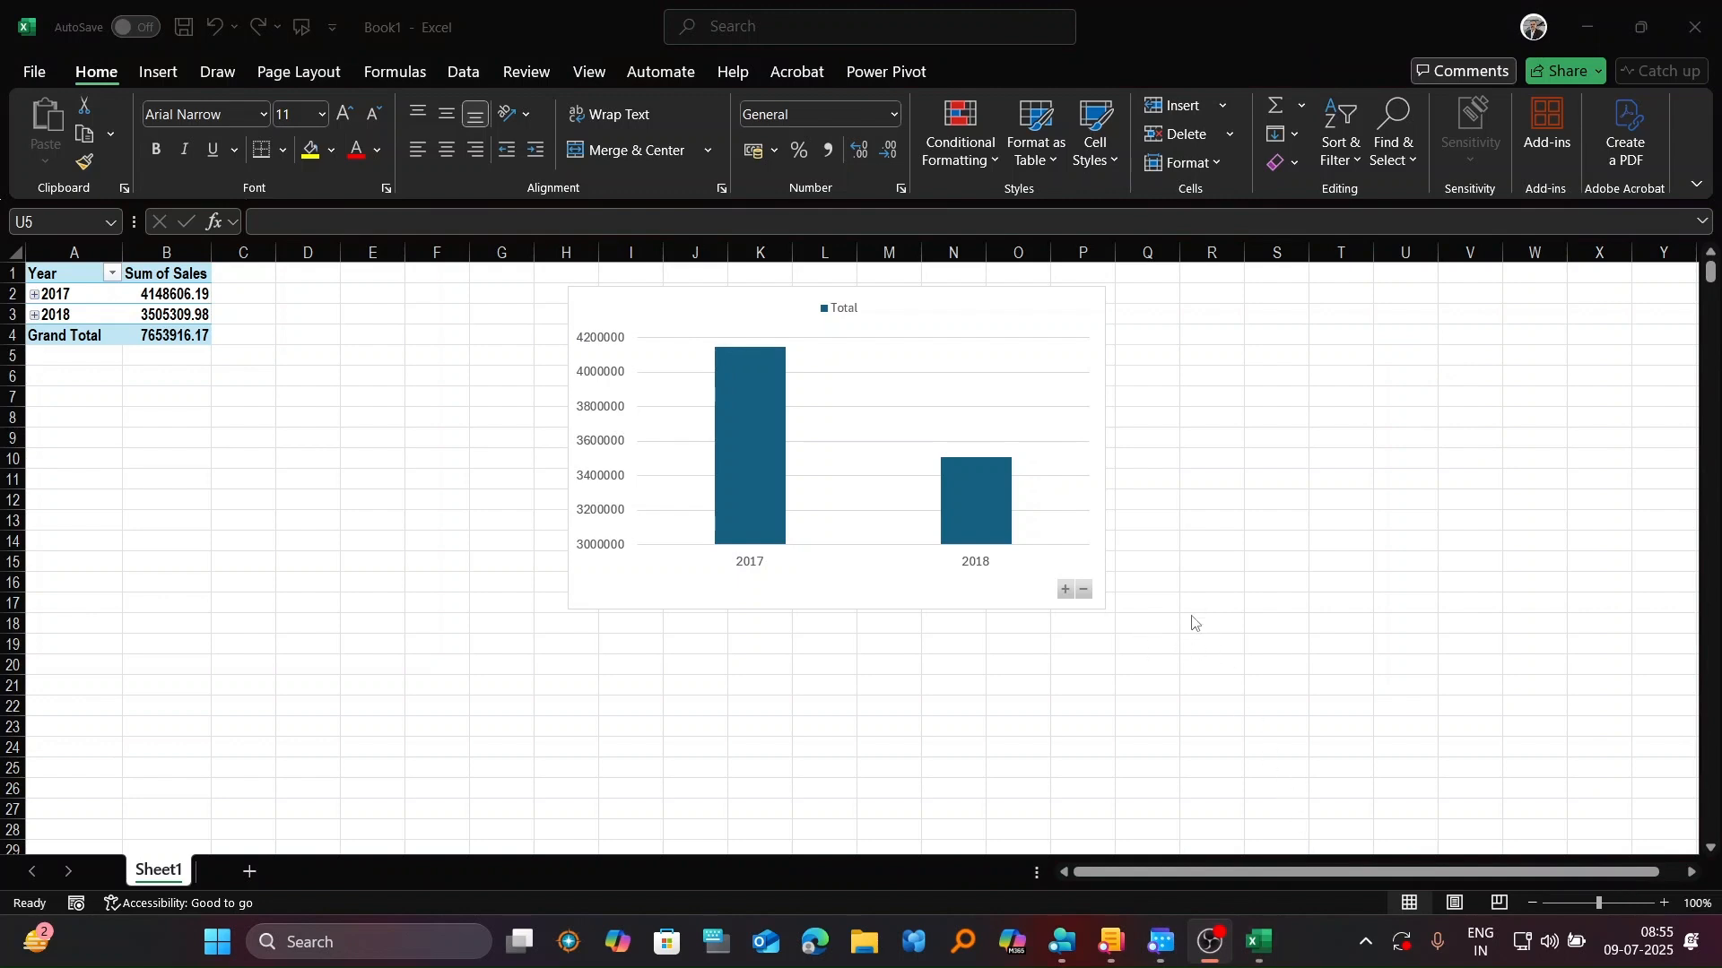
pyautogui.click(1085, 31)
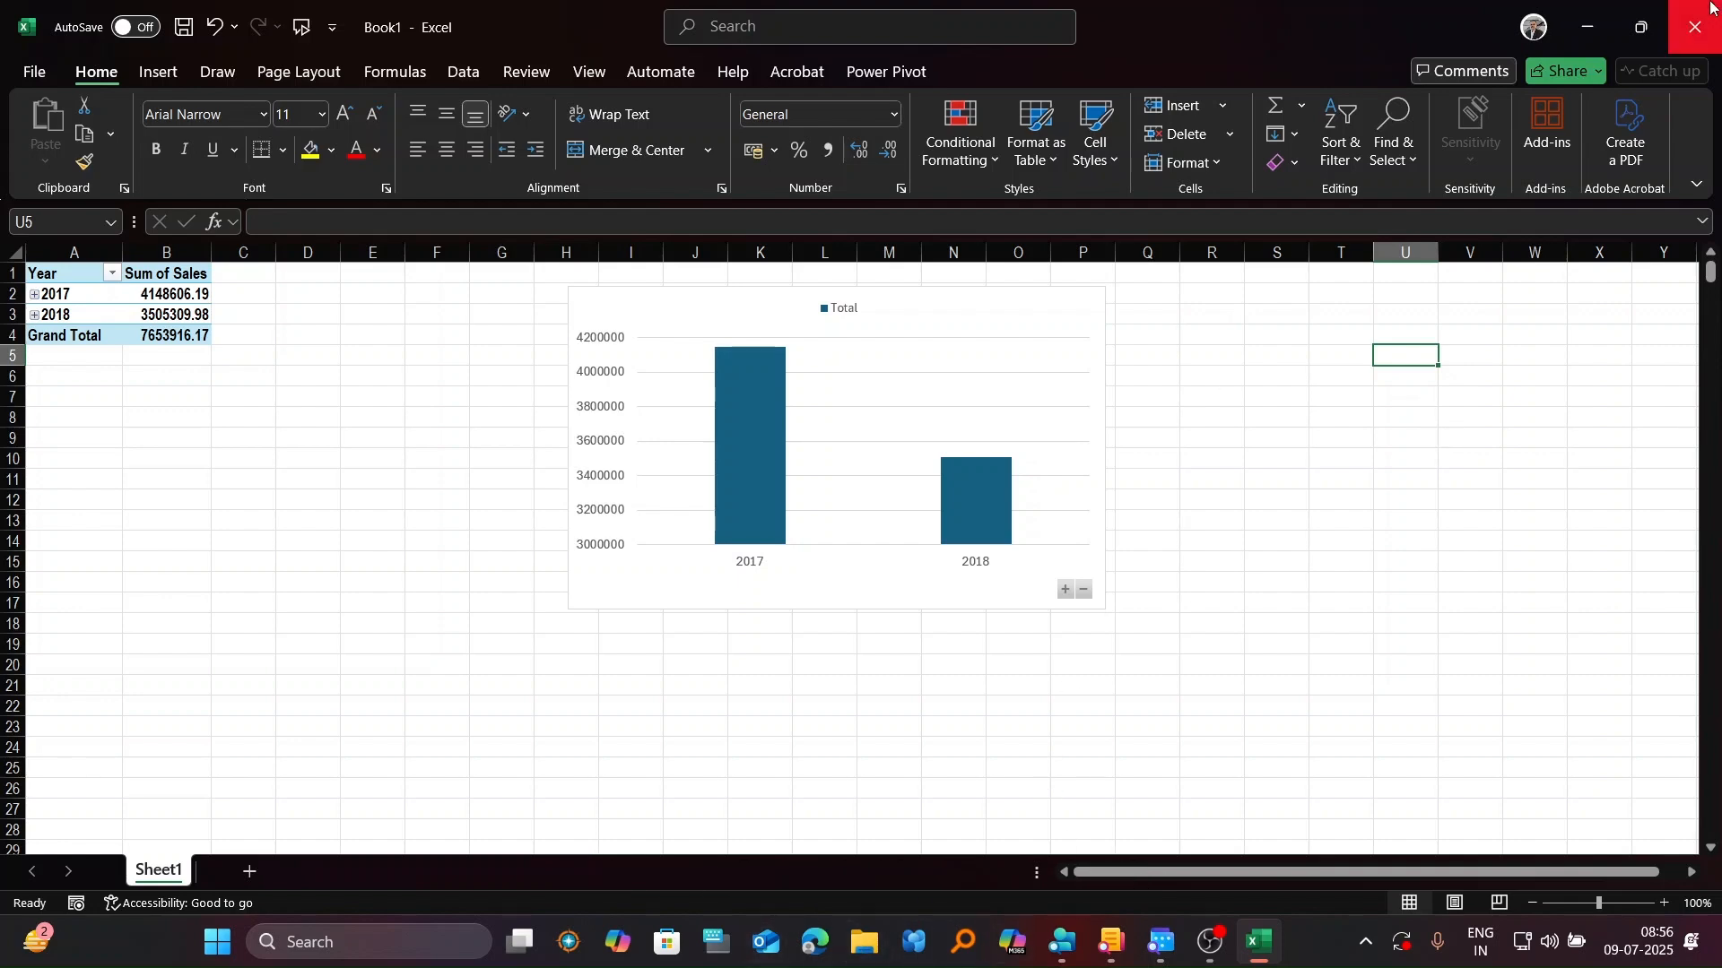
# Step: In File Explorer, copy the sales_2019 workbook from the FDP Analytics folder into the cma 180924 folder
pyautogui.click(1590, 25)
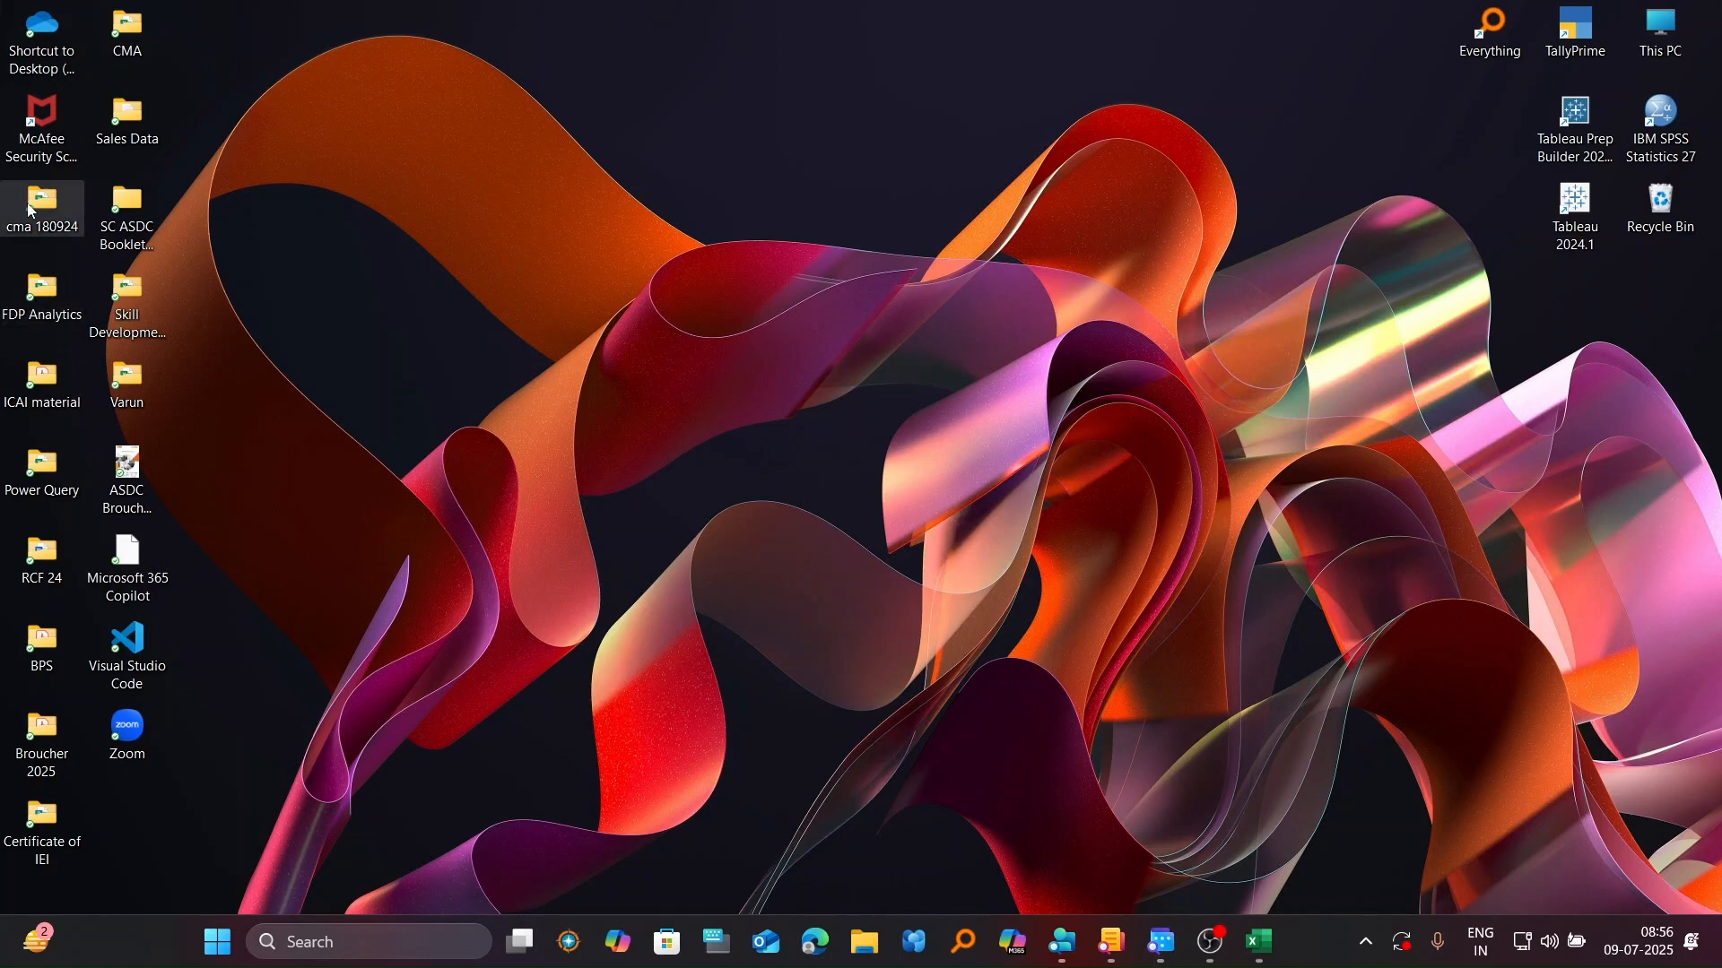
pyautogui.doubleClick(37, 303)
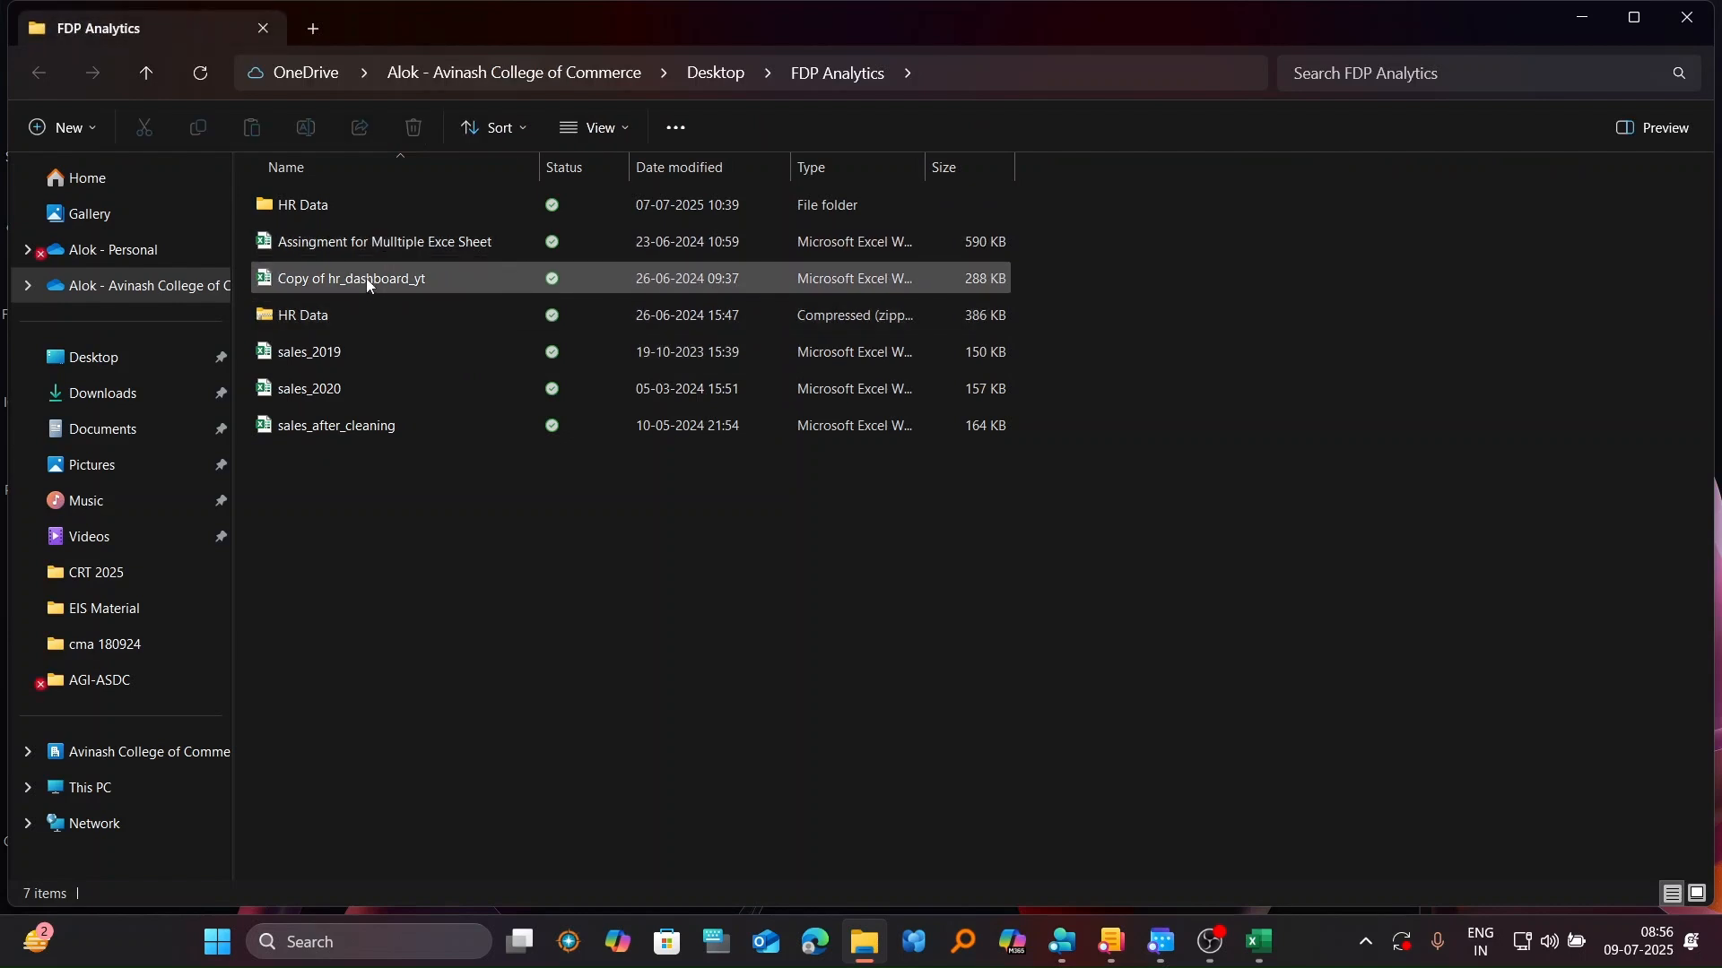
pyautogui.click(343, 355)
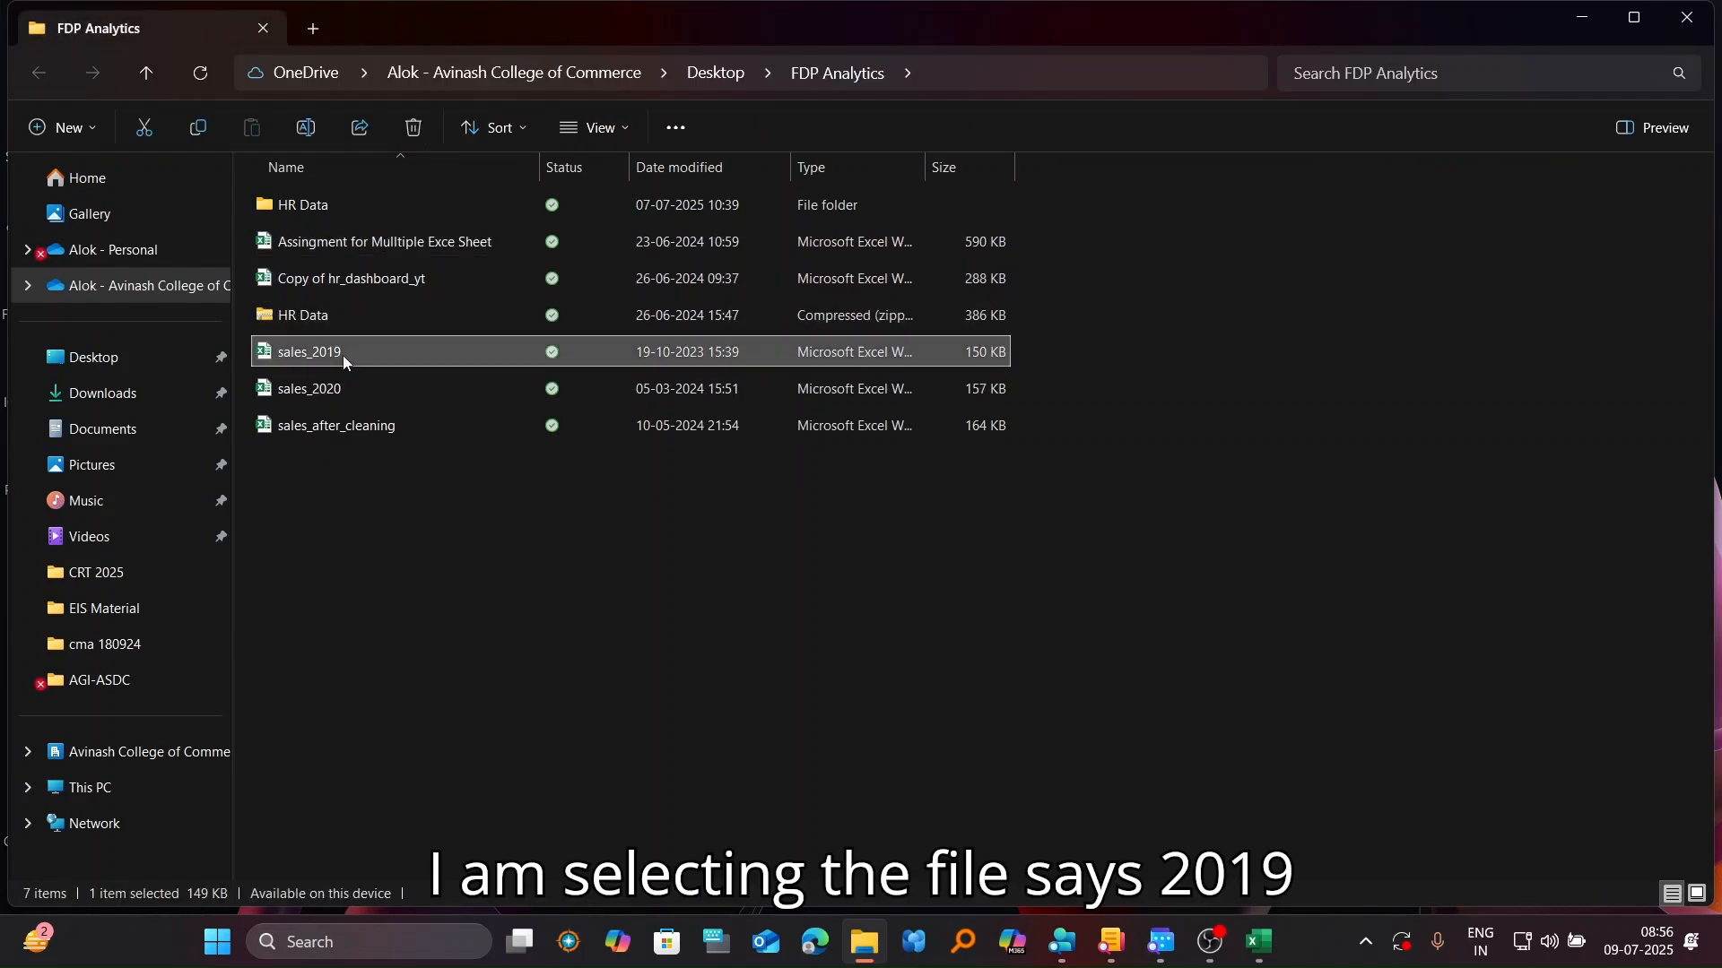
pyautogui.hotkey('ctrl', 'c')
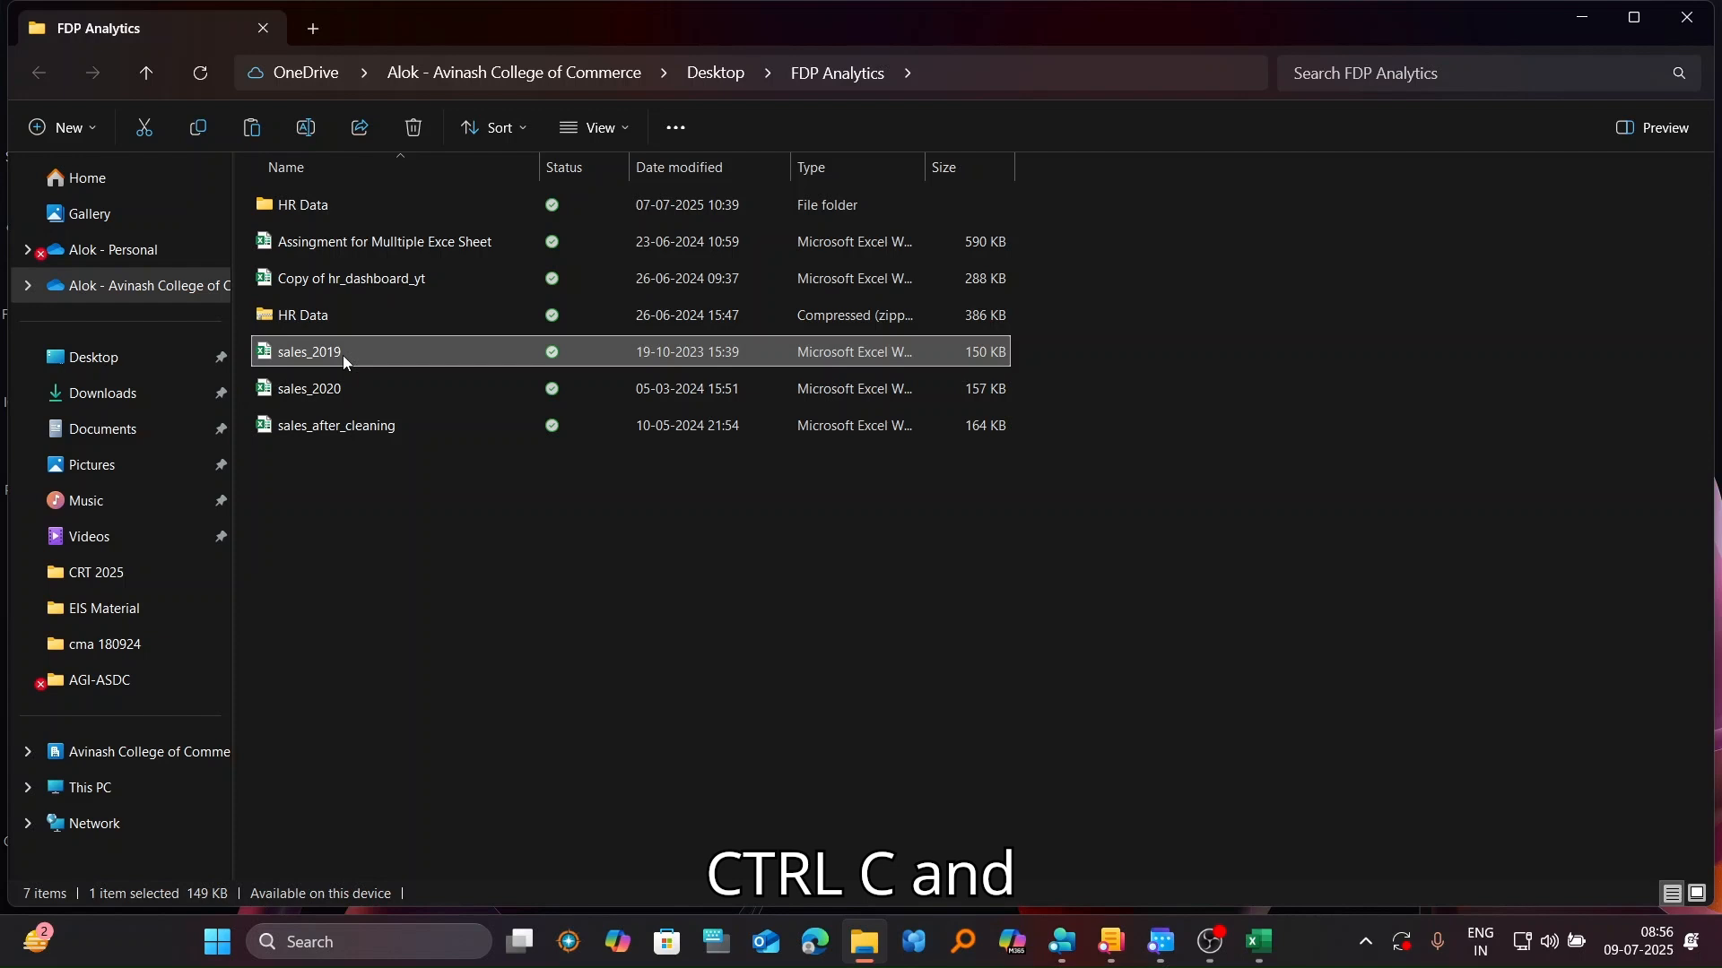
pyautogui.click(139, 644)
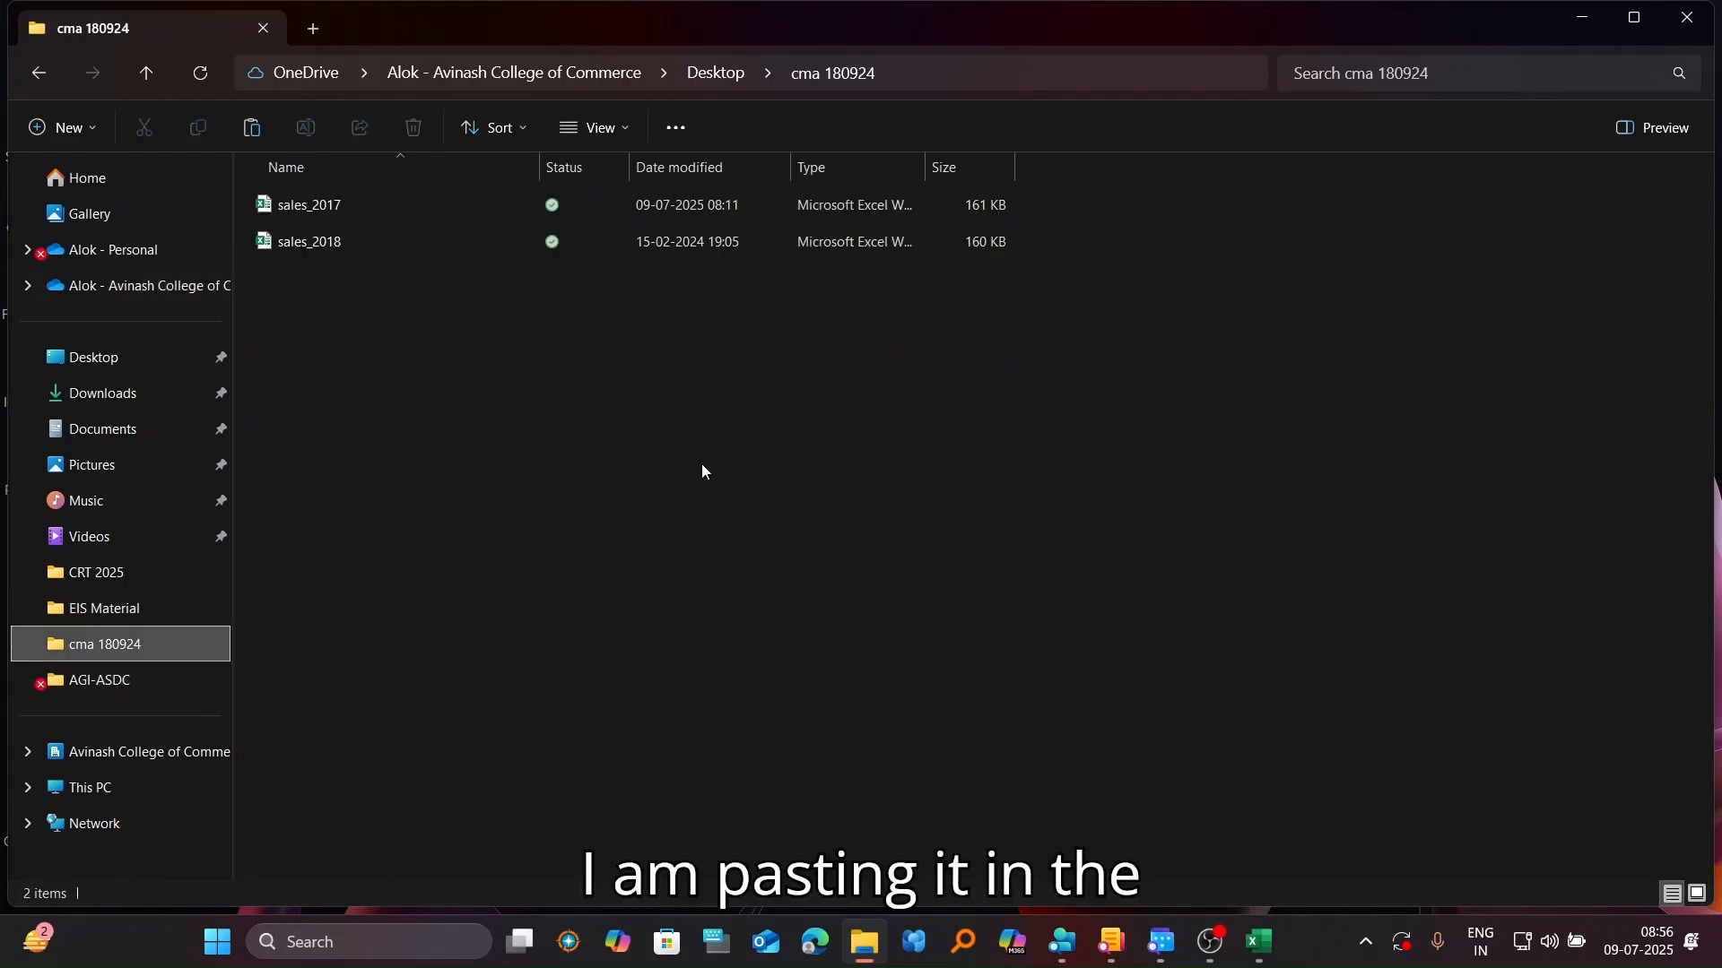
pyautogui.hotkey('ctrl', 'v')
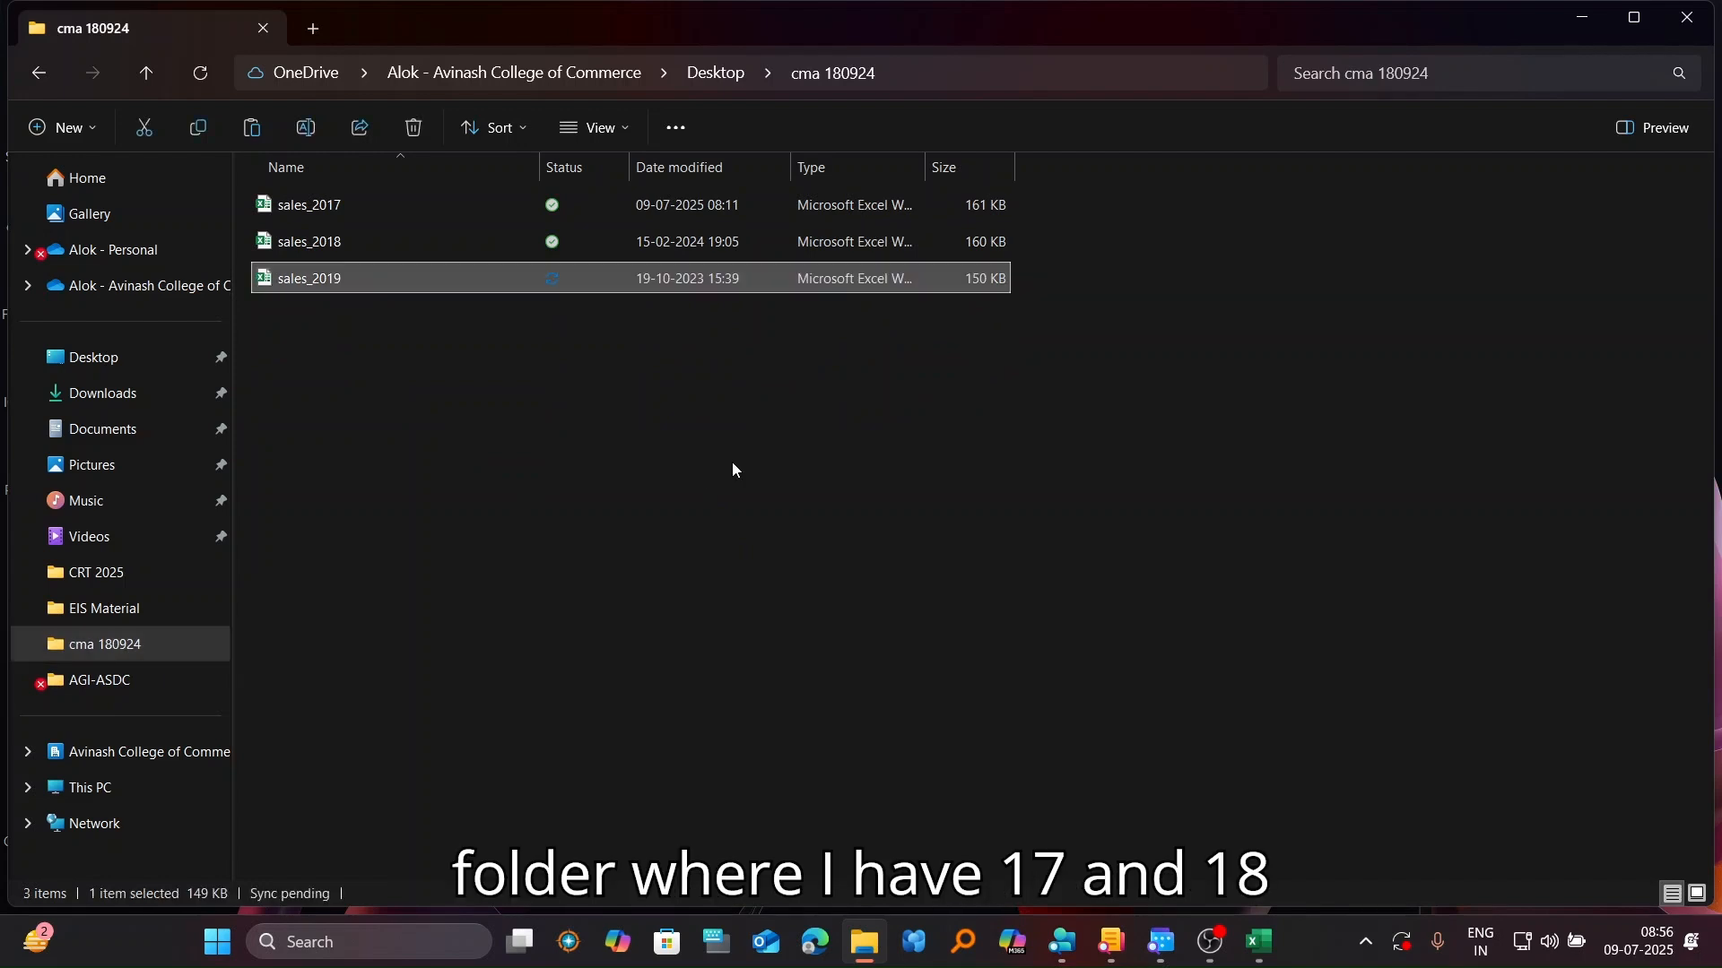
pyautogui.click(1687, 17)
# Step: Switch back to Excel and refresh all data so the PivotTable and chart include the added workbook
pyautogui.click(1260, 942)
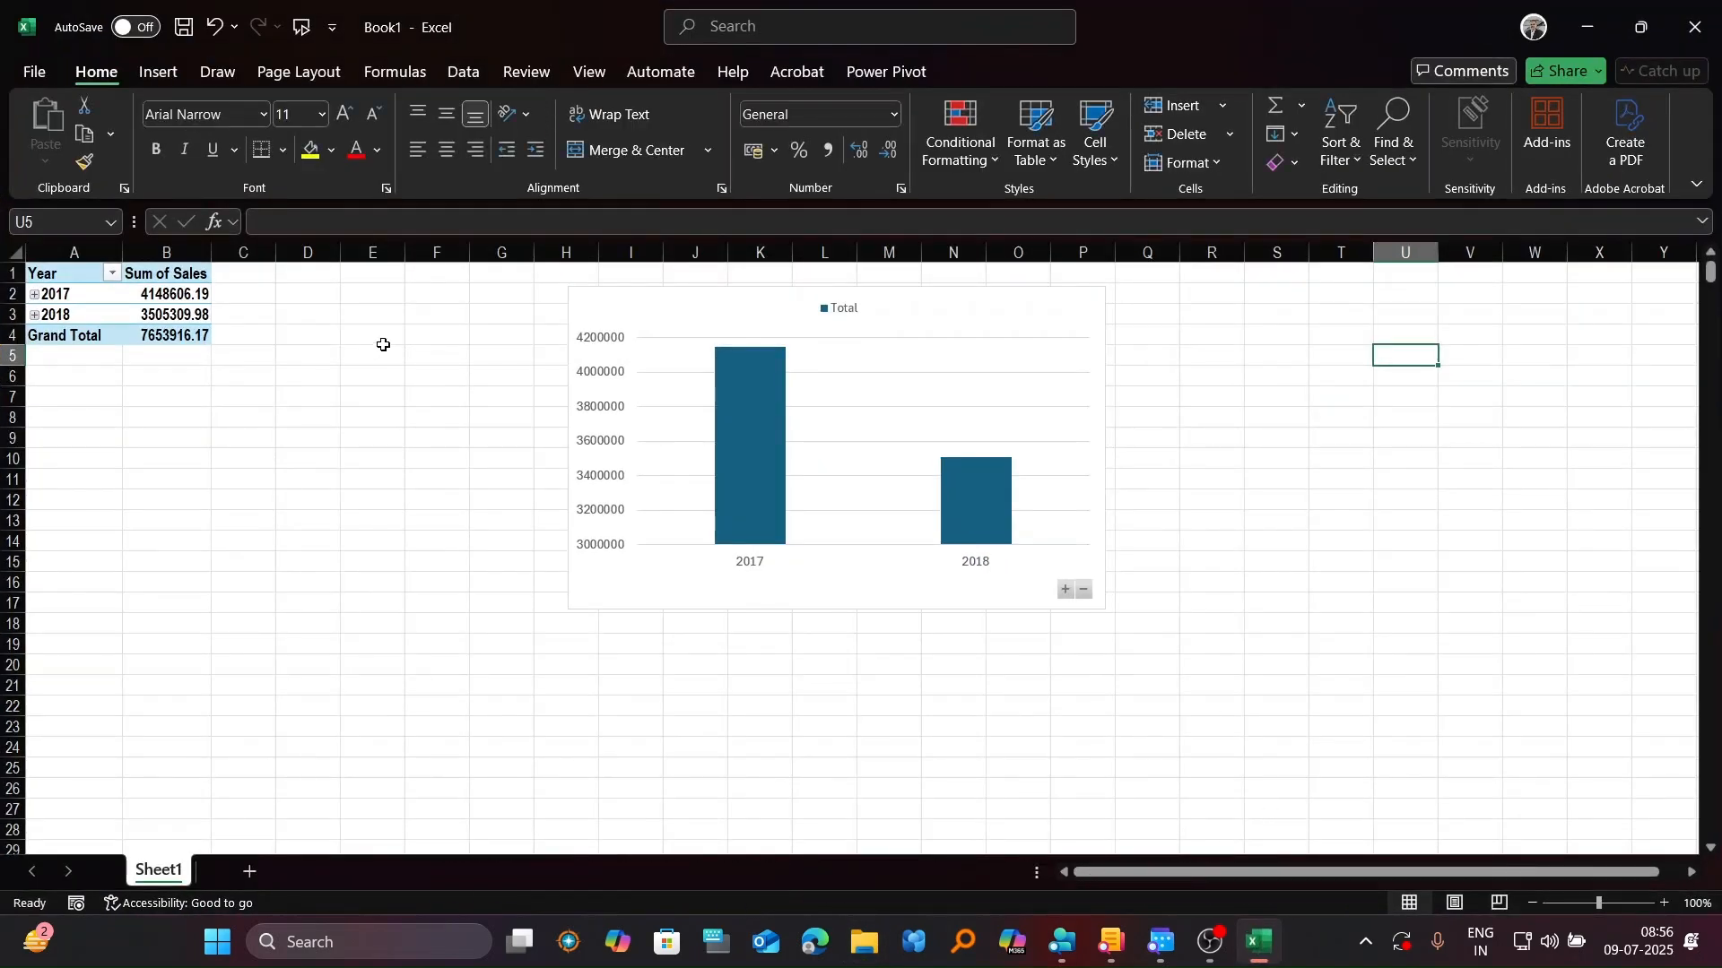
pyautogui.click(460, 74)
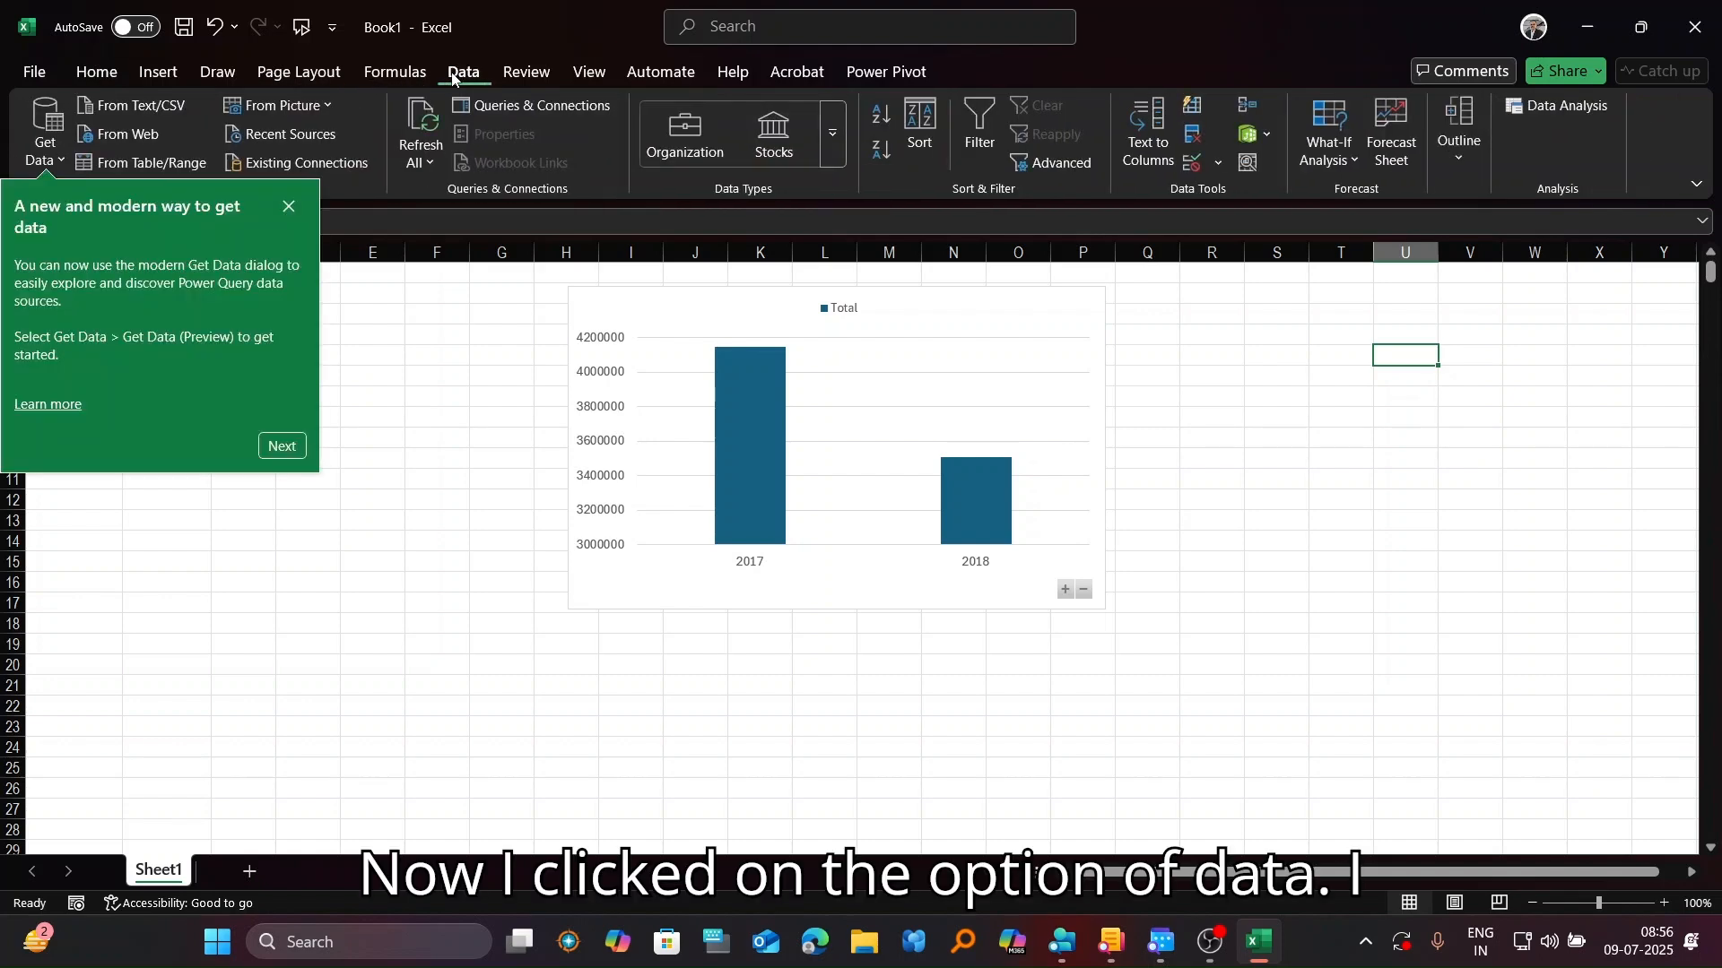
pyautogui.click(291, 207)
pyautogui.click(423, 126)
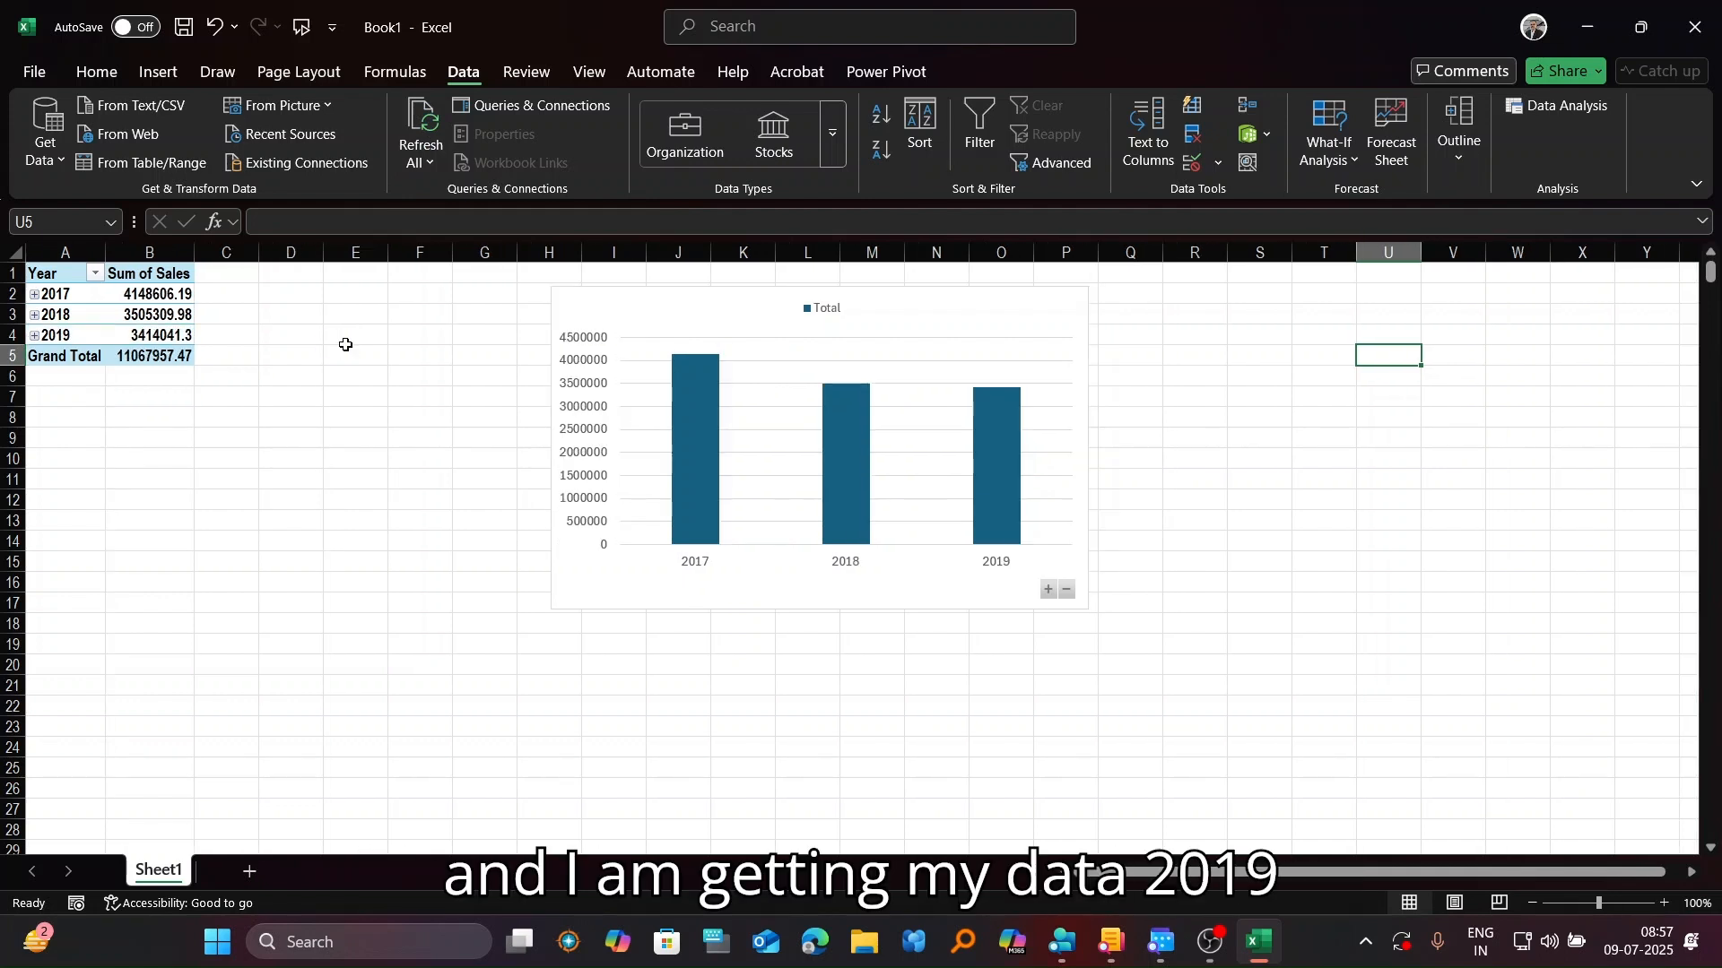
# Step: Show the workbook's queries and connections to check how many rows the Sales query loads
pyautogui.click(511, 108)
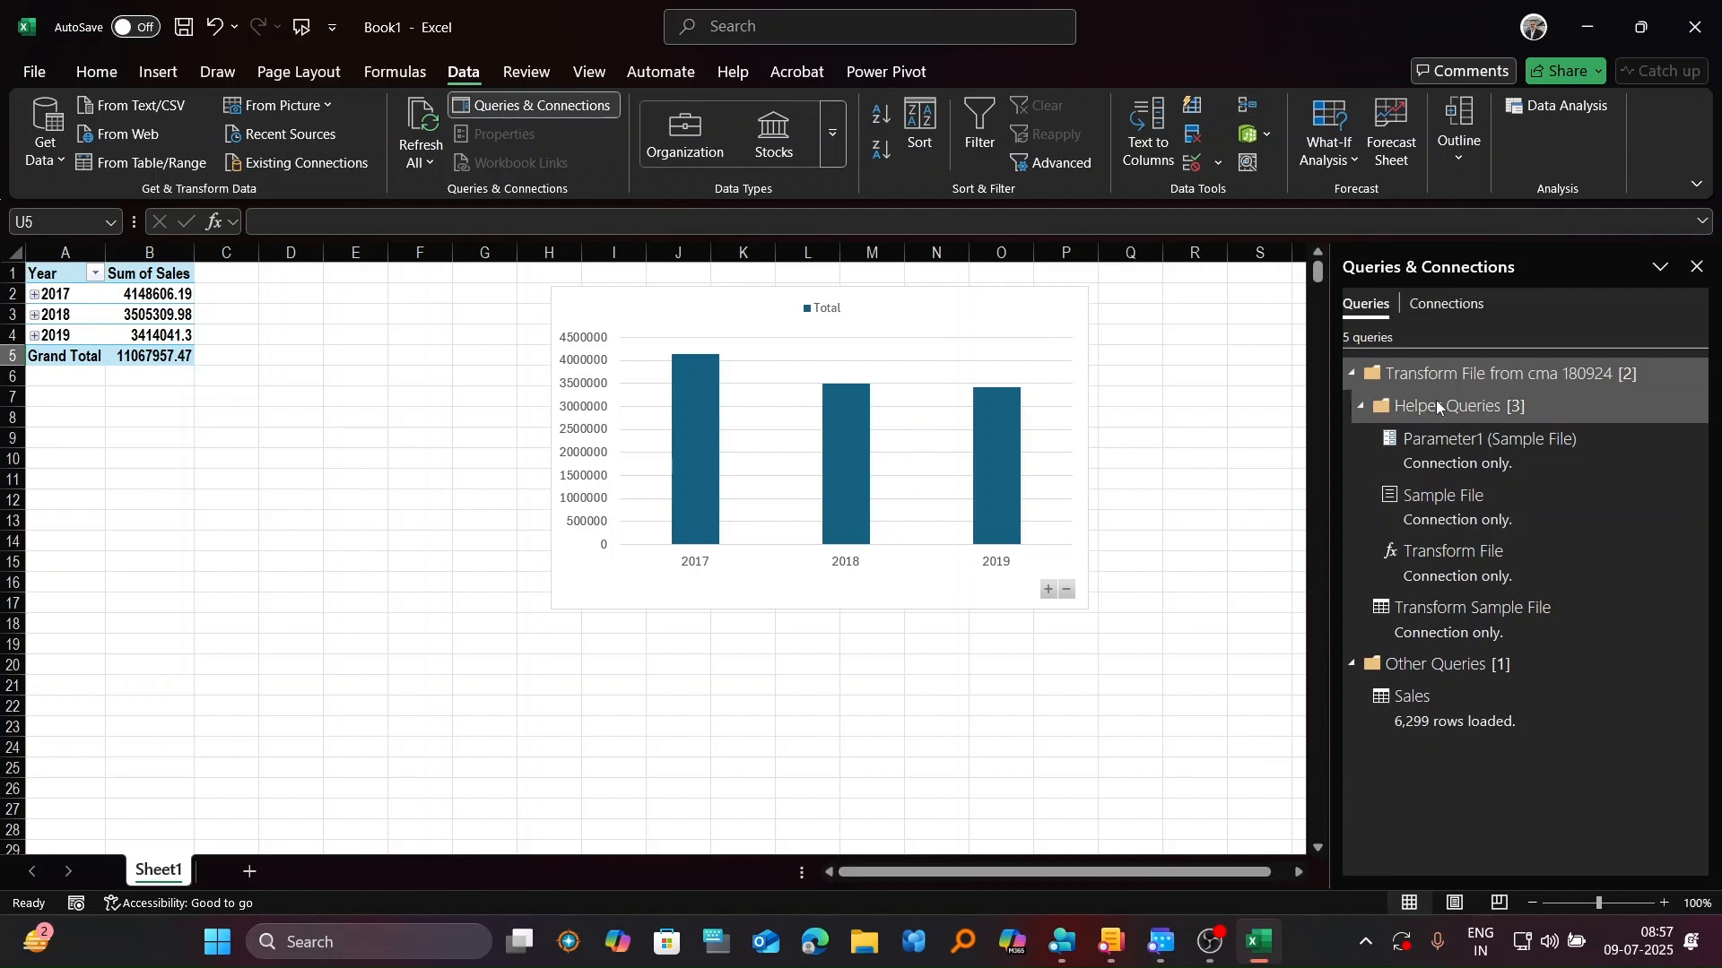
pyautogui.click(1212, 952)
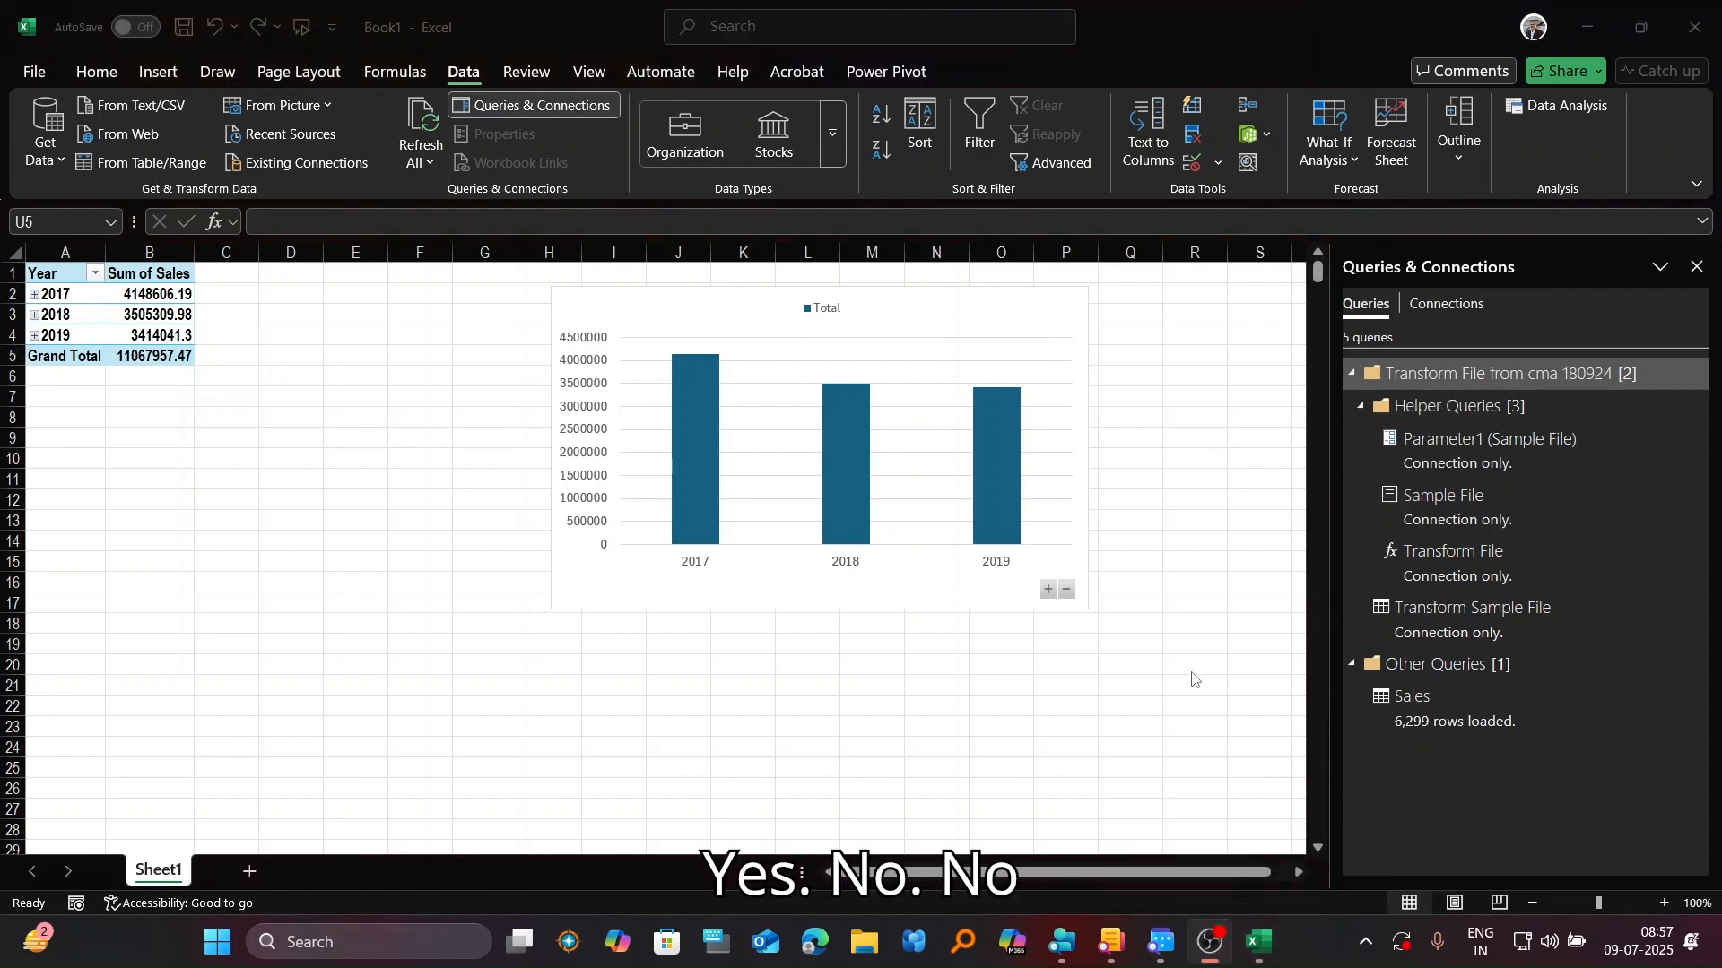